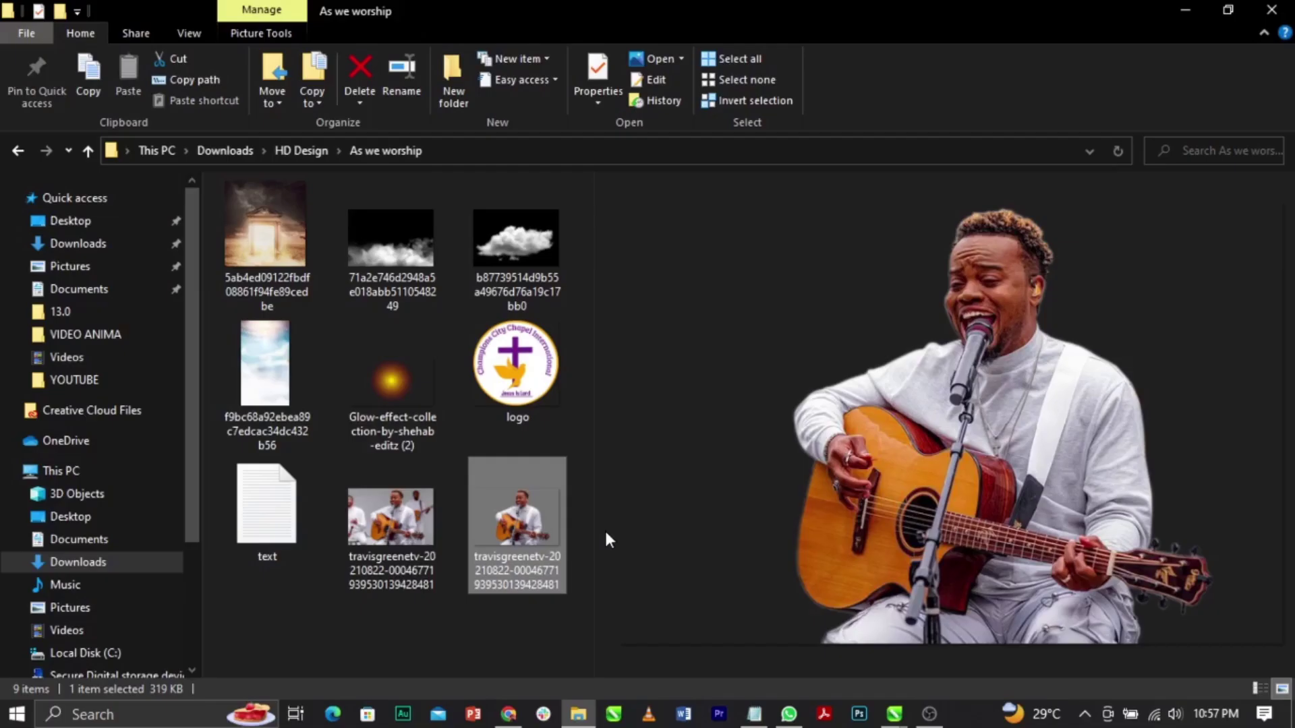
Step: Preview the original and cut-out singer photos in the folder and open the event text notes
left_click(391, 567)
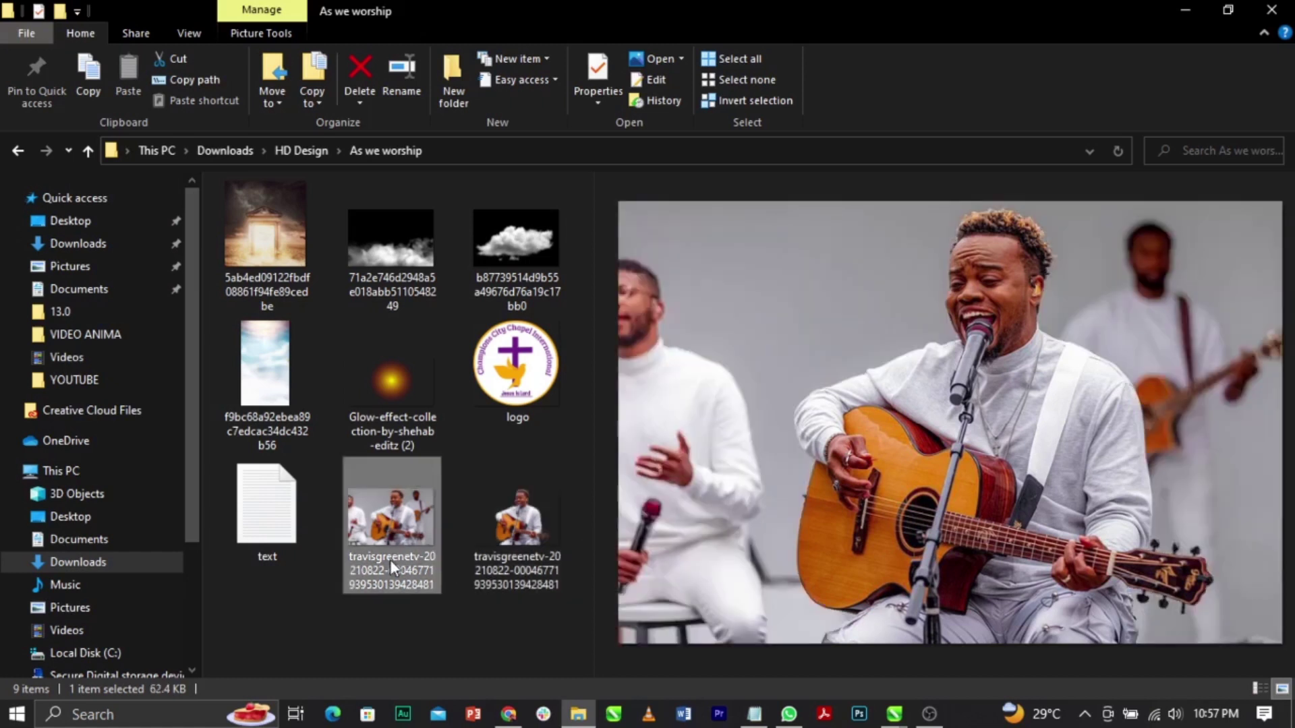
left_click(513, 523)
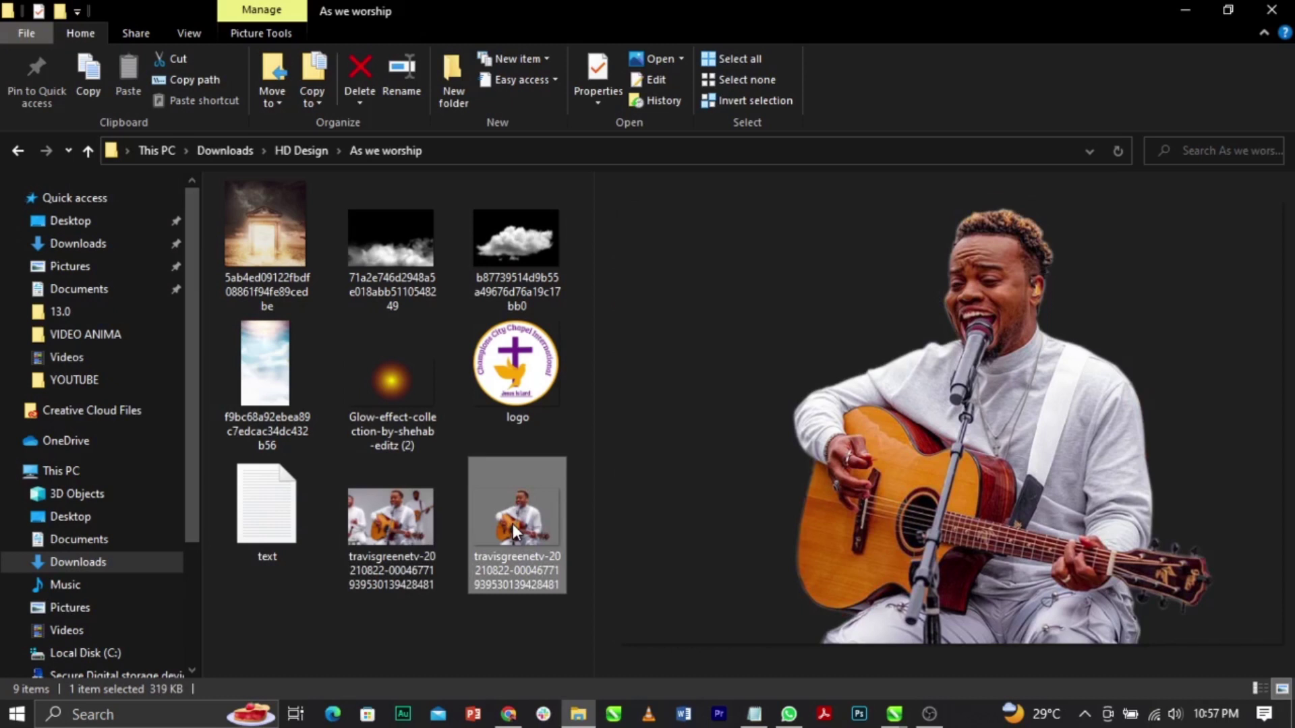
left_click(742, 718)
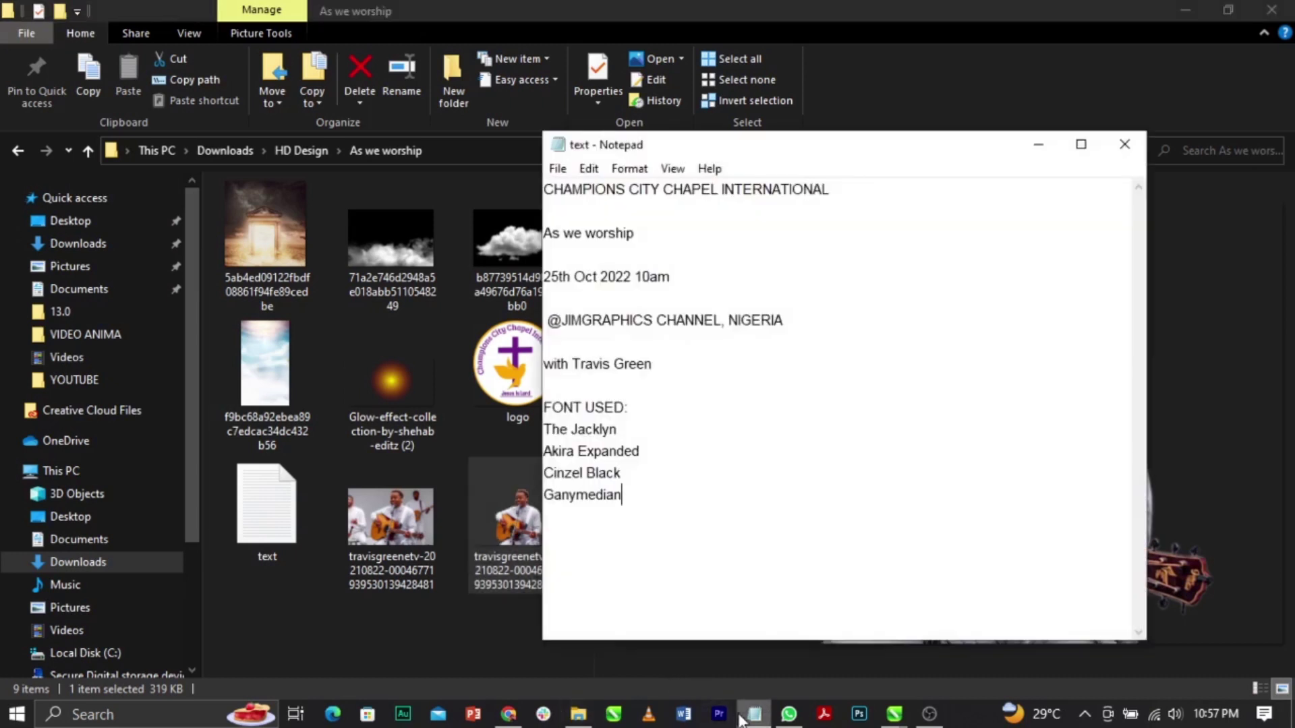
Step: Switch to CorelDRAW and set the blank page to 10 by 10 inches, using inches as the units
left_click(894, 715)
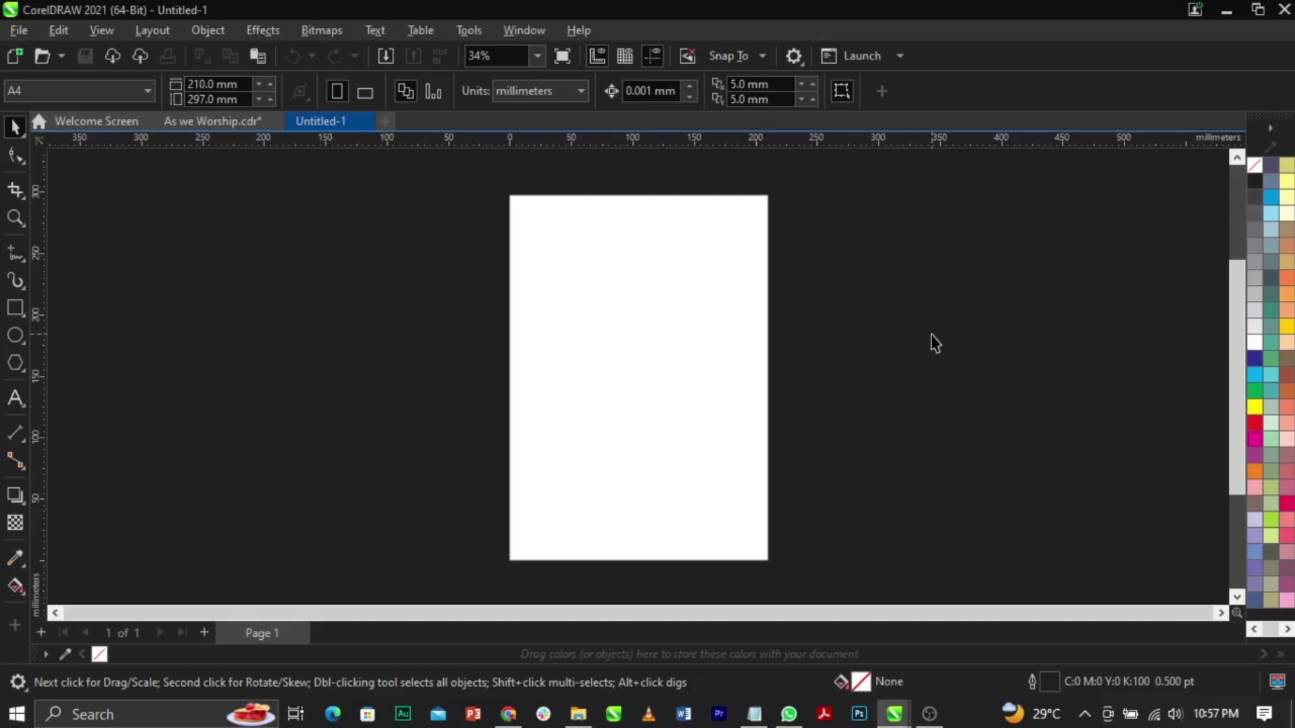
left_click(525, 87)
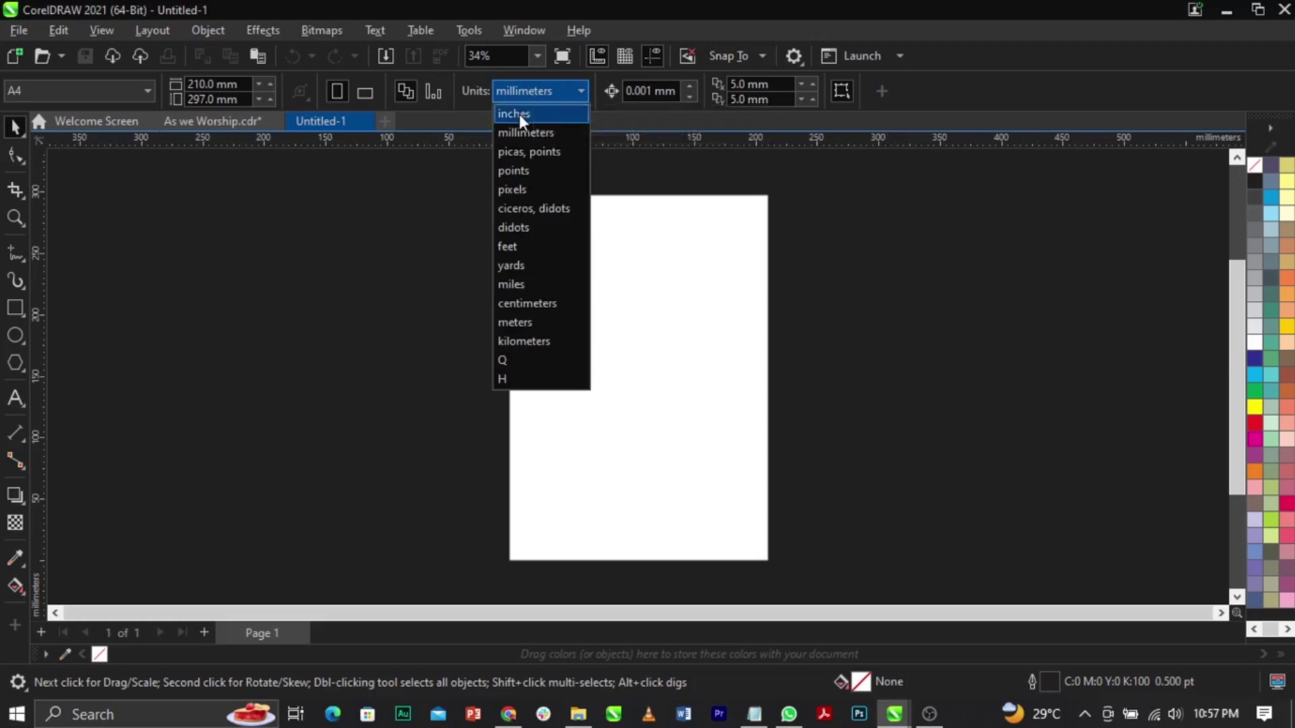
left_click(518, 115)
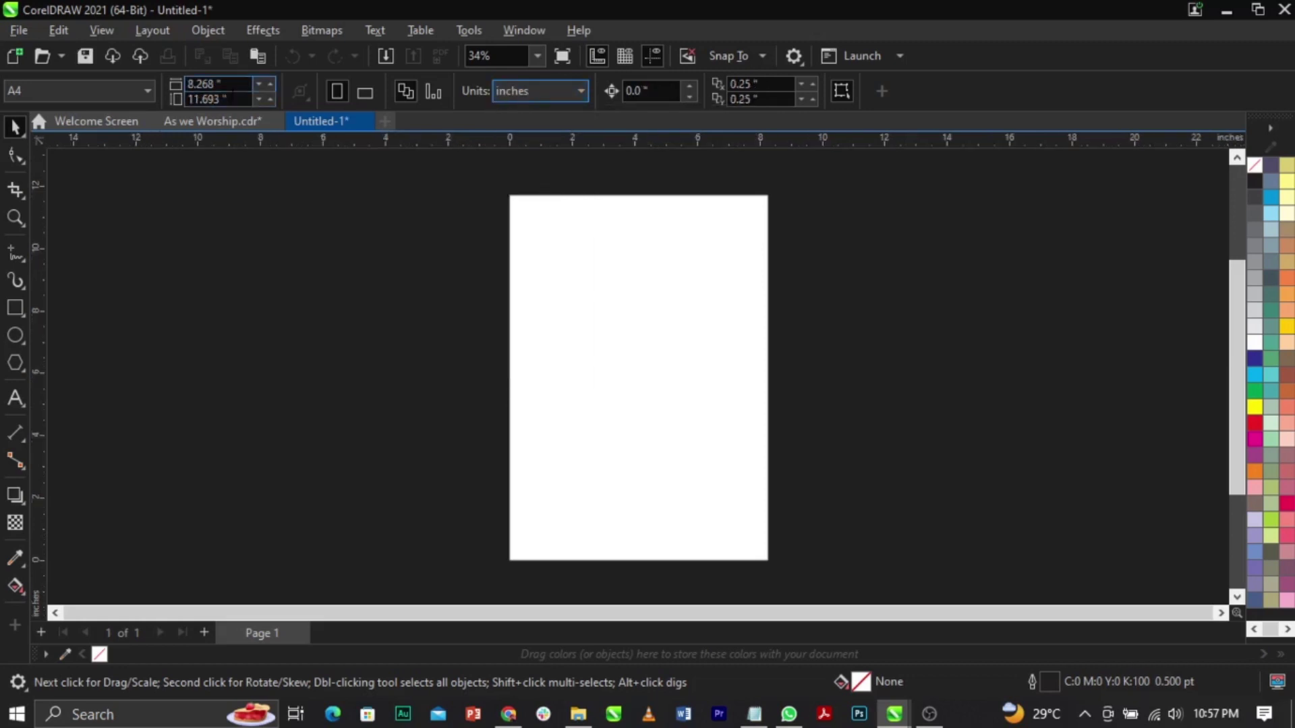
left_click(212, 83)
type("10")
key("Tab")
type("10")
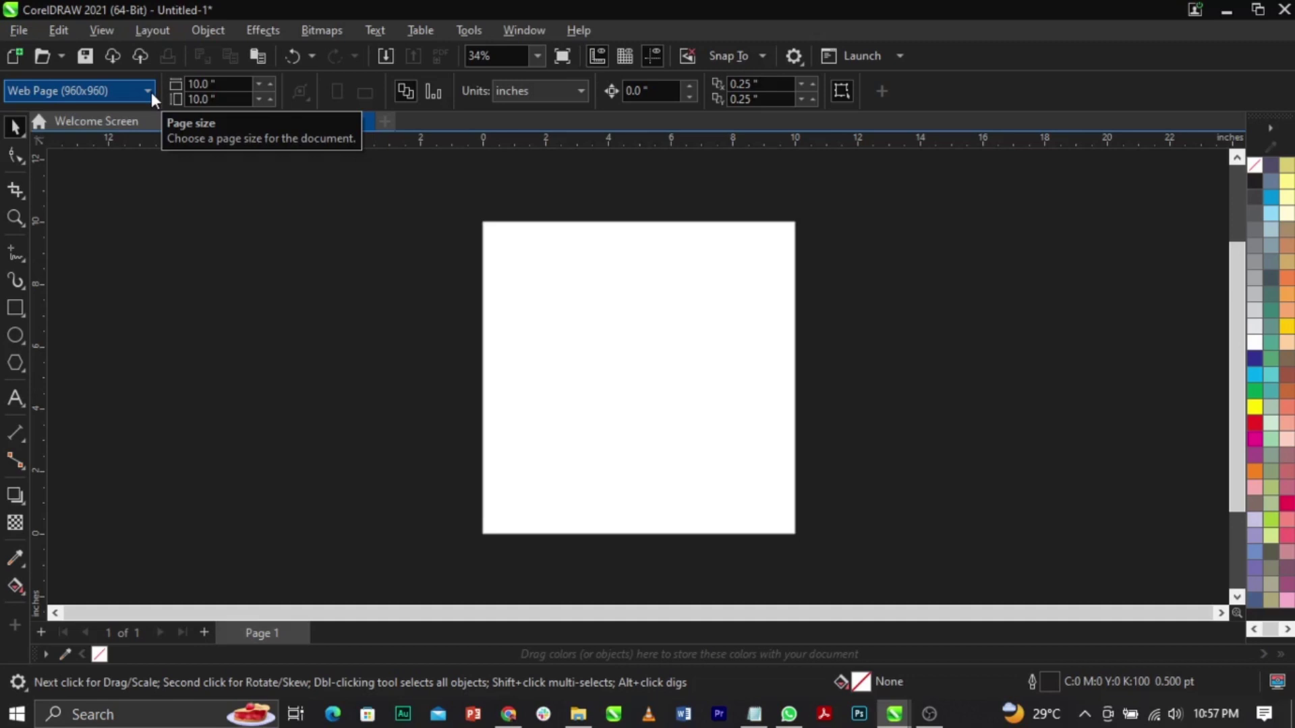
Step: Draw a rectangle, size it to 10 by 10 inches and centre it on the page
left_click(22, 305)
left_click_drag(511, 236, 808, 578)
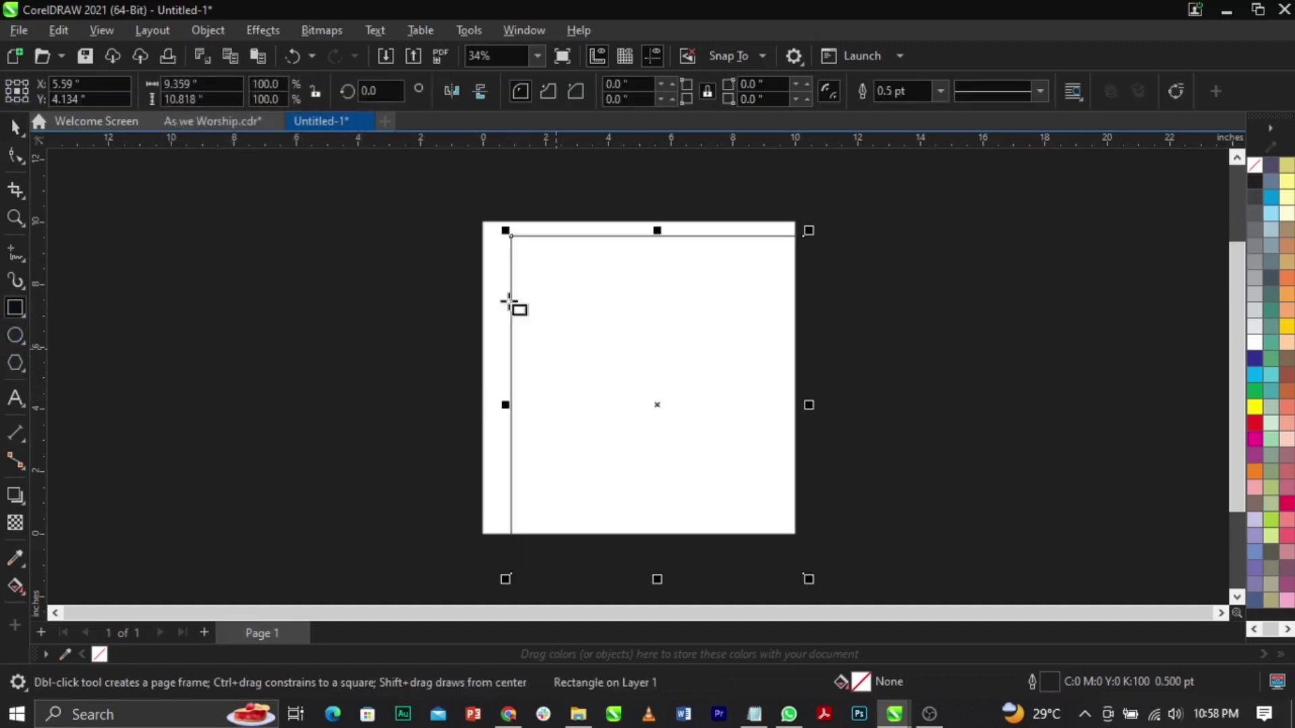
key("space")
left_click(203, 84)
type("10")
key("Tab")
type("10")
key("Return")
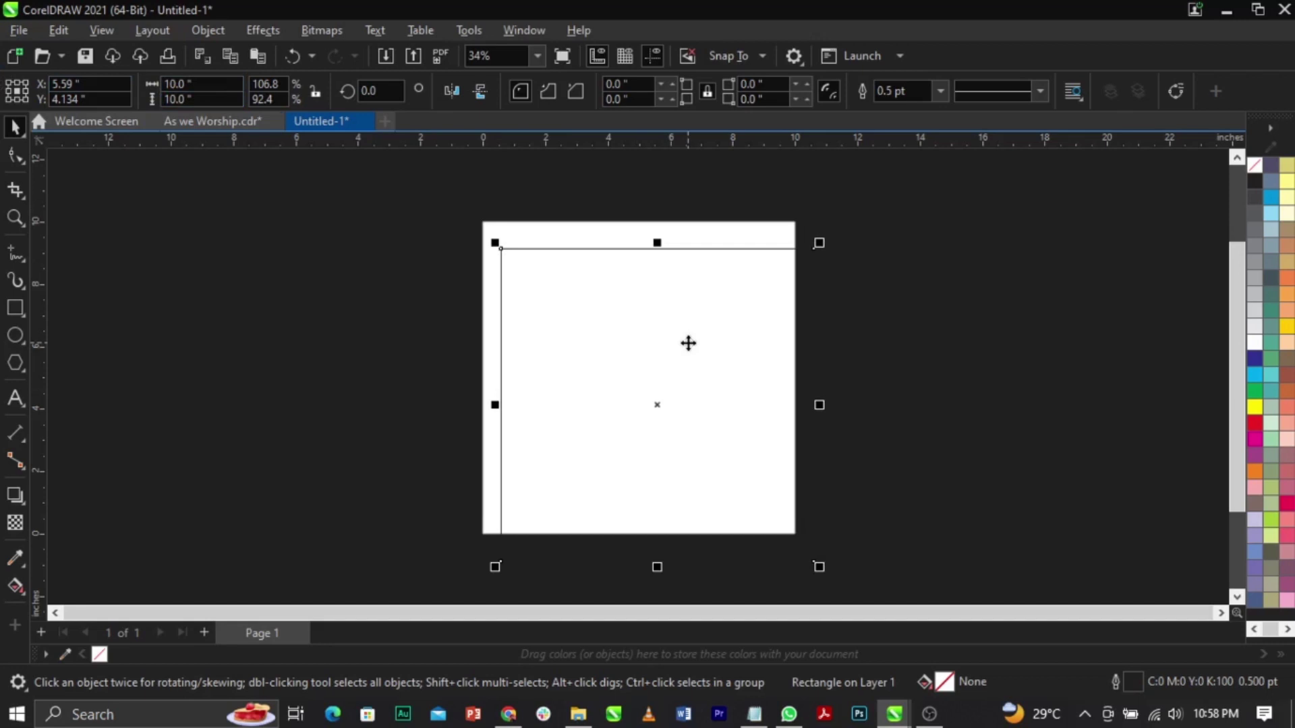
key("p")
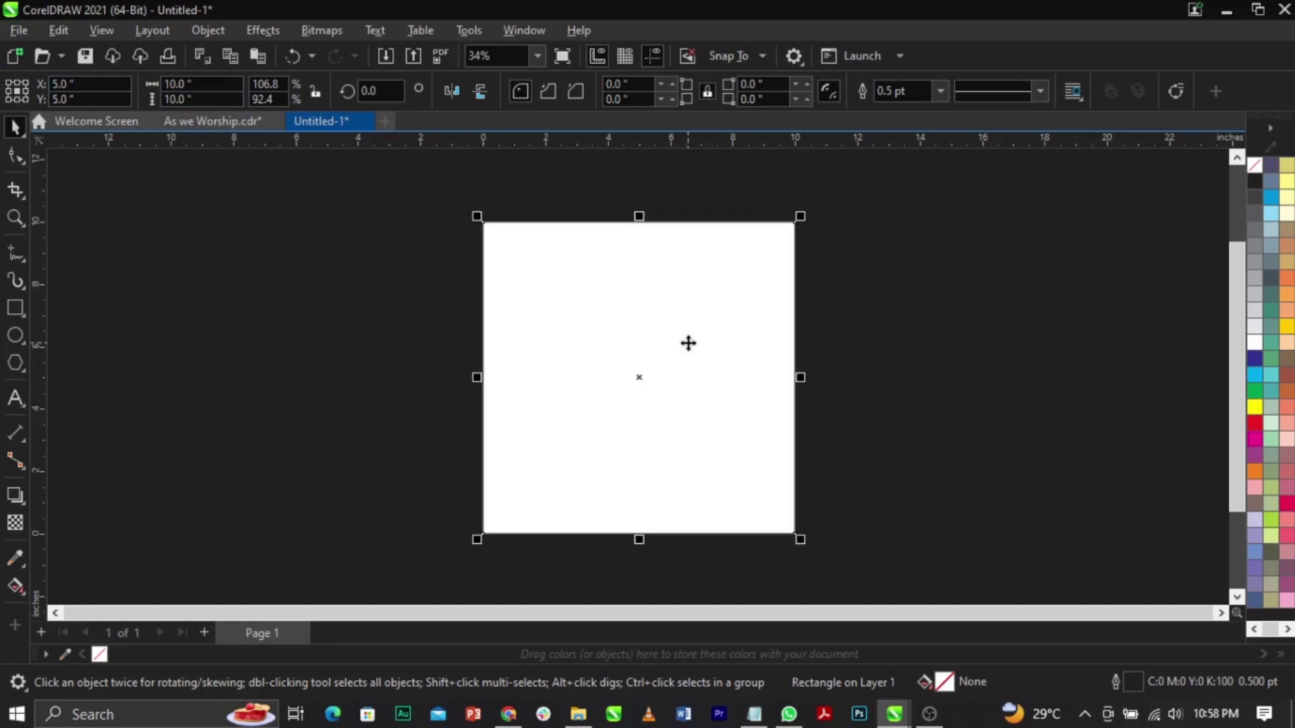
Step: Remove the outline from the page-sized square and deselect it
key("F4")
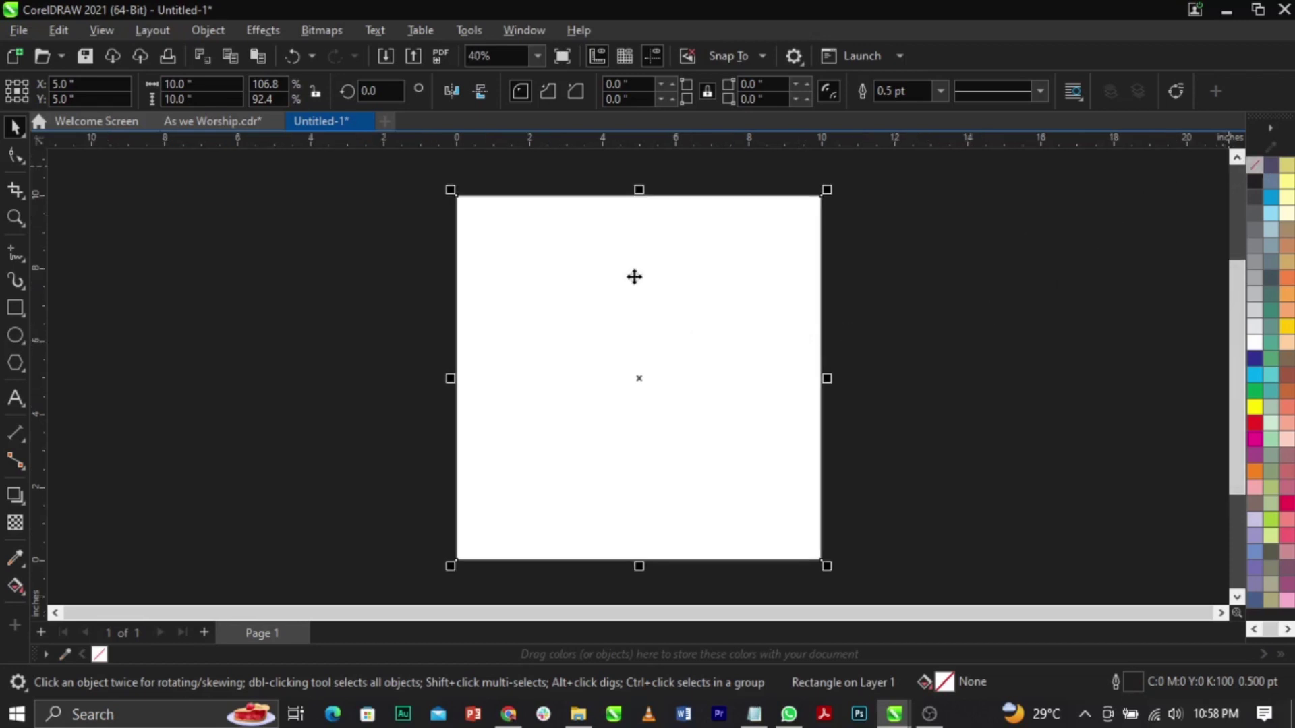
left_click_drag(634, 275, 638, 245)
key("ctrl+z")
right_click(1256, 168)
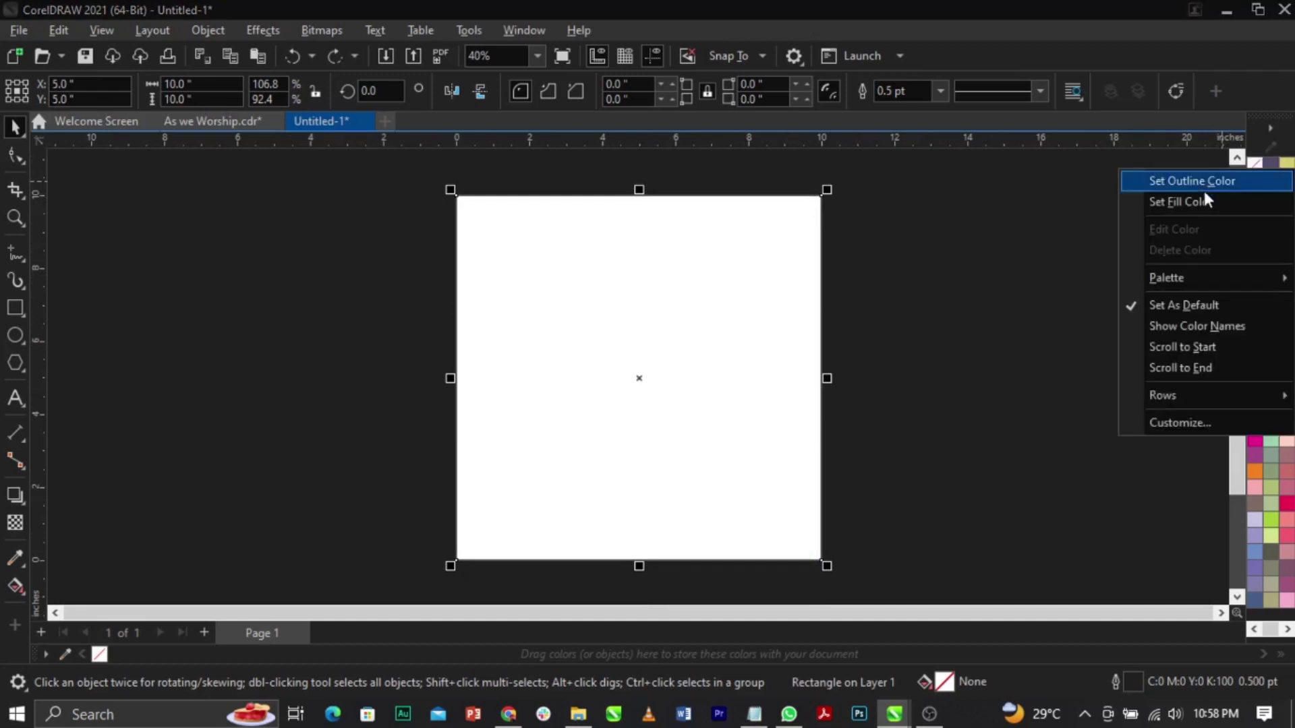
left_click(1203, 201)
left_click(979, 266)
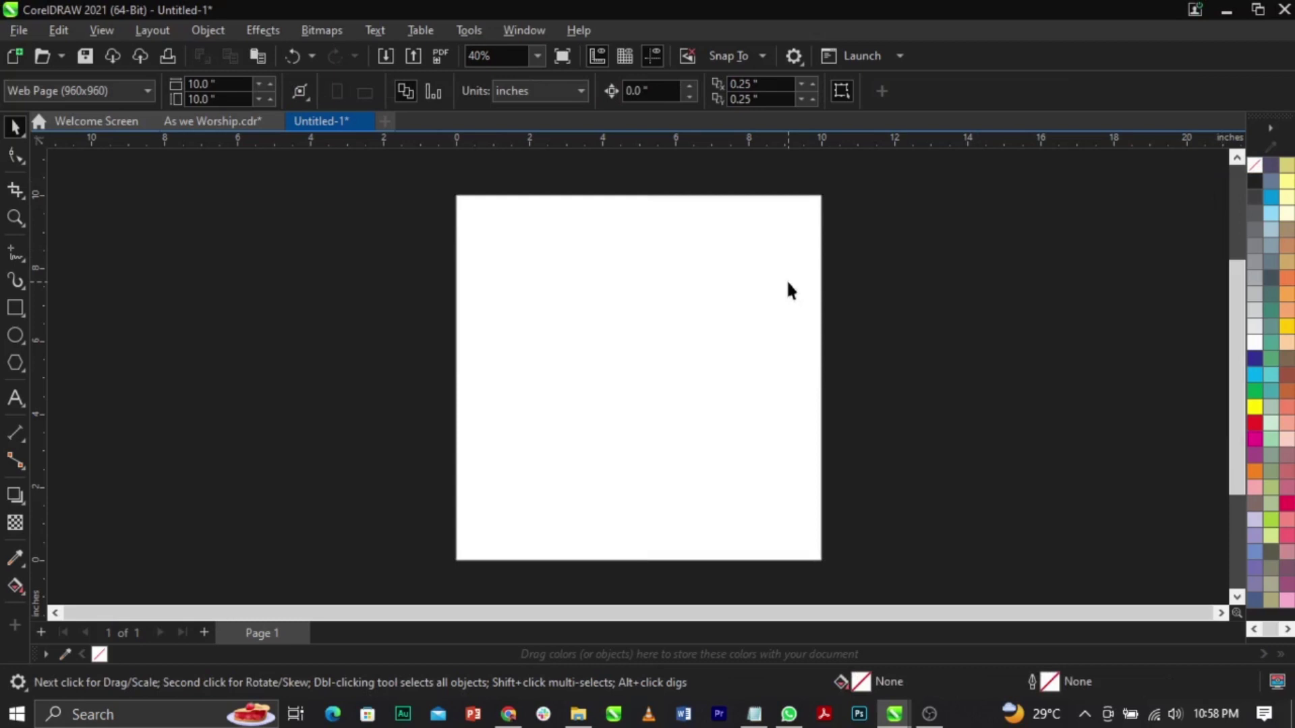
Step: Start an import and browse to the "As we worship" folder inside Downloads, HD Design
left_click(19, 30)
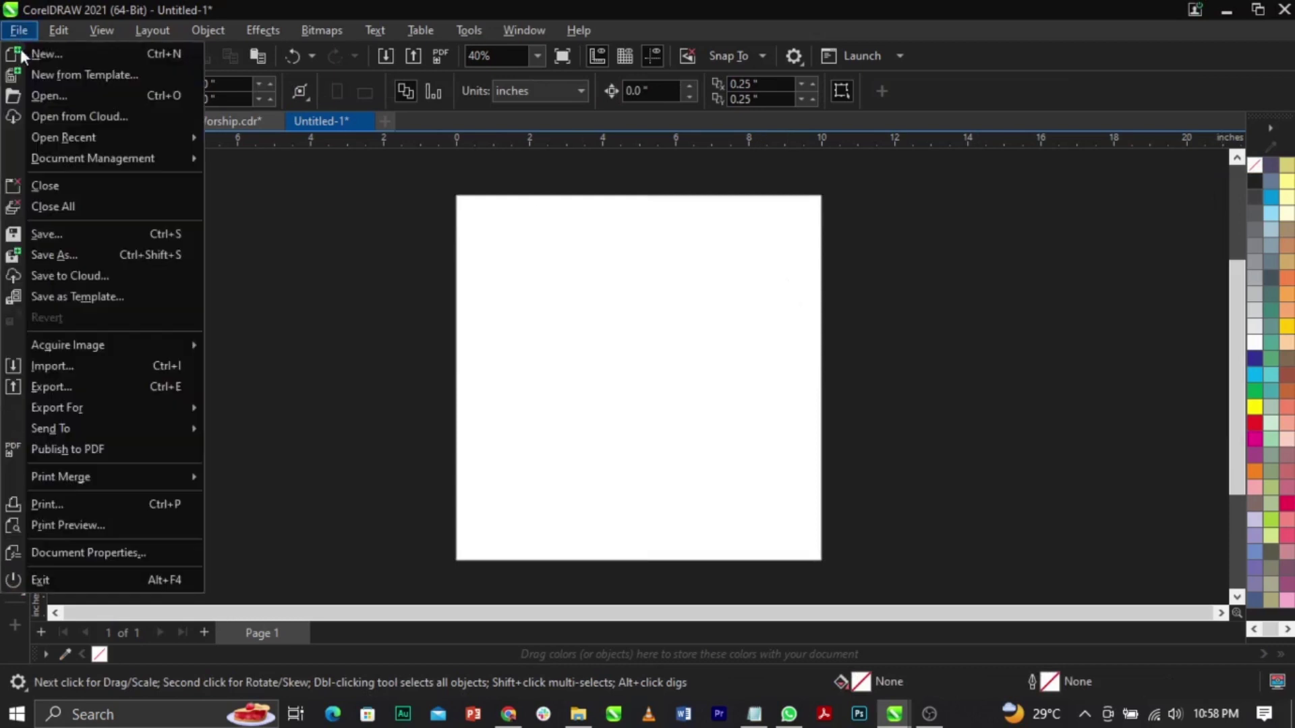
left_click(66, 365)
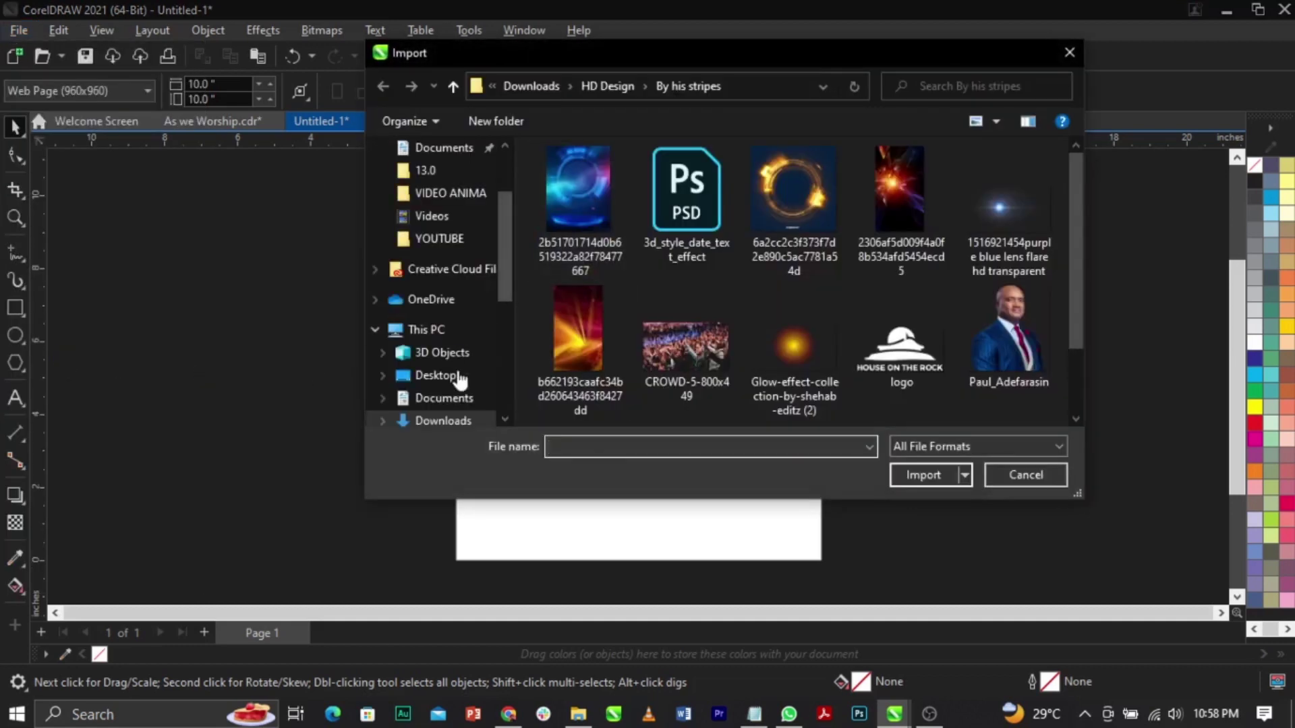
scroll(470, 357, "down", 1)
left_click(441, 352)
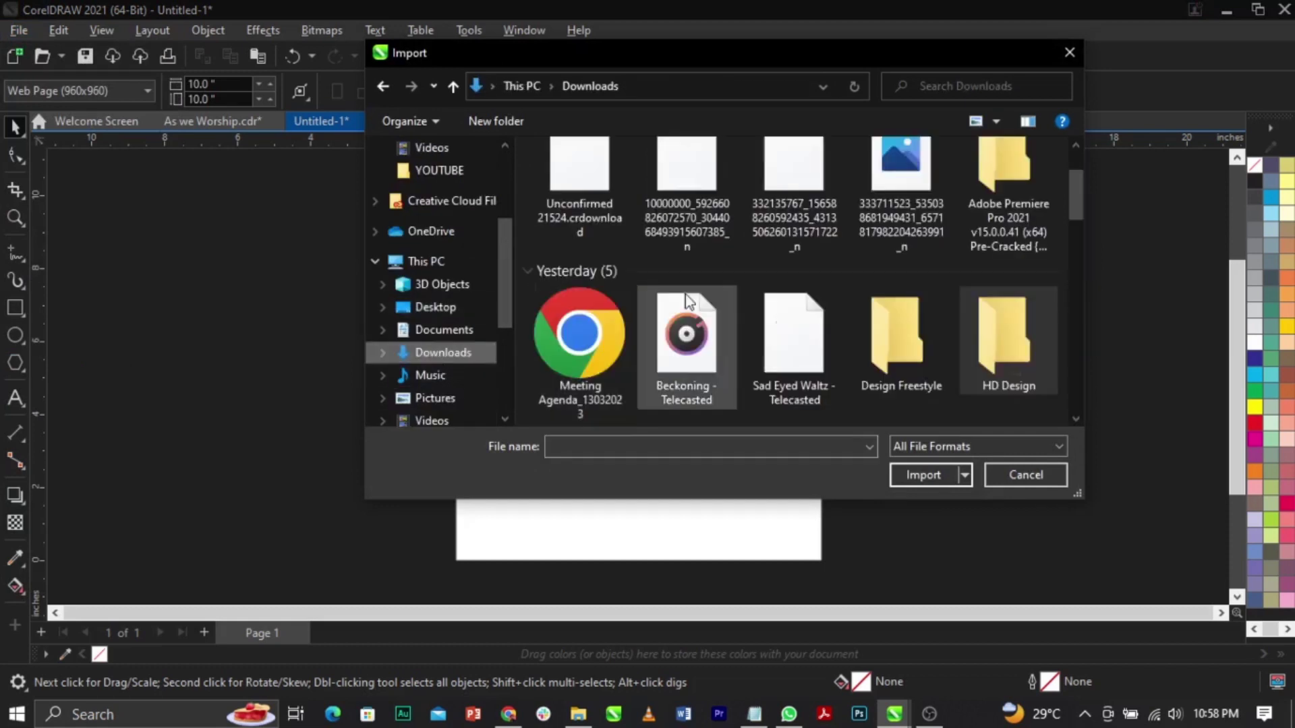
scroll(614, 303, "up", 1)
scroll(674, 307, "down", 1)
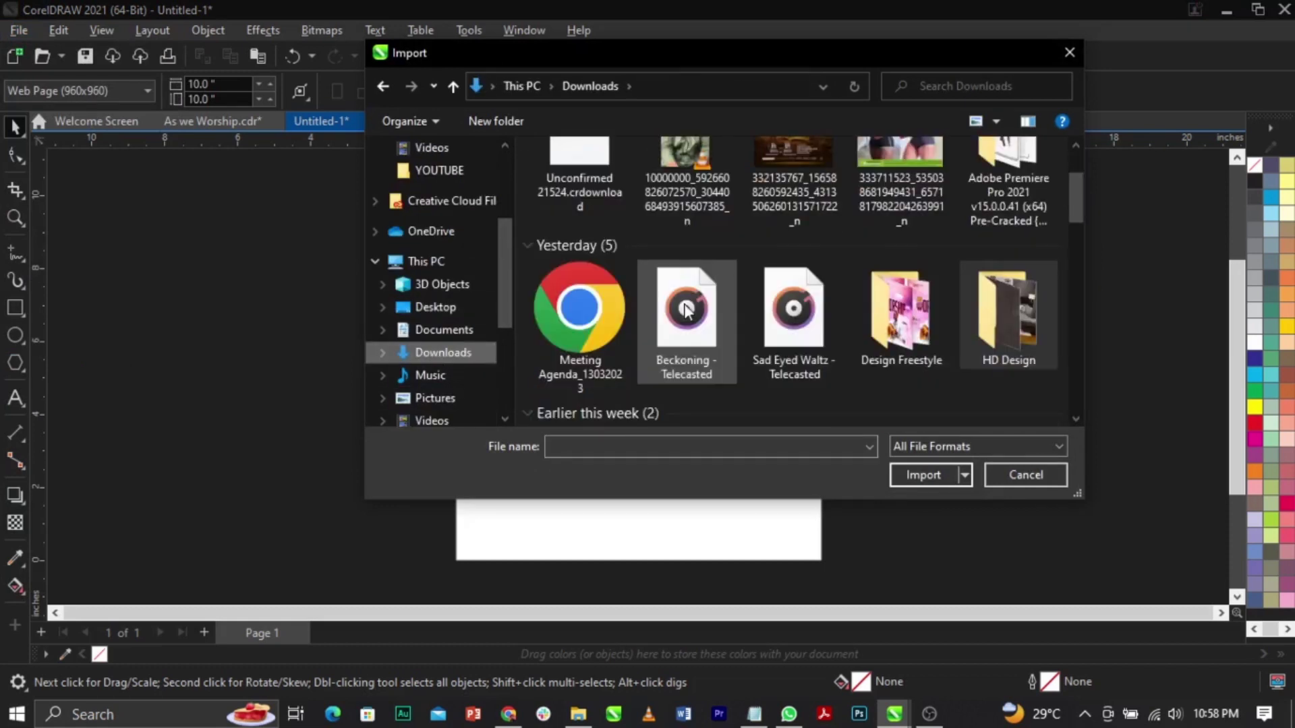
double_click(1014, 334)
double_click(573, 223)
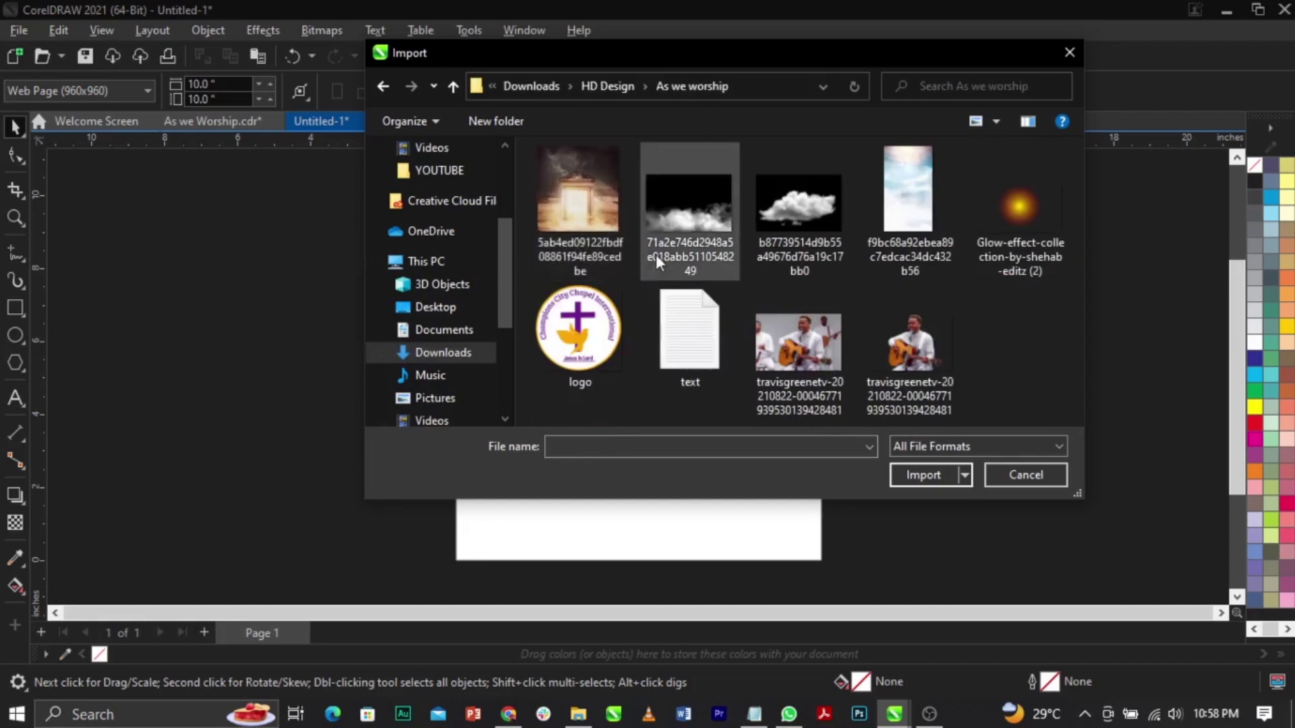
Step: Select the gateway background, both cloud images, the sky, glow effect, cut-out singer and logo, and import them
left_click(584, 213)
left_click(827, 226, "shift")
left_click(909, 203, "ctrl")
left_click(1008, 221, "ctrl")
left_click(923, 303, "ctrl")
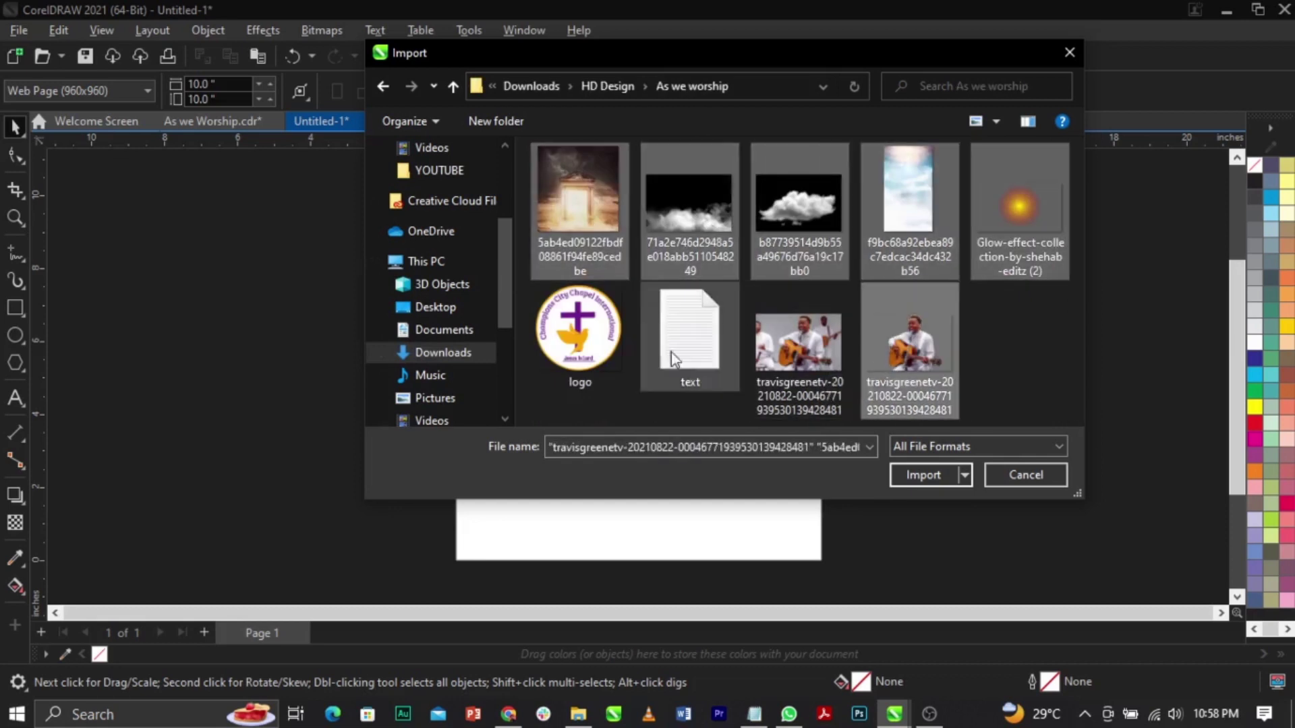
left_click(578, 329, "ctrl")
left_click(915, 477)
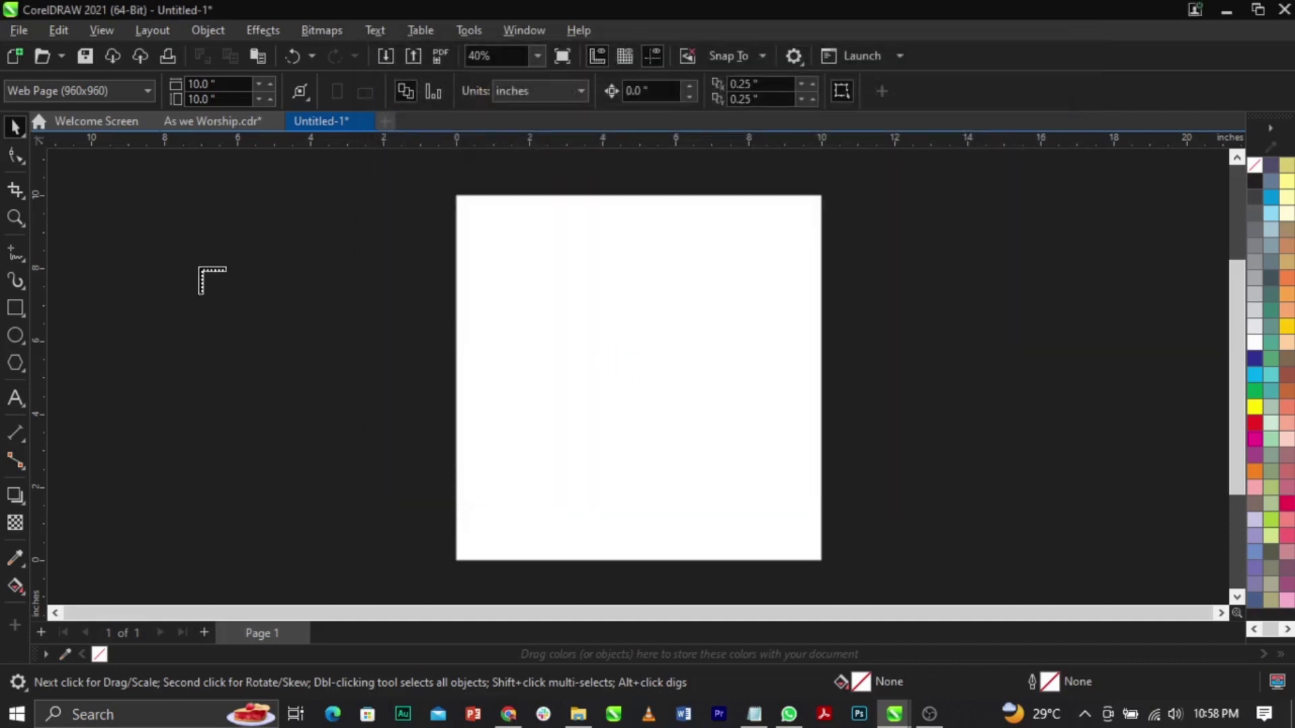
Step: Place the imported images one by one as small pictures in the empty area beside the page
left_click_drag(195, 258, 302, 371)
left_click_drag(193, 337, 296, 405)
left_click_drag(163, 396, 209, 476)
left_click_drag(251, 438, 302, 506)
left_click_drag(310, 443, 386, 519)
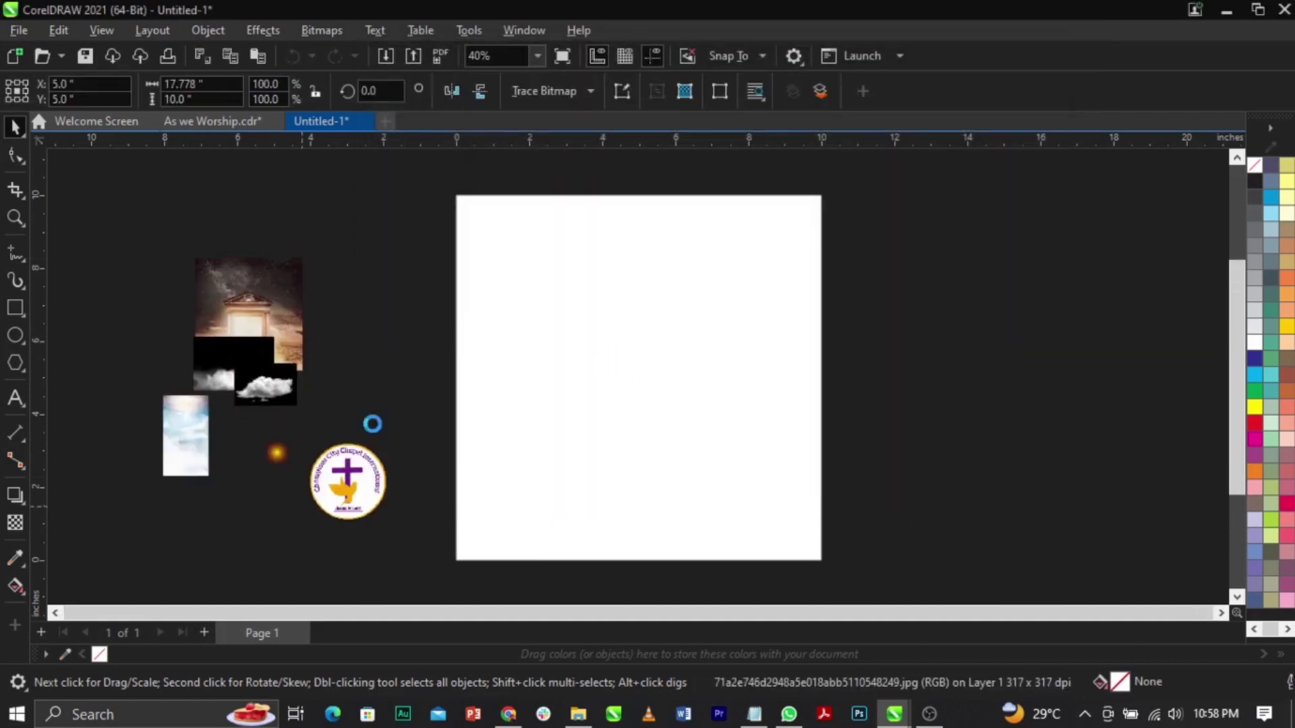
left_click(390, 413)
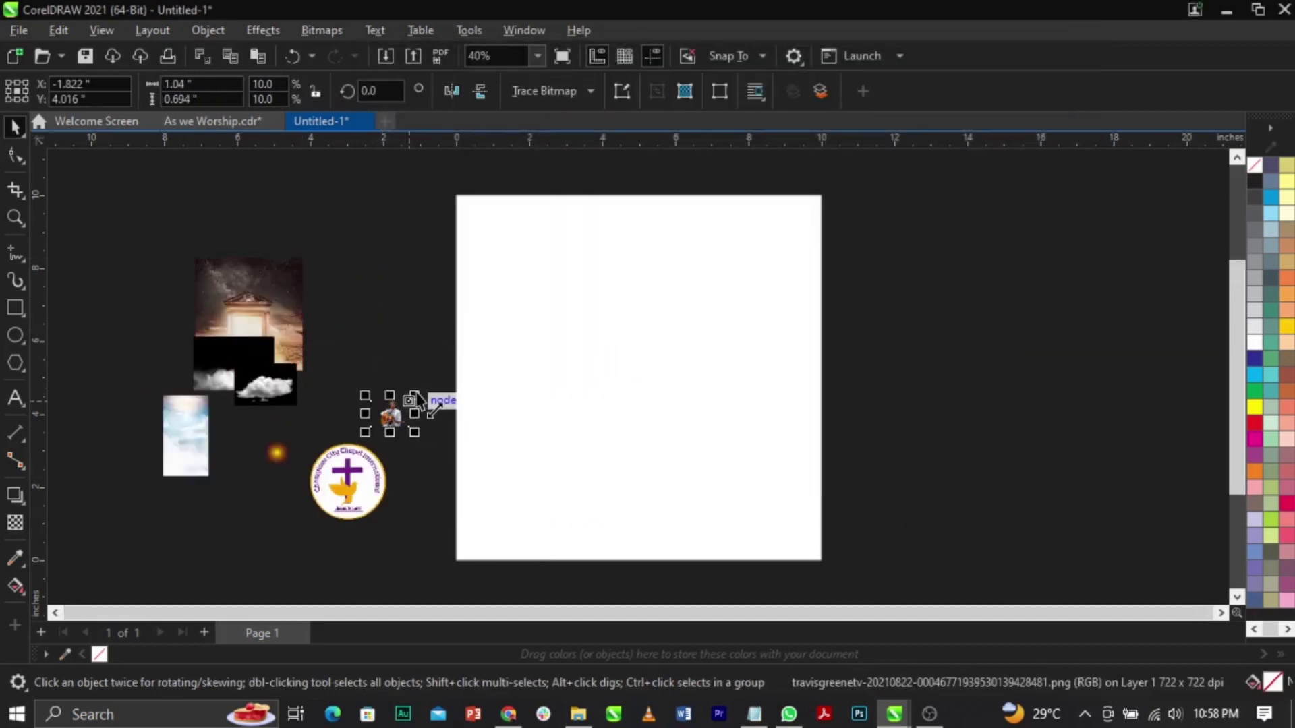
Step: Enlarge the cut-out singer and move it back beside the page with the other images
left_click_drag(414, 396, 598, 273)
left_click_drag(482, 352, 336, 378)
left_click(1095, 437)
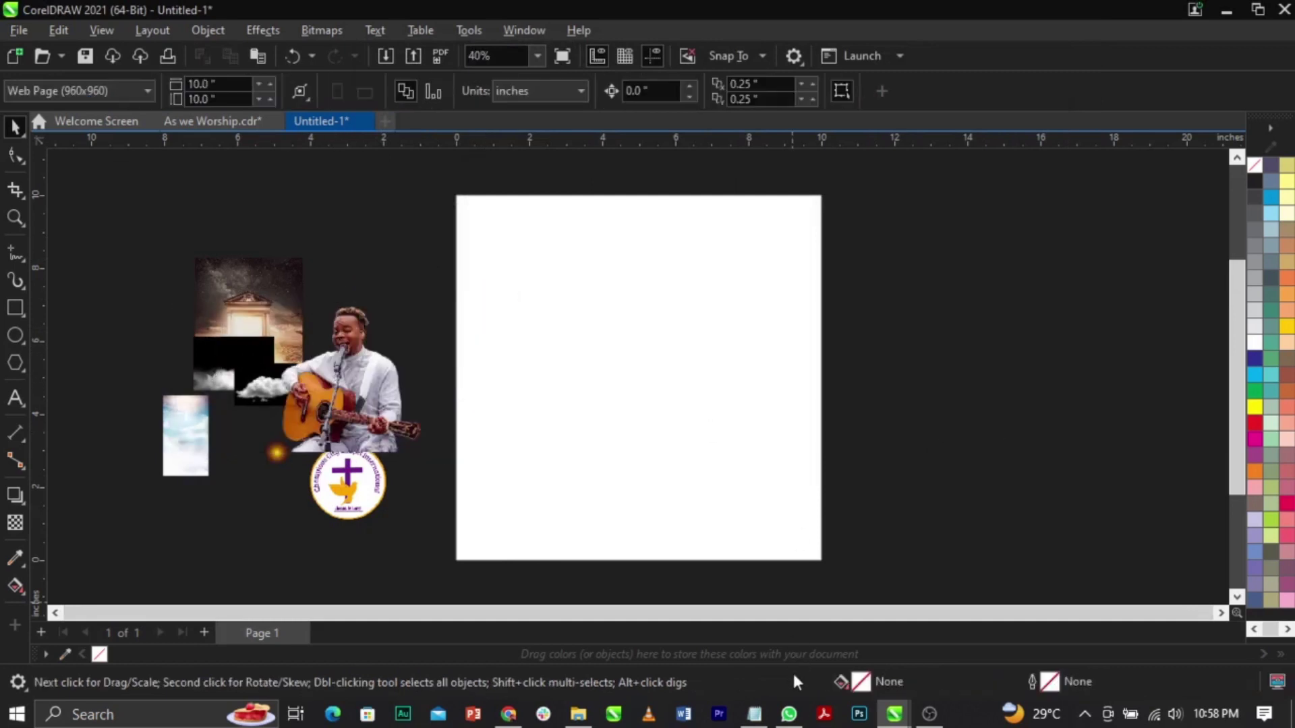
Step: Switch to the text notes, move their window aside and review the list of fonts used
left_click(753, 714)
left_click_drag(731, 149, 1016, 141)
scroll(317, 234, "down", 1)
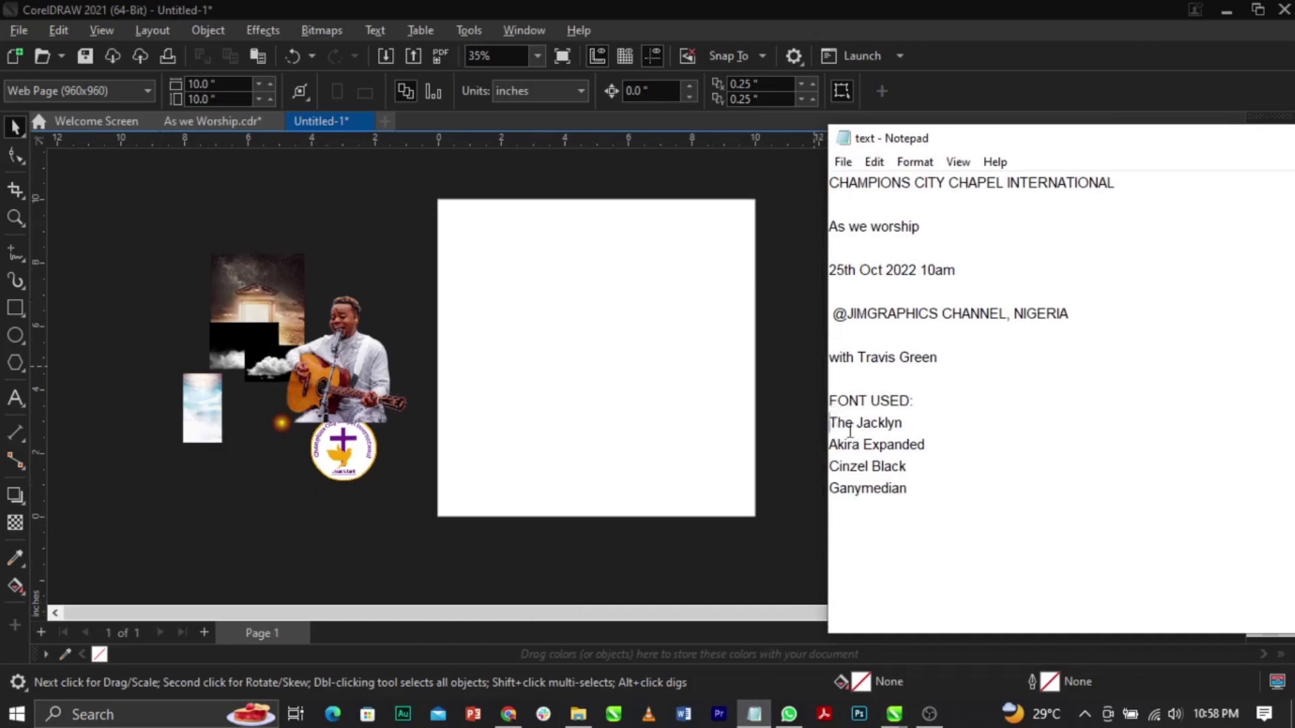
left_click_drag(829, 424, 917, 513)
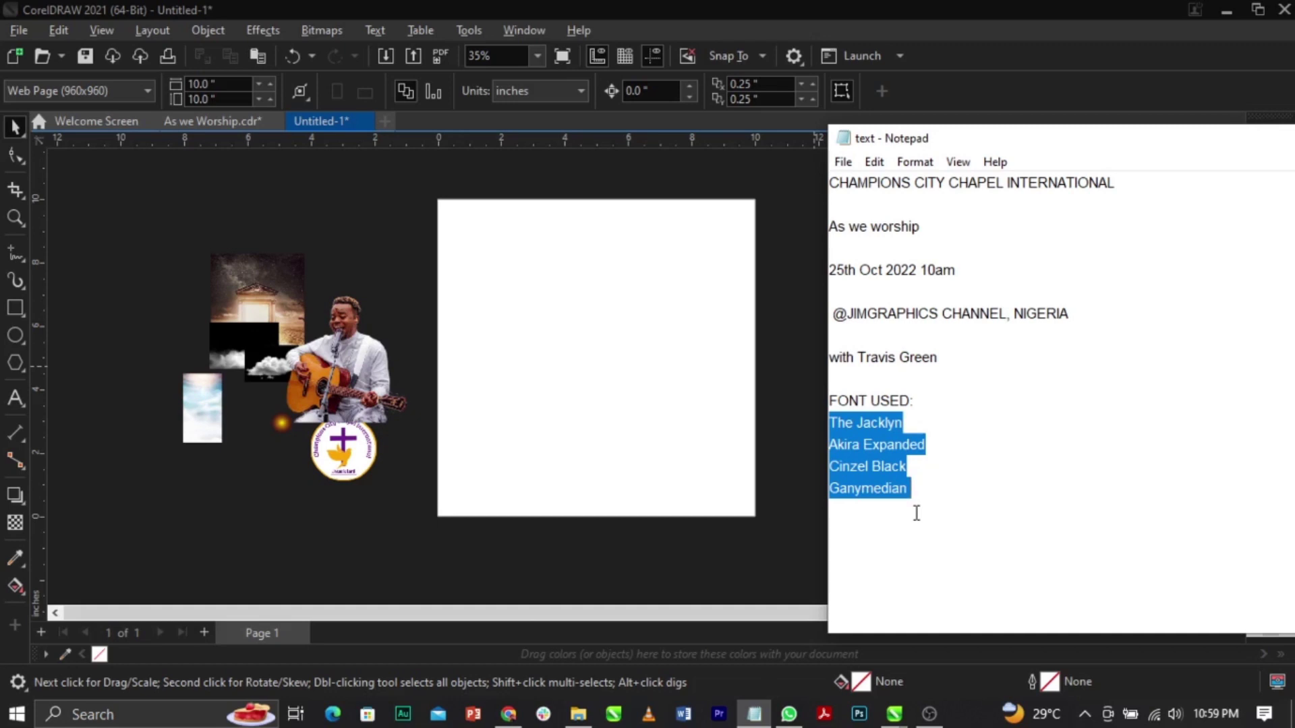
left_click(916, 513)
Step: Copy the event lines above the font list and paste them as text in the empty area beside the page
left_click_drag(951, 367, 830, 176)
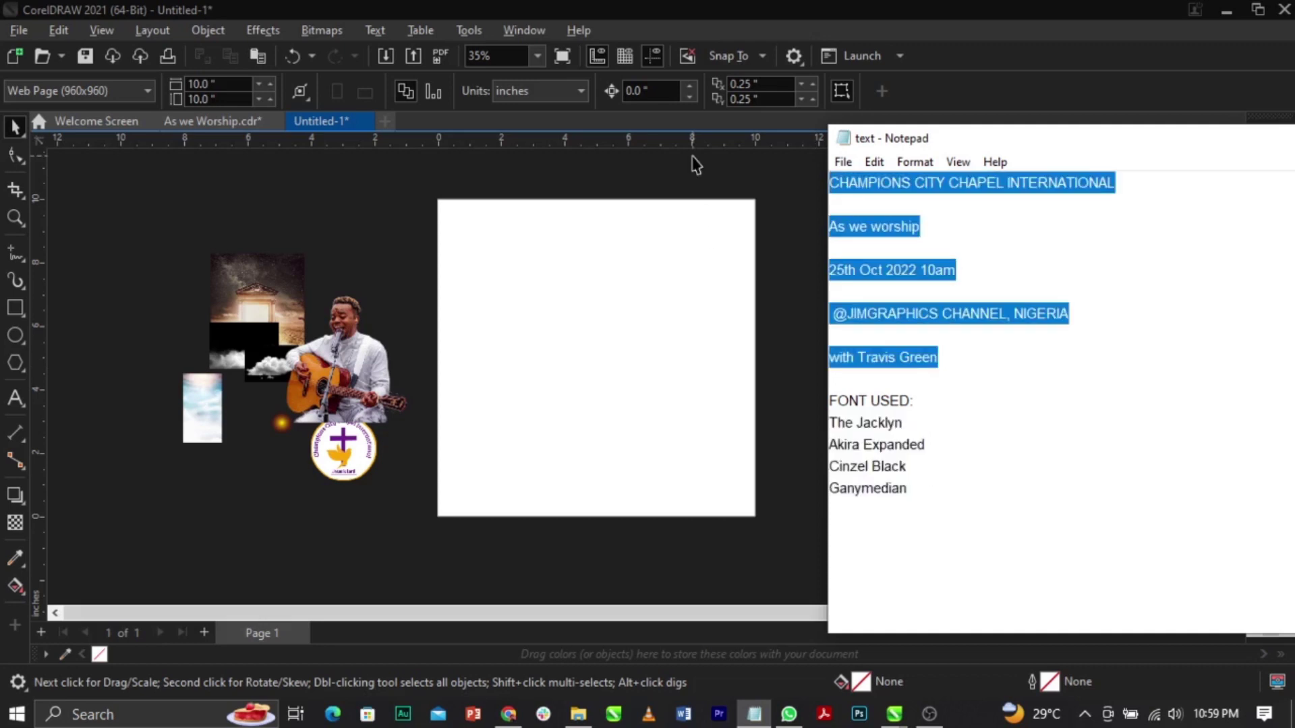
left_click(402, 269)
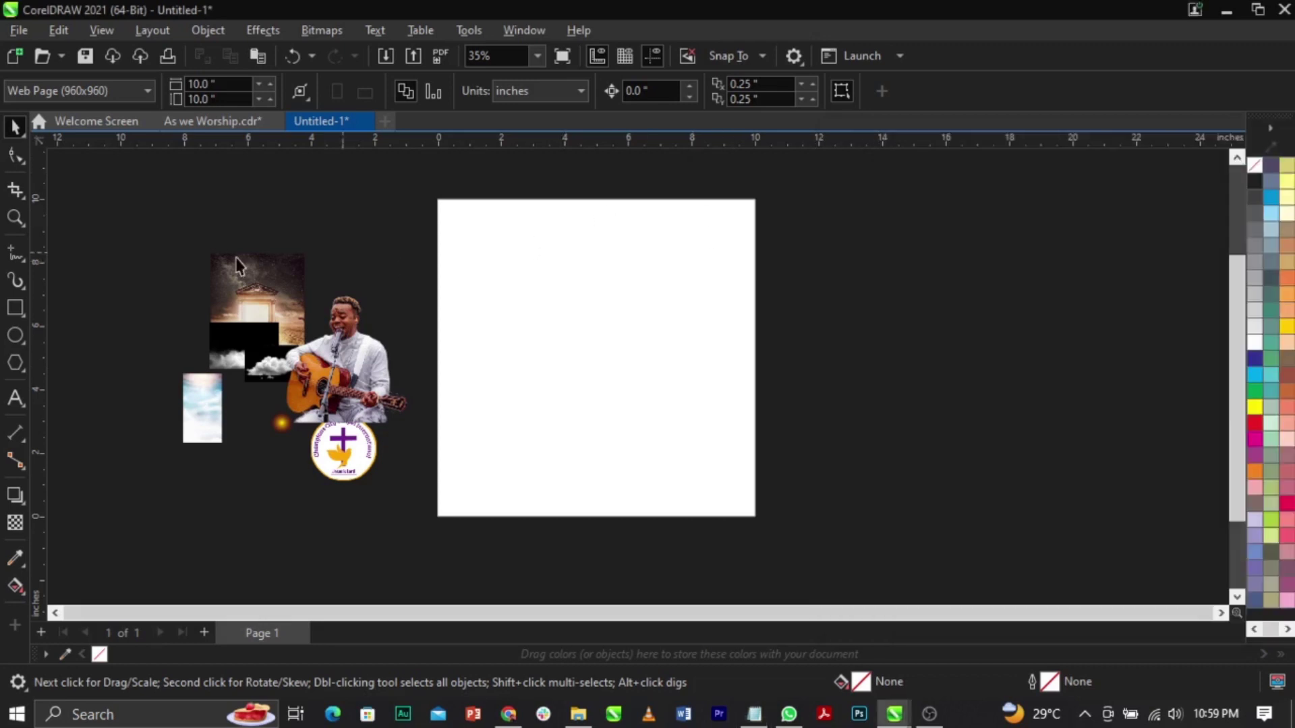
left_click(16, 397)
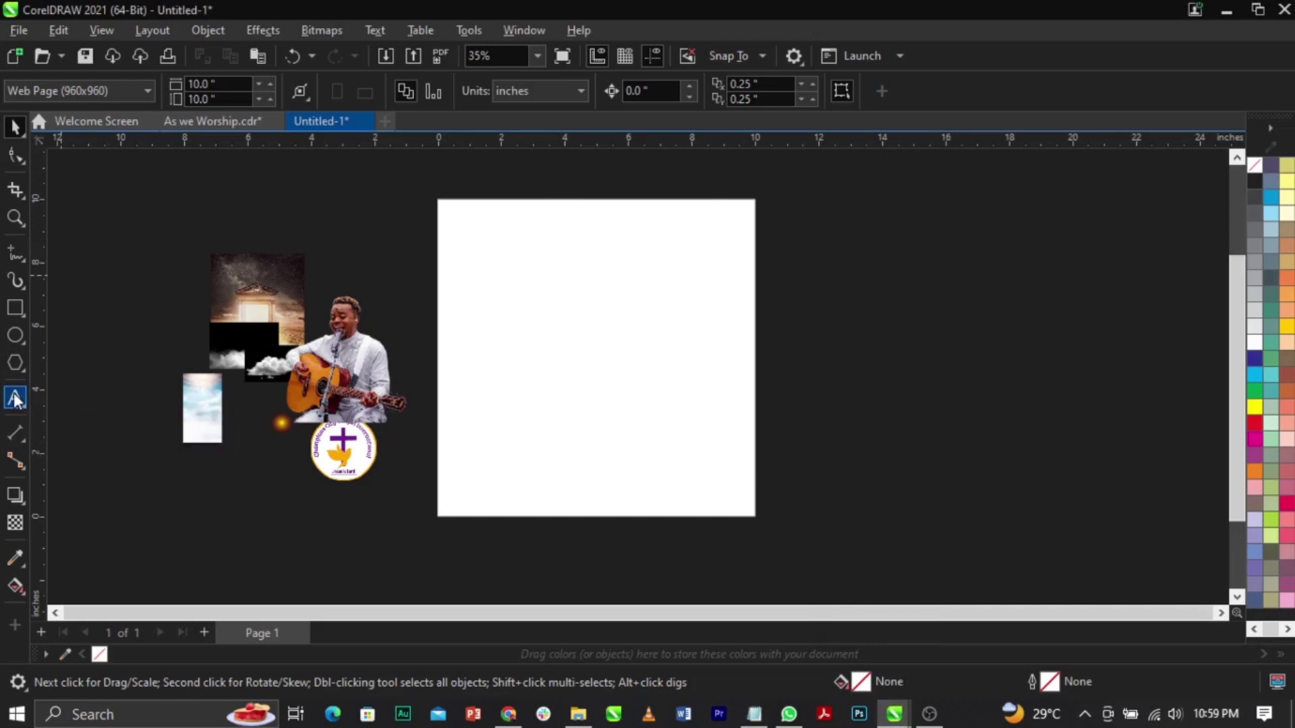
left_click(827, 302)
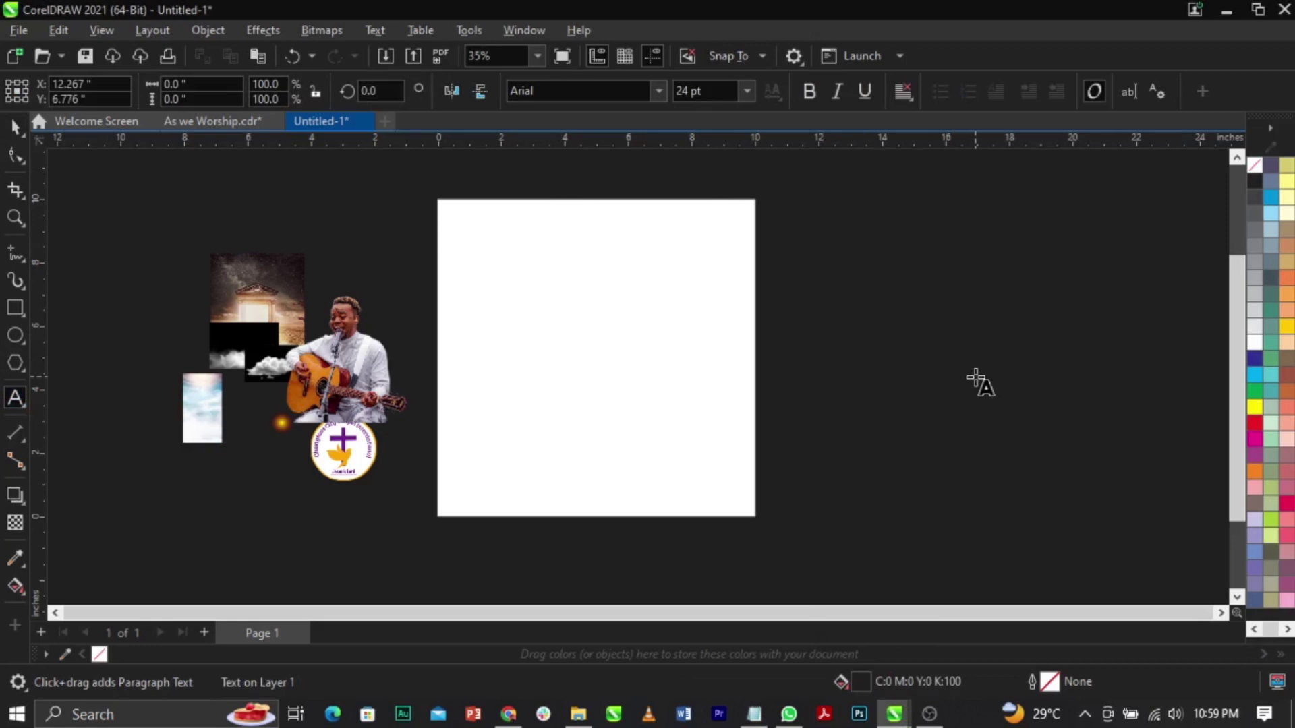
key("ctrl+v")
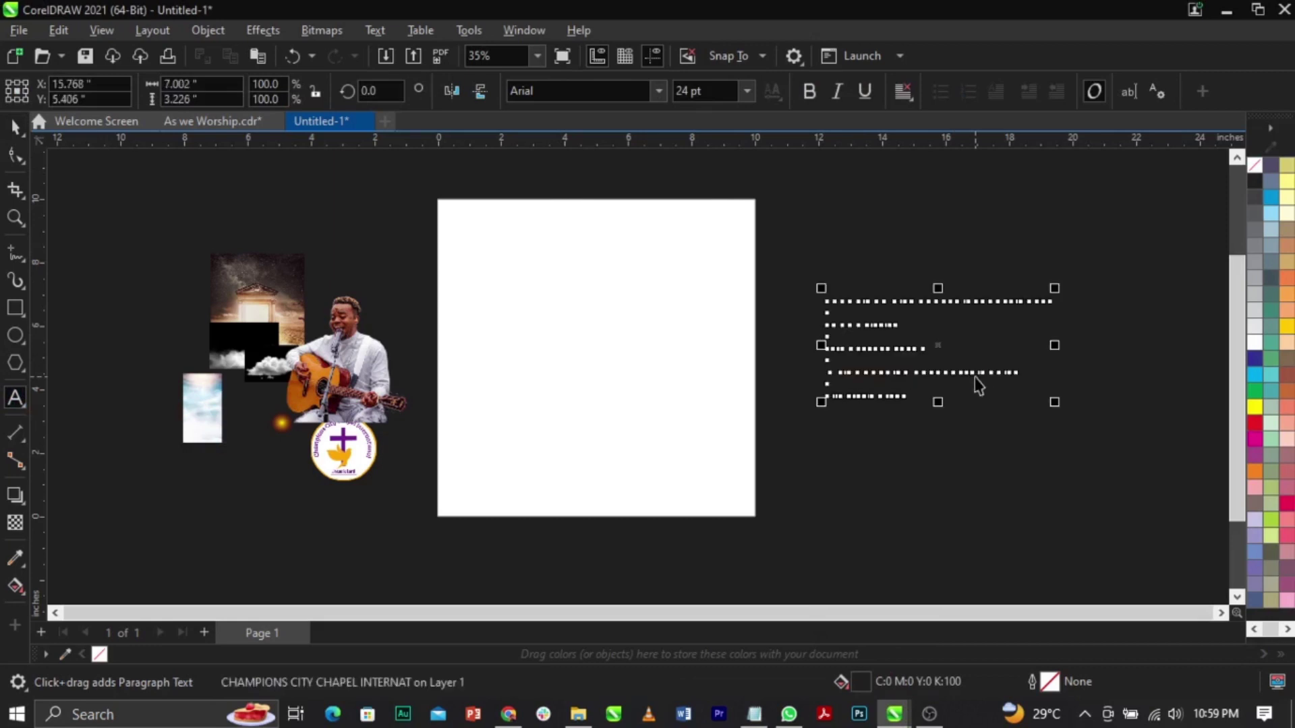
key("ctrl+space")
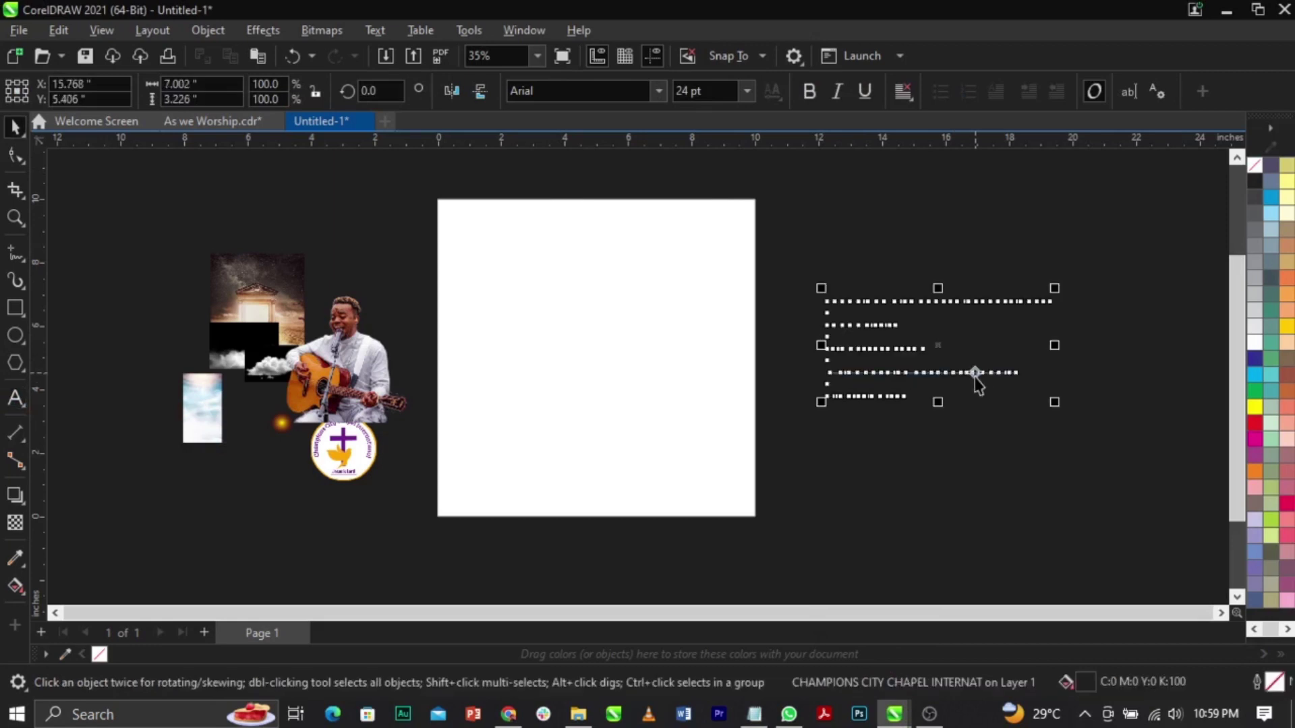
Step: Fill the pasted event text with white and move it slightly higher beside the page
left_click(1255, 344)
left_click(1143, 364)
left_click_drag(885, 356, 871, 306)
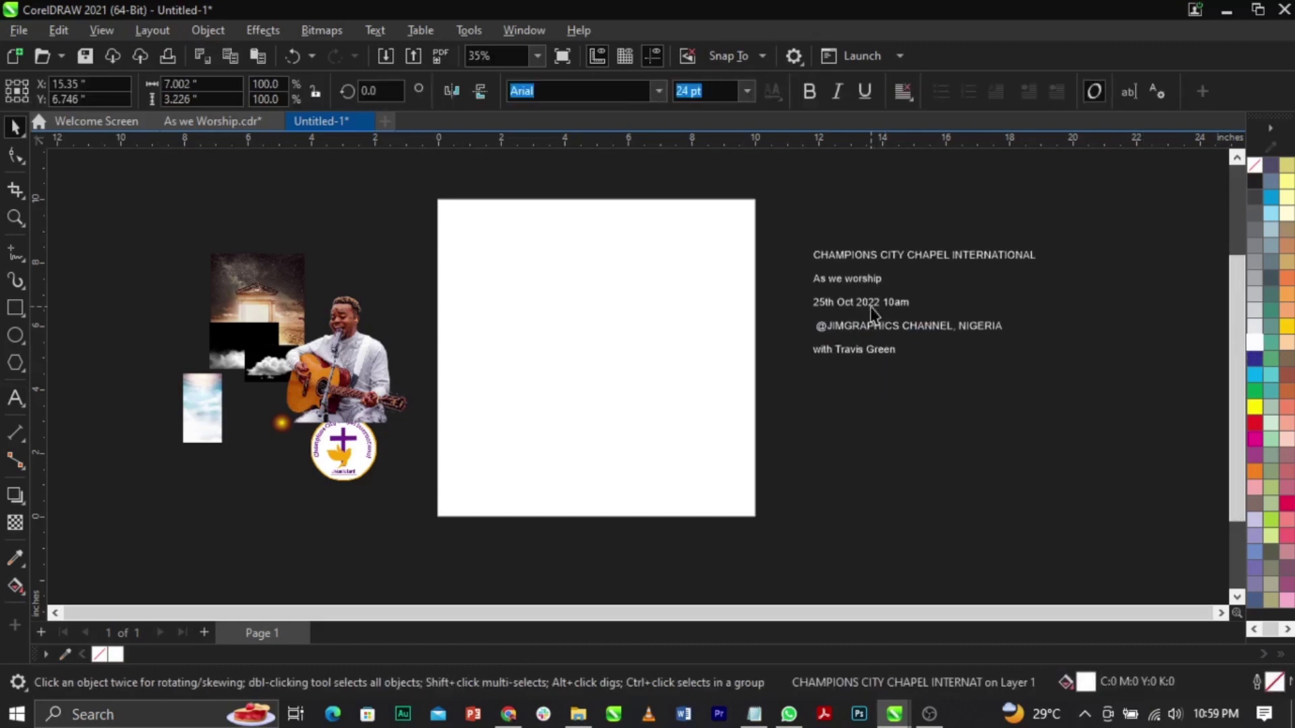
left_click(420, 337)
Step: Move the singer aside, bring the cloudy sky image onto the page and enlarge it to about 11.5 by 20.4 inches
left_click_drag(361, 364, 242, 273)
left_click_drag(201, 409, 545, 339)
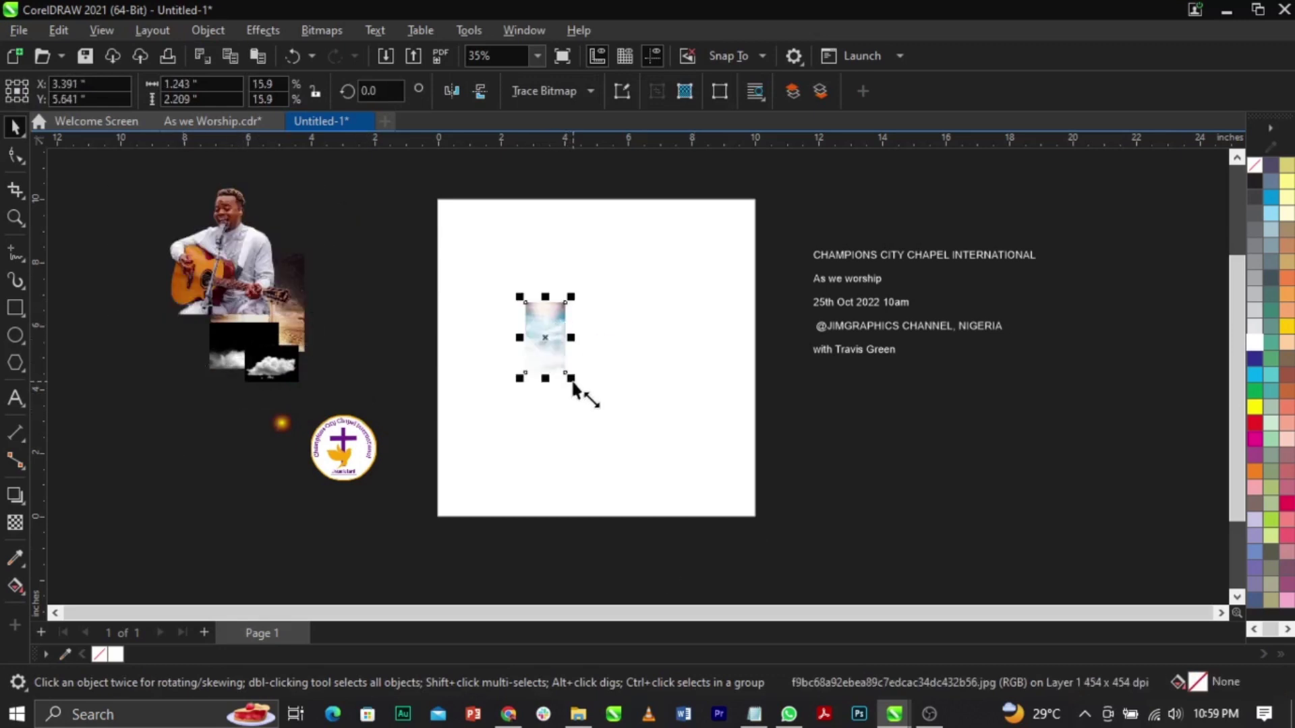
left_click_drag(572, 383, 777, 584)
left_click_drag(599, 324, 637, 467)
left_click_drag(726, 235, 775, 162)
left_click_drag(690, 347, 664, 382)
Step: PowerClip the cloudy sky image inside the page's white background square
right_click(654, 344)
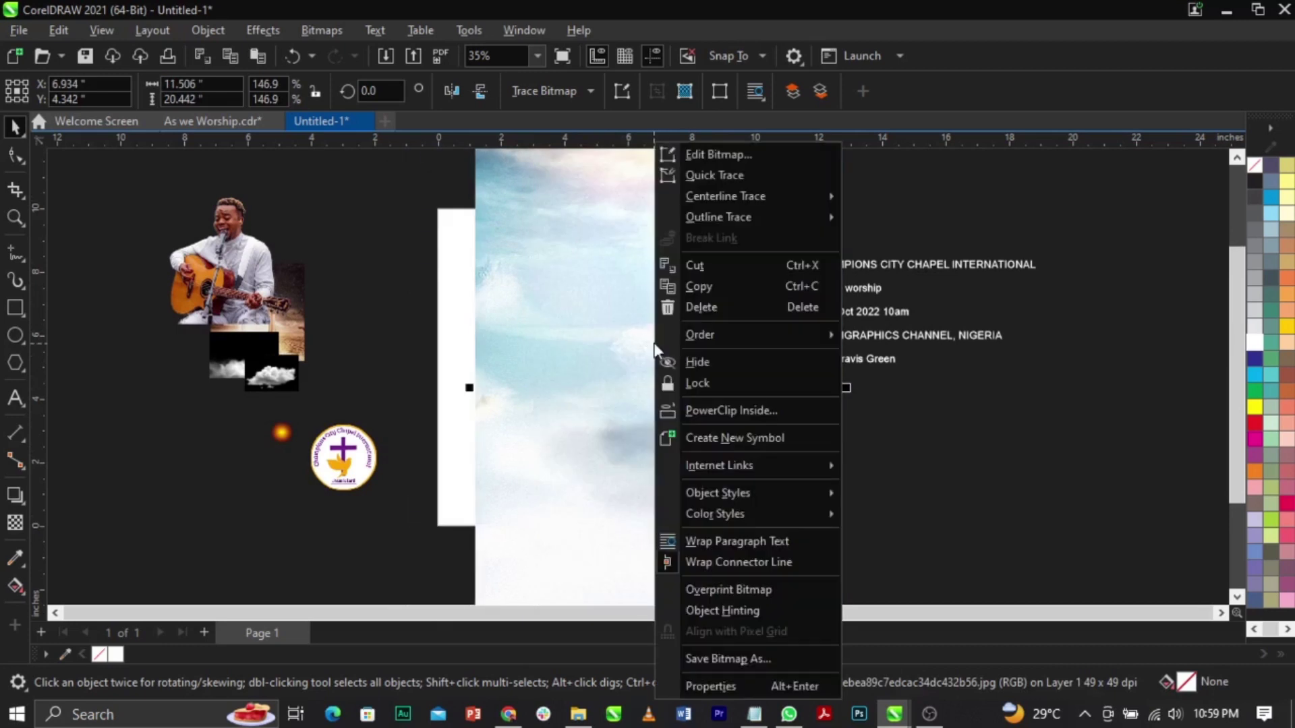
left_click(686, 417)
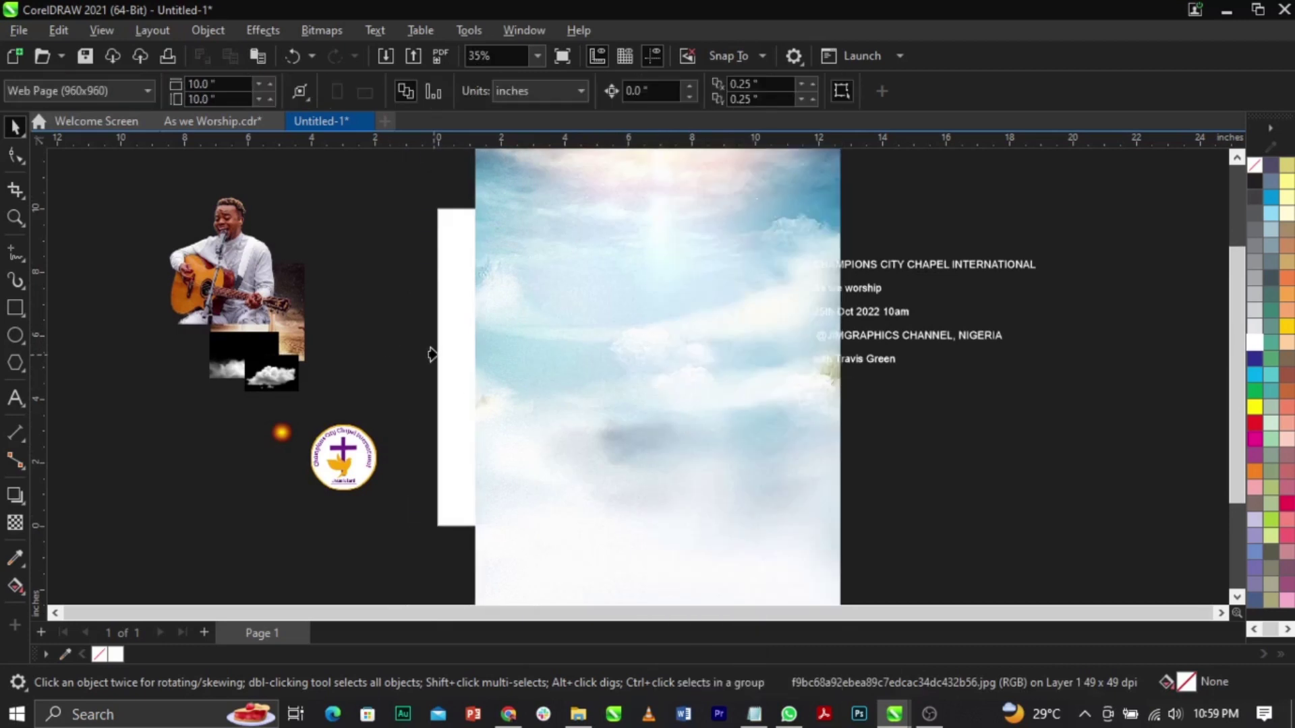
left_click(449, 354)
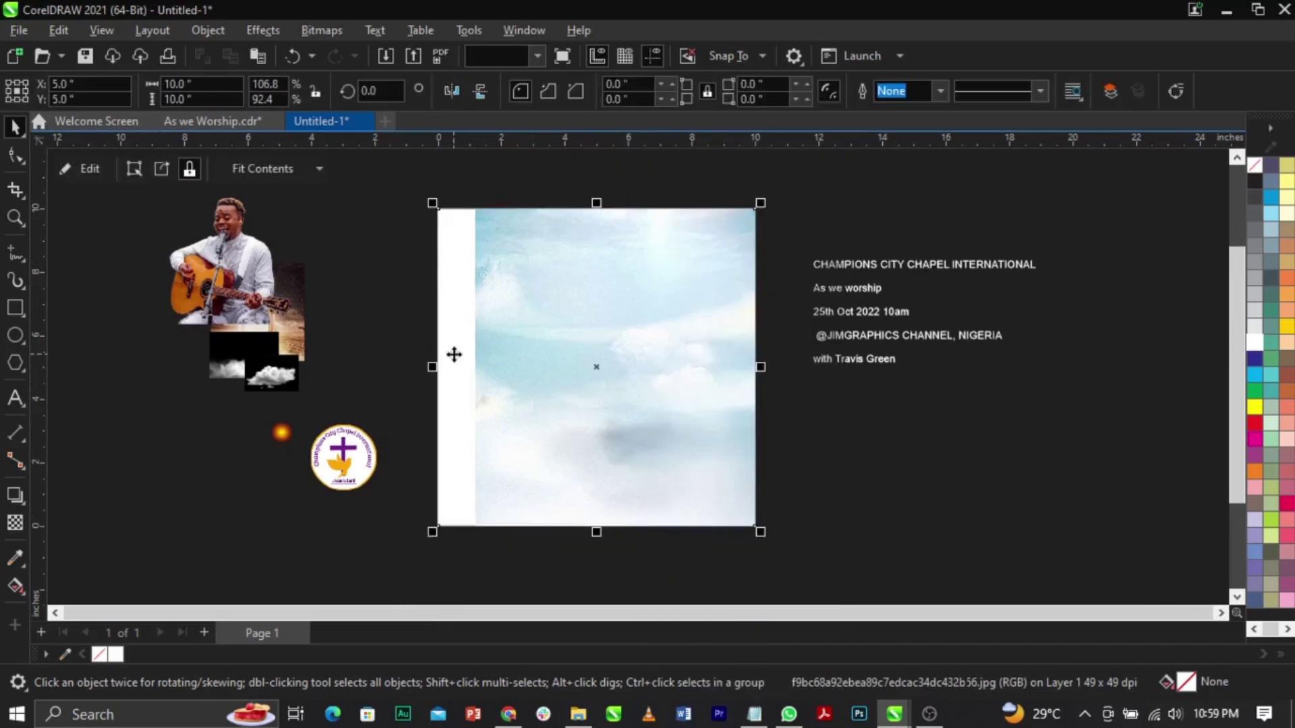
Step: Edit the PowerClip contents and move the sky so it covers the whole square, centred at about 5.0, 0.9 inches
right_click(673, 350)
left_click(764, 143)
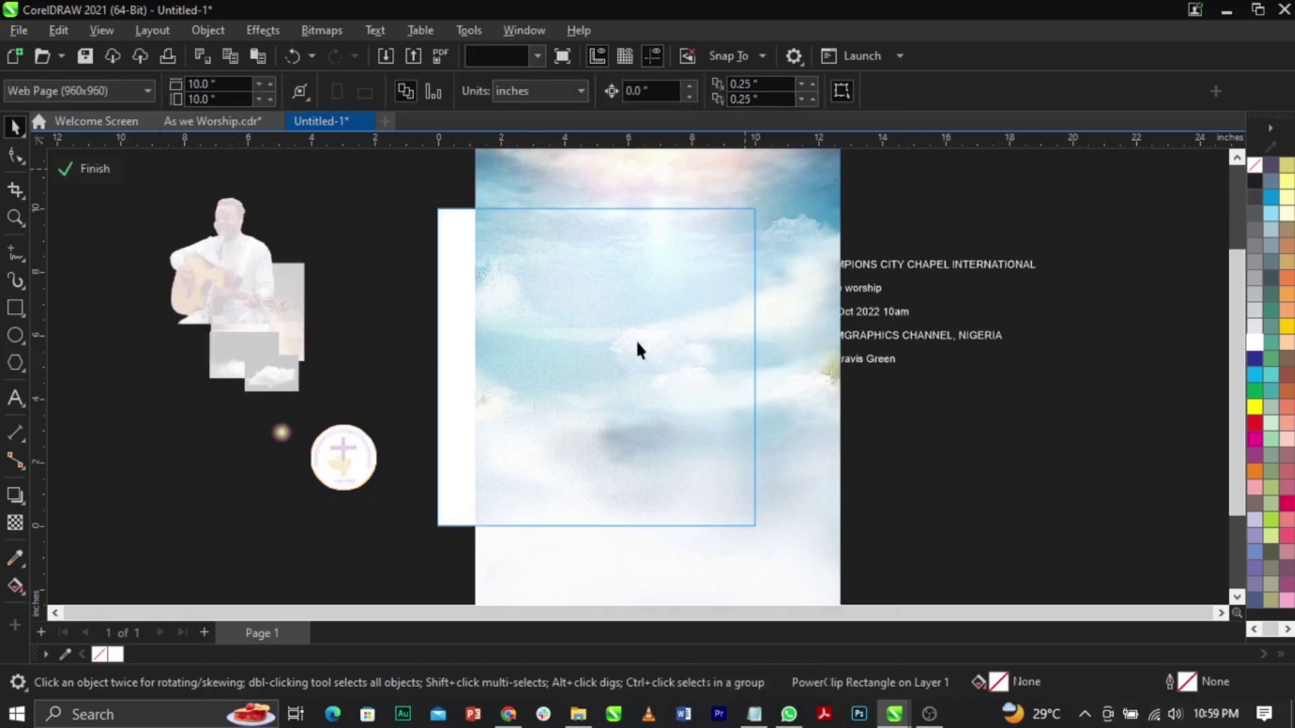
left_click_drag(694, 348, 685, 418)
left_click(692, 412)
scroll(628, 384, "up", 1)
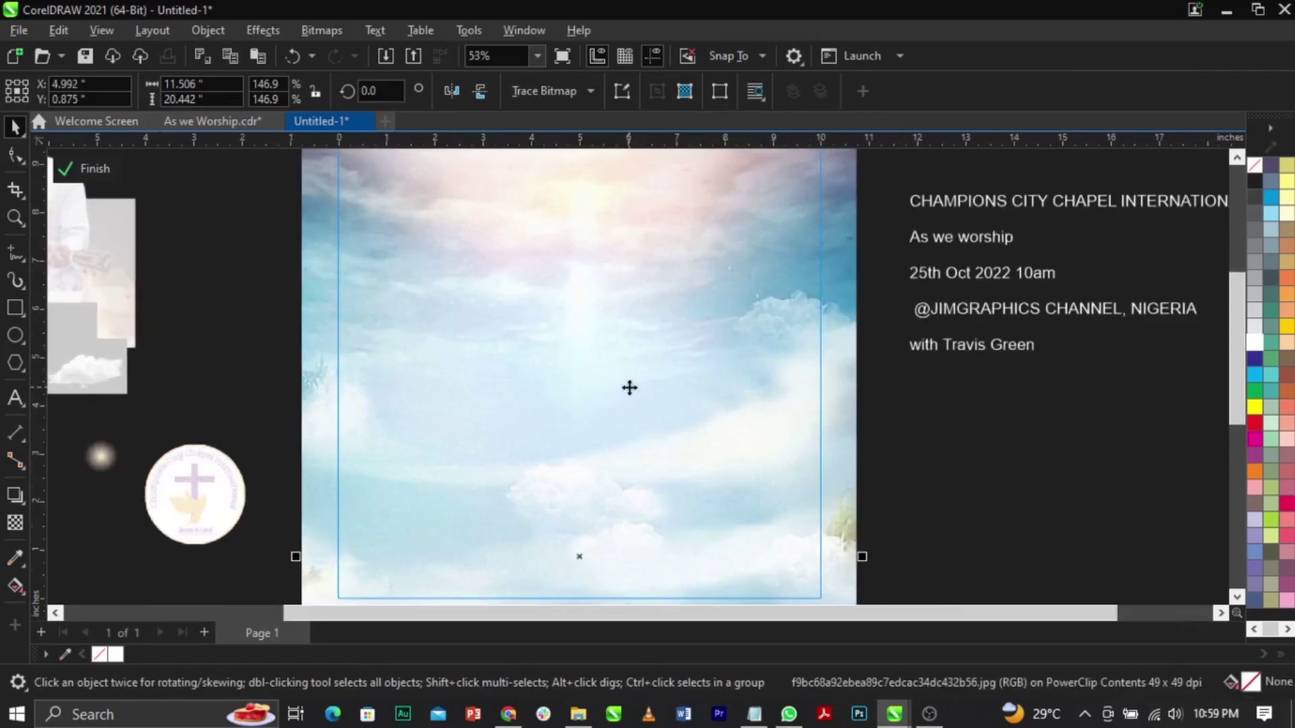
scroll(581, 359, "down", 2)
scroll(581, 358, "up", 2)
scroll(582, 358, "down", 2)
scroll(645, 268, "up", 1)
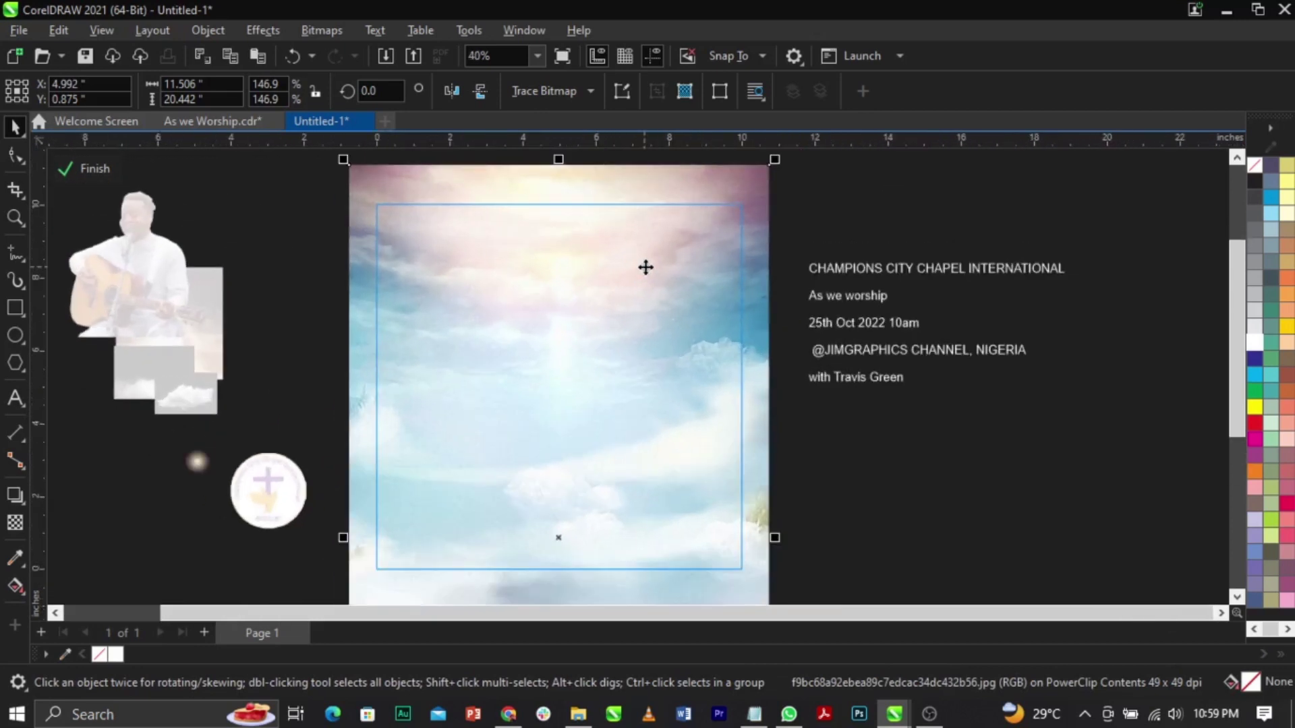
Step: Start a Color Balance adjustment on the sky with Cyan–Red at 33 and Magenta–Green at -45
left_click(253, 34)
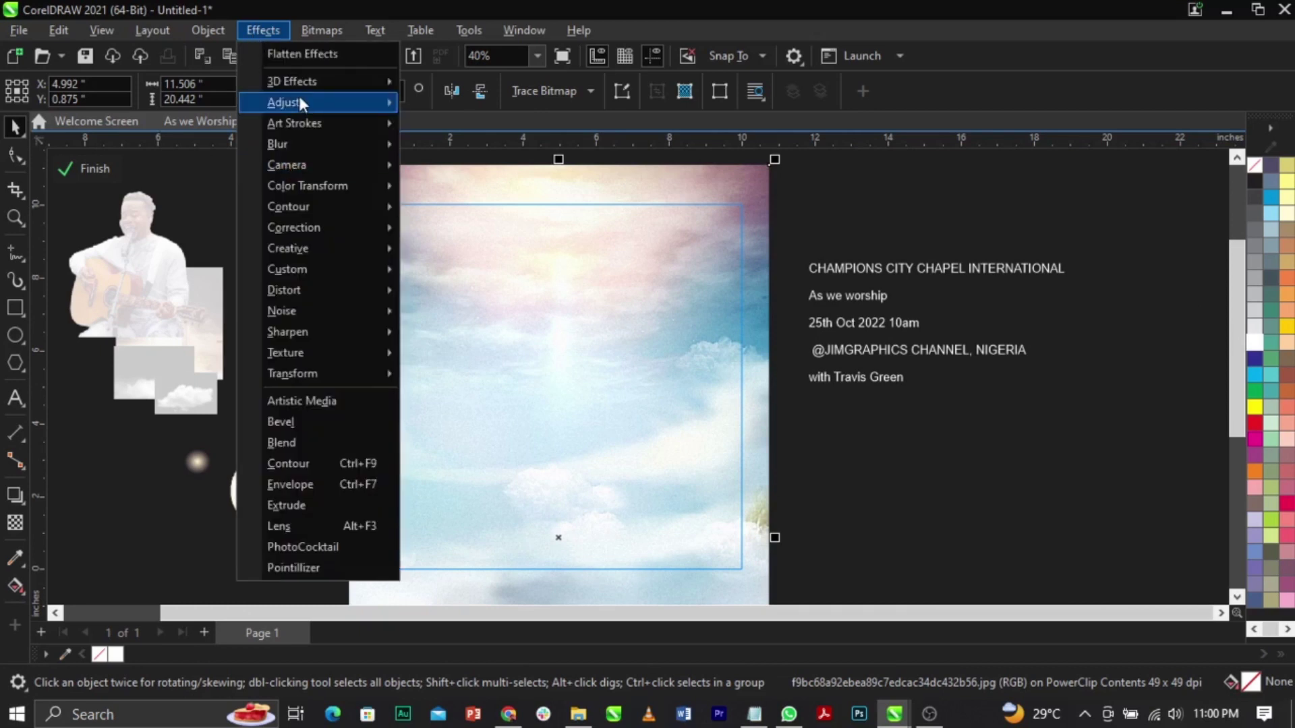
mouse_move(298, 100)
left_click(512, 271)
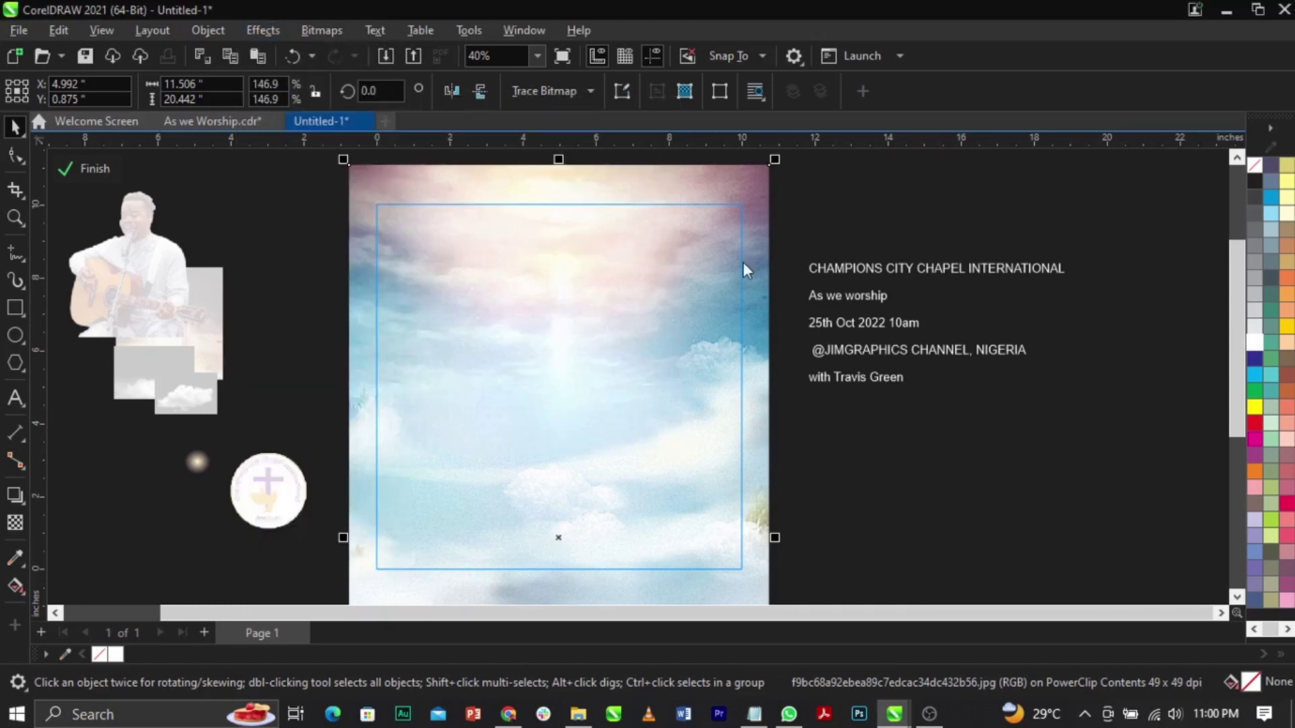
left_click_drag(602, 180, 981, 161)
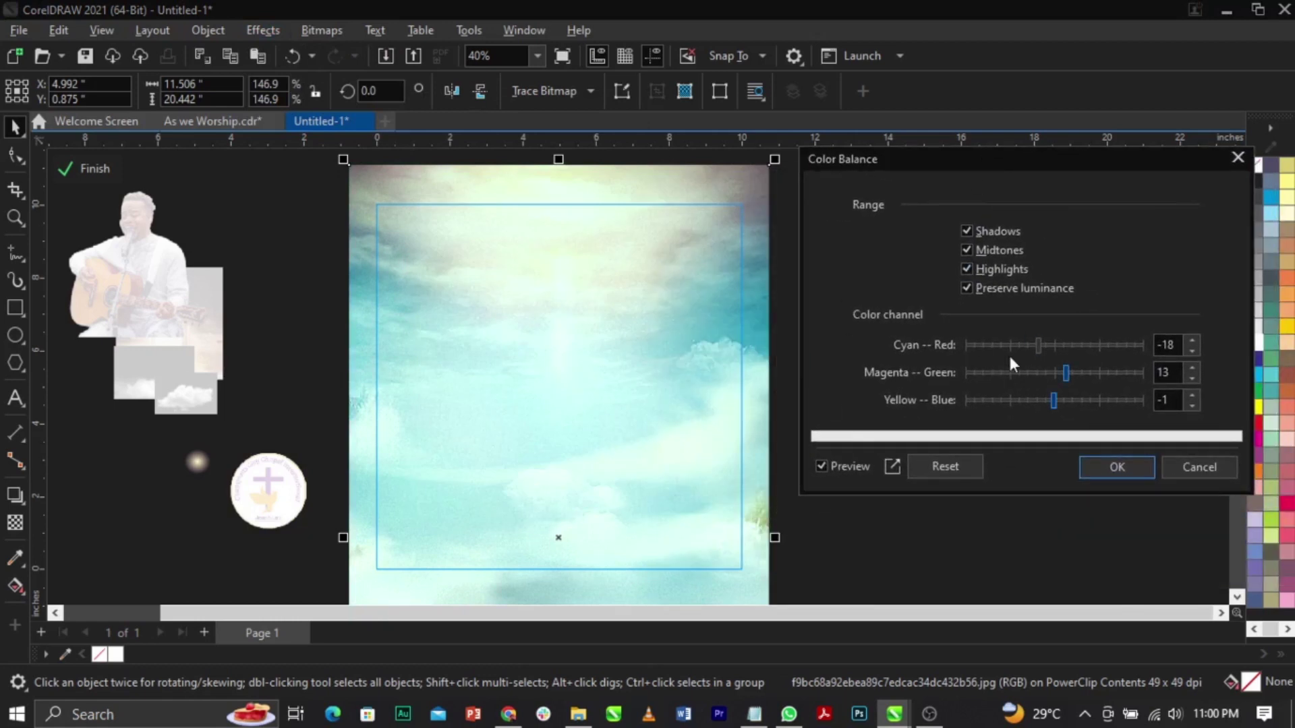
left_click(1158, 402)
left_click(1055, 401)
left_click(1083, 346)
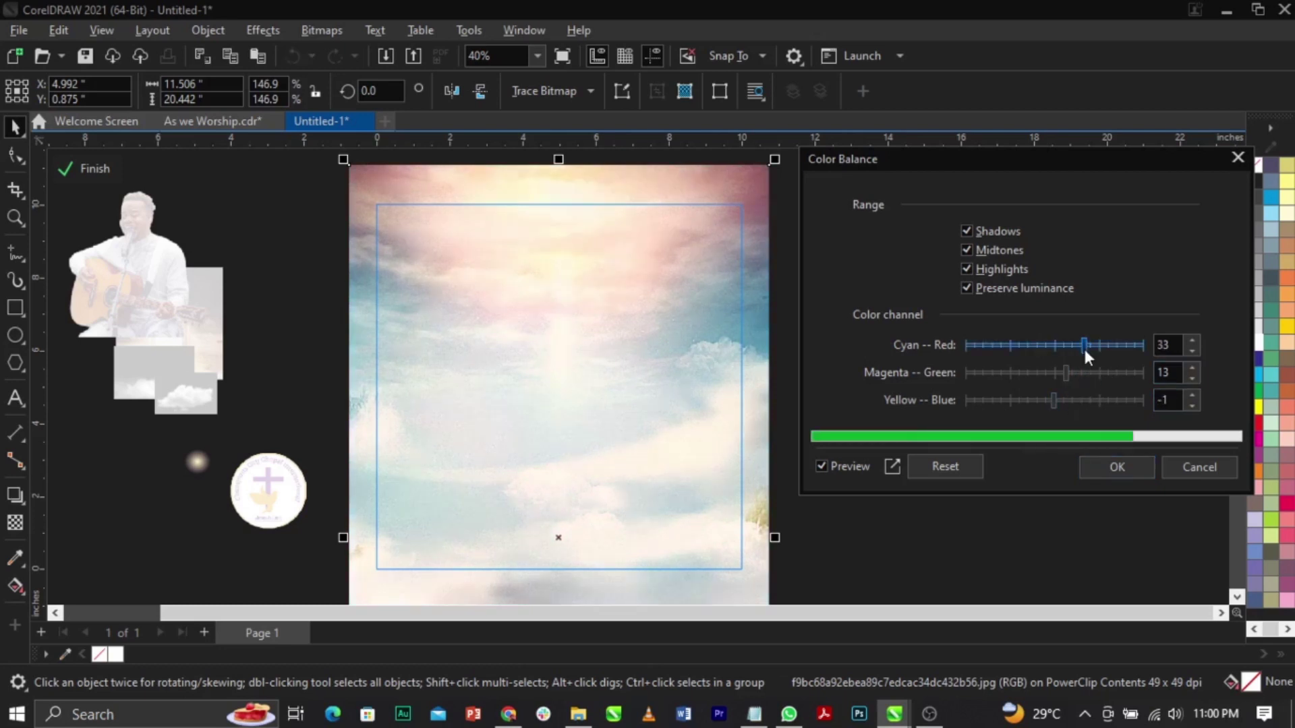
left_click(1026, 373)
left_click_drag(1025, 376, 1015, 376)
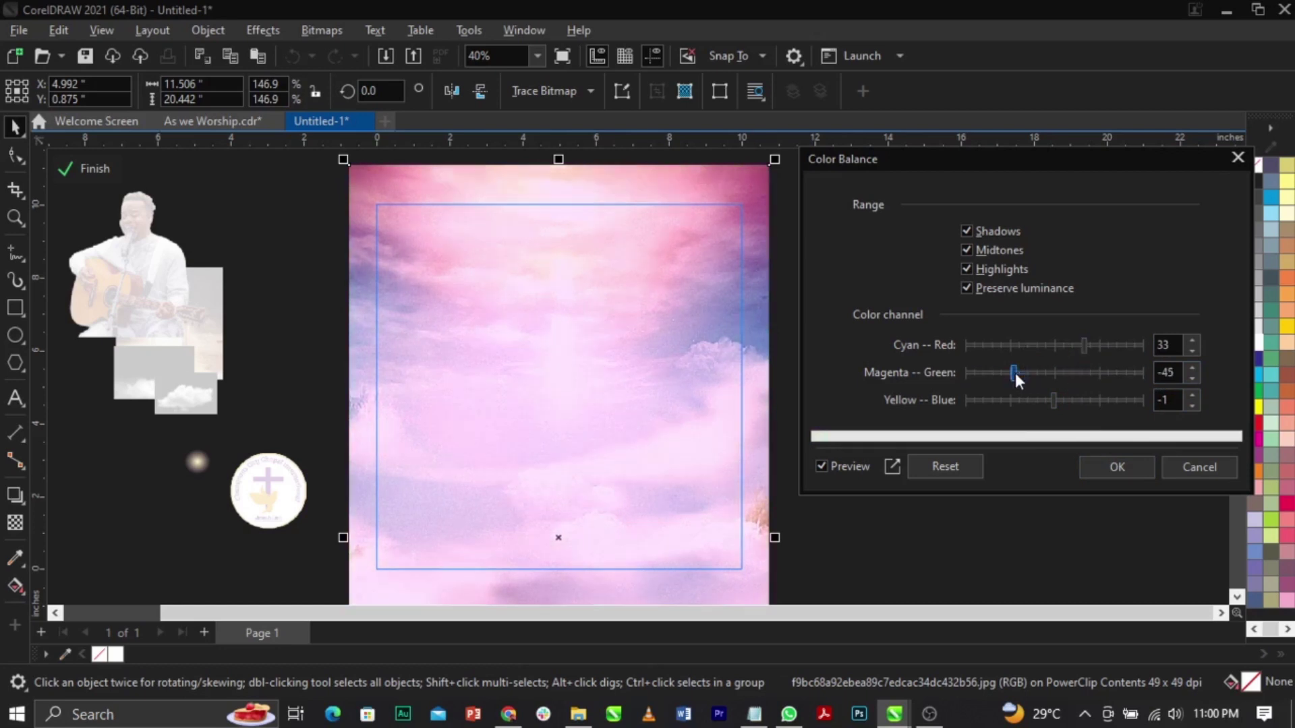
Step: Refine the sky's color balance to Cyan–Red 37, Magenta–Green -77 and Yellow–Blue 10
left_click(1084, 398)
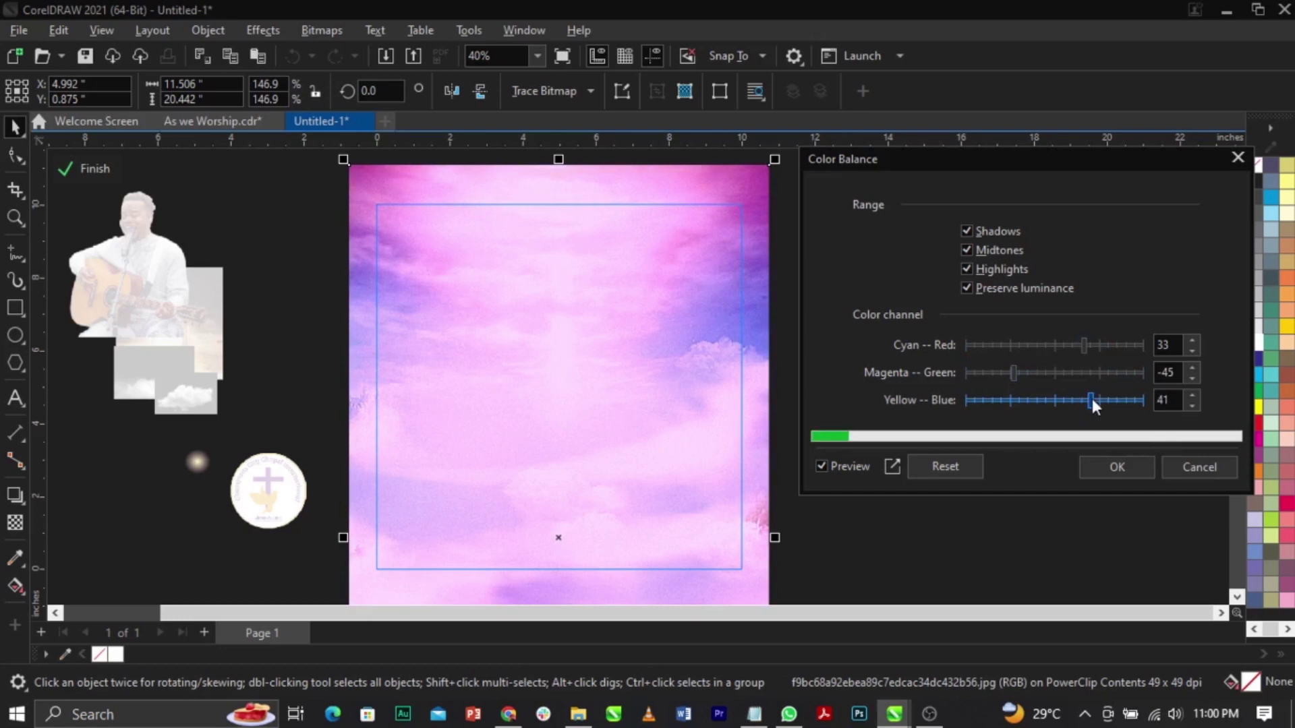
left_click(1031, 399)
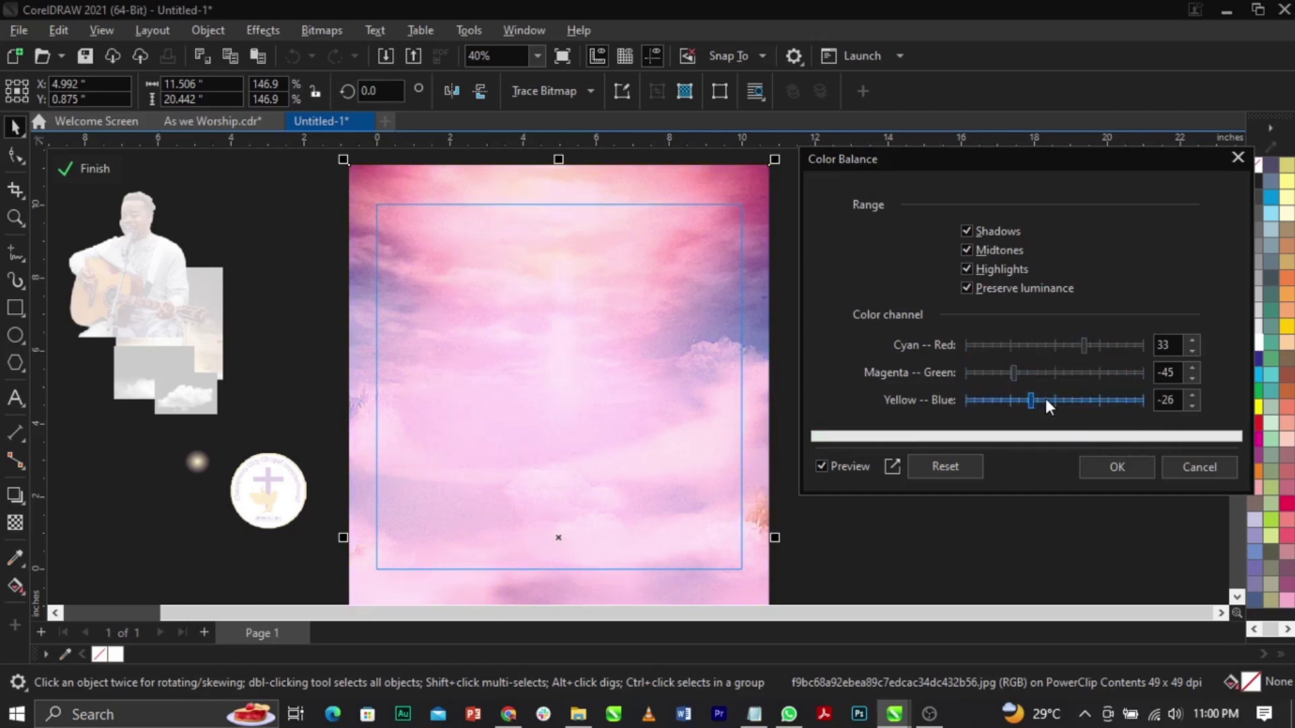
left_click_drag(1033, 401, 1029, 401)
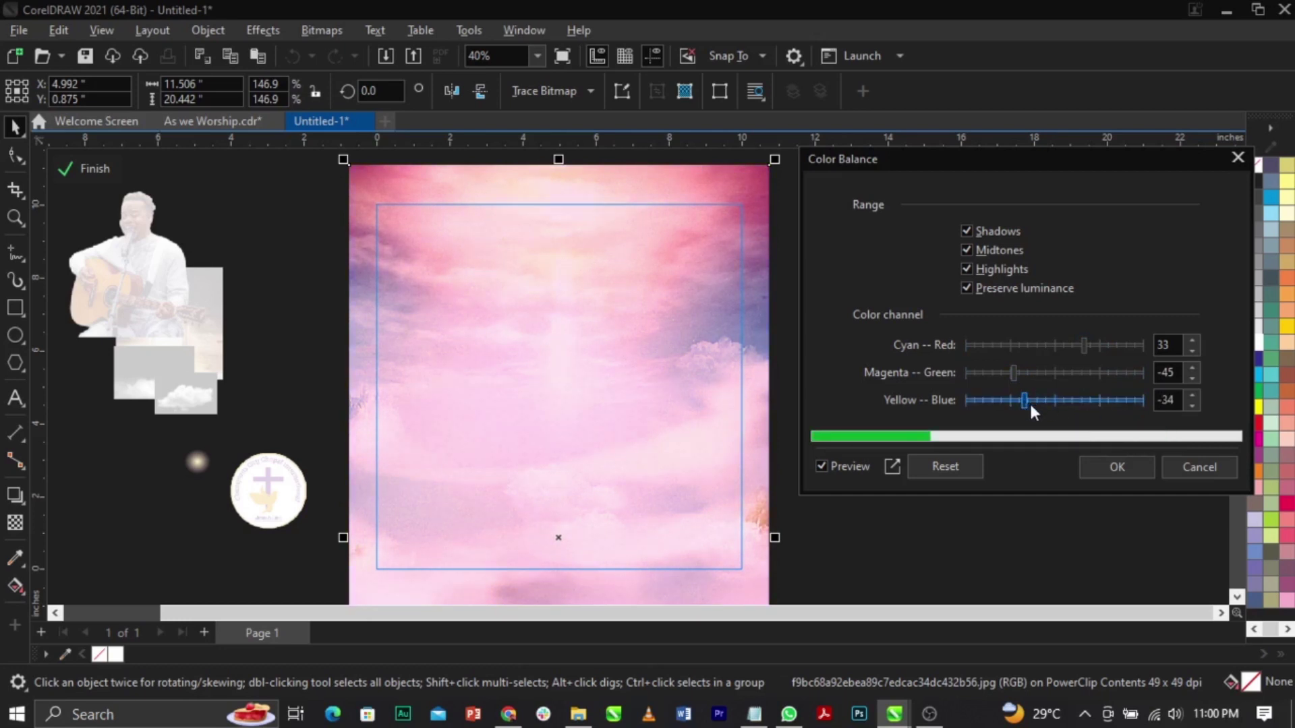
left_click(1100, 346)
left_click(997, 370)
left_click_drag(996, 369, 1002, 402)
left_click(1045, 399)
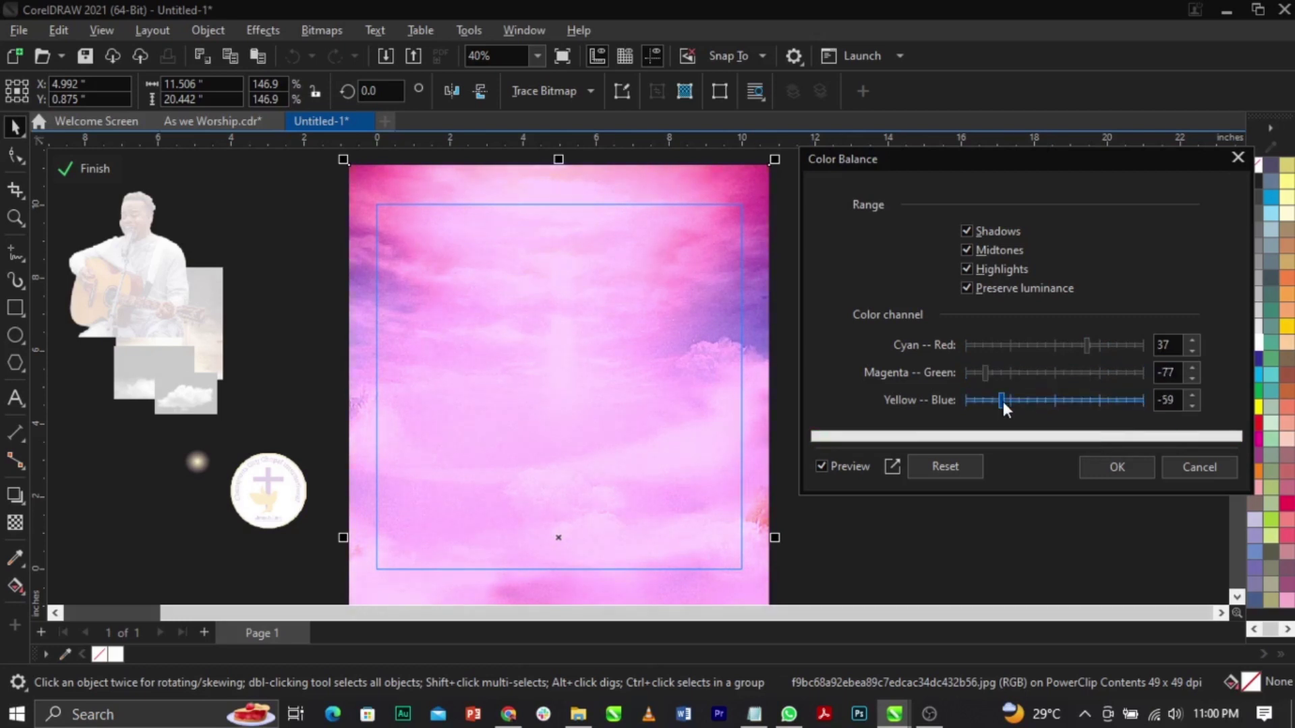
left_click(1054, 396)
left_click(1063, 397)
Step: Apply the color balance to the sky and finish editing the PowerClip contents
double_click(1164, 345)
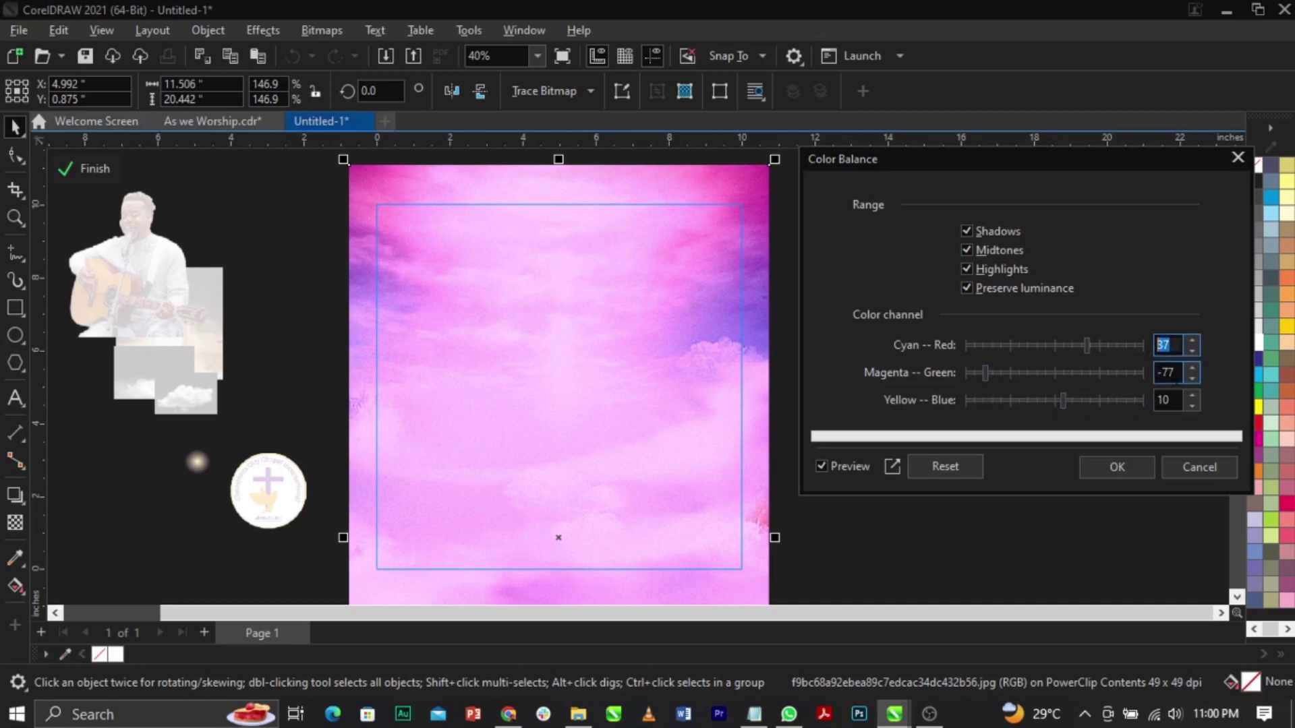
double_click(1149, 373)
double_click(1176, 403)
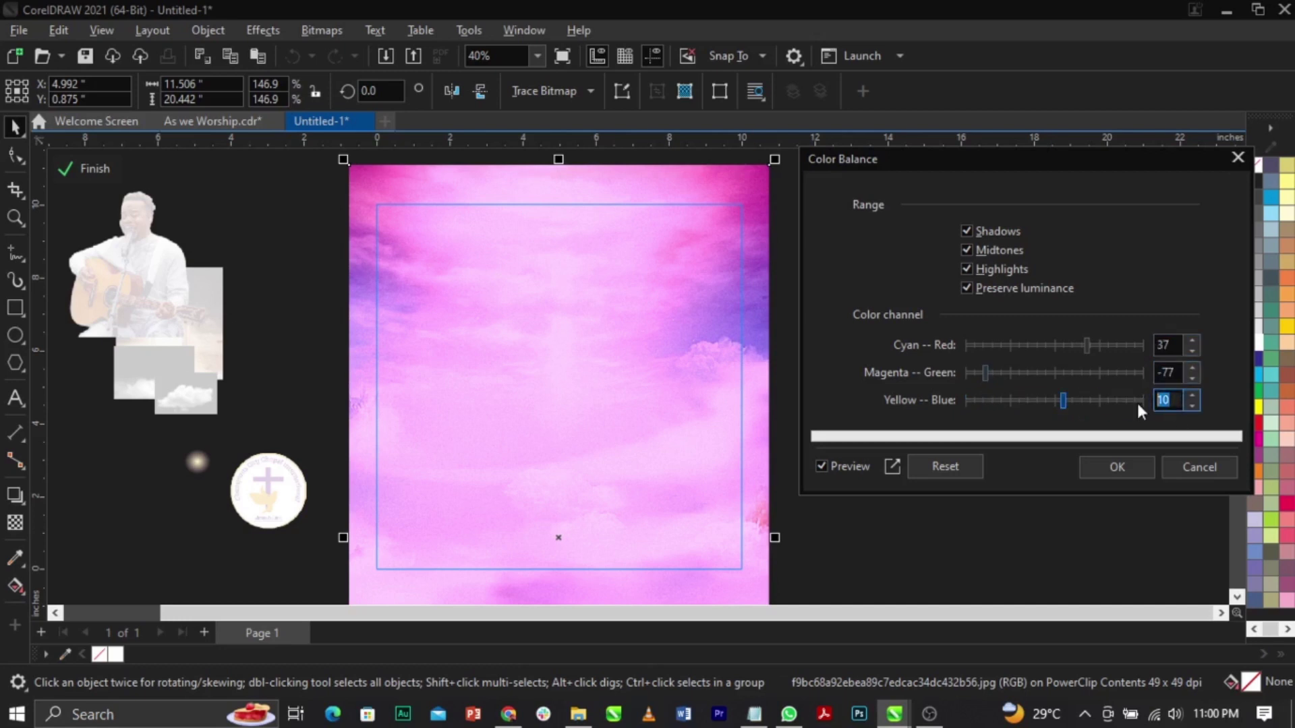
left_click(1100, 467)
left_click(1112, 471)
left_click(1029, 394)
scroll(744, 334, "down", 1)
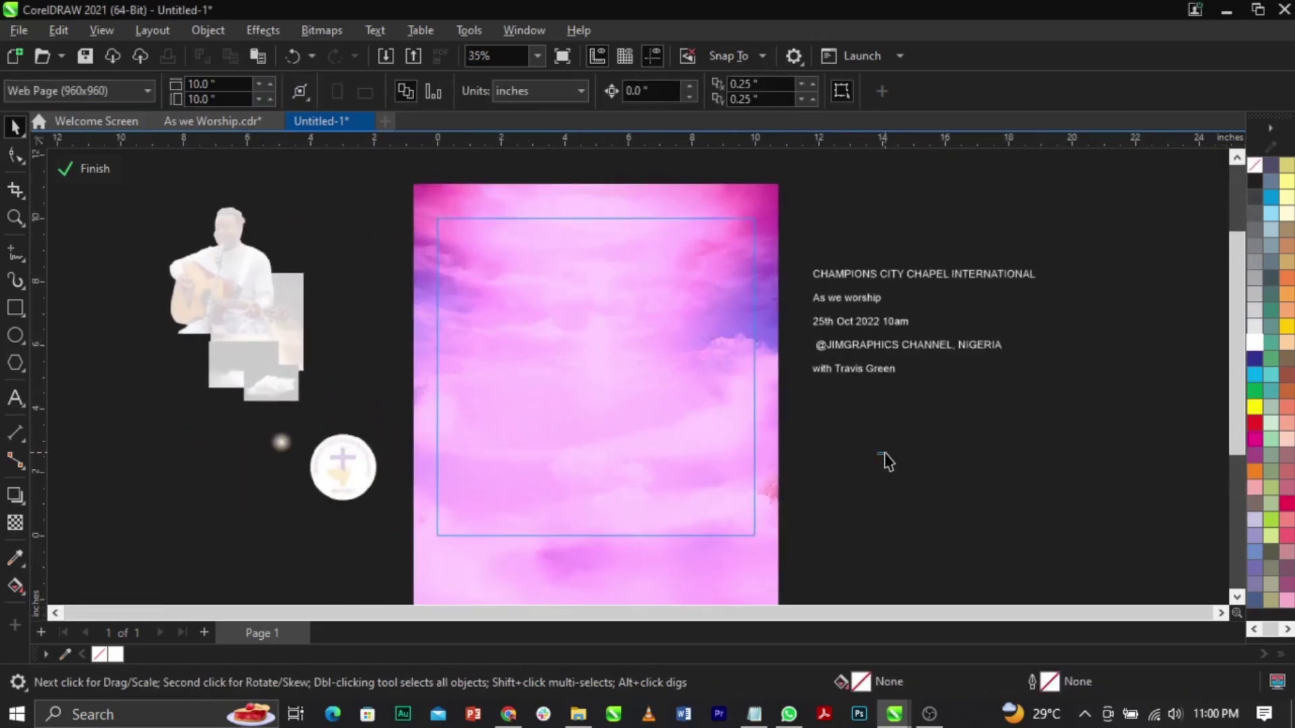
left_click(84, 168)
left_click(879, 506)
scroll(547, 383, "up", 1)
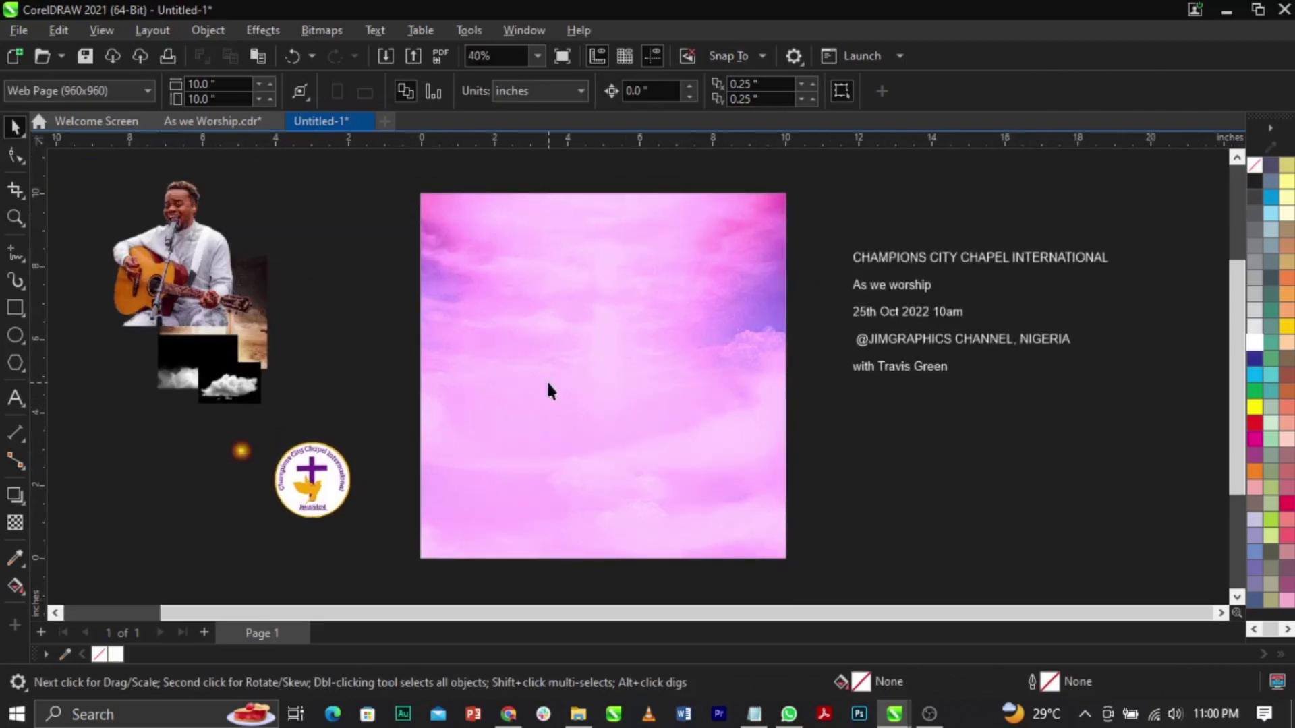
Step: Bring the singer onto the lower part of the page, enlarge him and centre him horizontally on the background
left_click_drag(181, 268, 604, 484)
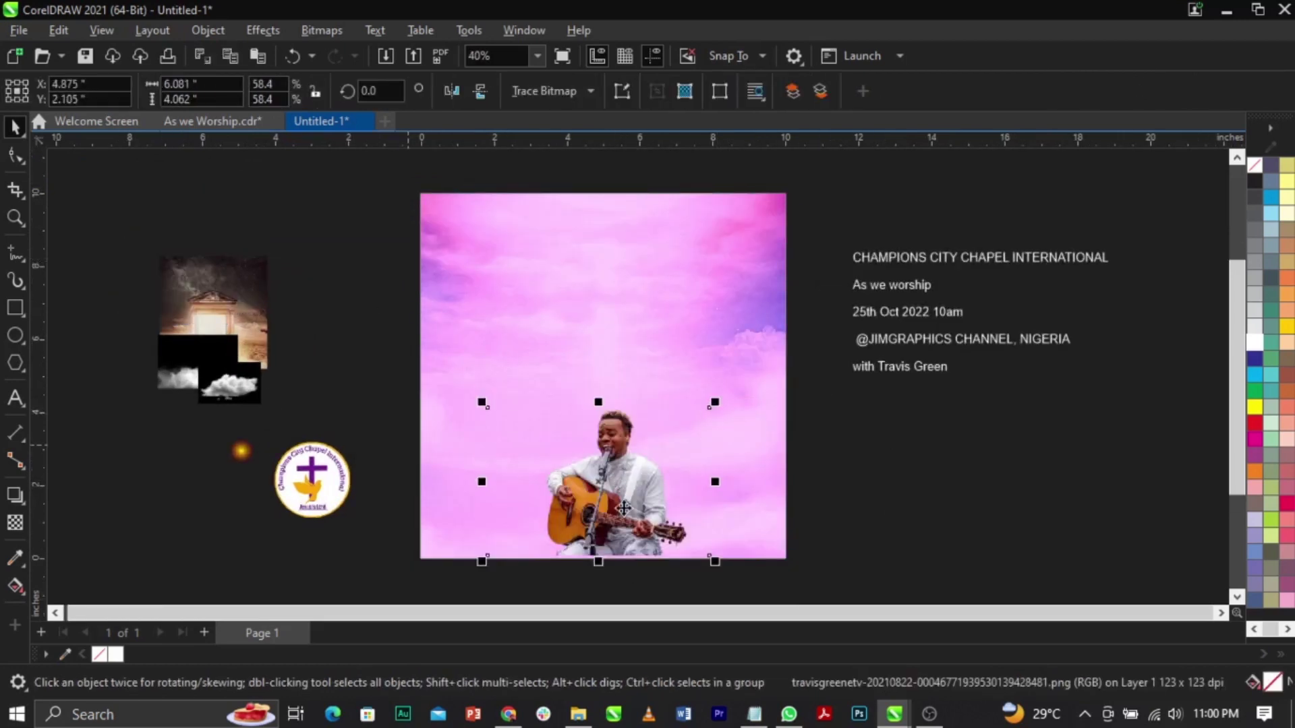
scroll(623, 507, "up", 2)
left_click_drag(740, 370, 958, 220)
left_click_drag(735, 410, 664, 389)
scroll(663, 390, "down", 3)
left_click_drag(774, 285, 772, 344)
scroll(676, 421, "up", 2)
left_click(751, 441, "shift")
key("c")
key("Escape")
Step: Enlarge the singer to about 8.0 by 5.4 inches and align him with the bottom edge of the background
left_click(659, 440)
left_click_drag(441, 331, 415, 306)
left_click_drag(549, 391, 569, 403)
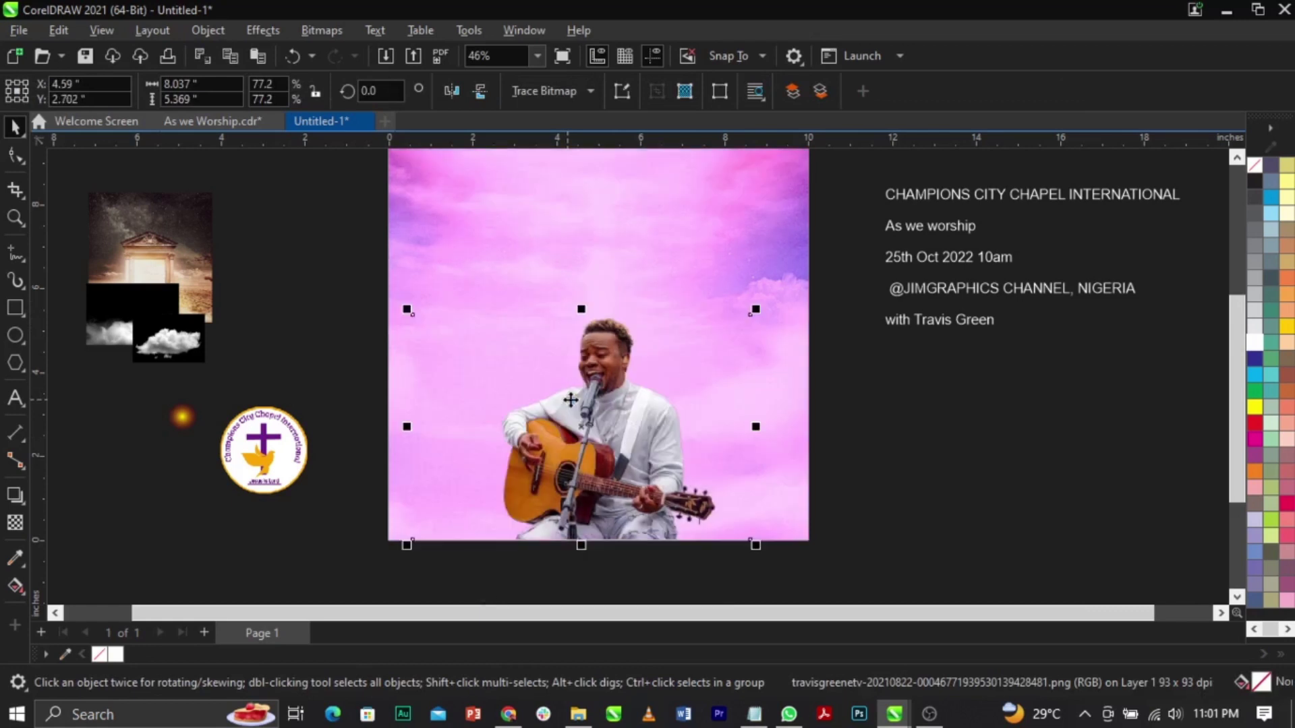
scroll(668, 418, "up", 1)
left_click_drag(684, 439, 677, 438)
left_click(790, 463, "shift")
key("b")
left_click(988, 528)
scroll(773, 446, "down", 2)
scroll(725, 304, "up", 1)
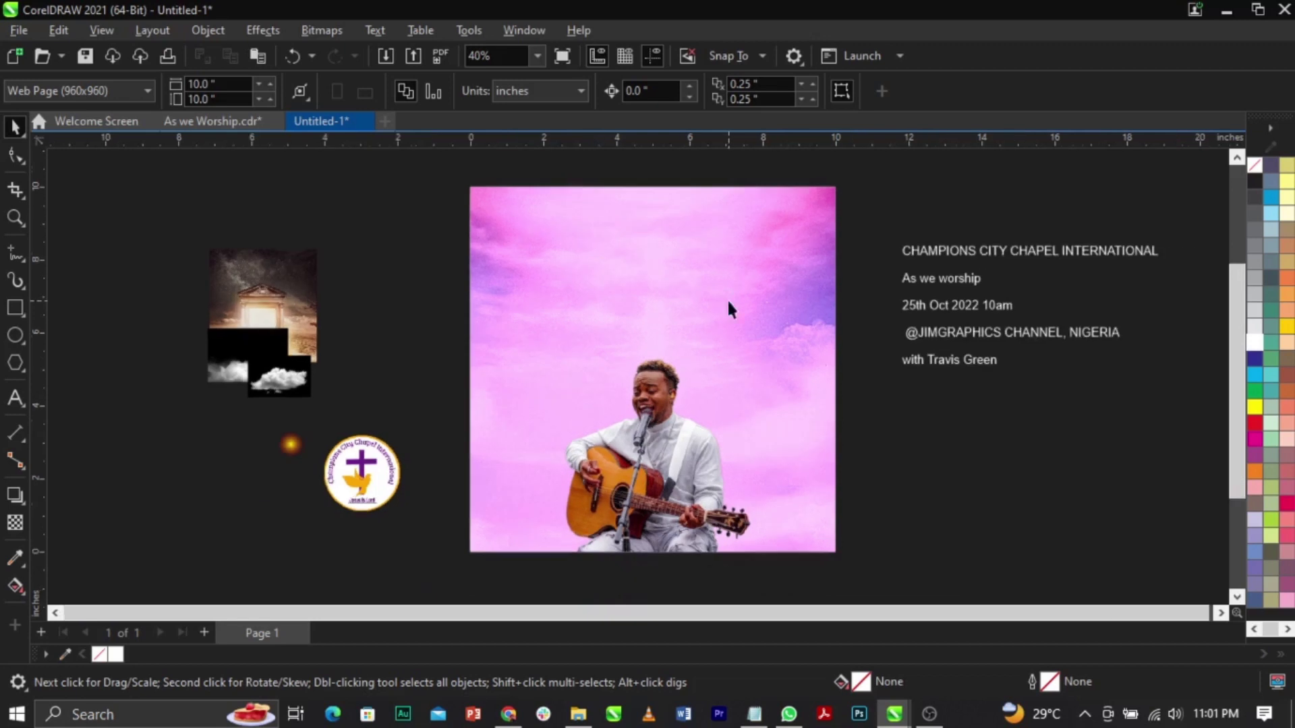
scroll(713, 398, "up", 1)
left_click(713, 397)
left_click(960, 472)
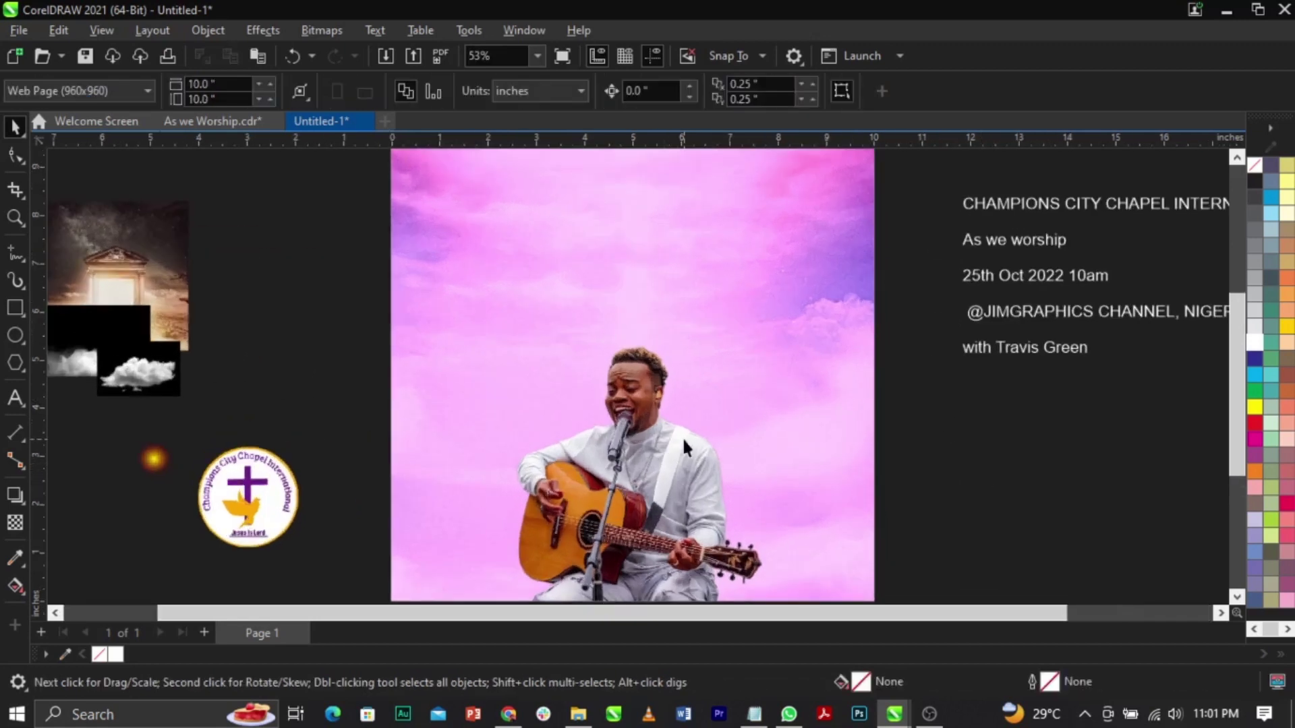
left_click(681, 435)
scroll(646, 401, "down", 2)
left_click(884, 449)
scroll(944, 272, "up", 1)
scroll(950, 271, "up", 3)
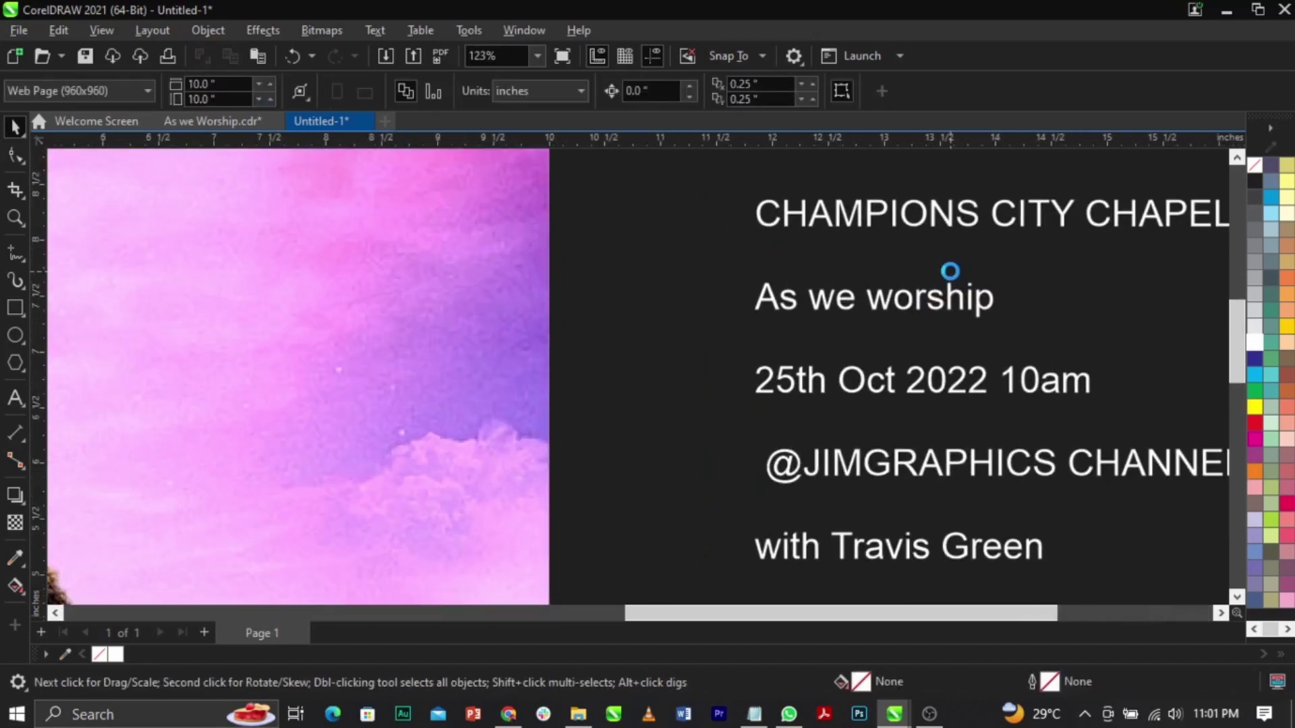
left_click(873, 309)
key("Escape")
scroll(978, 301, "down", 2)
scroll(978, 302, "down", 2)
scroll(745, 477, "up", 2)
Step: Crop the empty sides of the singer's image by moving its edge nodes inward, to about 5.8 inches wide
left_click(746, 476)
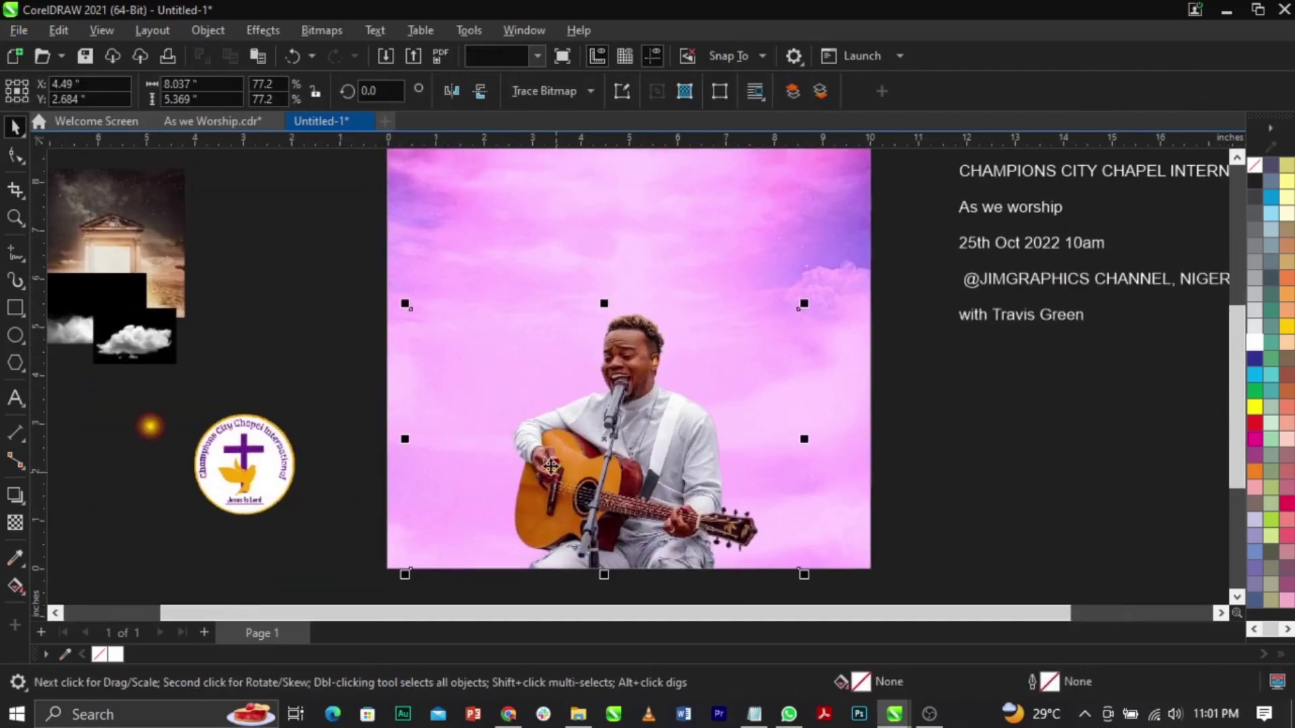
left_click(15, 156)
left_click_drag(283, 283, 502, 580)
left_click_drag(410, 569, 494, 570)
left_click(727, 586)
left_click(713, 388)
scroll(793, 617, "down", 1)
left_click_drag(799, 541, 773, 542)
Step: Centre the cropped singer horizontally on the background, then shift him slightly to the right, to about X 5.2 inches
key("space")
left_click(826, 472, "shift")
key("c")
left_click(939, 489)
scroll(596, 505, "down", 2)
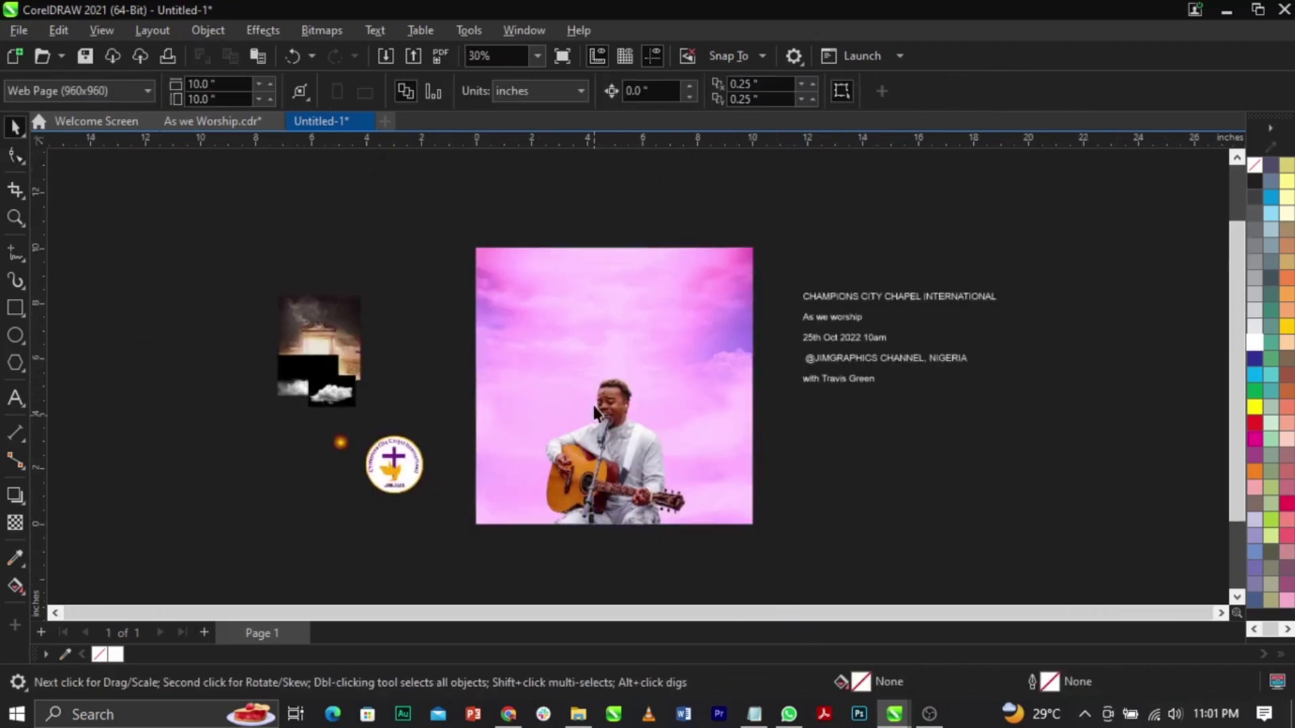
scroll(594, 405, "up", 2)
left_click_drag(666, 488, 674, 488)
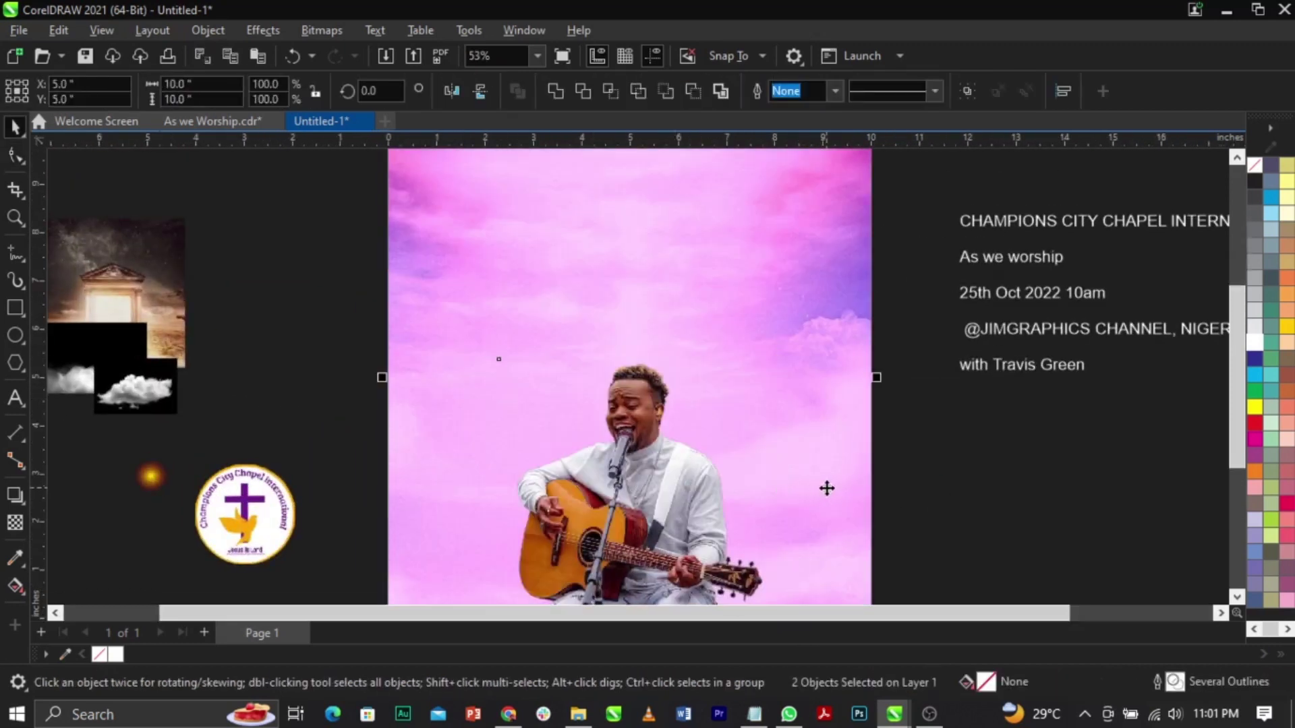
scroll(737, 392, "down", 1)
Step: Adjust the singer photo with Brightness/Contrast/Intensity, using brightness 6, contrast 37 and intensity 0
left_click(675, 415)
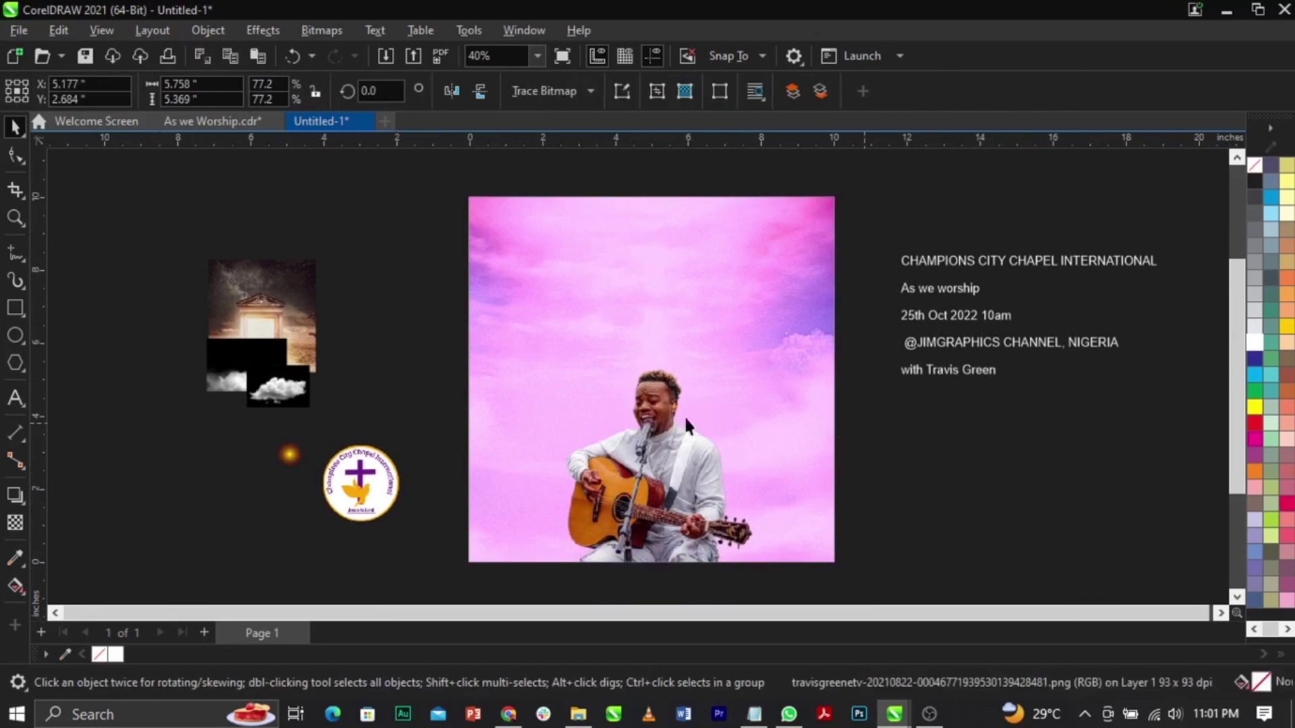
scroll(652, 414, "up", 3)
left_click(226, 28)
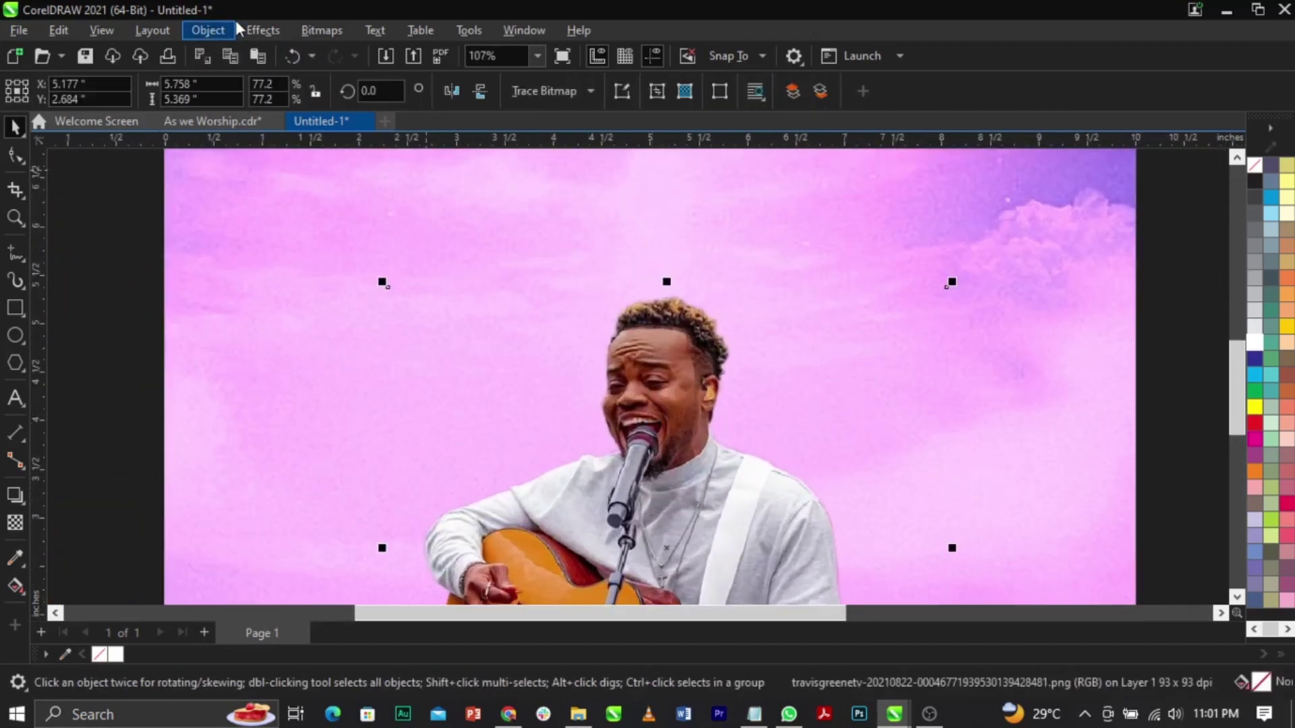
left_click(211, 30)
left_click(266, 29)
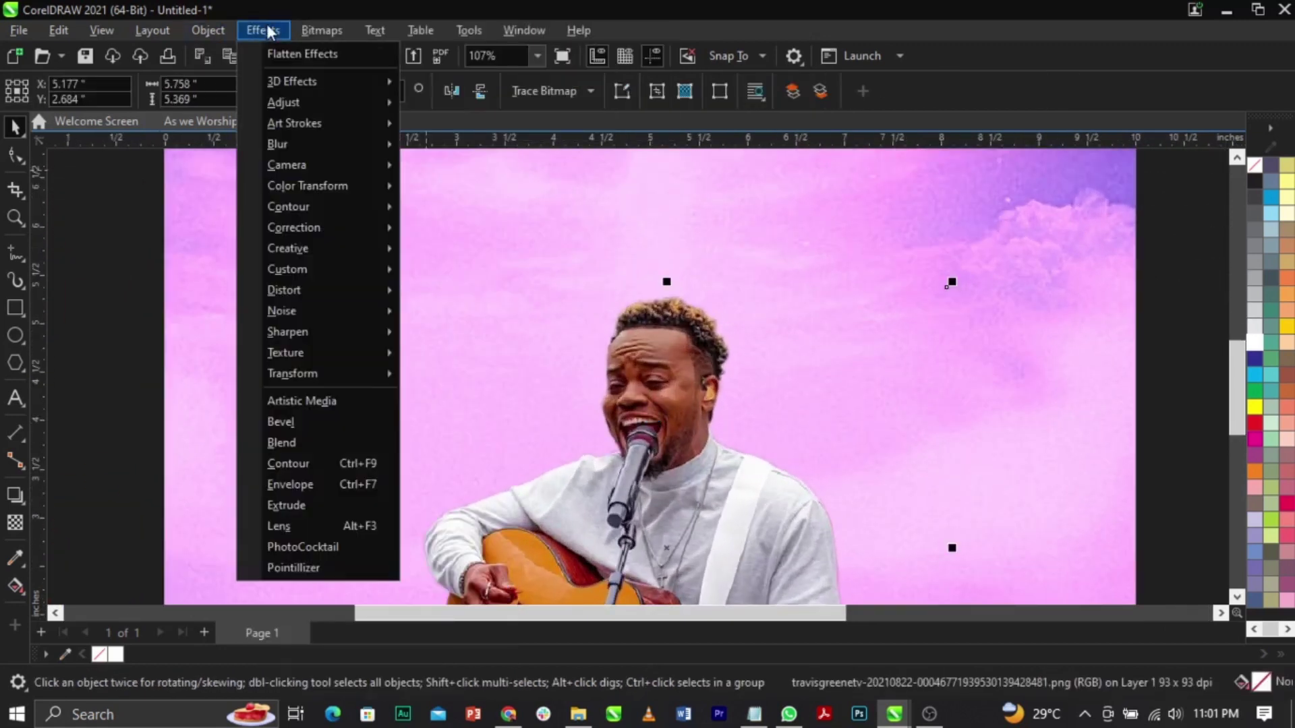
mouse_move(300, 101)
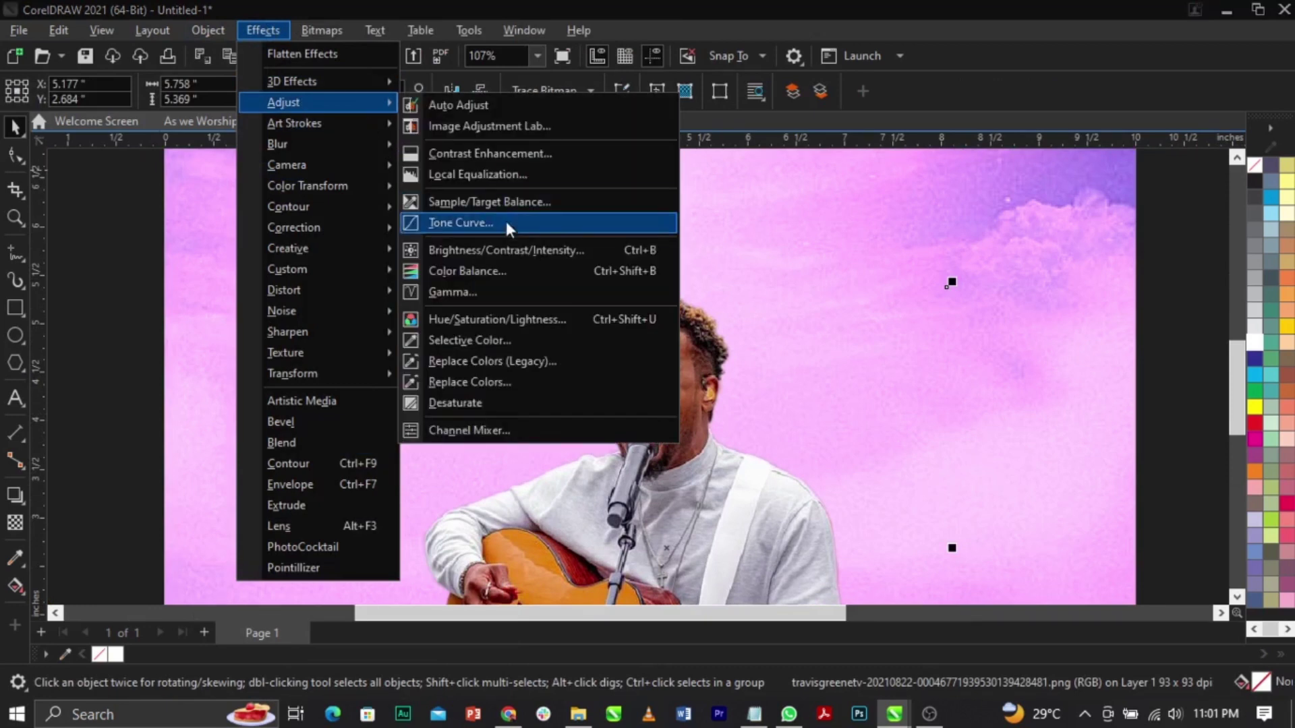
left_click(529, 255)
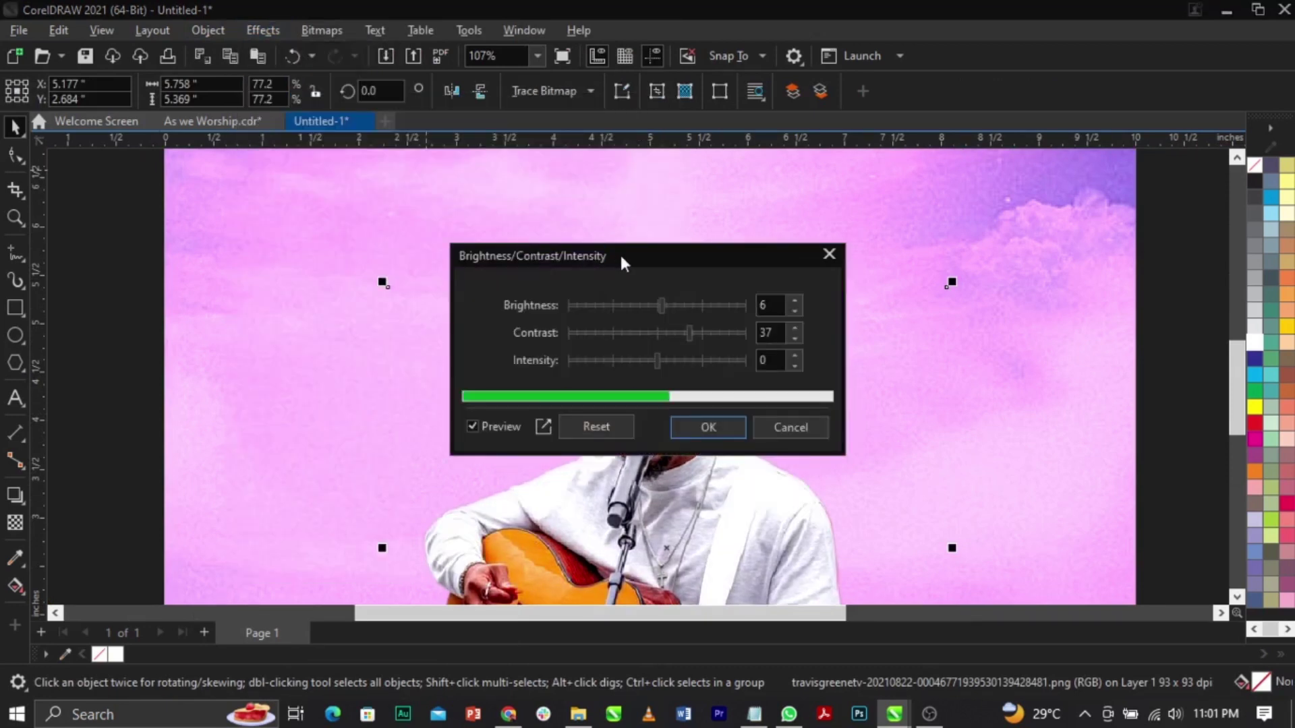
left_click_drag(619, 252, 296, 90)
right_click(750, 241)
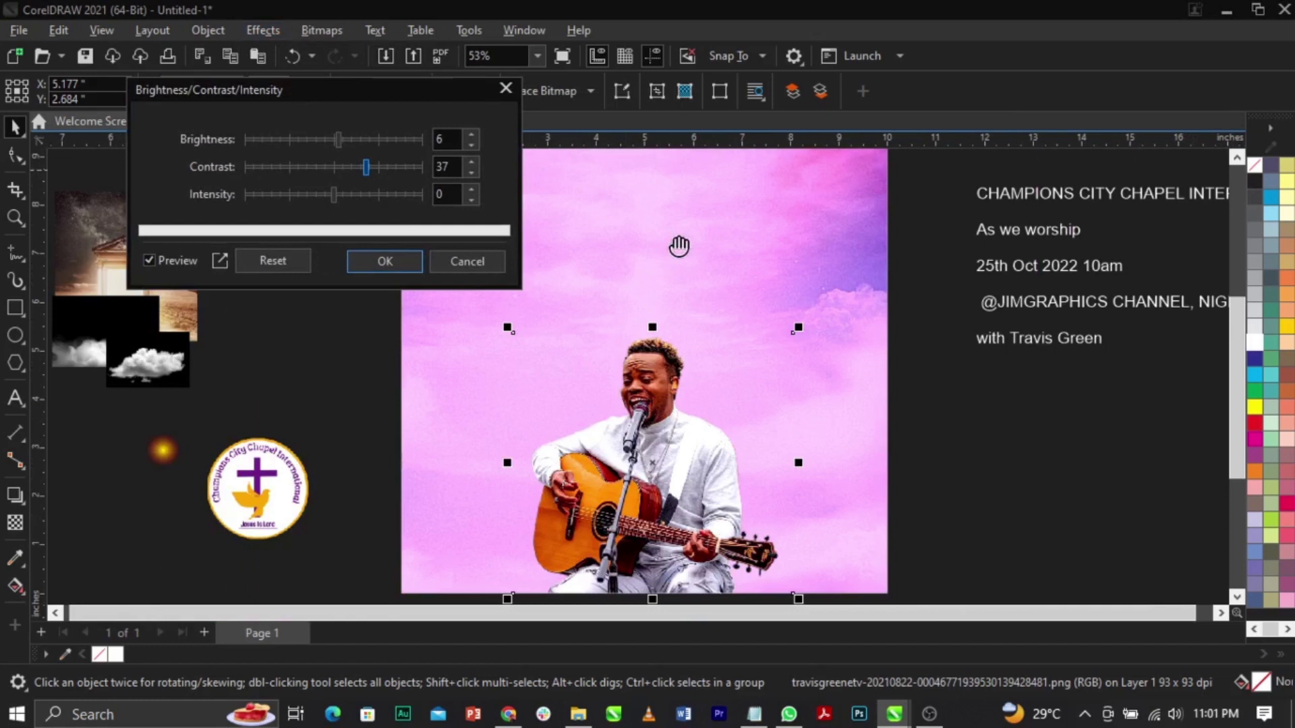
double_click(442, 163)
left_click_drag(450, 140, 429, 139)
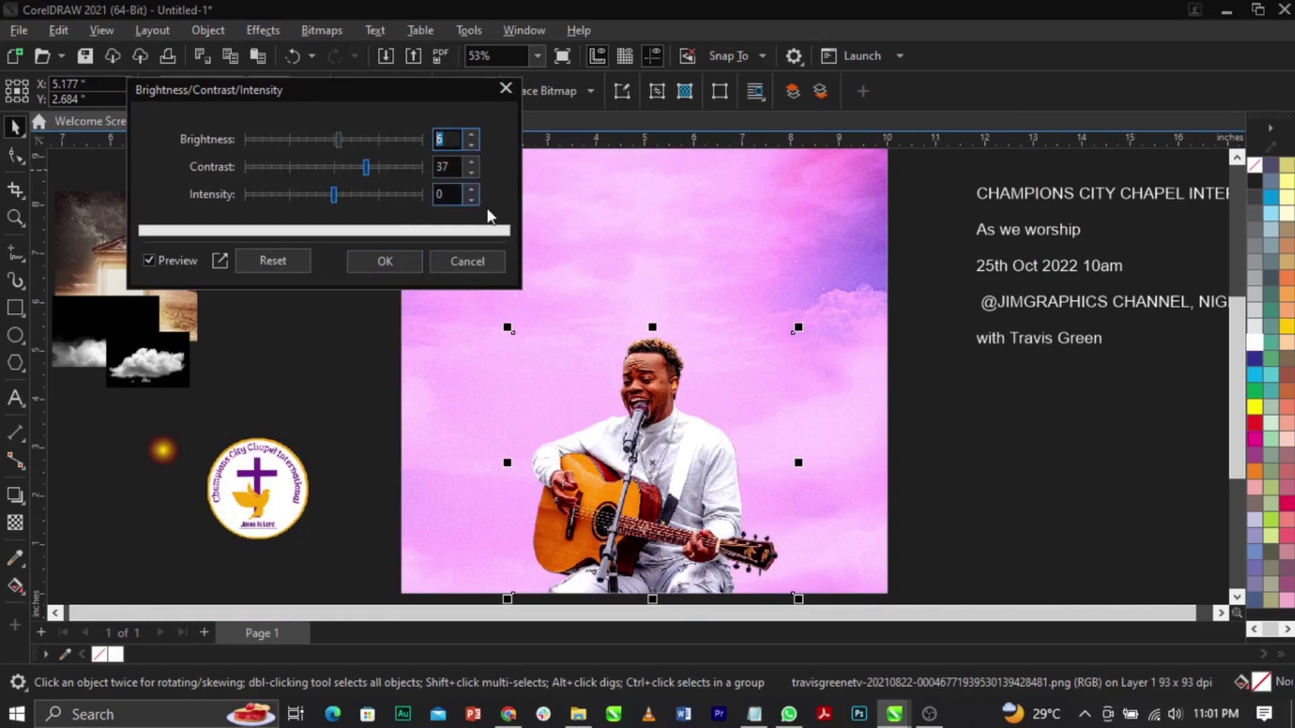
left_click(449, 166)
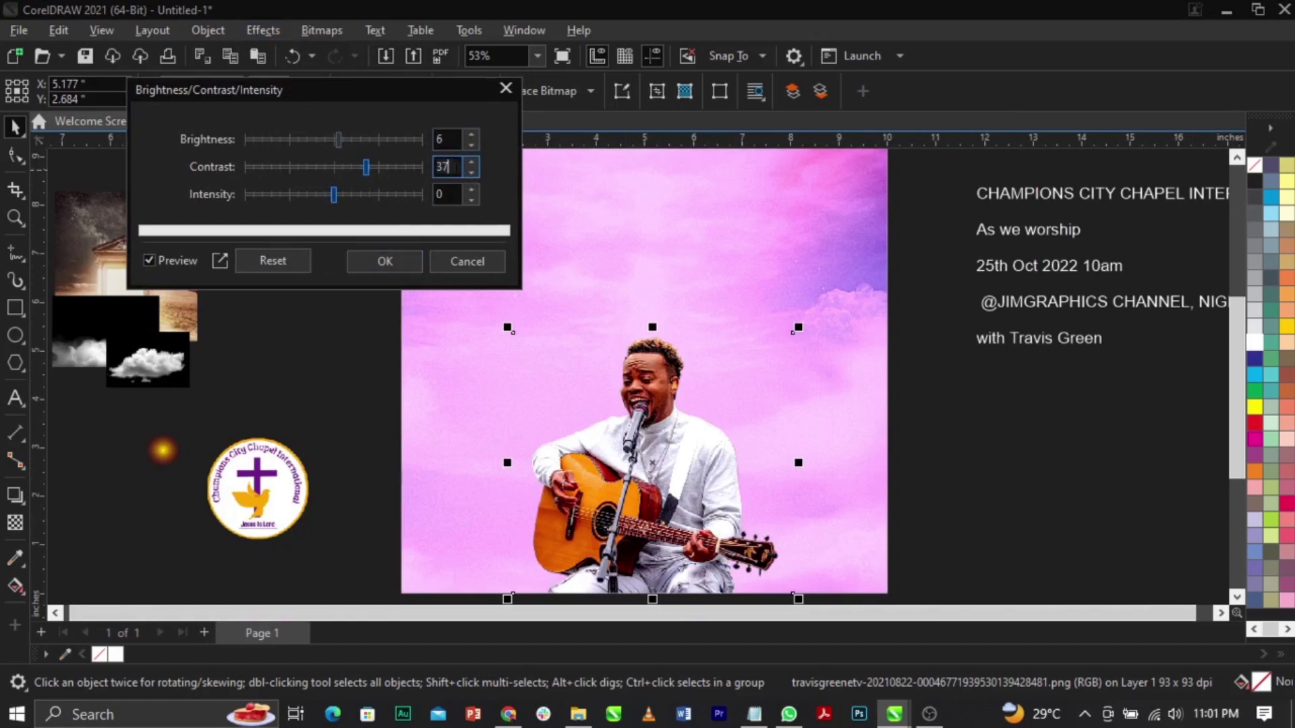
left_click(385, 262)
left_click(968, 463)
Step: PowerClip the singer photo inside the pink sky background
scroll(685, 434, "up", 3)
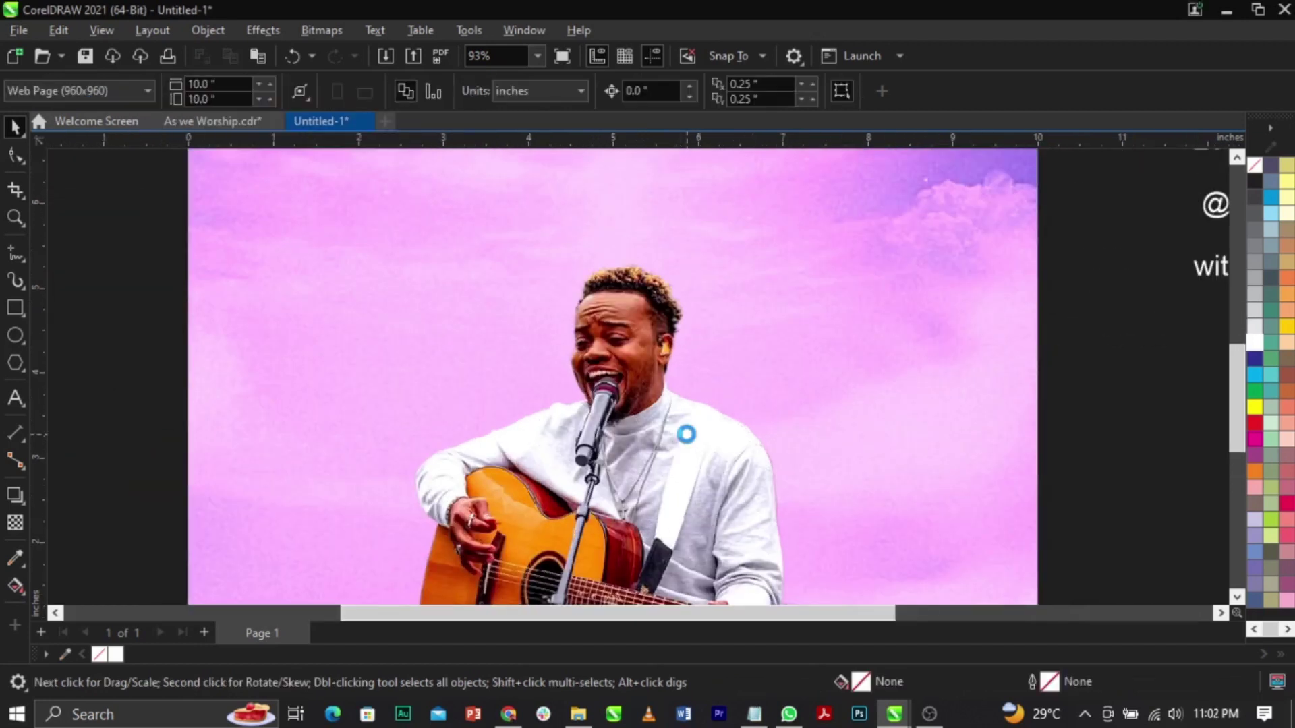
scroll(686, 434, "down", 3)
left_click(686, 428)
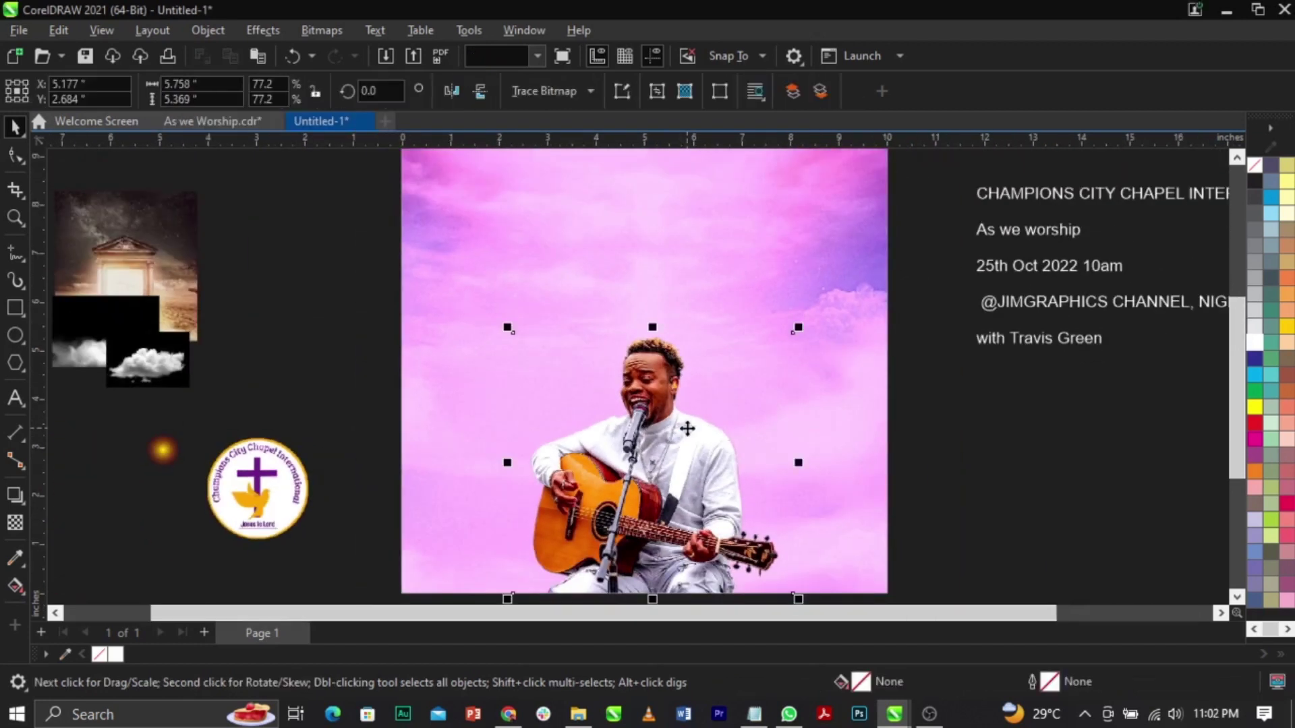
right_click(660, 390)
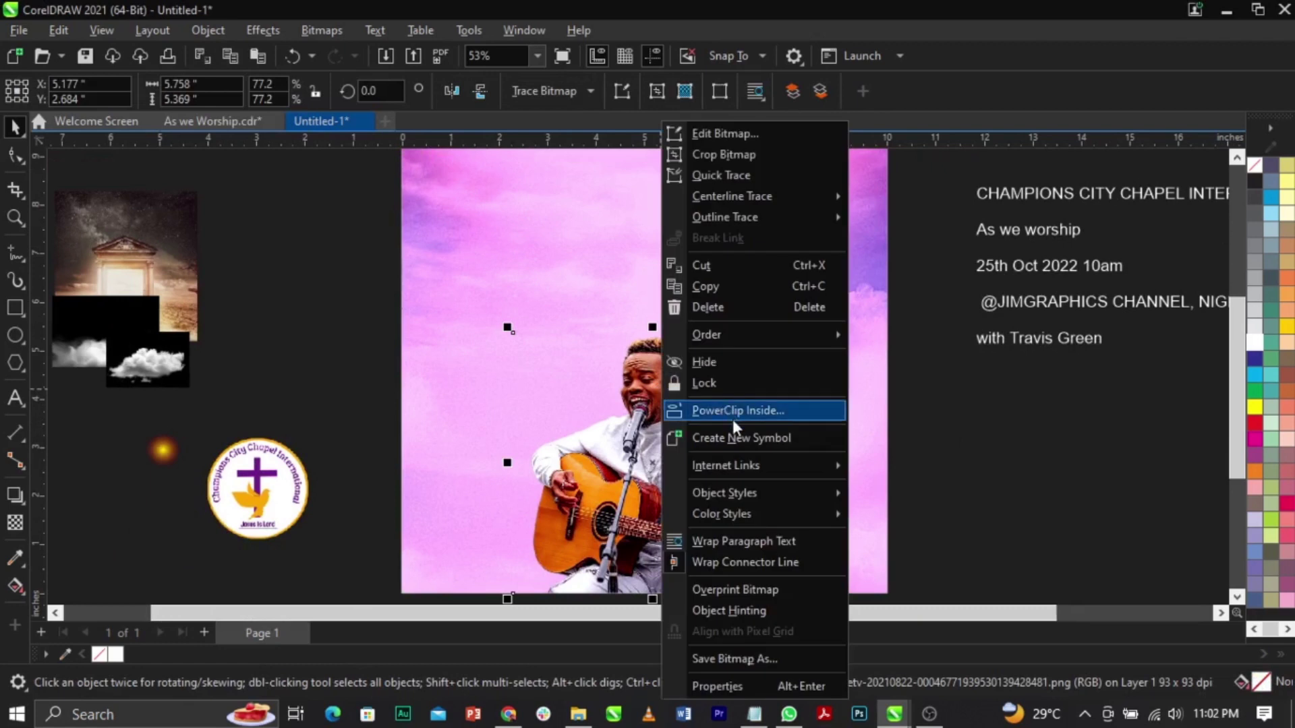
left_click(733, 410)
left_click(708, 313)
Step: Edit the background's PowerClip contents to enlarge the singer slightly and shift him down a little, then finish editing
scroll(810, 449, "down", 2)
scroll(799, 350, "up", 1)
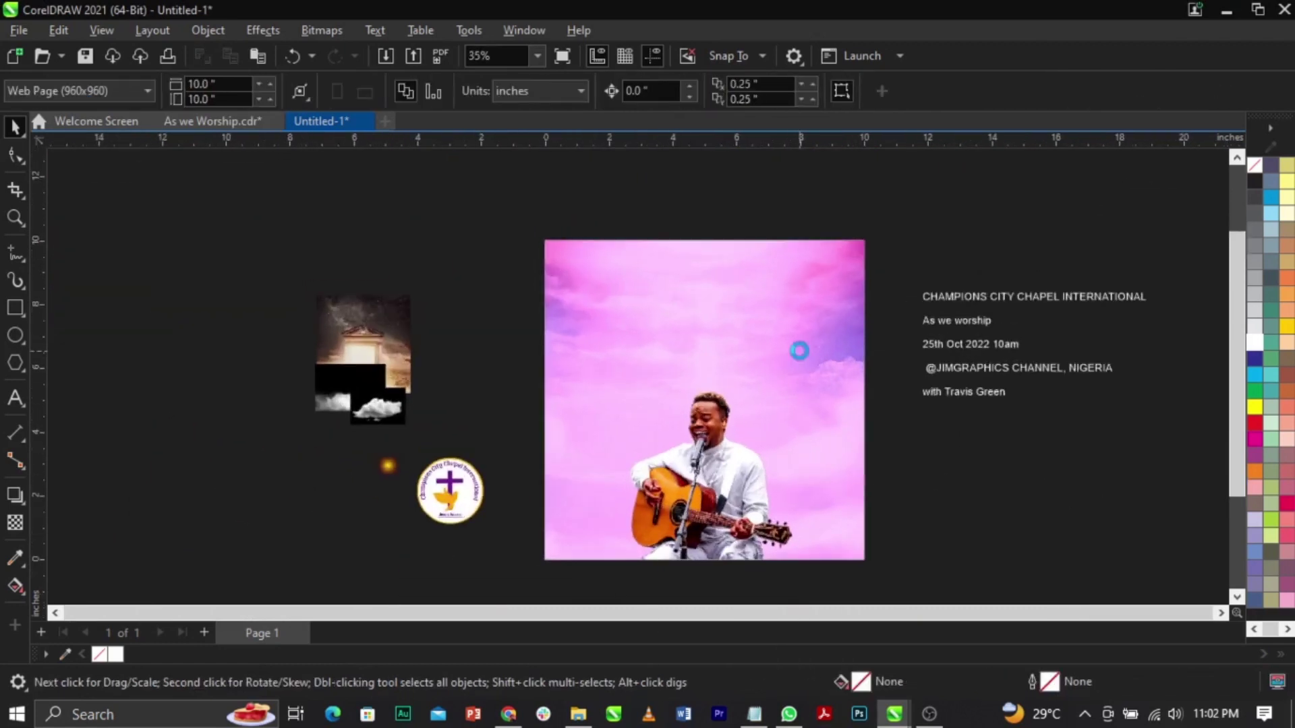
scroll(912, 416, "up", 1)
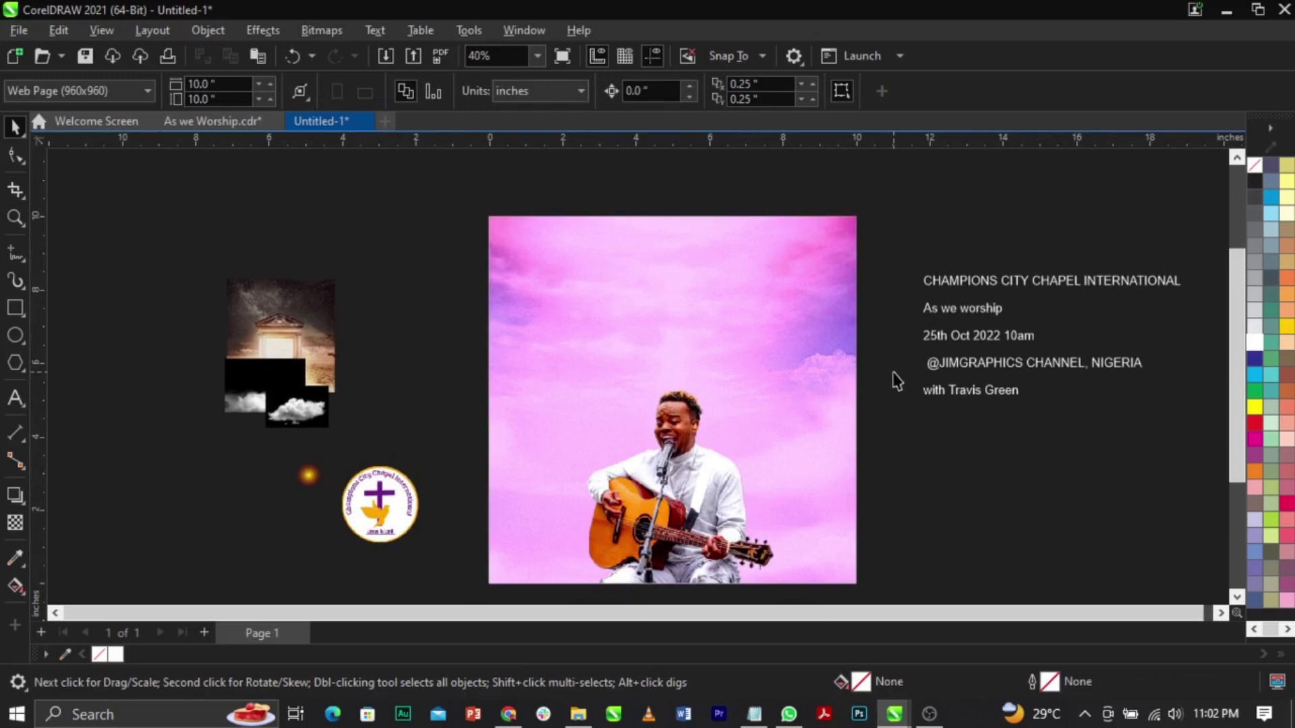
double_click(711, 441)
left_click_drag(793, 381, 823, 387)
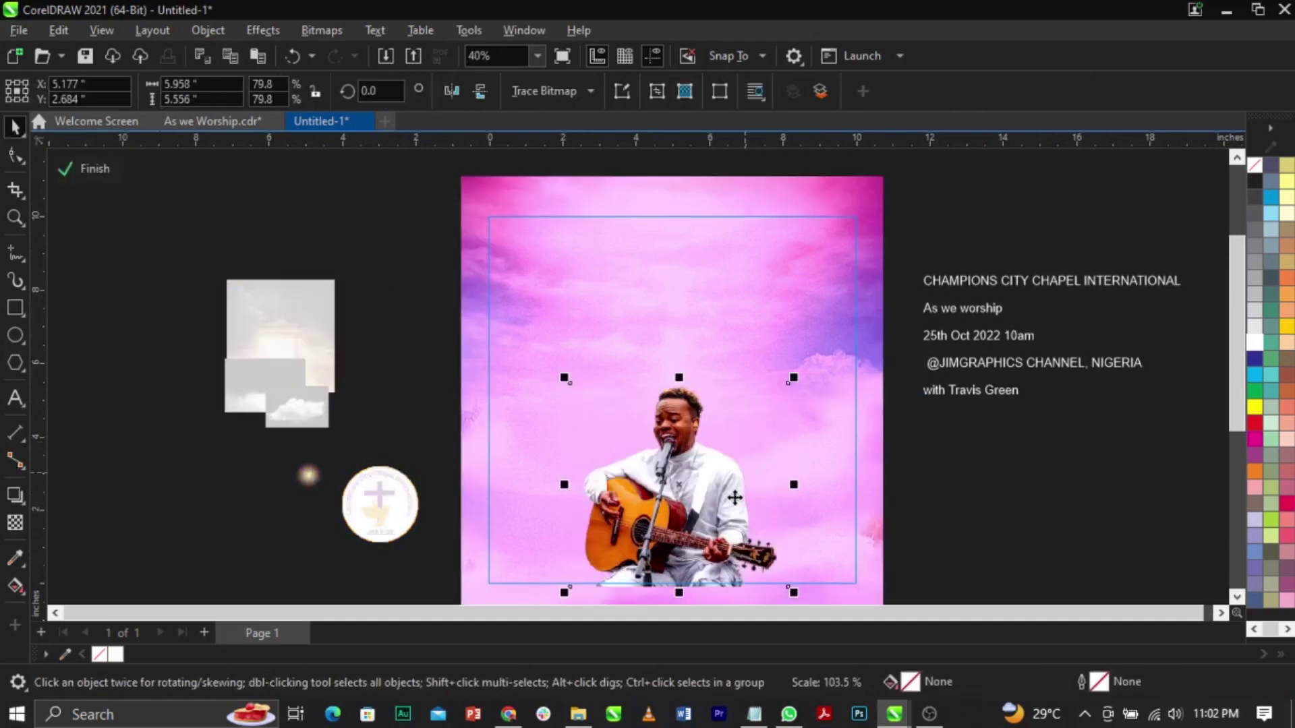
scroll(740, 485, "up", 2)
left_click_drag(811, 325, 818, 317)
left_click_drag(715, 425, 714, 430)
left_click(1026, 457, "ctrl")
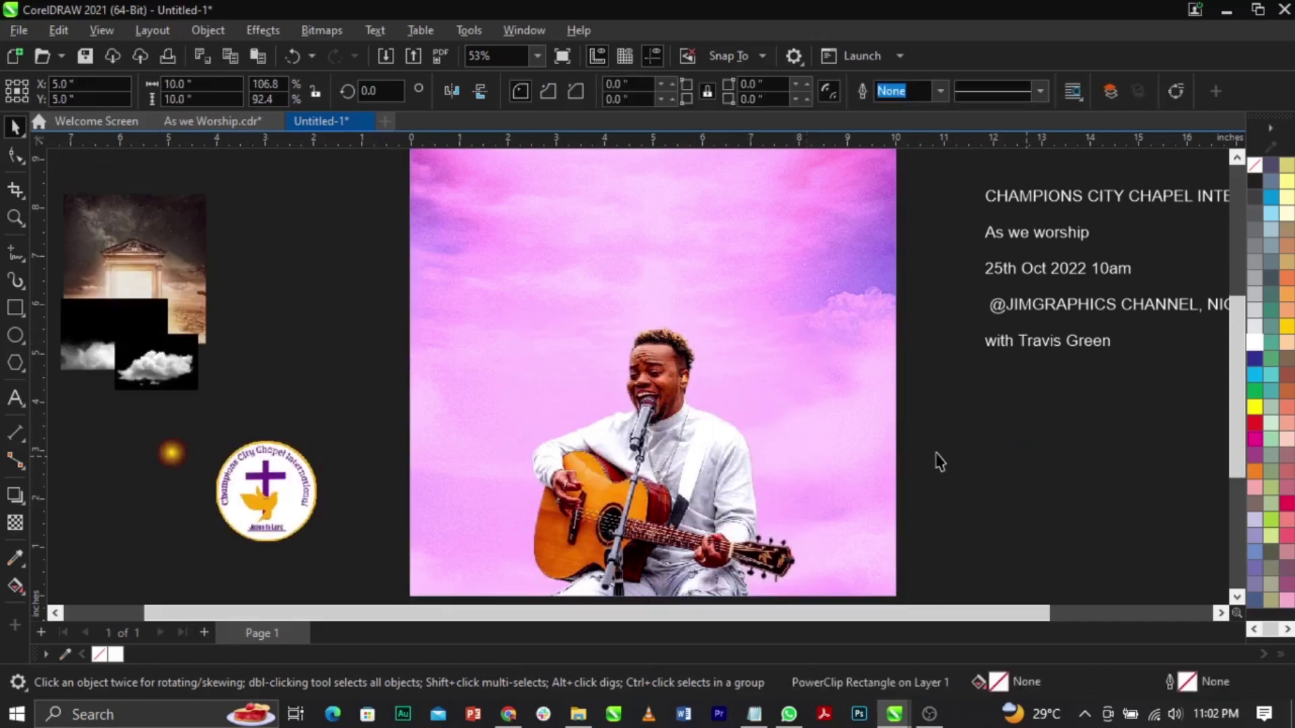
left_click(939, 462)
Step: Move the small cloud image aside and bring the smoke image onto the lower page, enlarged to about 9.5 by 6.3 inches
scroll(872, 397, "down", 2)
left_click_drag(385, 412, 340, 449)
left_click_drag(376, 371, 858, 376)
scroll(728, 536, "up", 3)
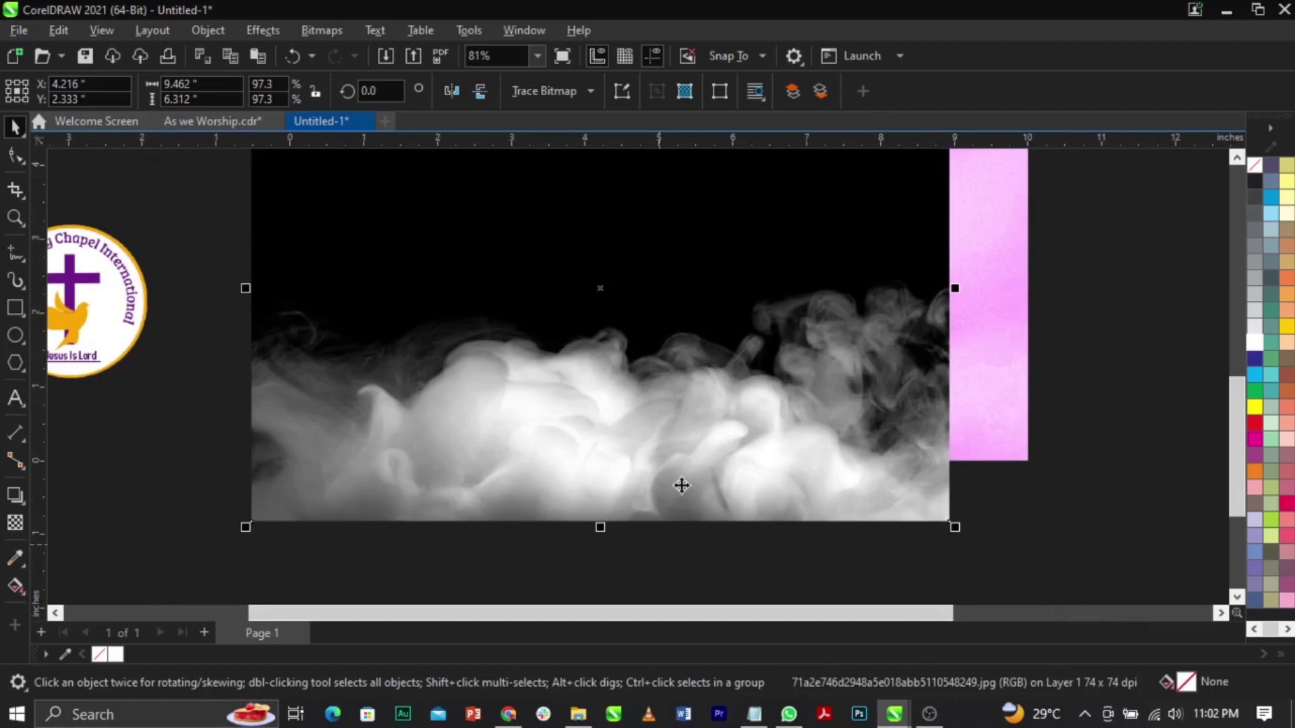
Step: Position the smoke image along the page's lower edge and enlarge it to about 10.3 by 6.8 inches to span the page width
left_click_drag(680, 483, 679, 422)
left_click_drag(755, 447, 751, 444)
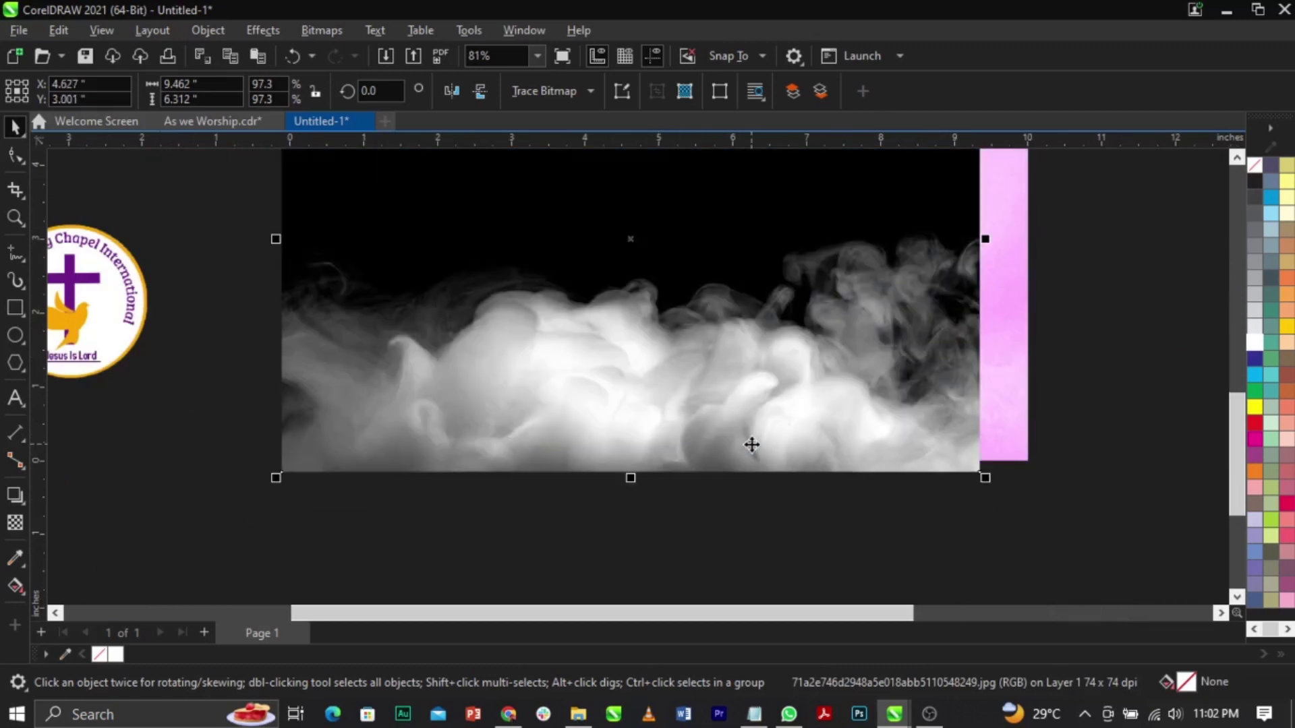
left_click_drag(985, 479, 985, 444)
scroll(803, 460, "down", 1)
scroll(789, 367, "up", 3)
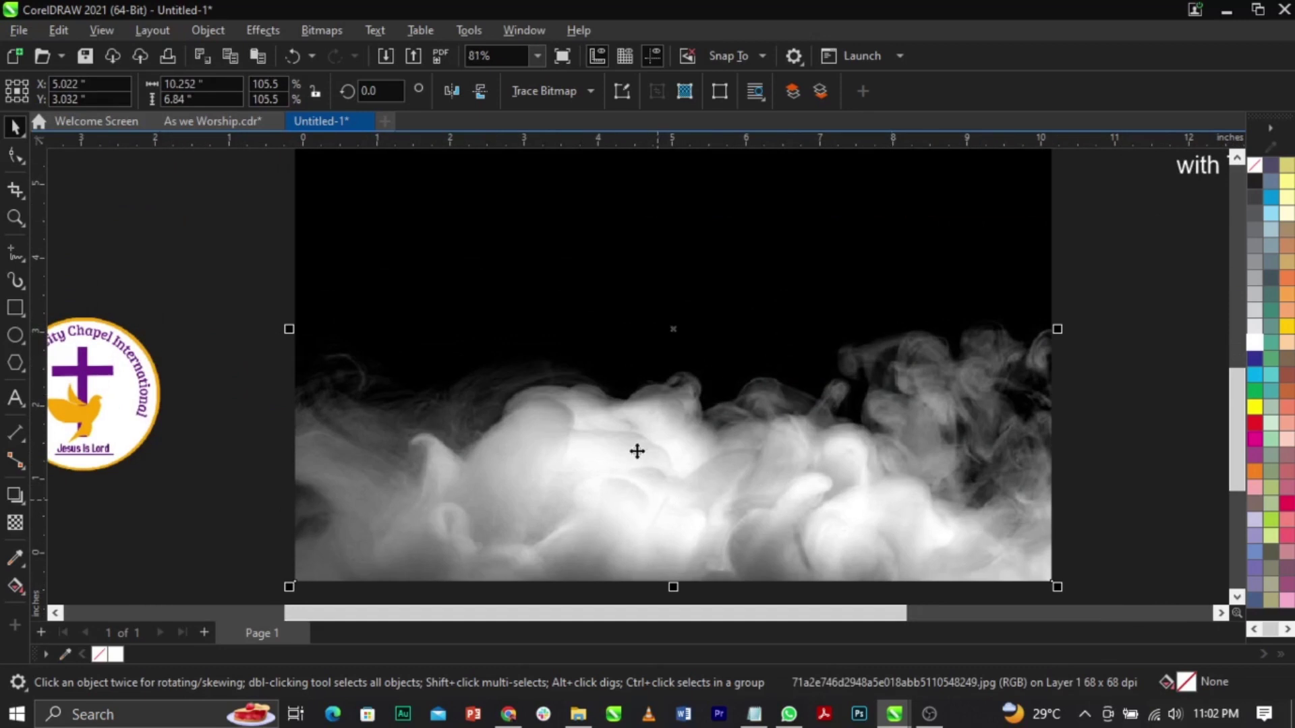
scroll(524, 456, "down", 2)
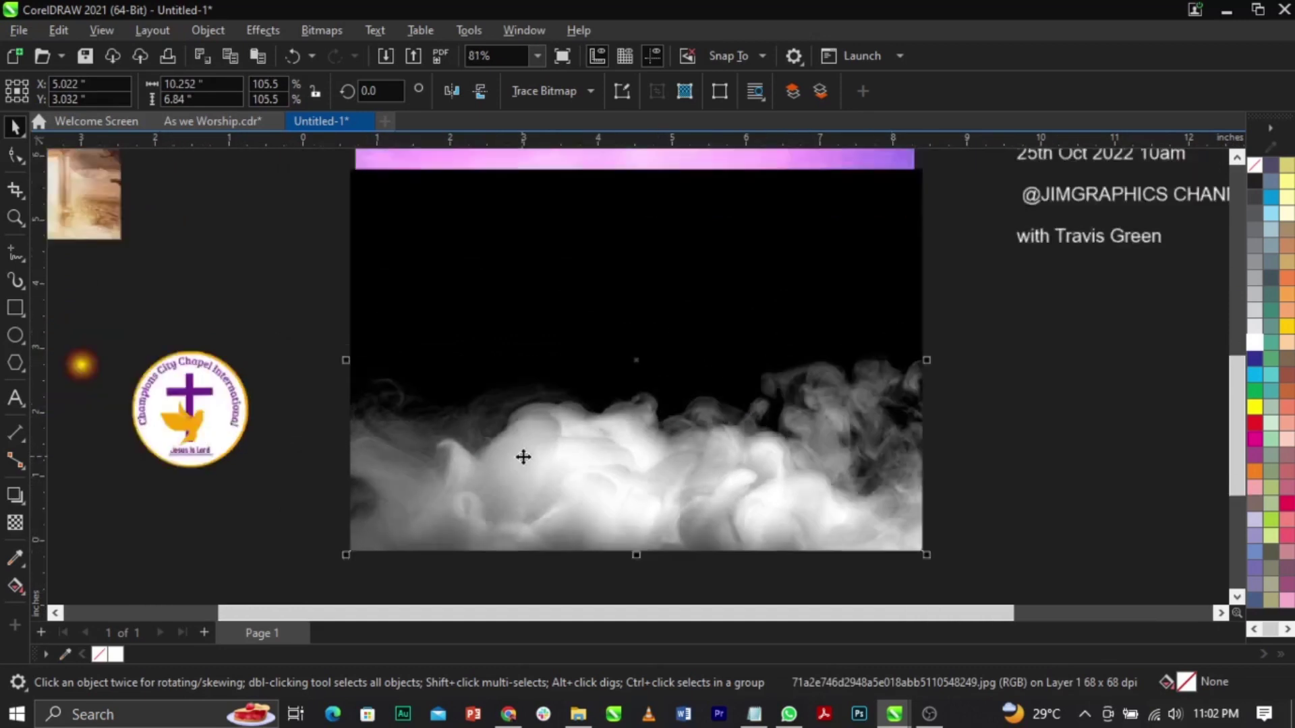
Step: Set the smoke image's transparency merge mode to Screen
left_click(14, 523)
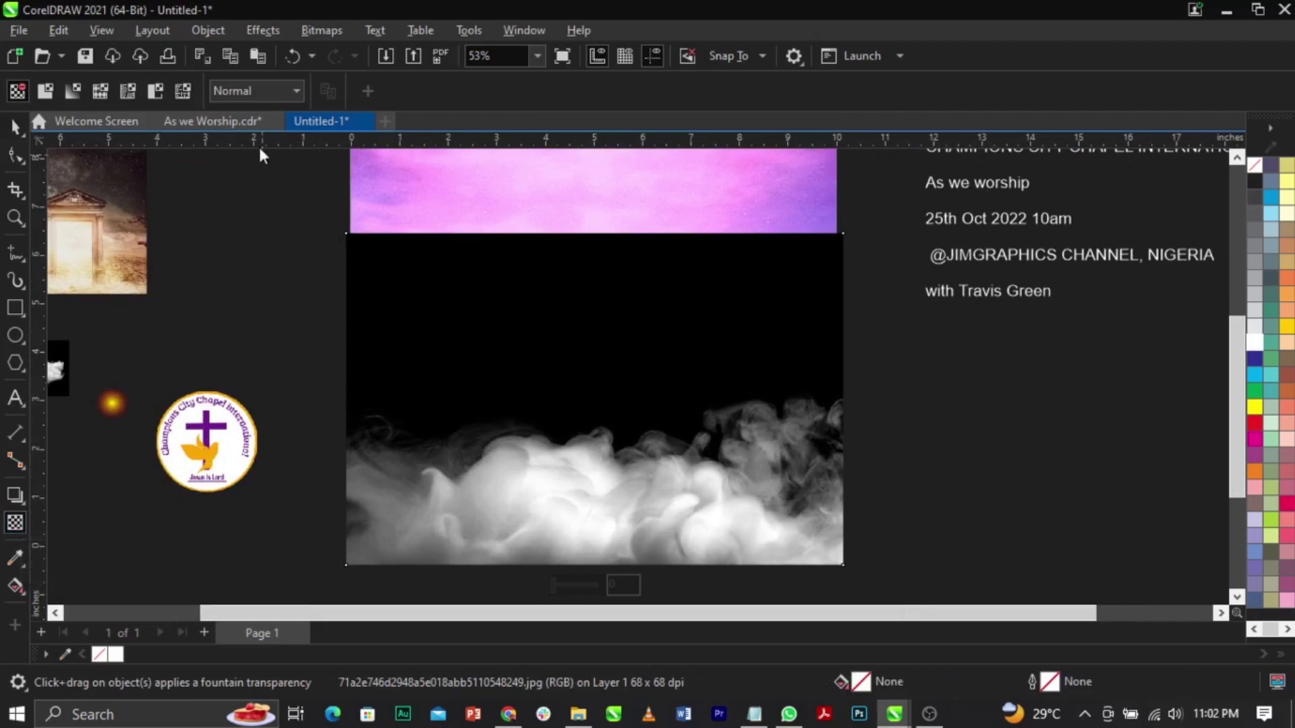
left_click(265, 94)
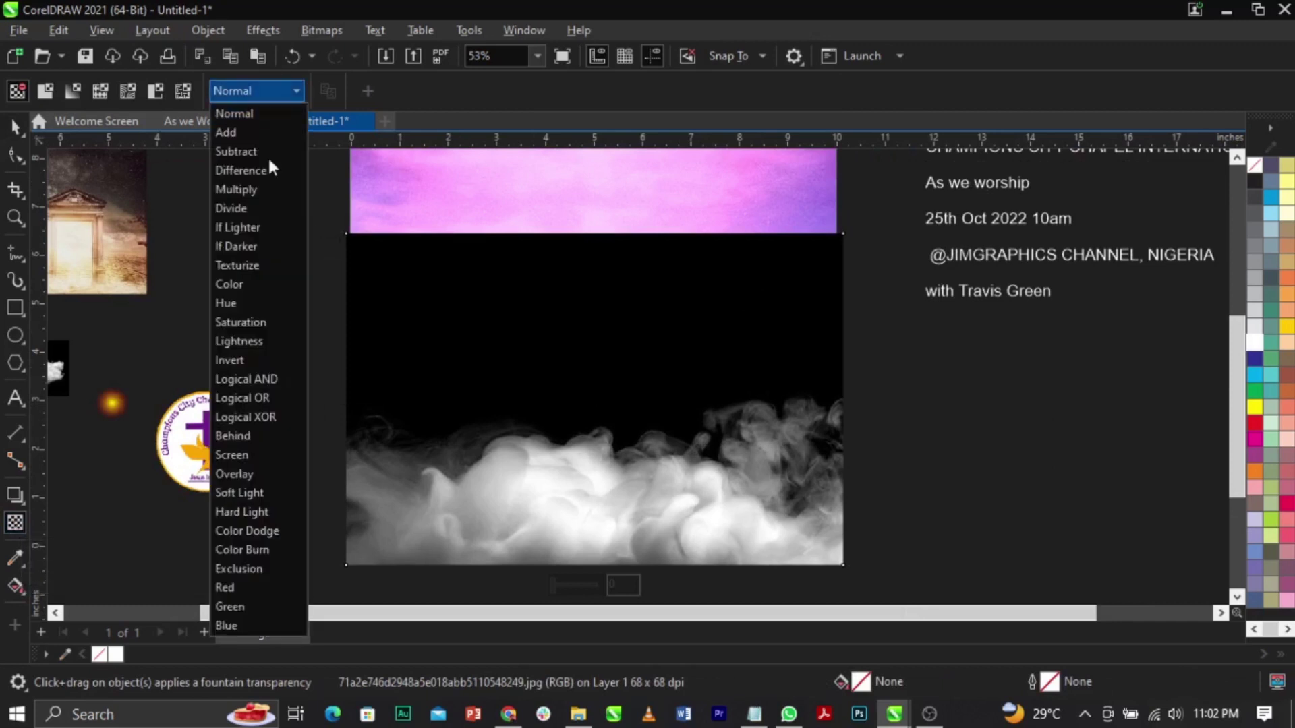
left_click(233, 449)
key("space")
scroll(717, 523, "up", 1)
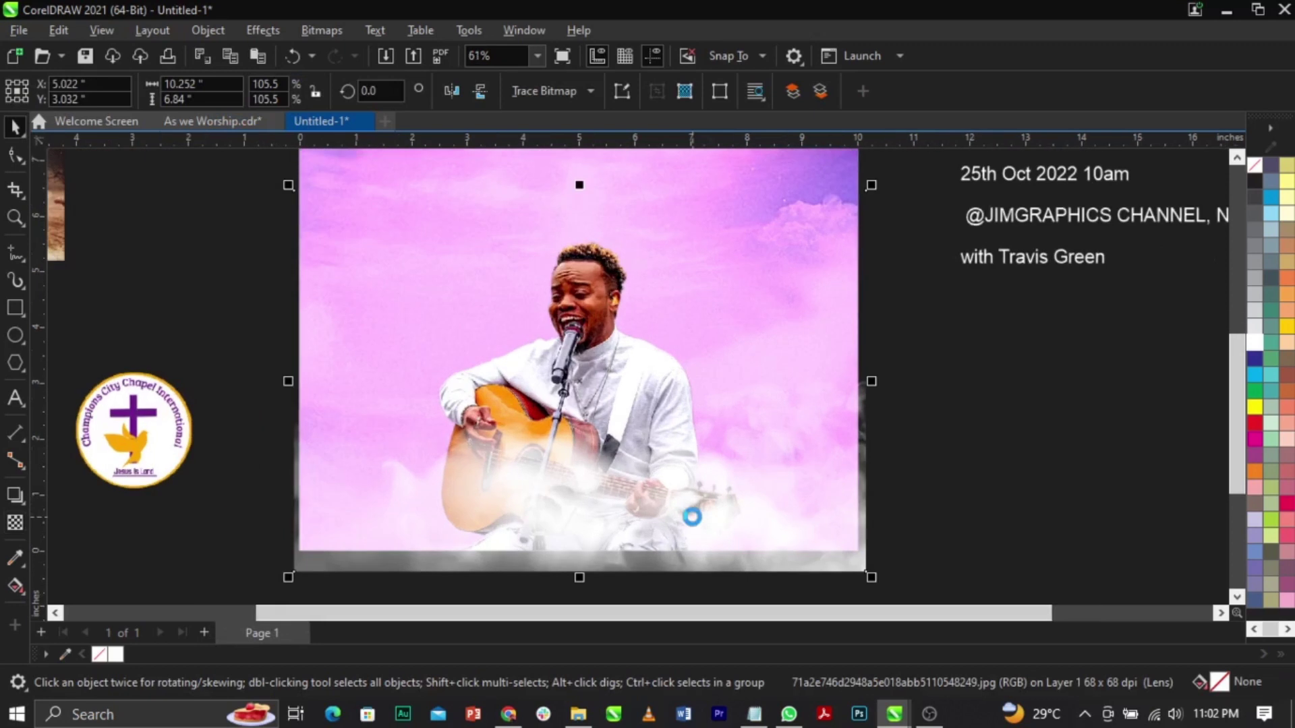
Step: PowerClip the smoke image inside the sky background
right_click(694, 518)
left_click(748, 410)
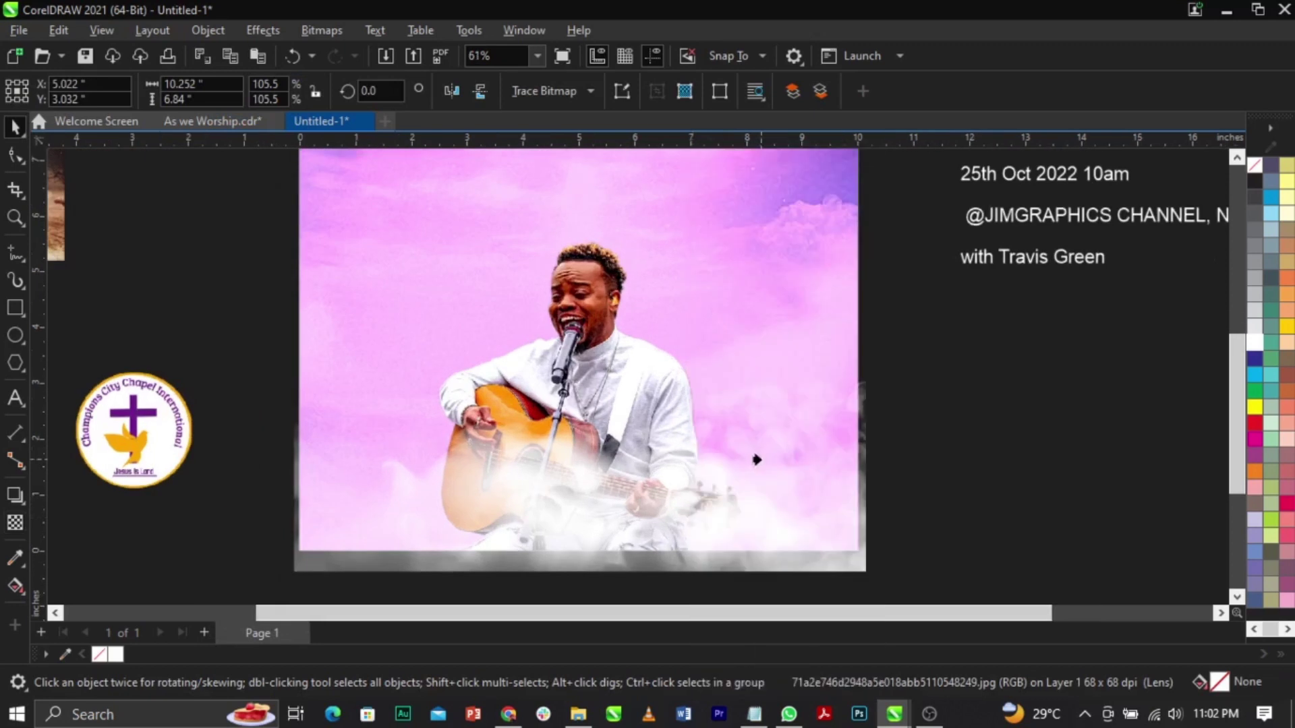
left_click(668, 169)
Step: Edit the PowerClip contents and lower the smoke over the singer's legs, to about X 5.0 and Y 1.9 inches
right_click(751, 366)
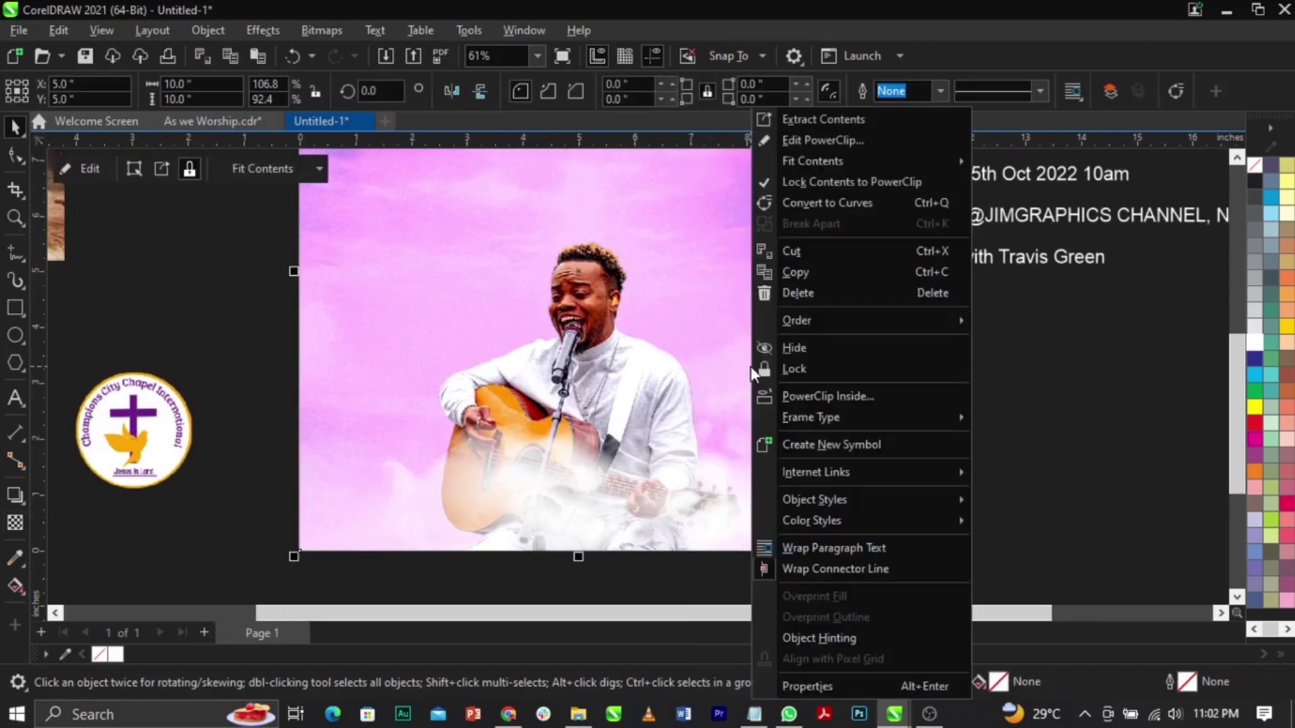
left_click(817, 141)
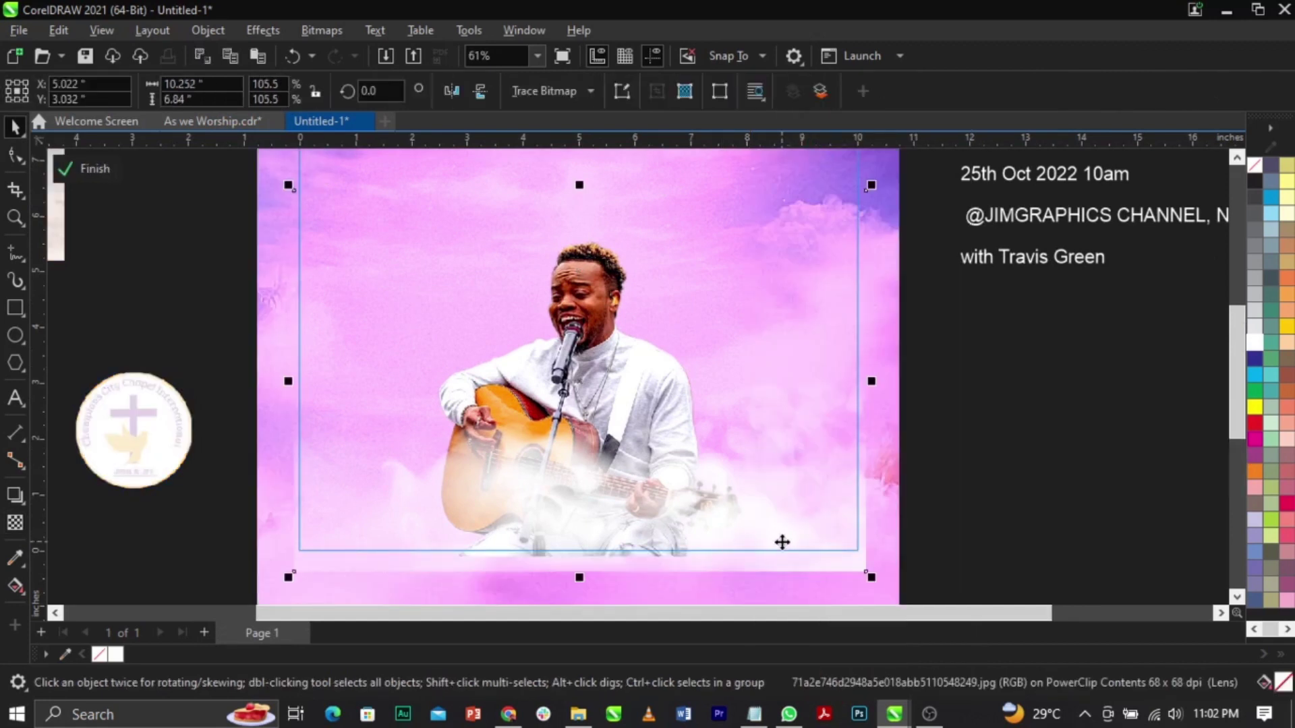
left_click_drag(701, 491, 685, 529)
scroll(686, 519, "up", 1)
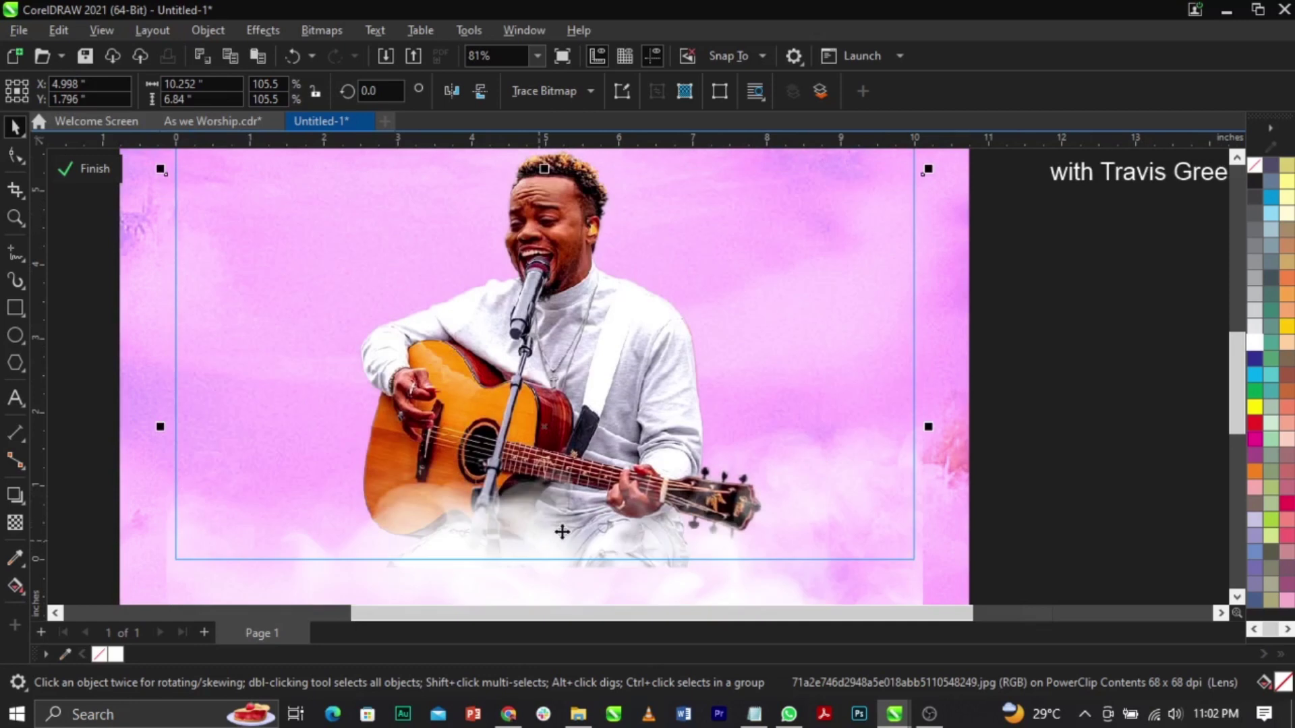
left_click_drag(571, 529, 579, 485)
scroll(580, 513, "up", 2)
mouse_move(538, 522)
left_mouse_down()
mouse_move(544, 493)
mouse_move(532, 511)
left_mouse_up()
scroll(575, 491, "down", 4)
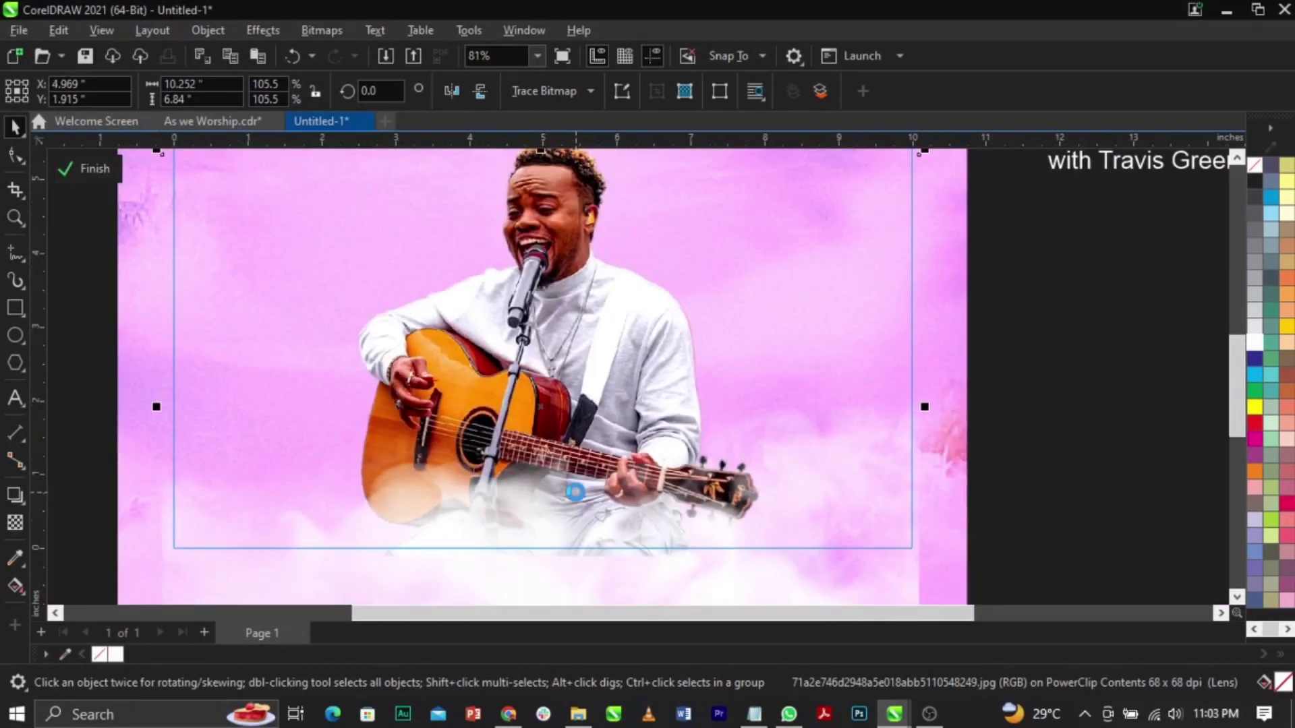
scroll(575, 492, "down", 2)
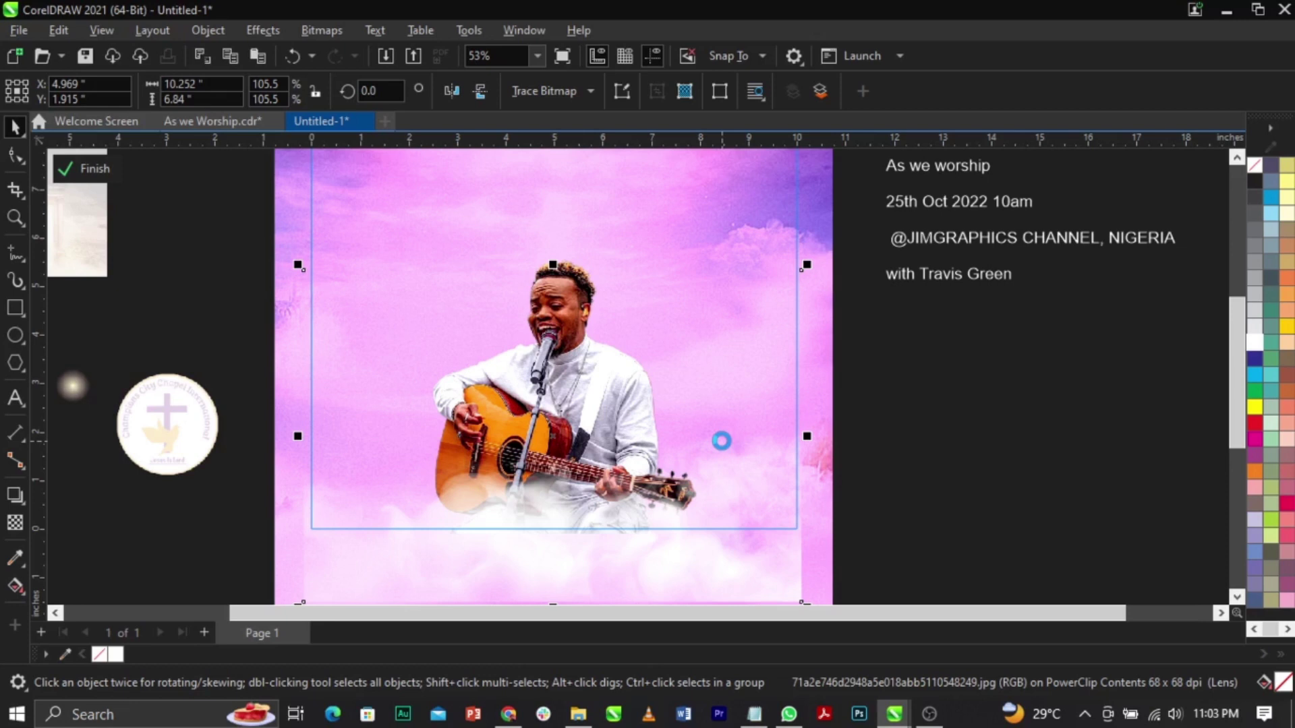
Step: Duplicate the smoke higher up, enlarge the copy to about 15.5 by 10.4 inches and send it behind the singer
left_click_drag(718, 470, 717, 393)
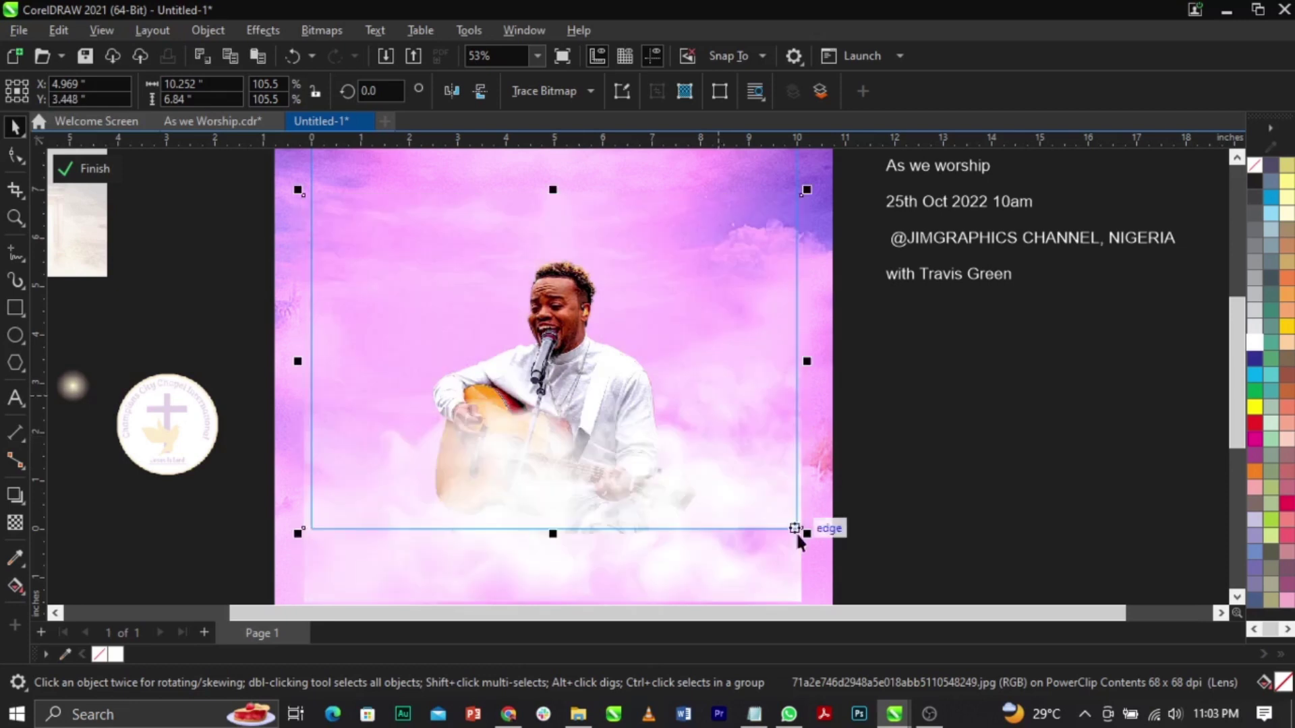
left_click_drag(807, 538, 935, 619)
left_click_drag(786, 487, 786, 431)
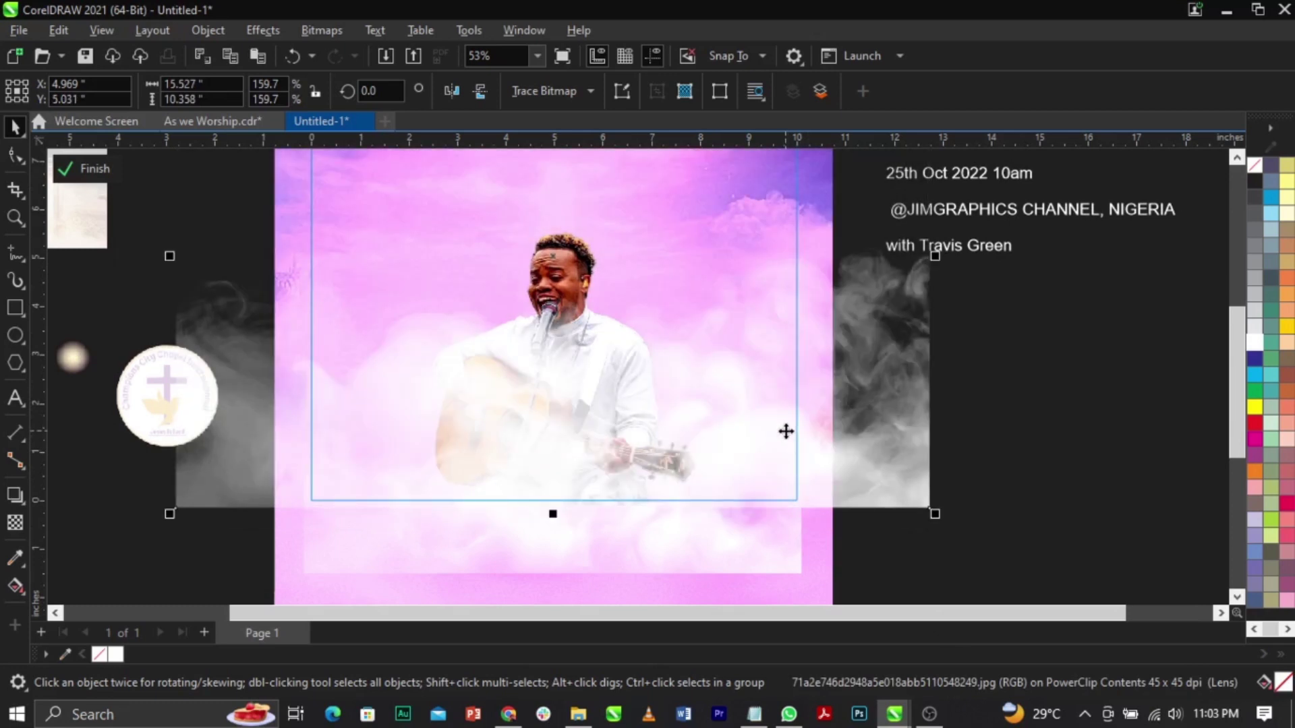
key("shift+Page_Down")
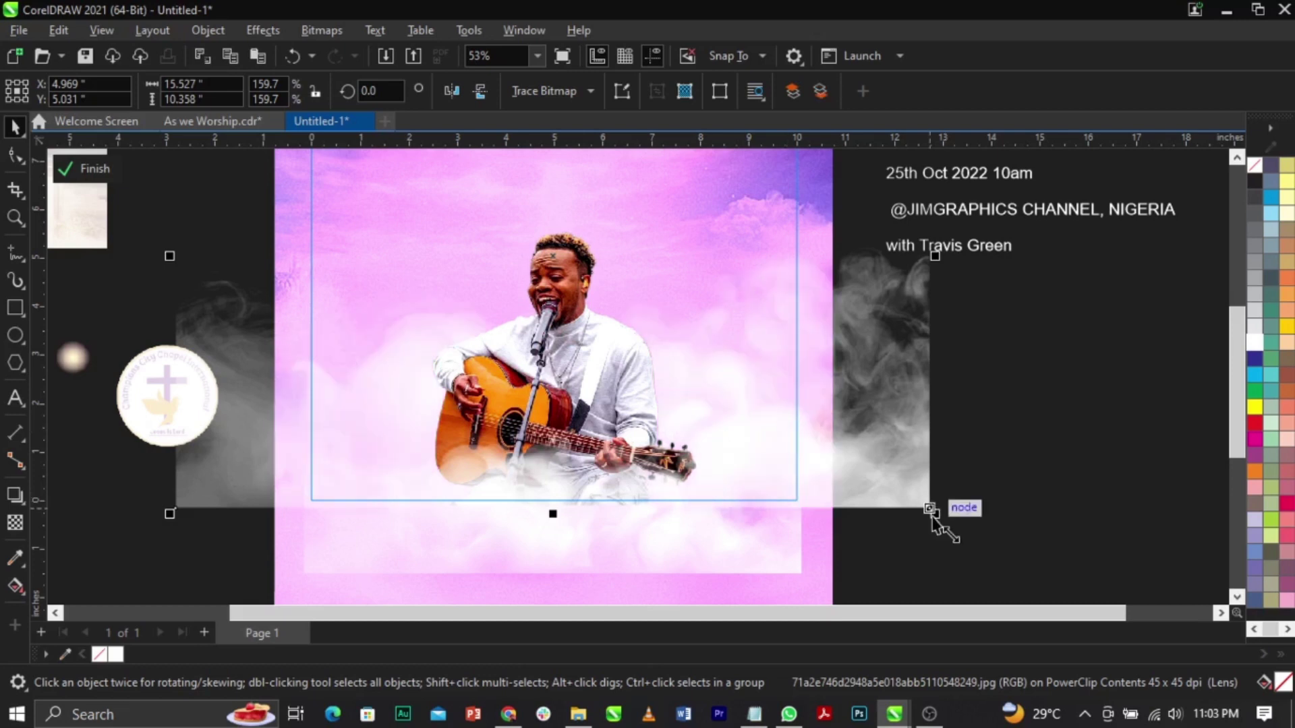
Step: Reduce the rear smoke copy to about 14.6 by 9.8 inches, centre it on the page and finish editing the PowerClip
left_click_drag(934, 516, 915, 524)
left_click_drag(847, 411, 851, 437)
scroll(677, 406, "up", 2)
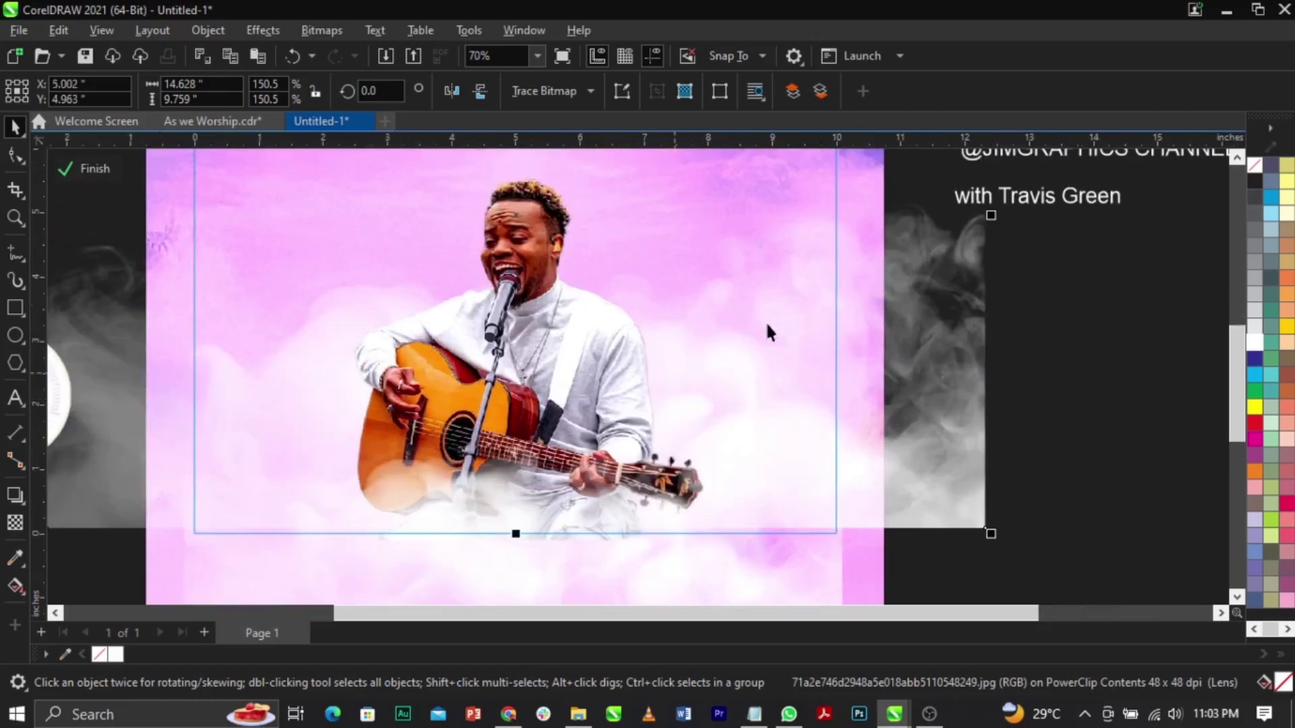
left_click(1058, 400, "ctrl")
left_click(1058, 400)
Step: Bring the glowing doorway picture onto the page and enlarge it to about 7.3 by 7.6 inches
scroll(635, 406, "down", 2)
scroll(634, 406, "up", 1)
scroll(753, 412, "down", 1)
left_click_drag(270, 326, 779, 385)
left_click_drag(782, 302, 863, 206)
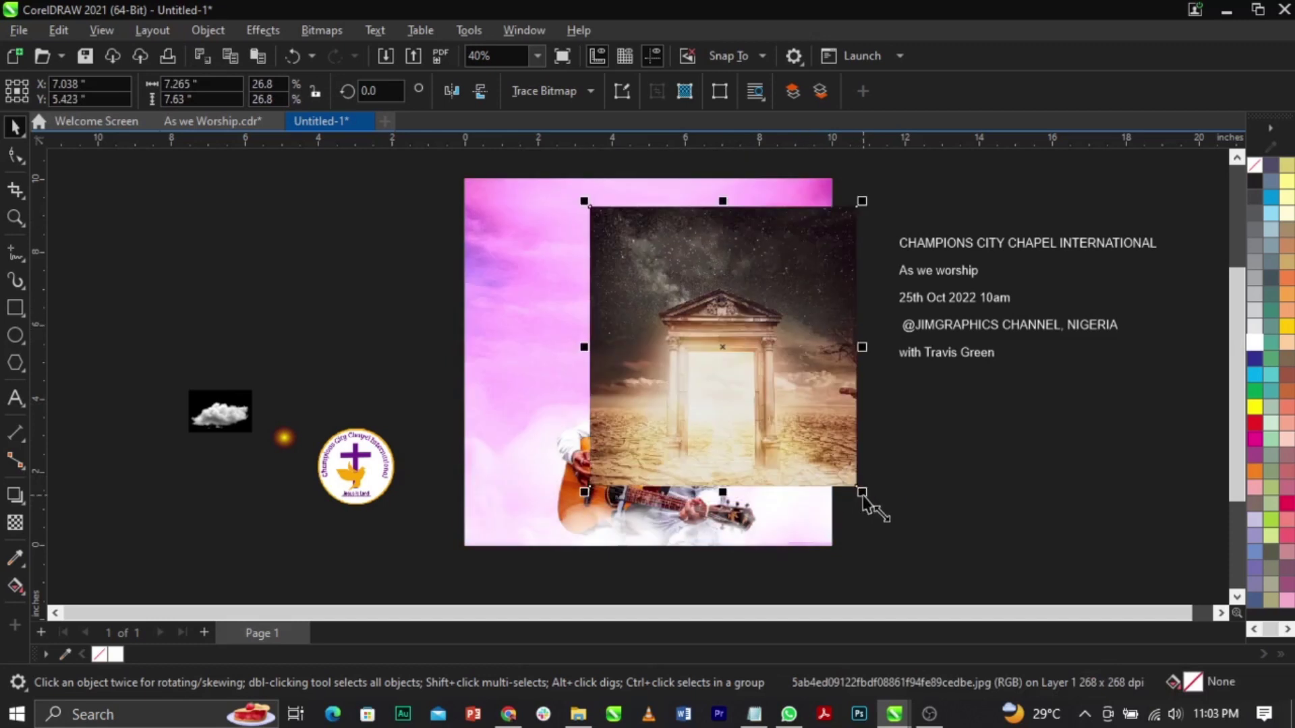
Step: Apply a linear fountain transparency at 180° to the doorway picture so its left side fades out
scroll(774, 383, "up", 2)
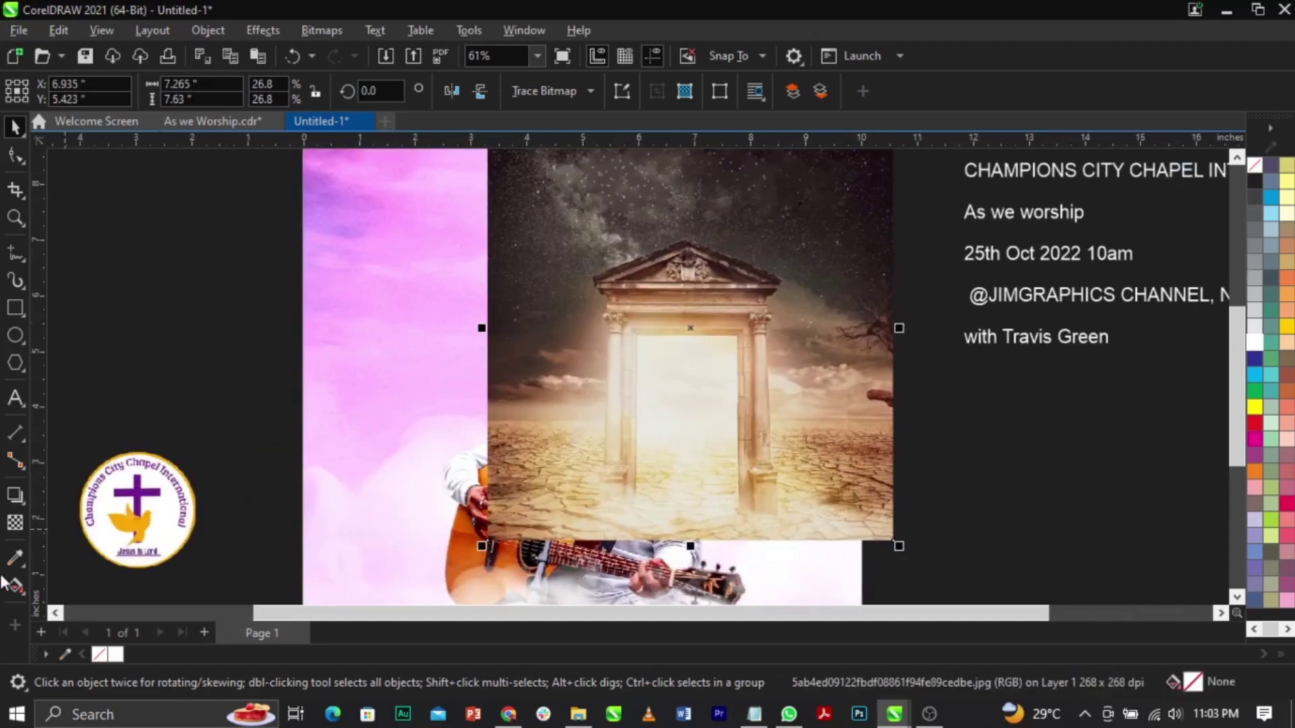
left_click(13, 523)
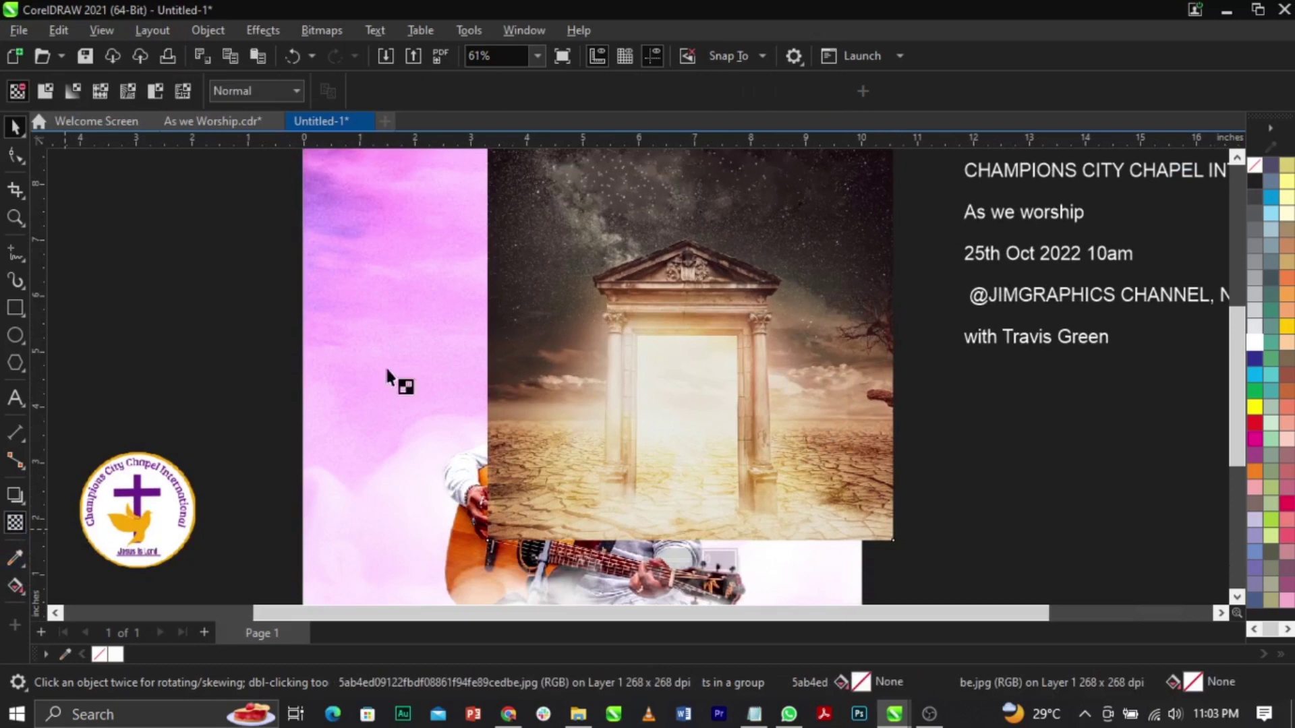
left_click_drag(596, 367, 525, 368)
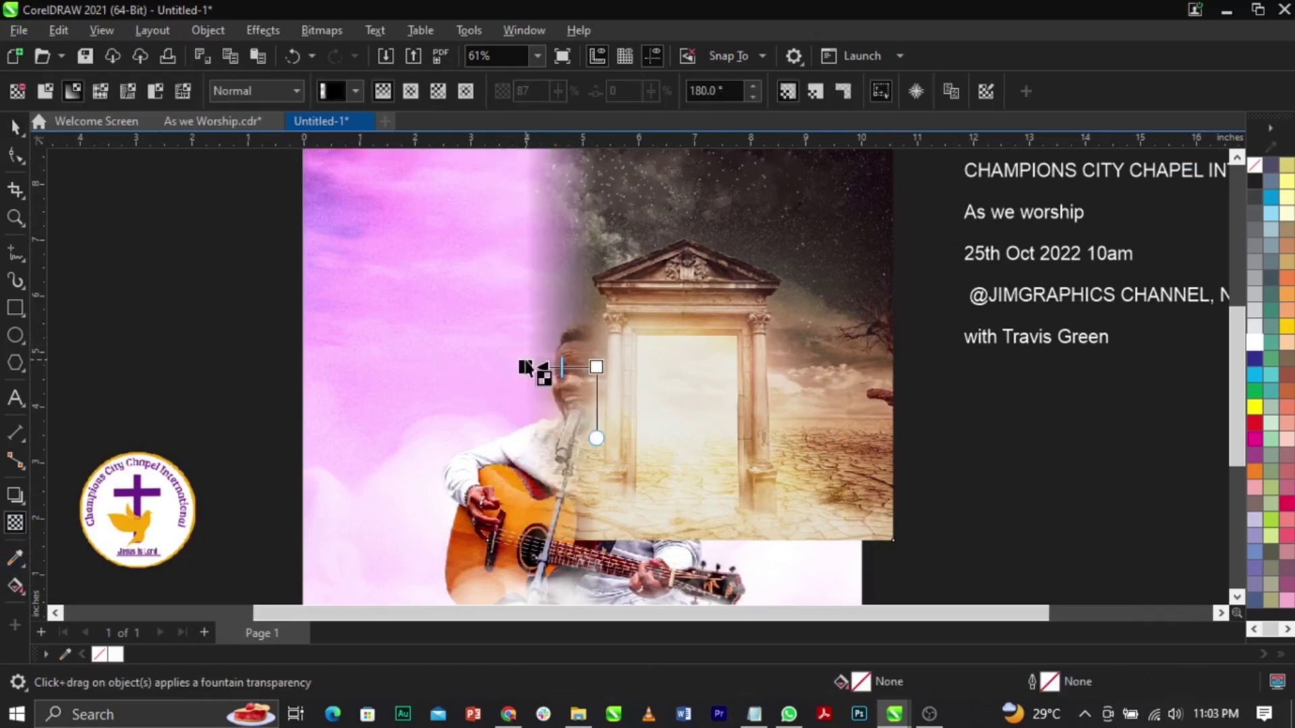
Step: Convert the faded doorway picture to a bitmap at 300 dpi in RGB Color (24-bit) with a transparent background
left_click(319, 34)
left_click(336, 56)
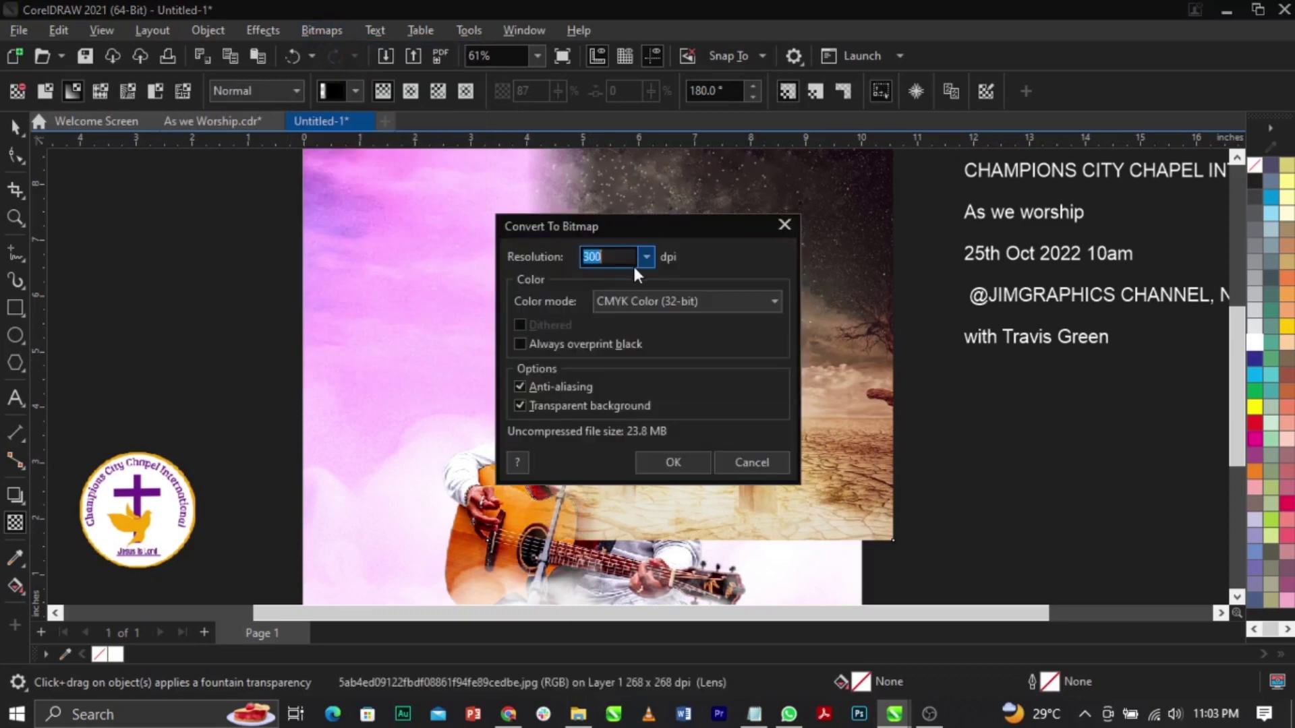
left_click(644, 305)
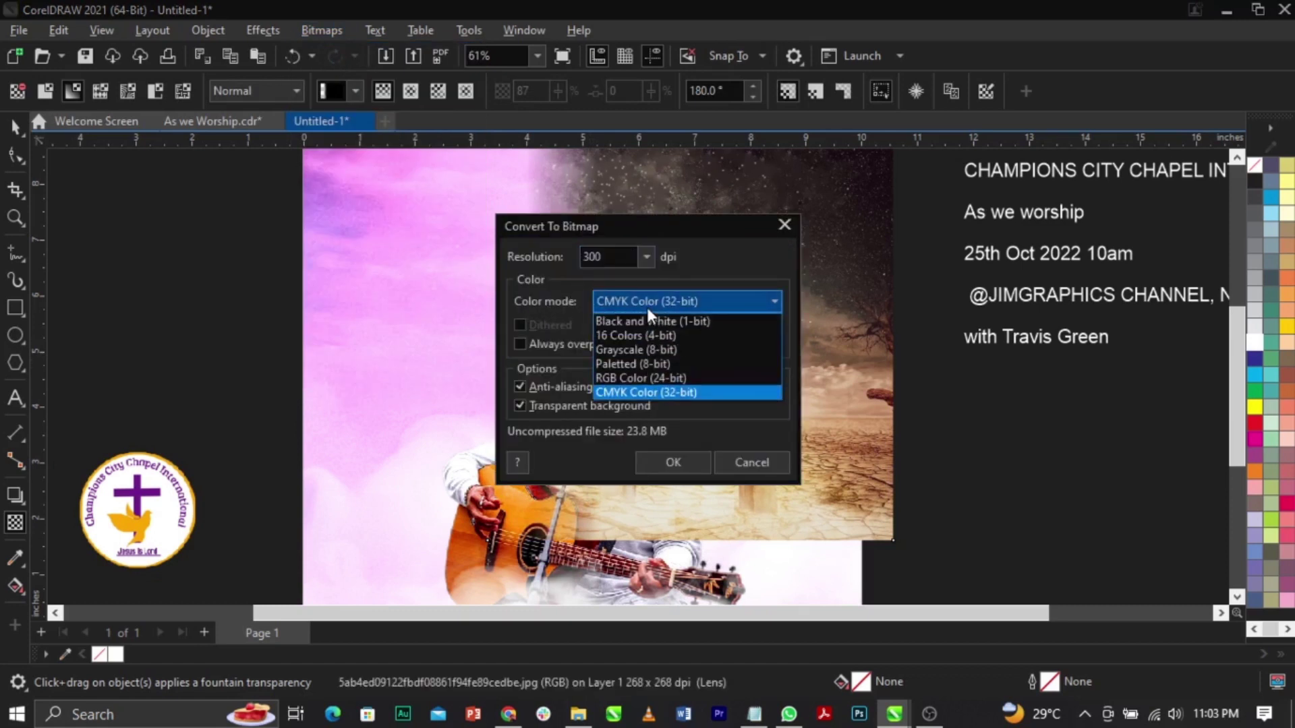
left_click(649, 376)
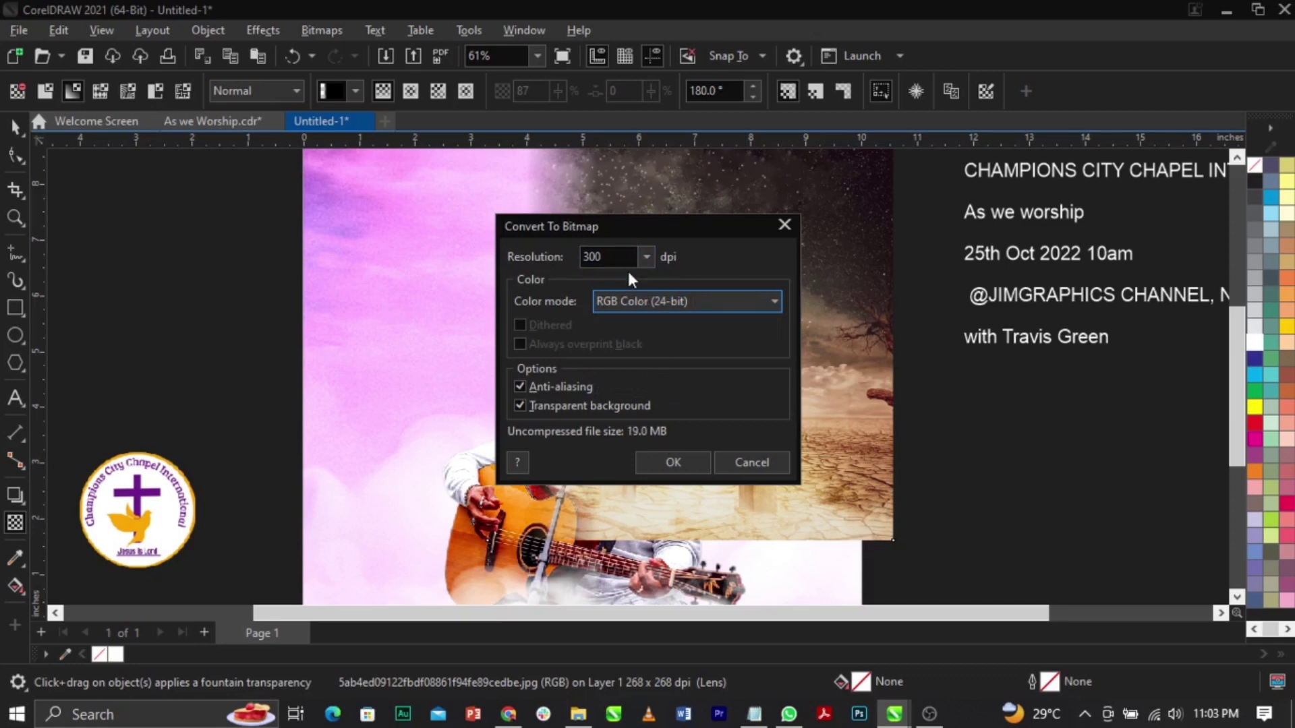
double_click(609, 257)
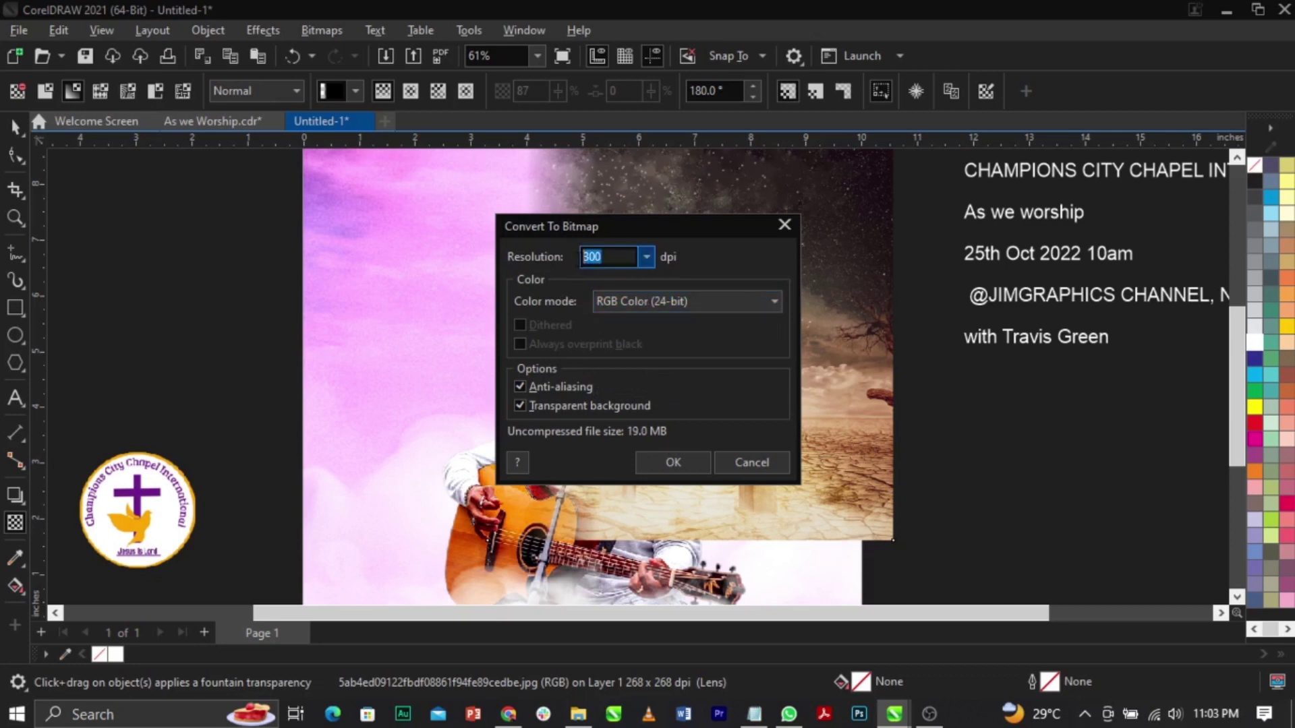
left_click(712, 343)
left_click(697, 472)
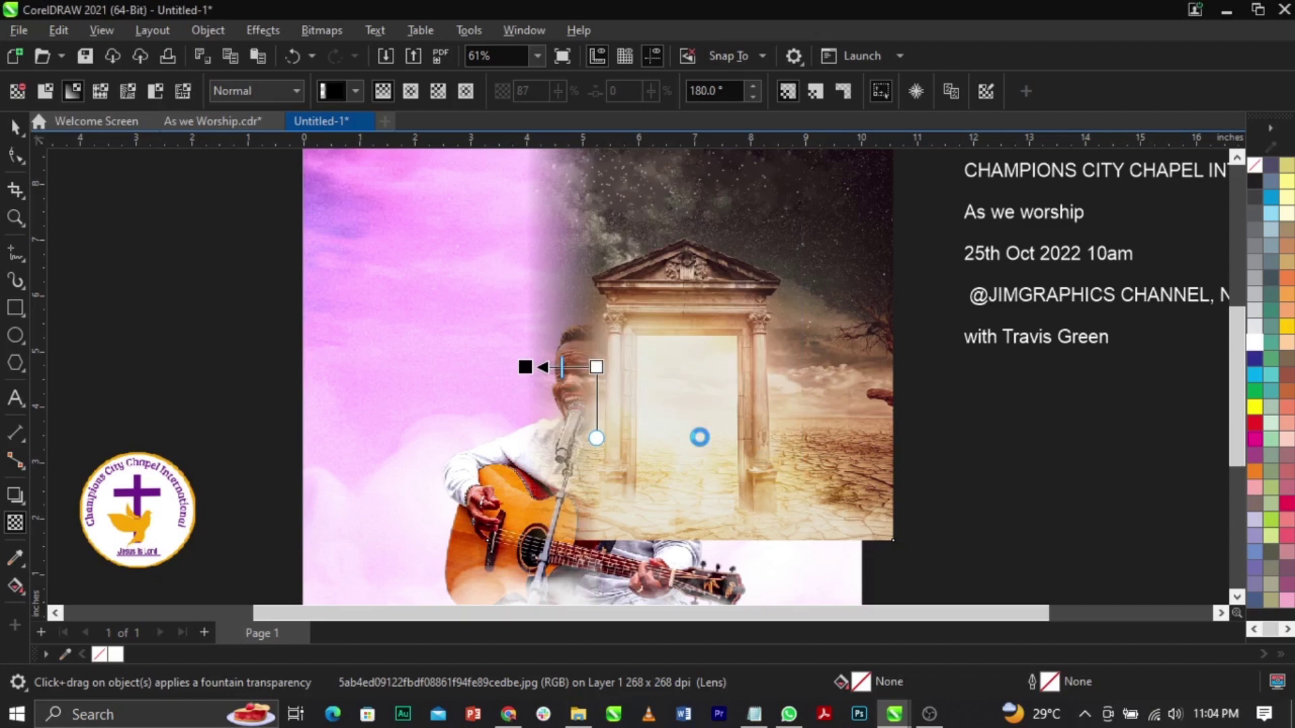
Step: Fade the doorway picture's lower edge with a fountain transparency at -90° and convert it to a 300 dpi RGB bitmap
left_click_drag(712, 413, 712, 536)
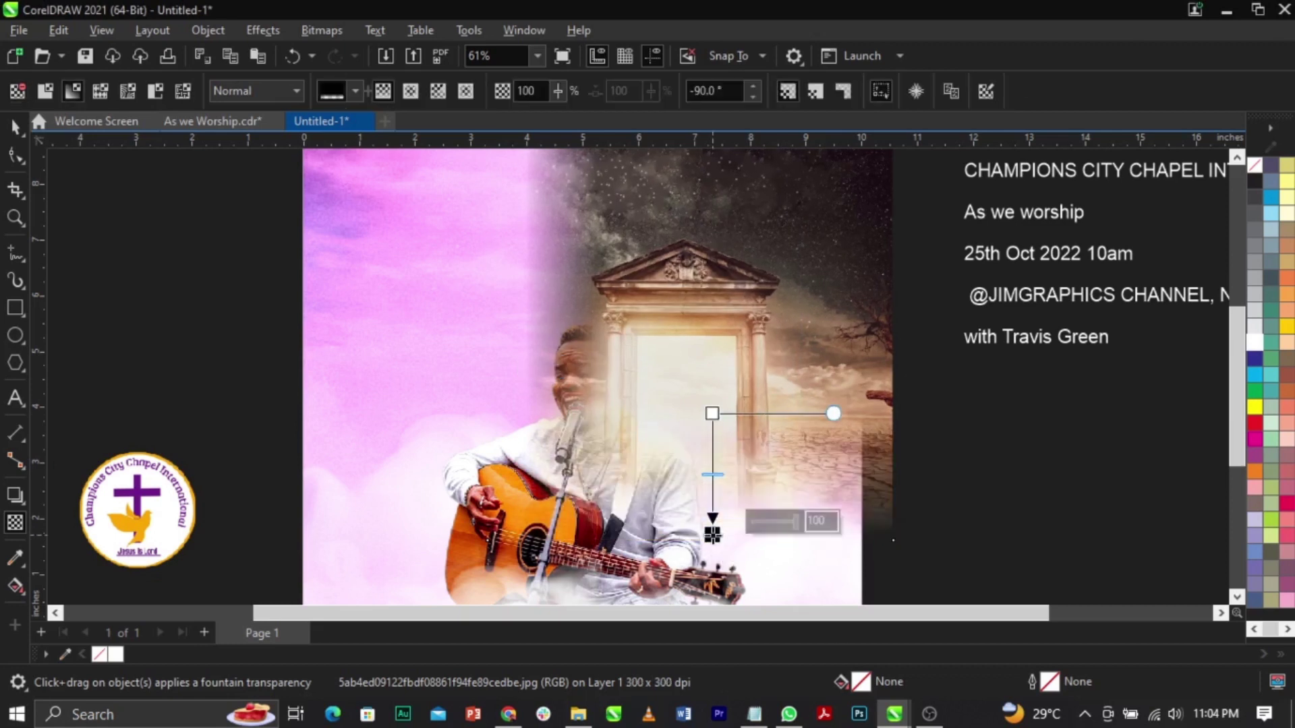
left_click(329, 31)
left_click(337, 54)
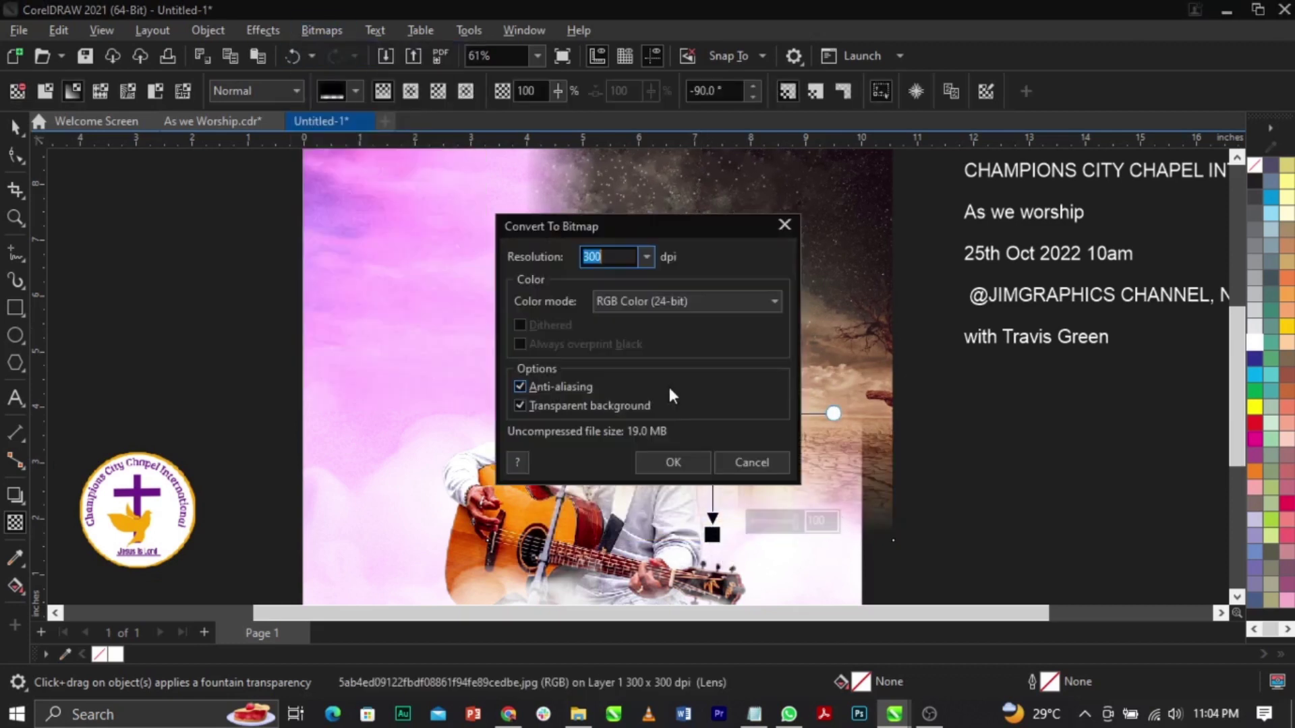
left_click(673, 463)
Step: Fade the doorway picture's dark starry top with a fountain transparency at 90° and convert the result to a bitmap
scroll(688, 457, "down", 2)
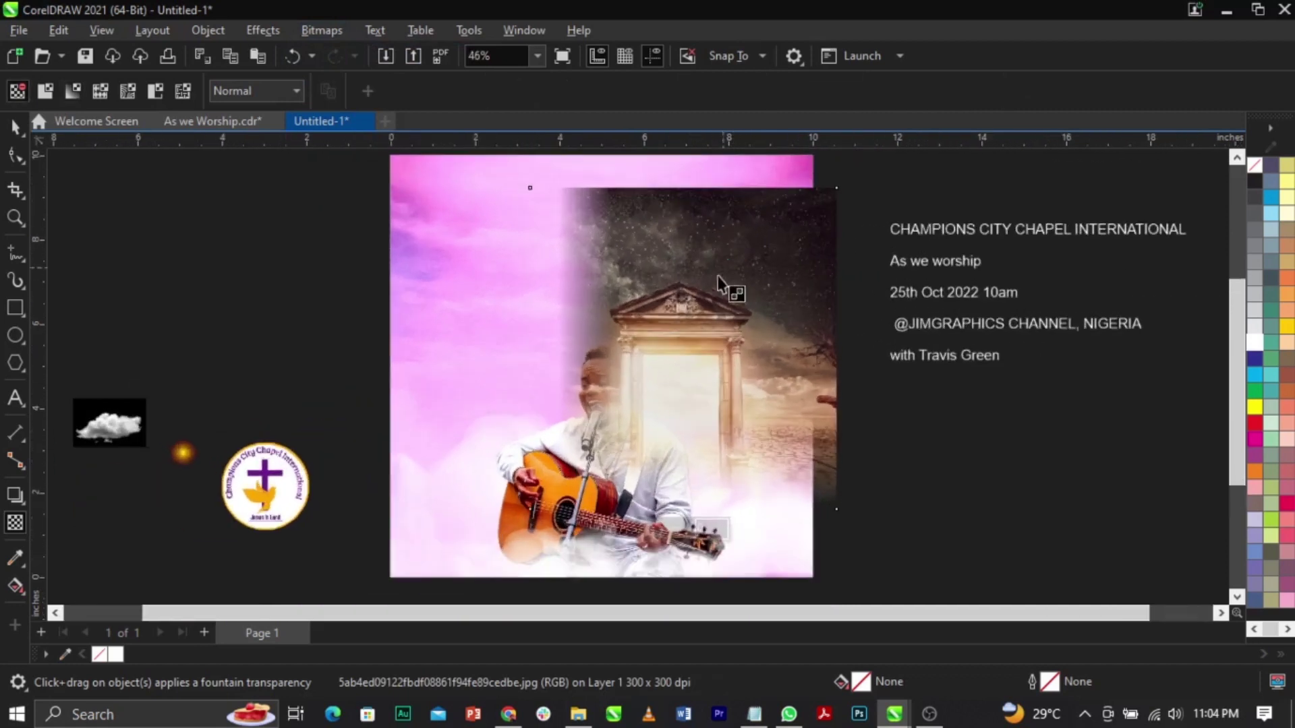
mouse_move(719, 239)
left_mouse_down()
mouse_move(714, 202)
mouse_move(713, 230)
left_mouse_up()
left_click_drag(713, 321, 713, 417)
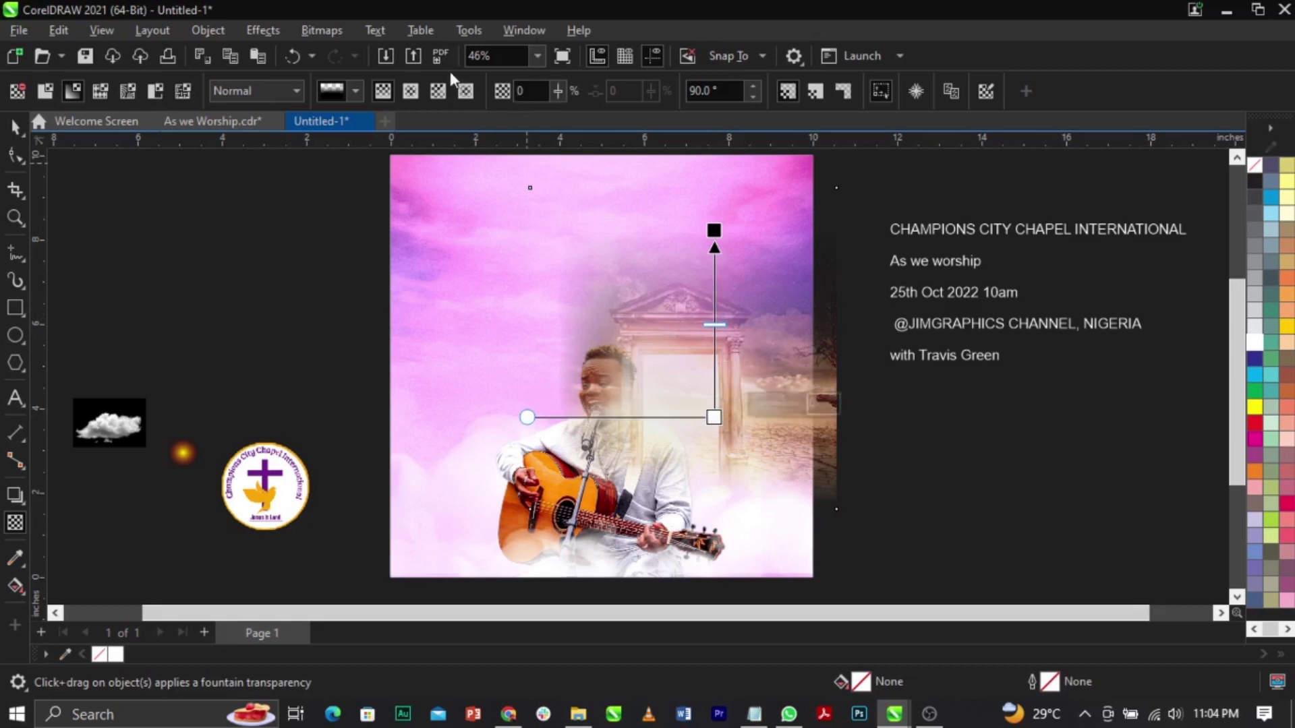
left_click(337, 32)
left_click(346, 46)
left_click(686, 465)
Step: Fade the doorway picture's right side with a horizontal fountain transparency and convert it to a 300 dpi RGB bitmap
left_click_drag(726, 386, 804, 386)
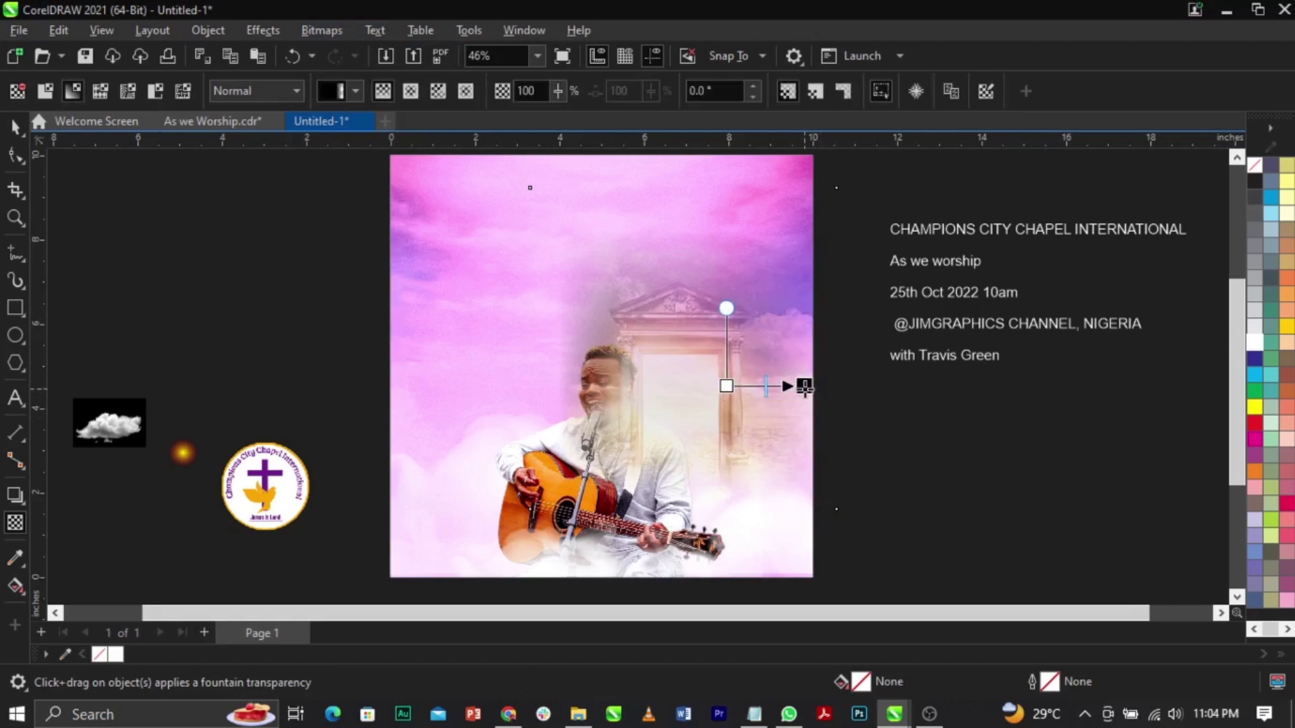
left_click_drag(725, 386, 711, 386)
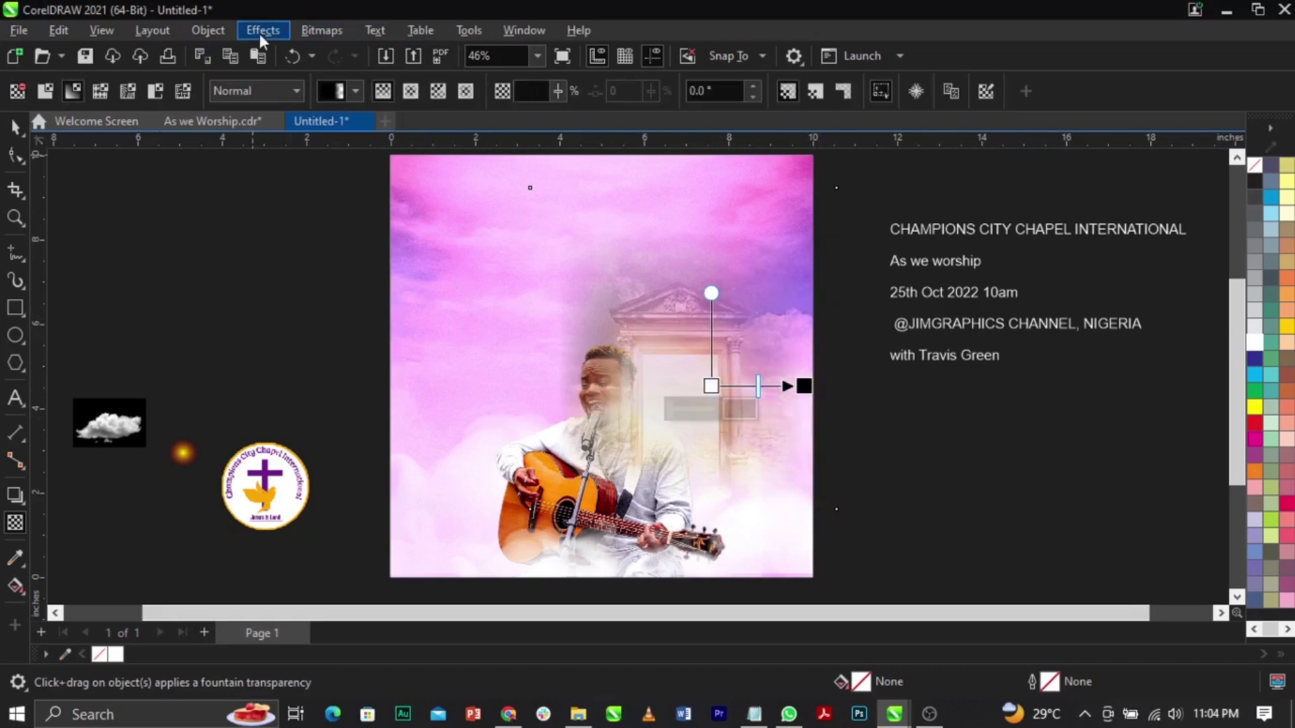
left_click(319, 31)
left_click(325, 58)
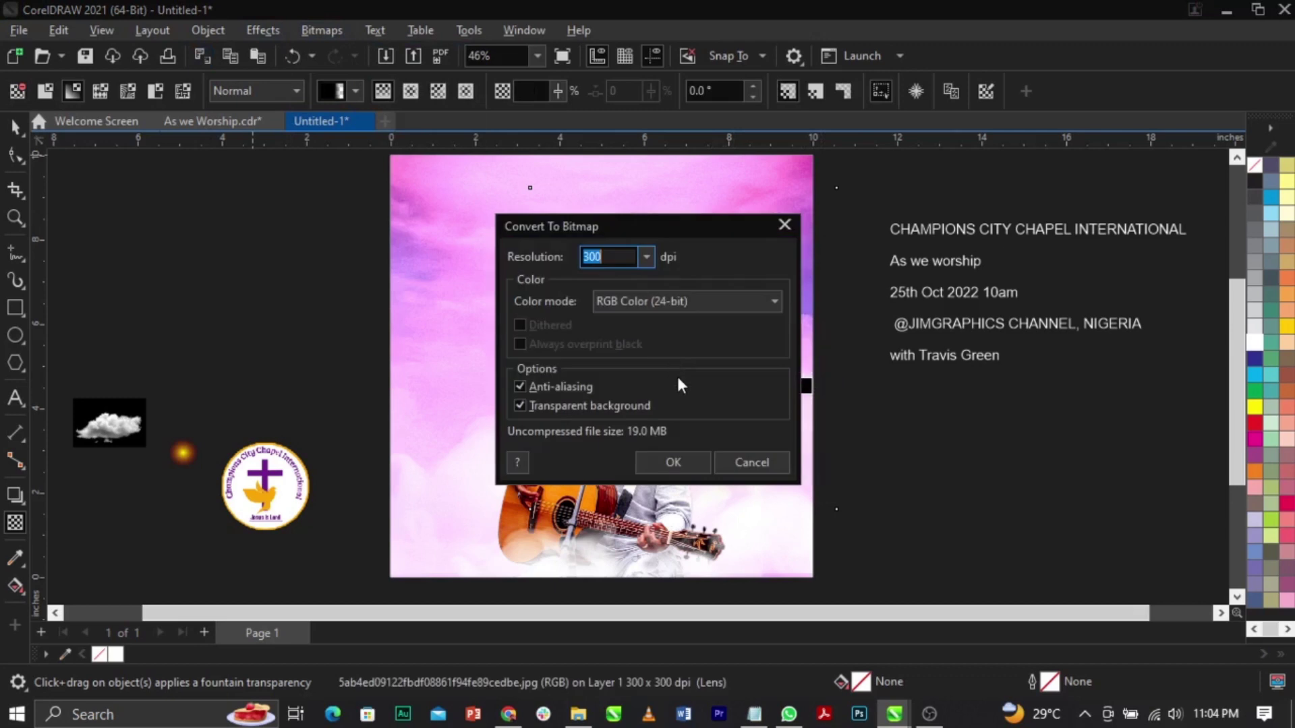
left_click(689, 463)
Step: Compare the Screen, Overlay and Soft Light merge modes on the doorway and settle on Overlay
left_click(276, 94)
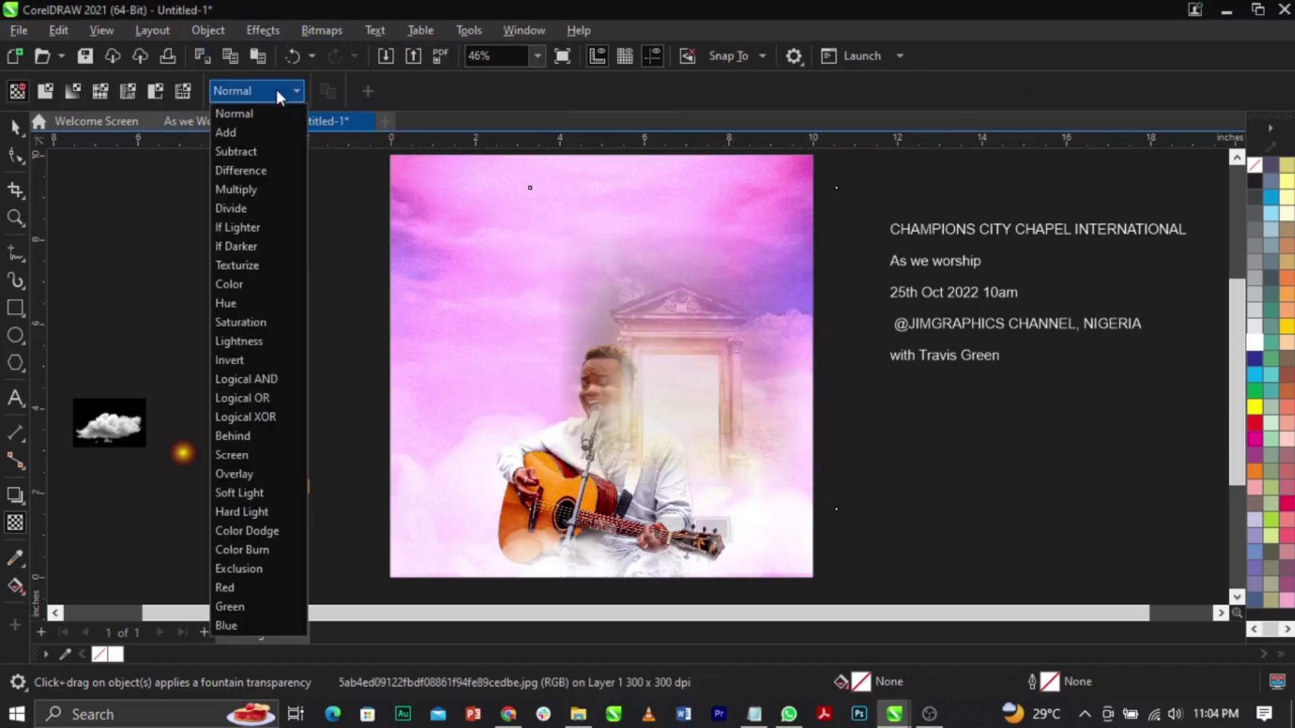
left_click(265, 456)
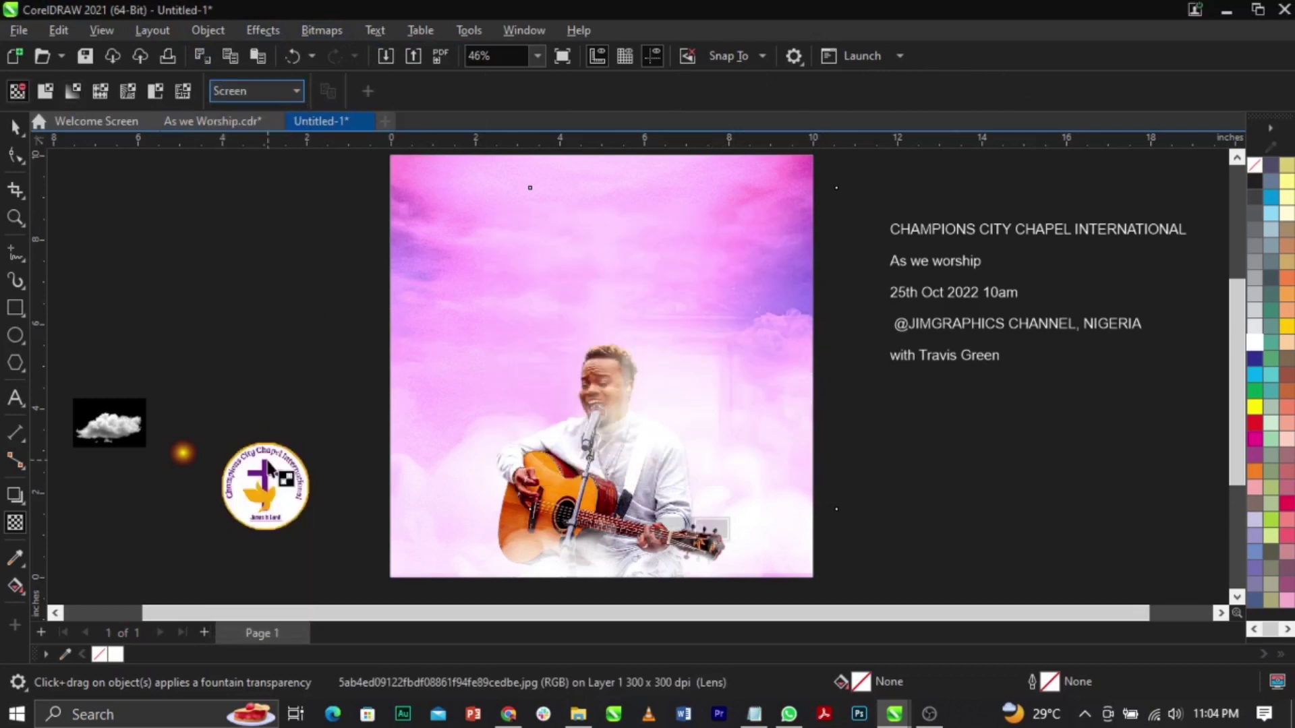
left_click(251, 96)
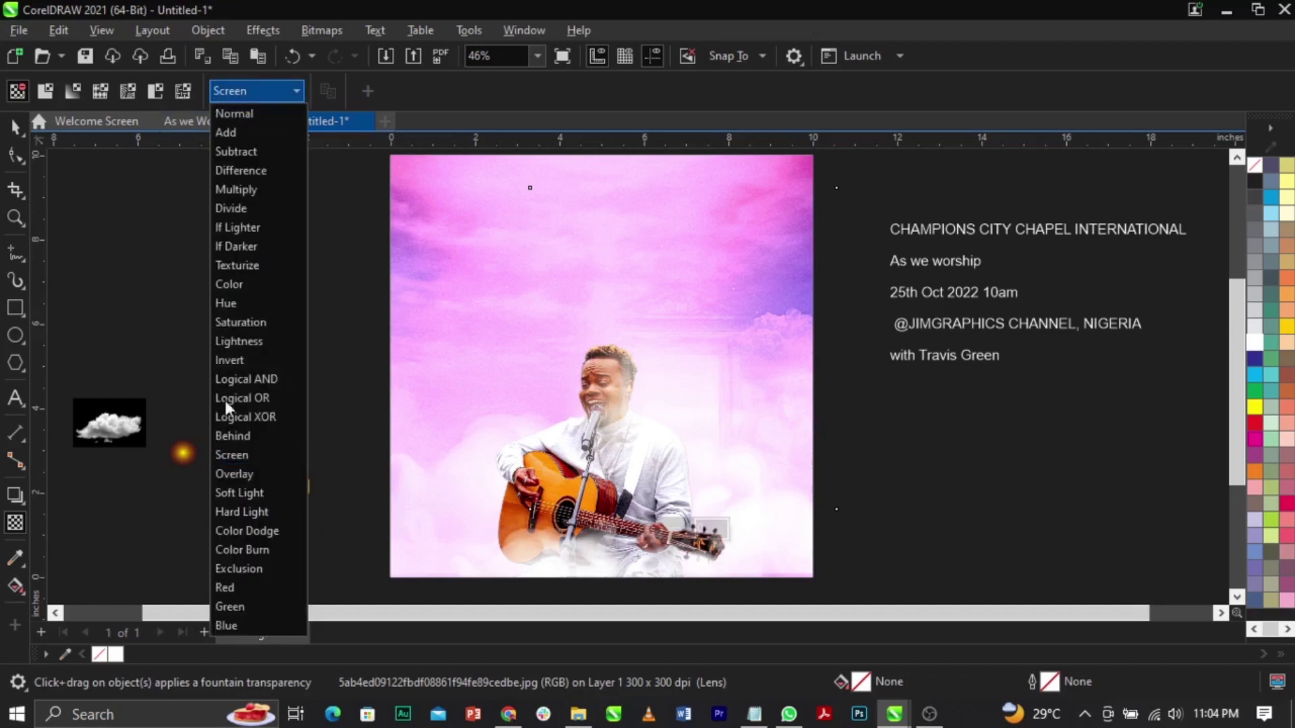
left_click(247, 476)
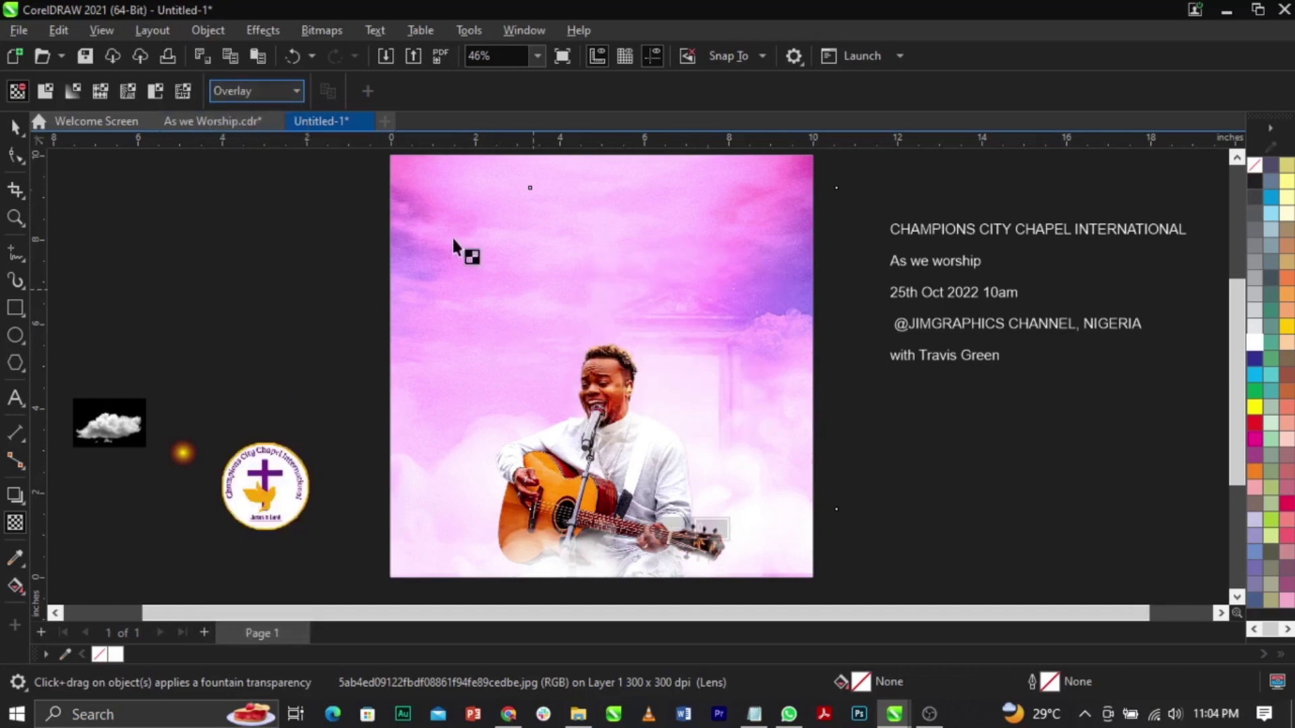
left_click(273, 101)
left_click(268, 494)
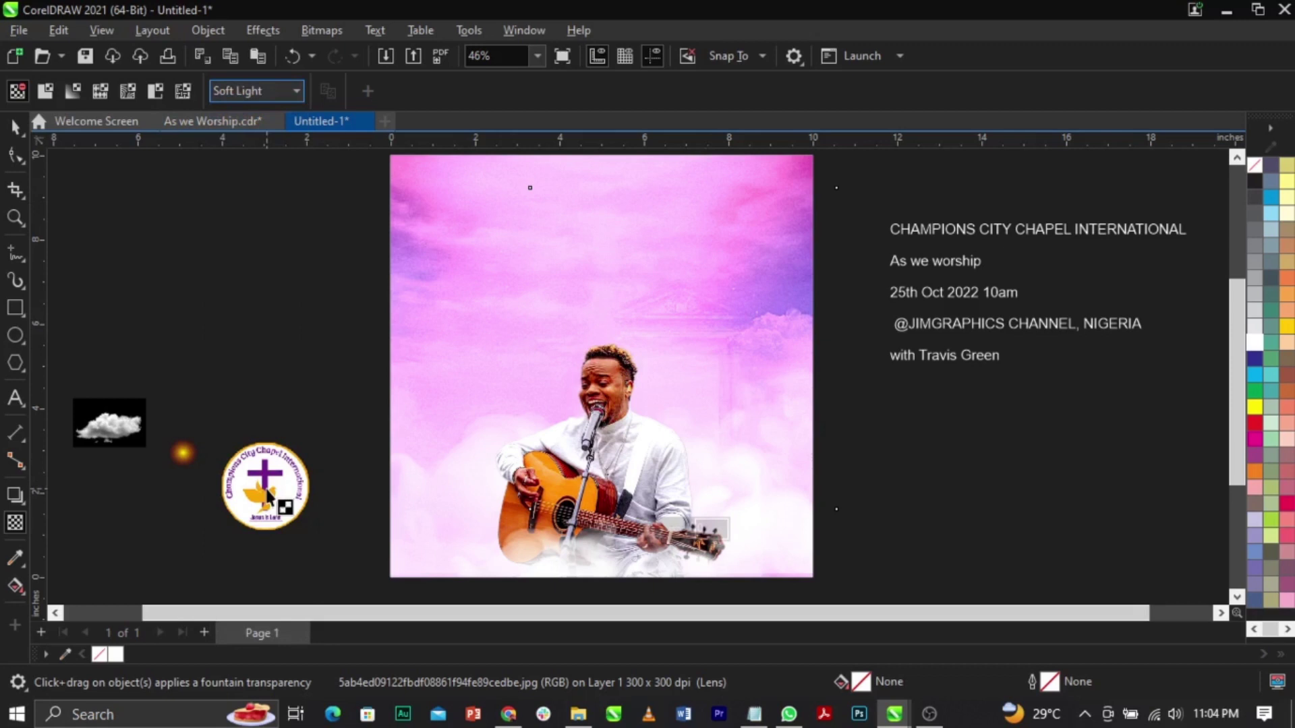
left_click(269, 91)
left_click(282, 471)
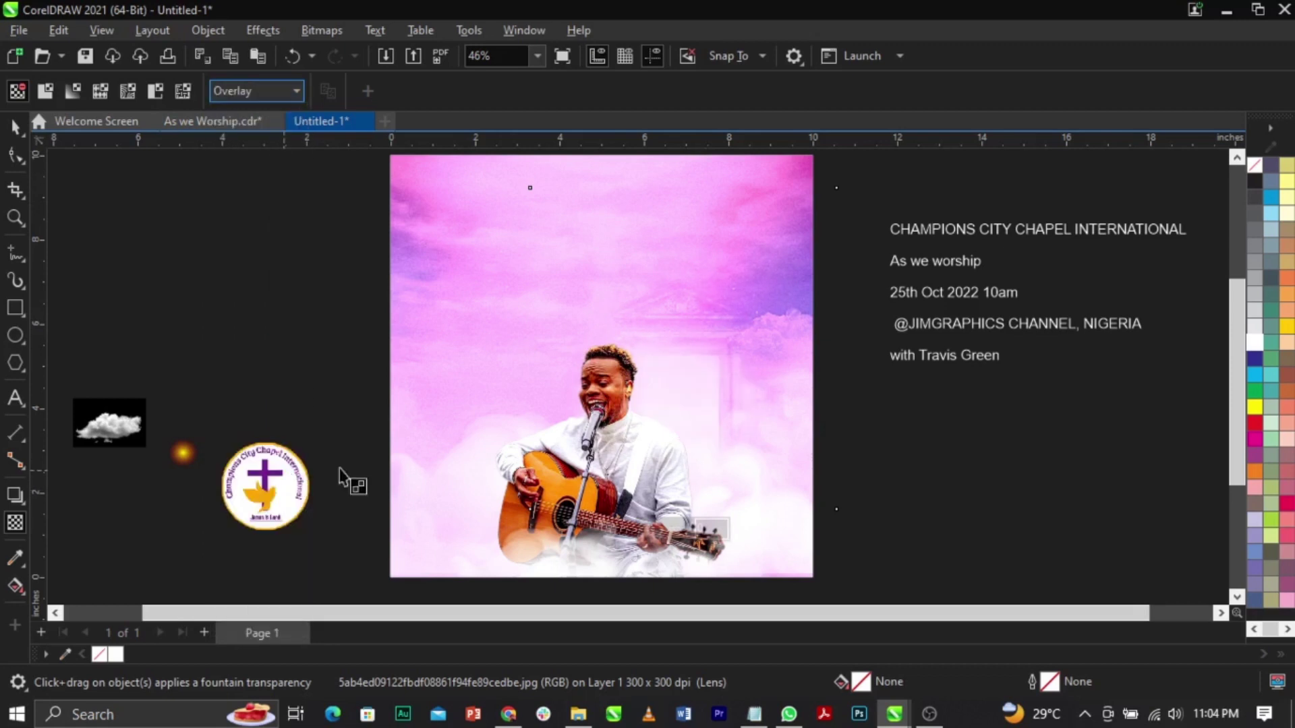
Step: Move the doorway up slightly to about Y 6.05 inches and enlarge it to about 9.1 by 9.55 inches
key("space")
left_click_drag(743, 366, 751, 341)
left_click_drag(855, 483, 893, 524)
mouse_move(847, 456)
left_mouse_down()
mouse_move(847, 471)
mouse_move(841, 455)
left_mouse_up()
Step: Cut the doorway, open the flyer's PowerClip for editing and paste the doorway inside it
left_click(842, 465)
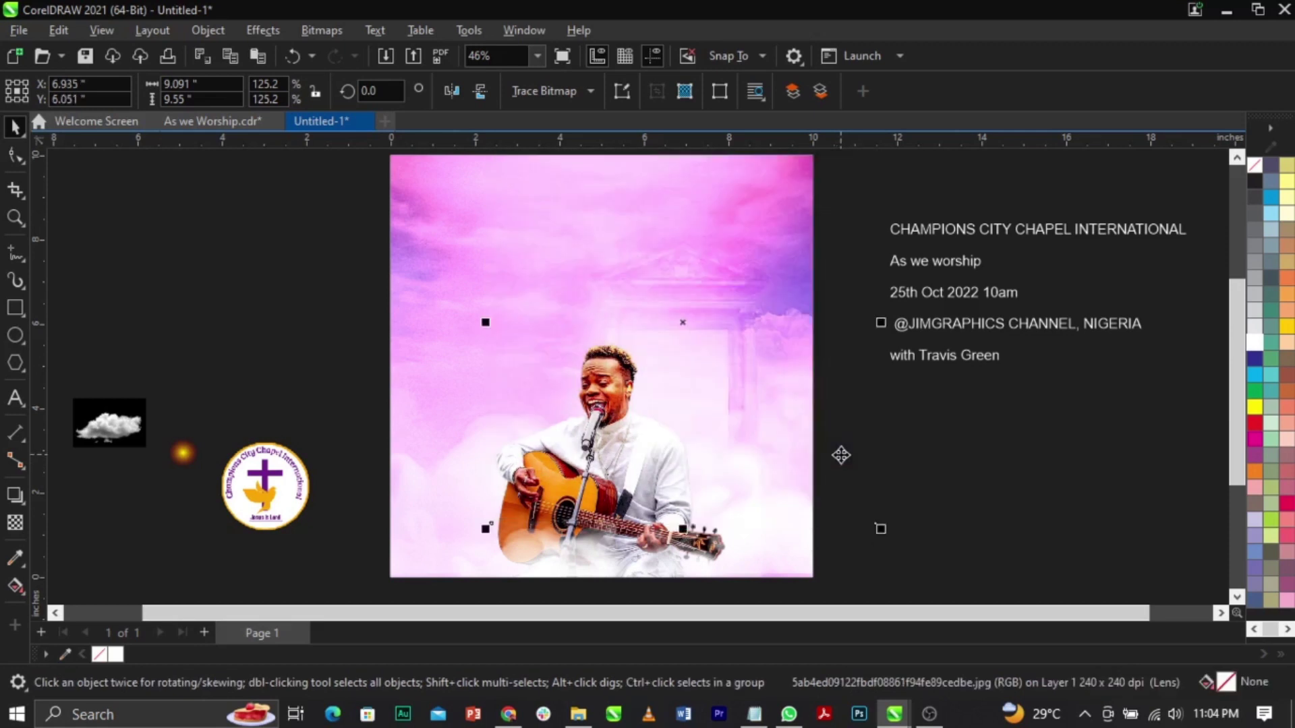
double_click(745, 333)
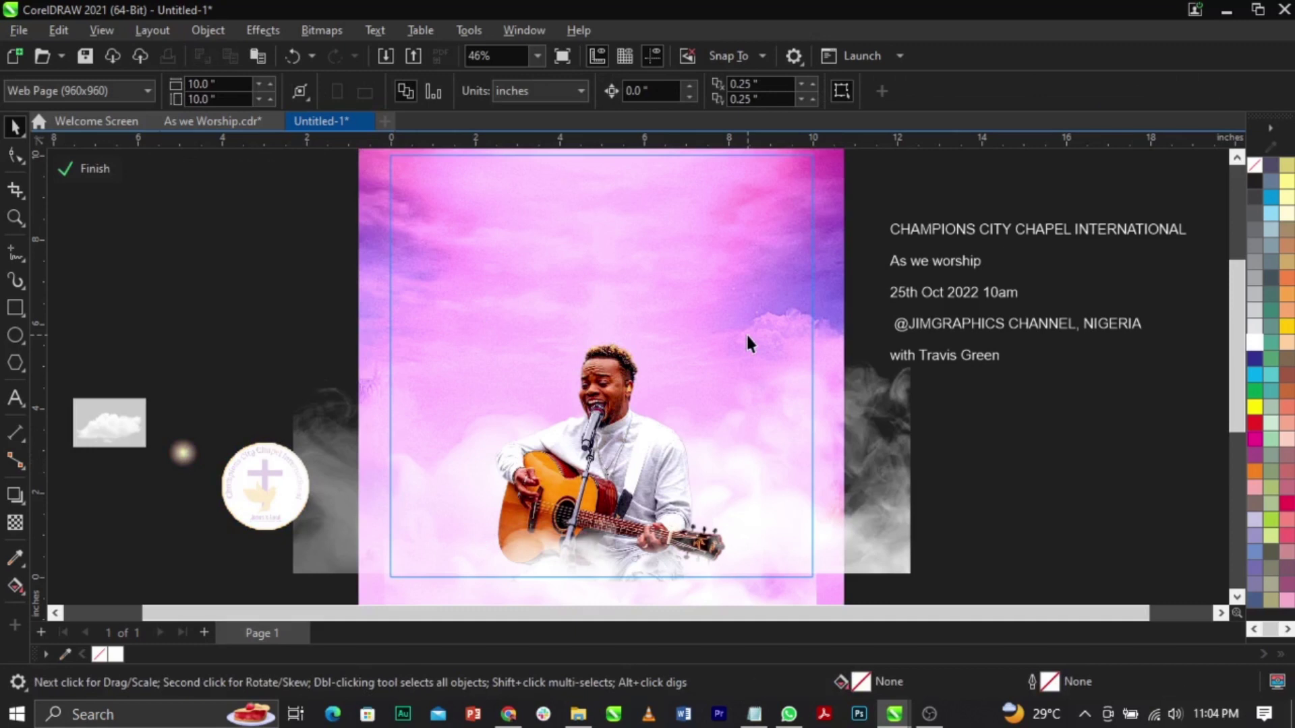
left_click(746, 334)
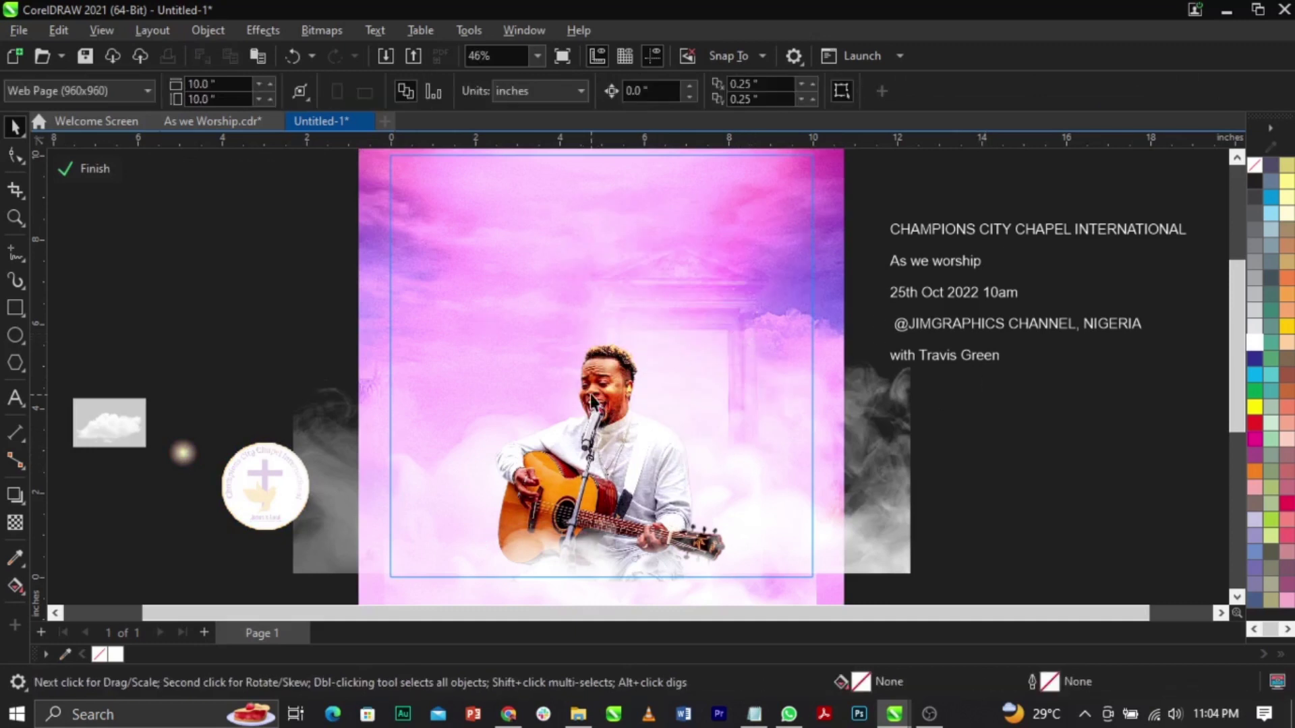
scroll(596, 367, "down", 1)
key("Escape")
left_click(668, 366)
scroll(632, 383, "up", 5)
scroll(668, 338, "down", 4)
left_click_drag(224, 255, 870, 565)
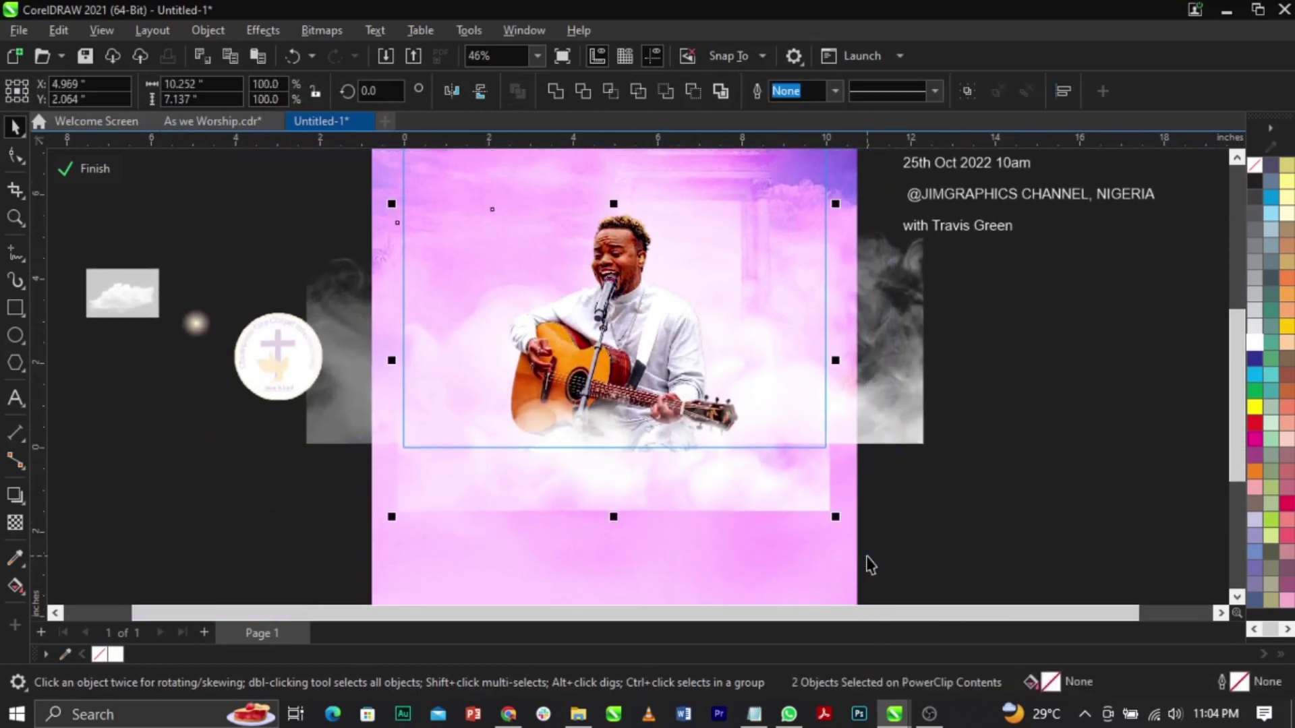
scroll(735, 510, "down", 4)
scroll(767, 324, "up", 3)
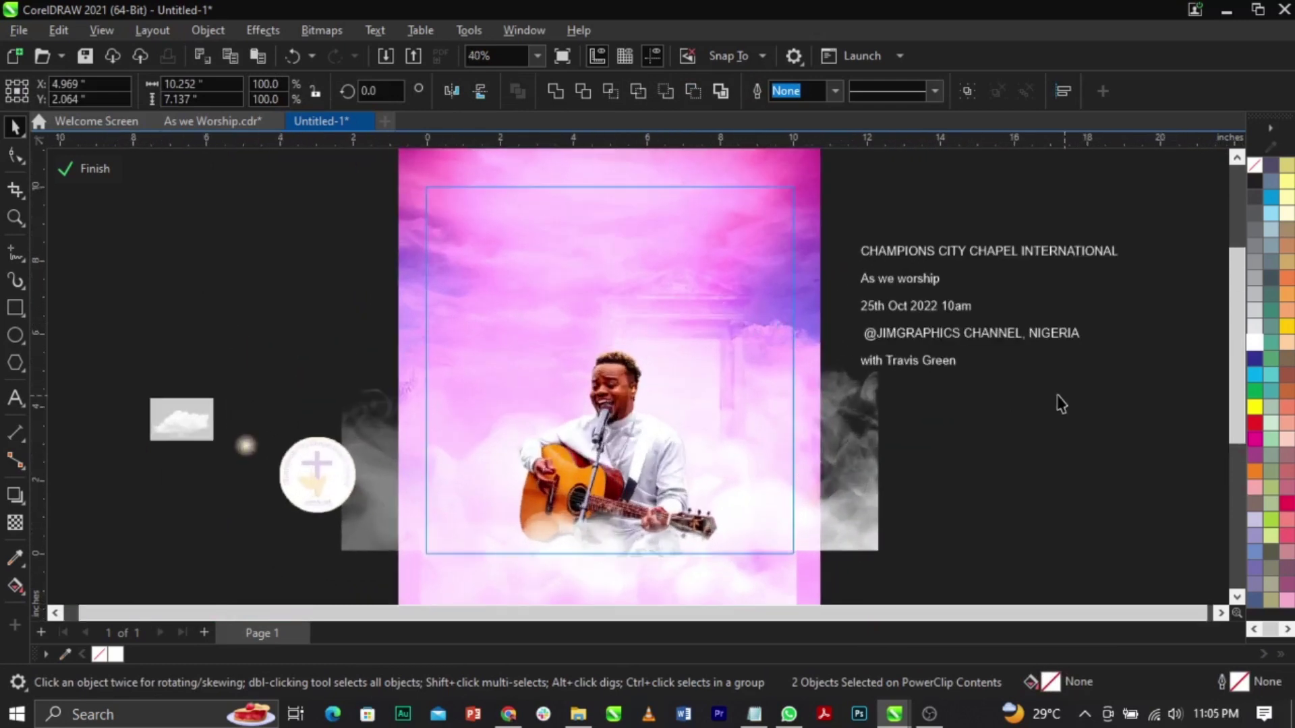
left_click(1064, 396)
Step: Shift the doorway right inside the PowerClip and enlarge it to about 10.3 by 10.8 inches, near X 7.3 and Y 5.7 inches
left_click(778, 297)
left_click_drag(757, 291, 800, 307)
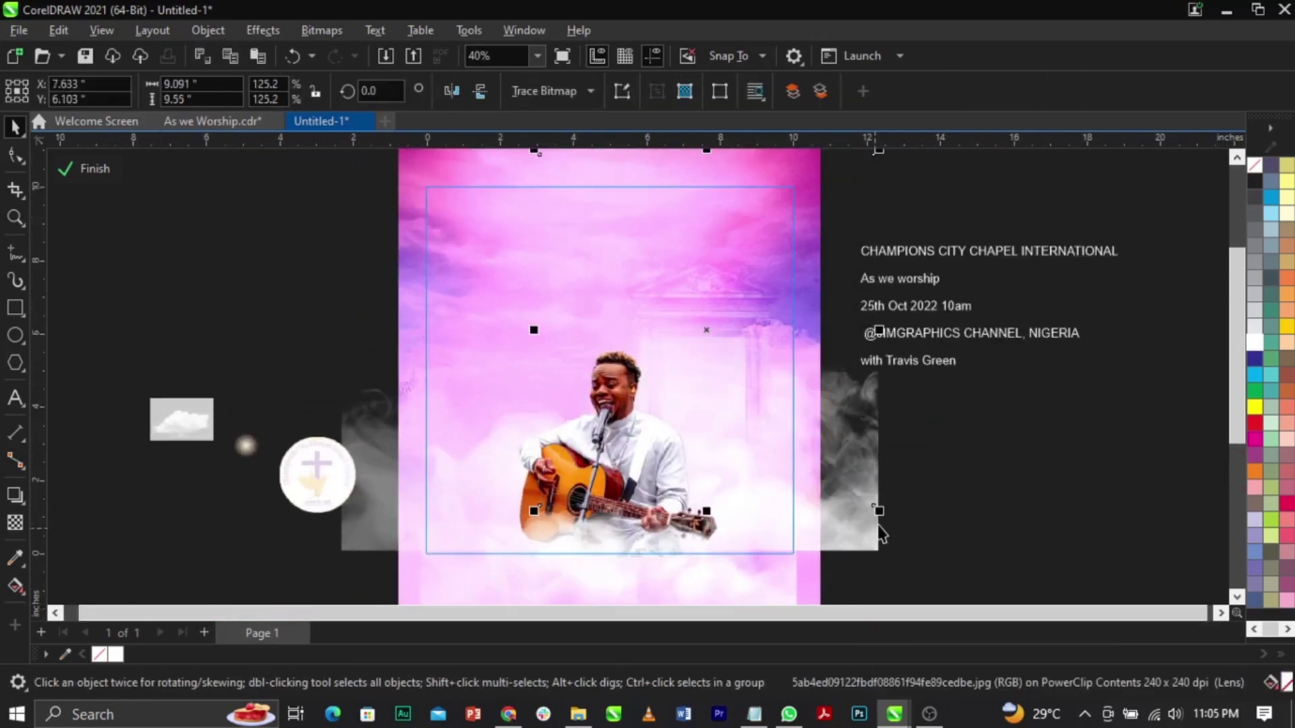
left_click_drag(879, 511, 844, 462)
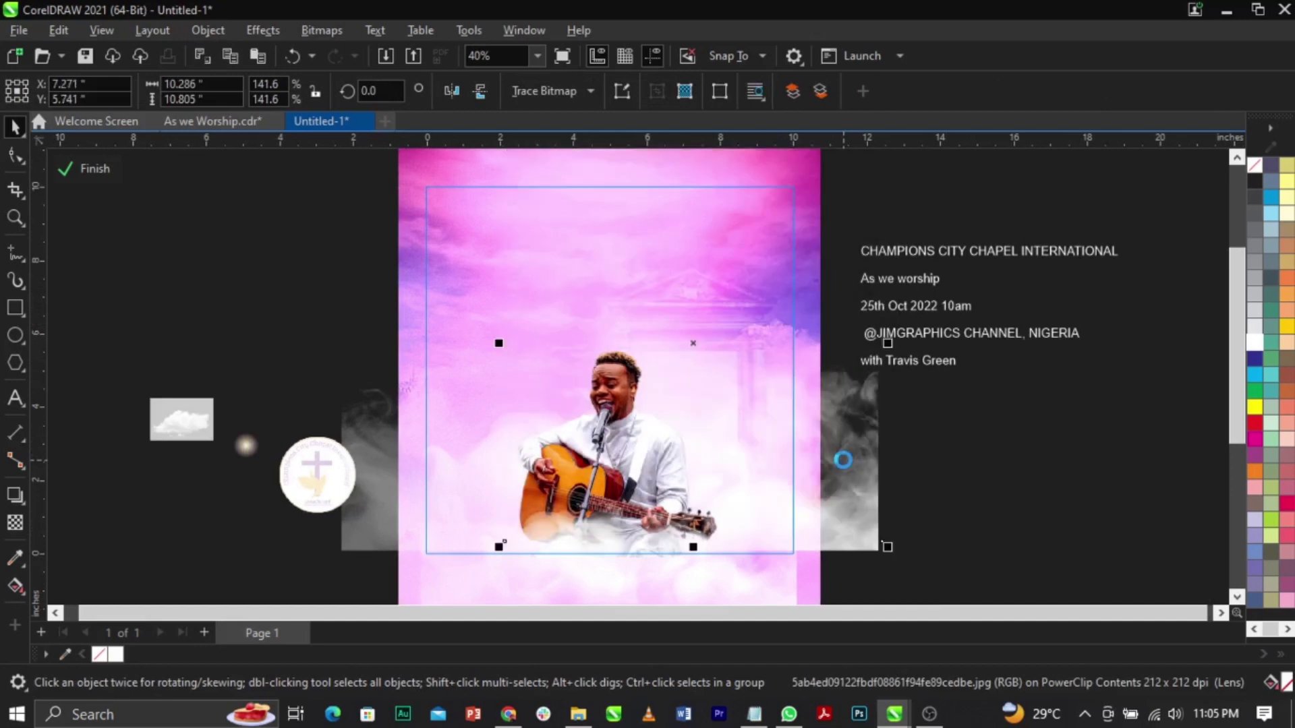
left_click(1072, 452)
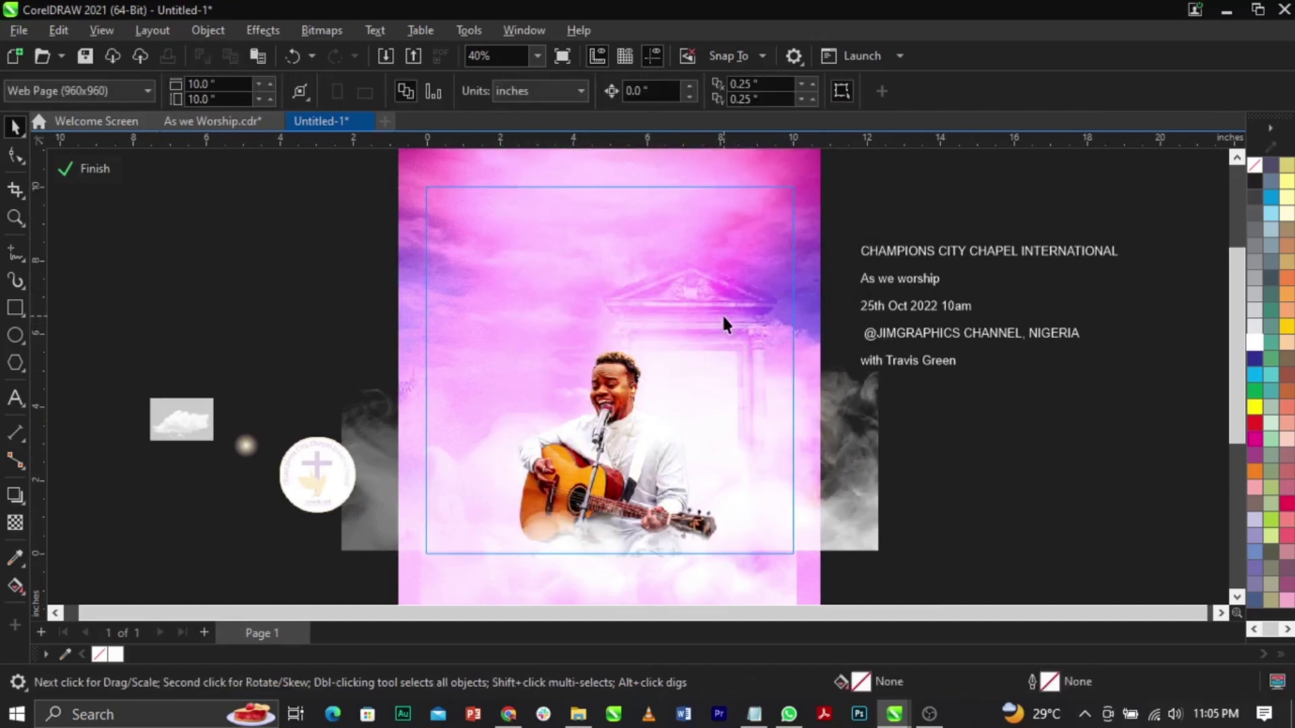
scroll(721, 313, "up", 2)
scroll(708, 314, "down", 3)
Step: Select the front smoke over the singer's legs and bring it to the front of the PowerClip contents
left_click_drag(316, 269, 929, 550)
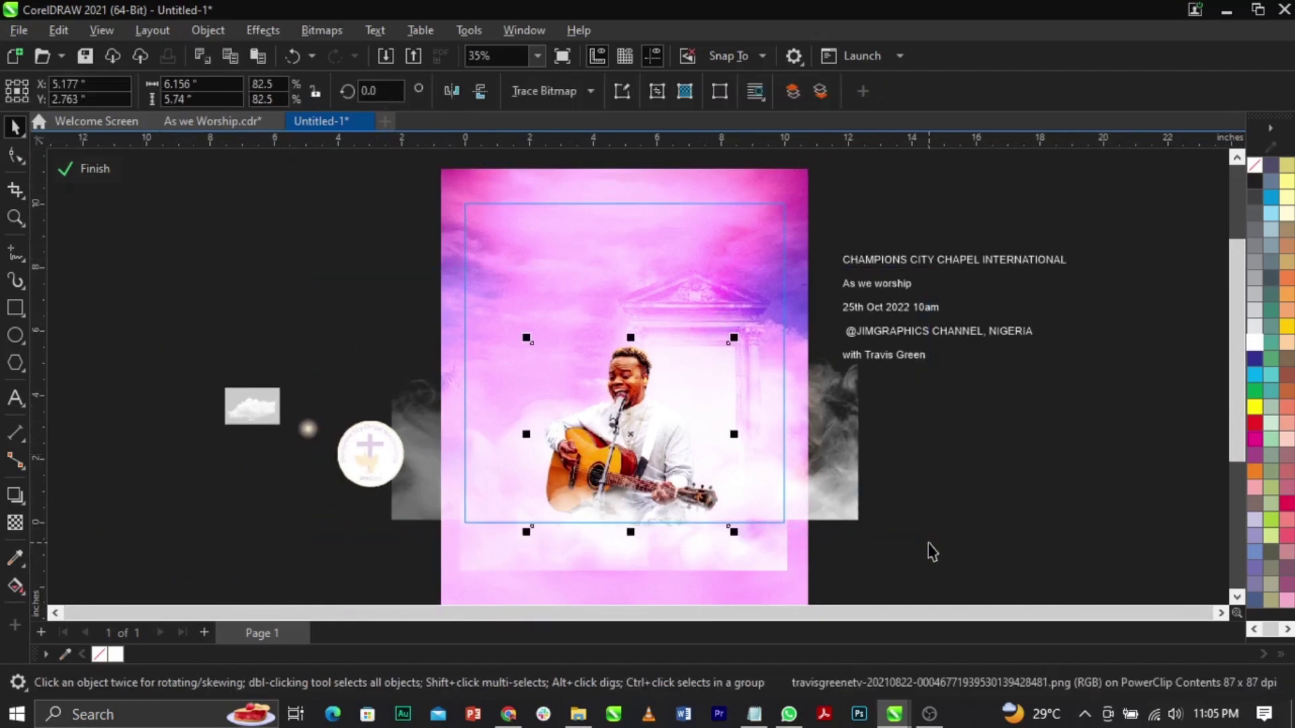
left_click(924, 551)
left_click(855, 511)
left_click(781, 553)
key("shift+Page_Up")
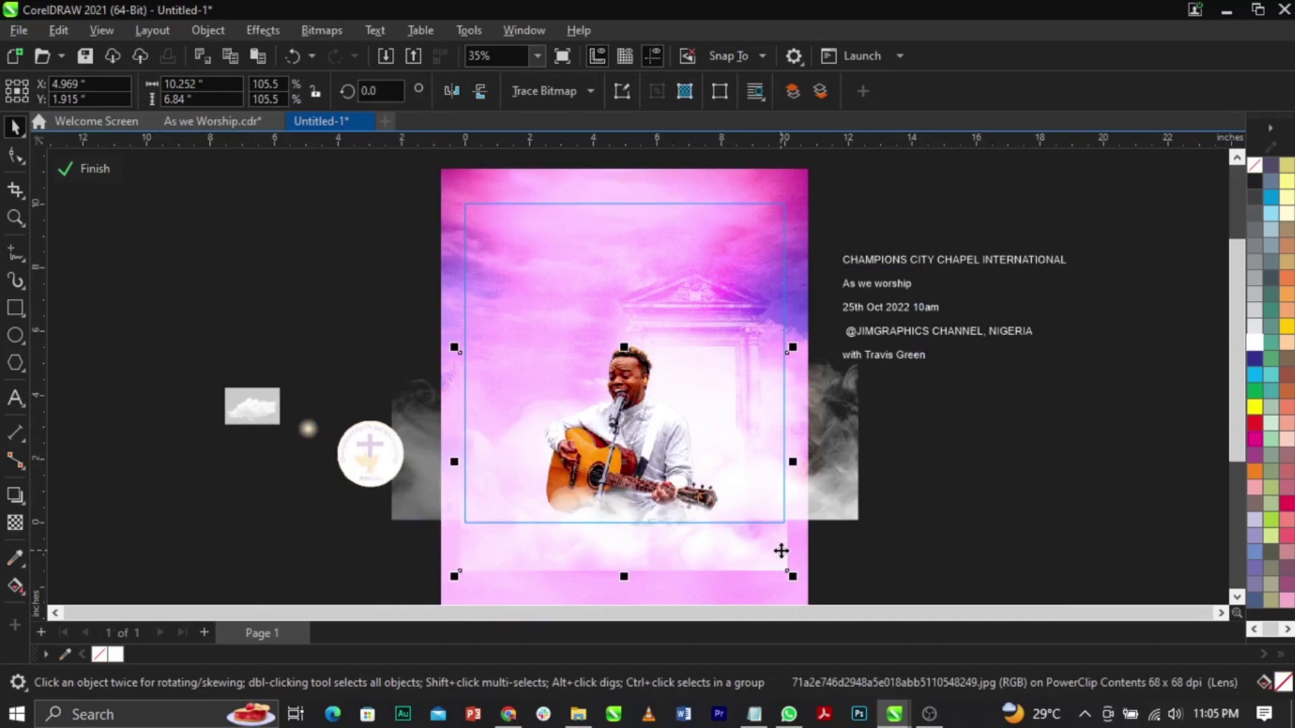
left_click(991, 463)
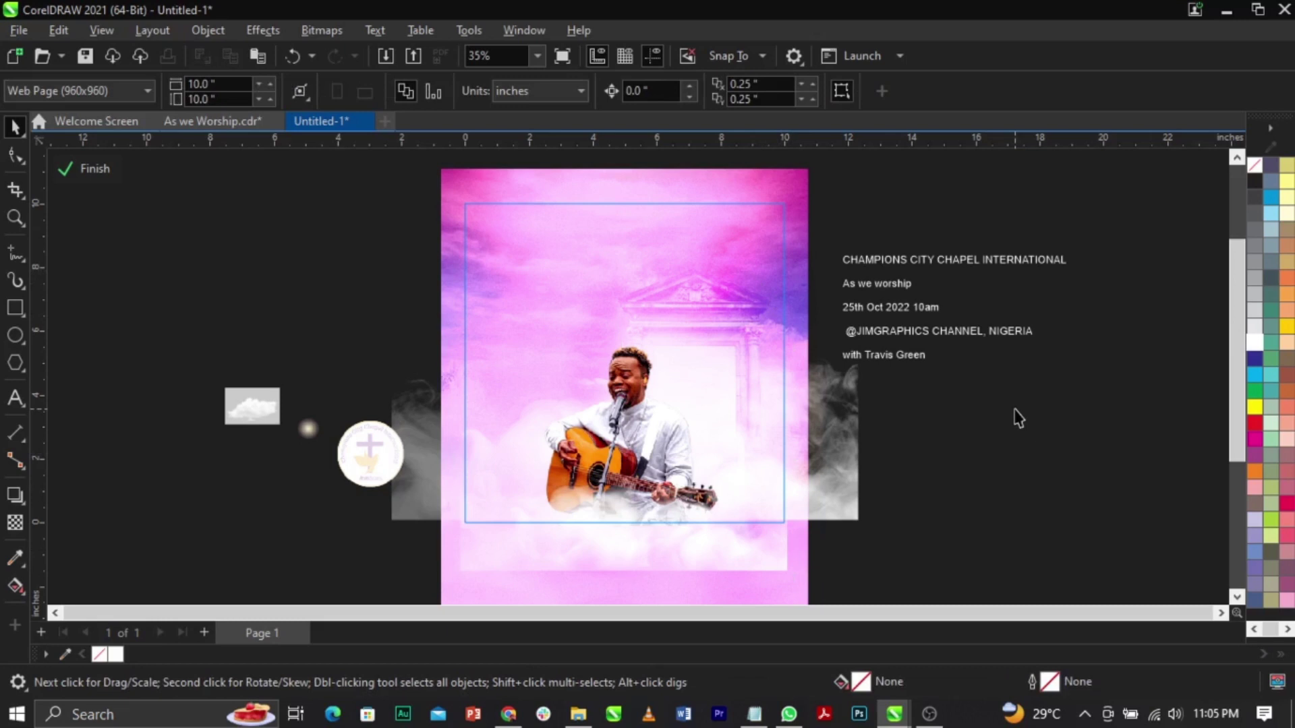
Step: Lower the rear smoke copy to about X 4.7 and Y 4.2 inches and finish editing the PowerClip
left_click(830, 424)
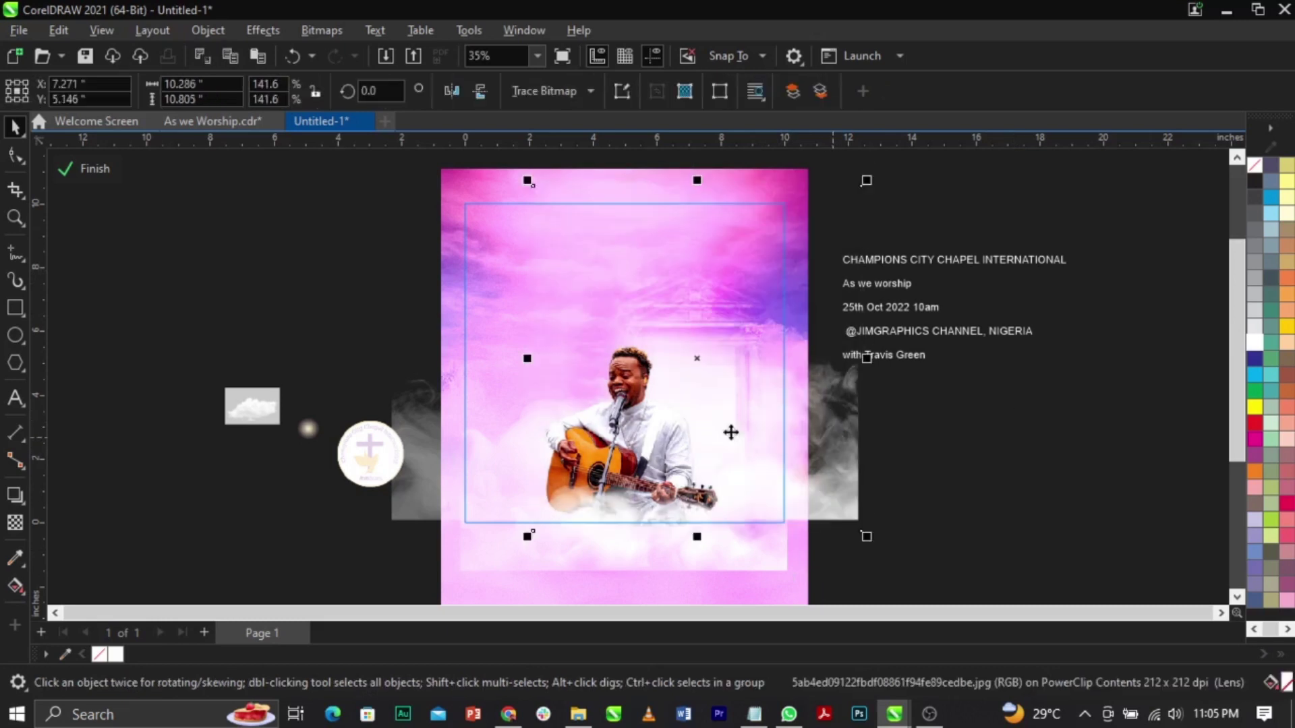
mouse_move(396, 411)
left_mouse_down()
mouse_move(397, 437)
mouse_move(395, 423)
left_mouse_up()
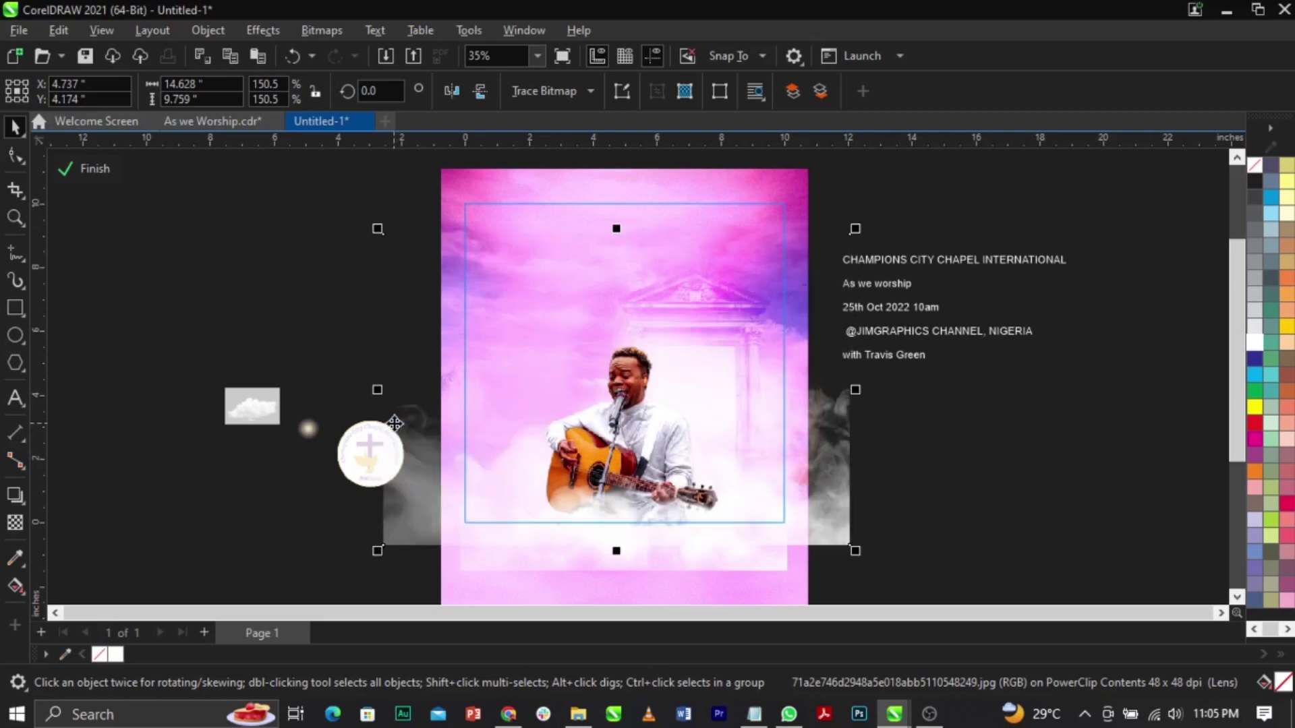
left_click(961, 436, "ctrl")
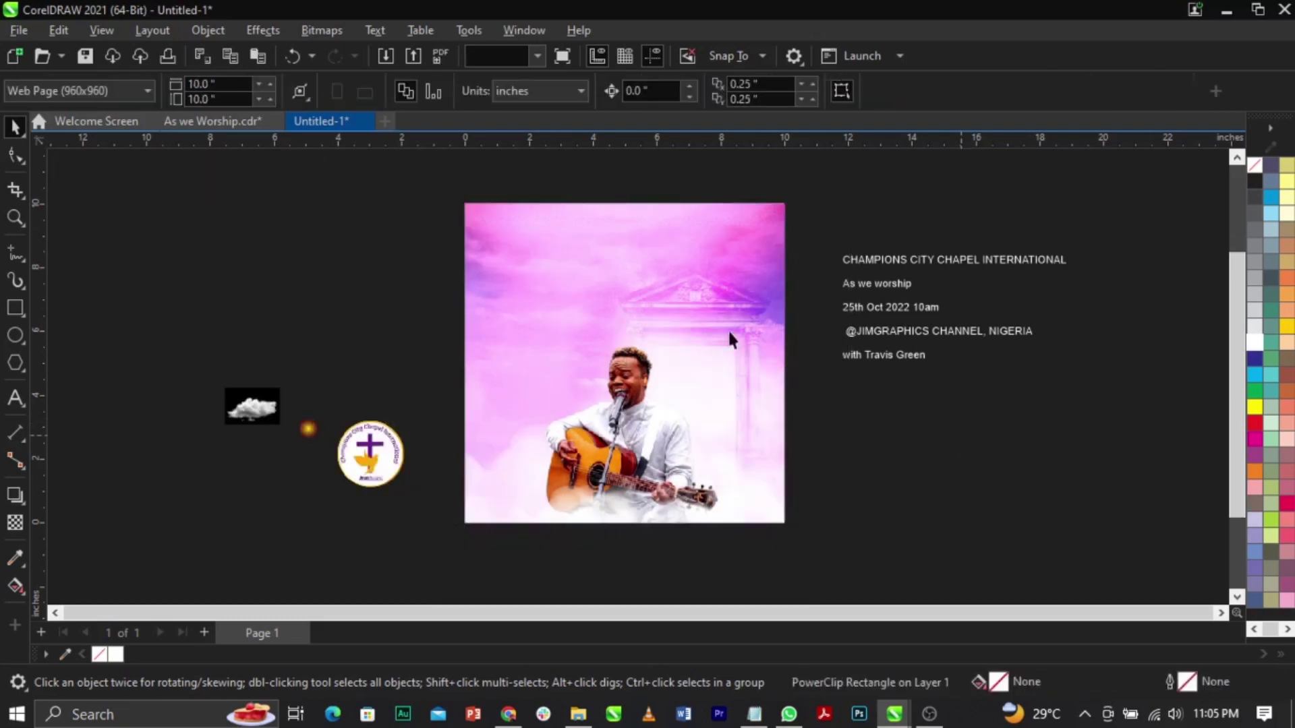
Step: Move the church logo onto the flyer's upper-left area and shrink it to about 0.95 inches wide, near X 1.1 and Y 9.0 inches
scroll(706, 323, "up", 1)
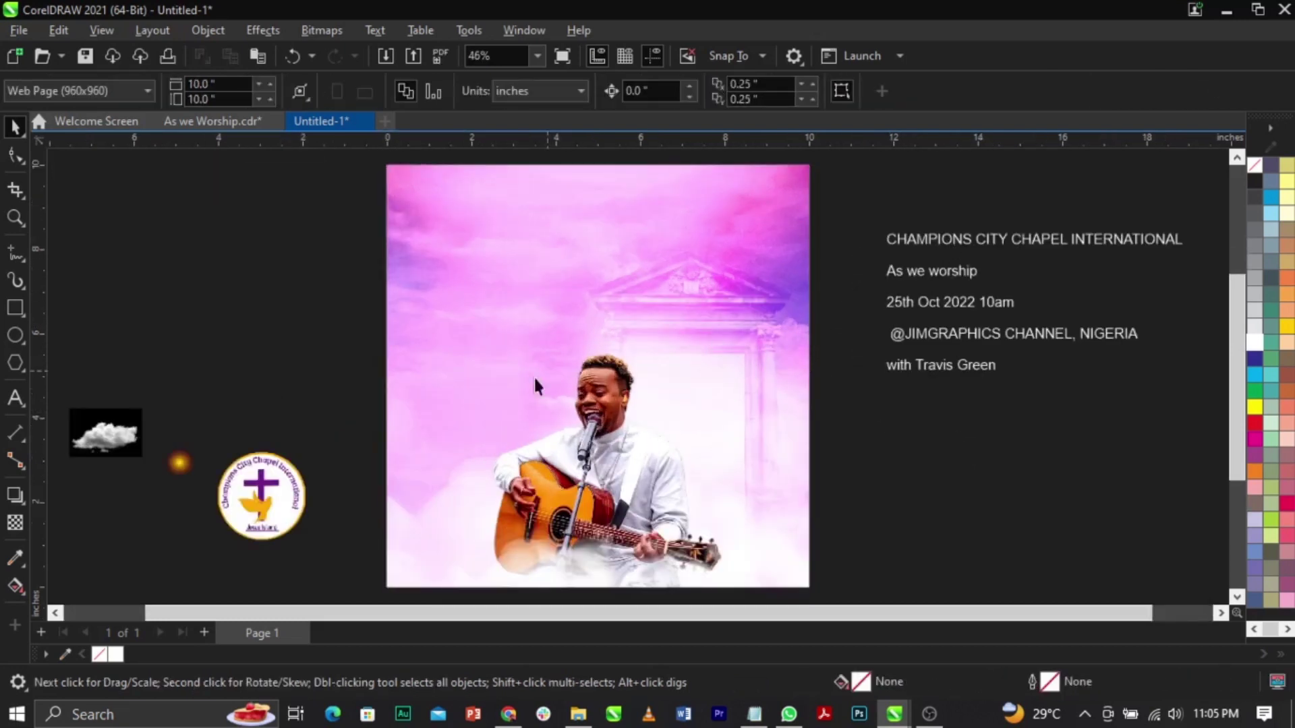
left_click_drag(251, 493, 460, 313)
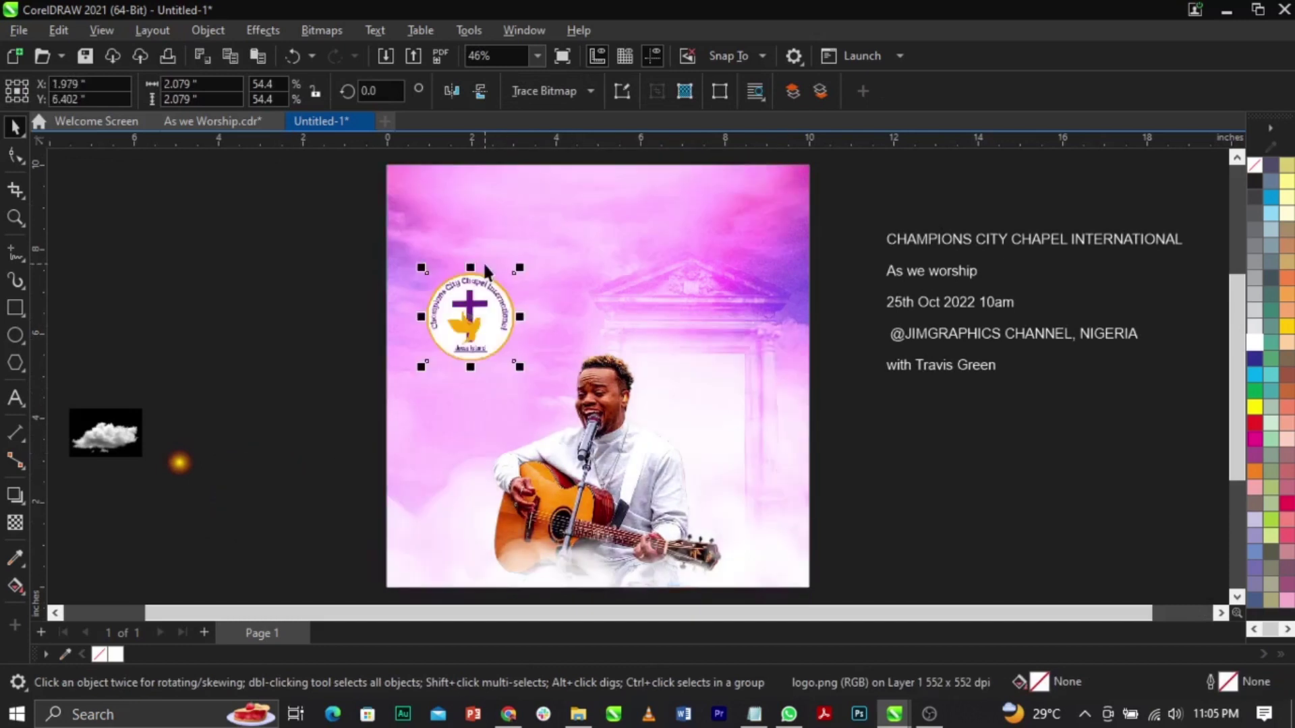
scroll(482, 268, "up", 1)
left_click_drag(511, 377, 432, 222)
scroll(438, 177, "down", 1)
scroll(438, 177, "up", 1)
scroll(422, 228, "up", 4)
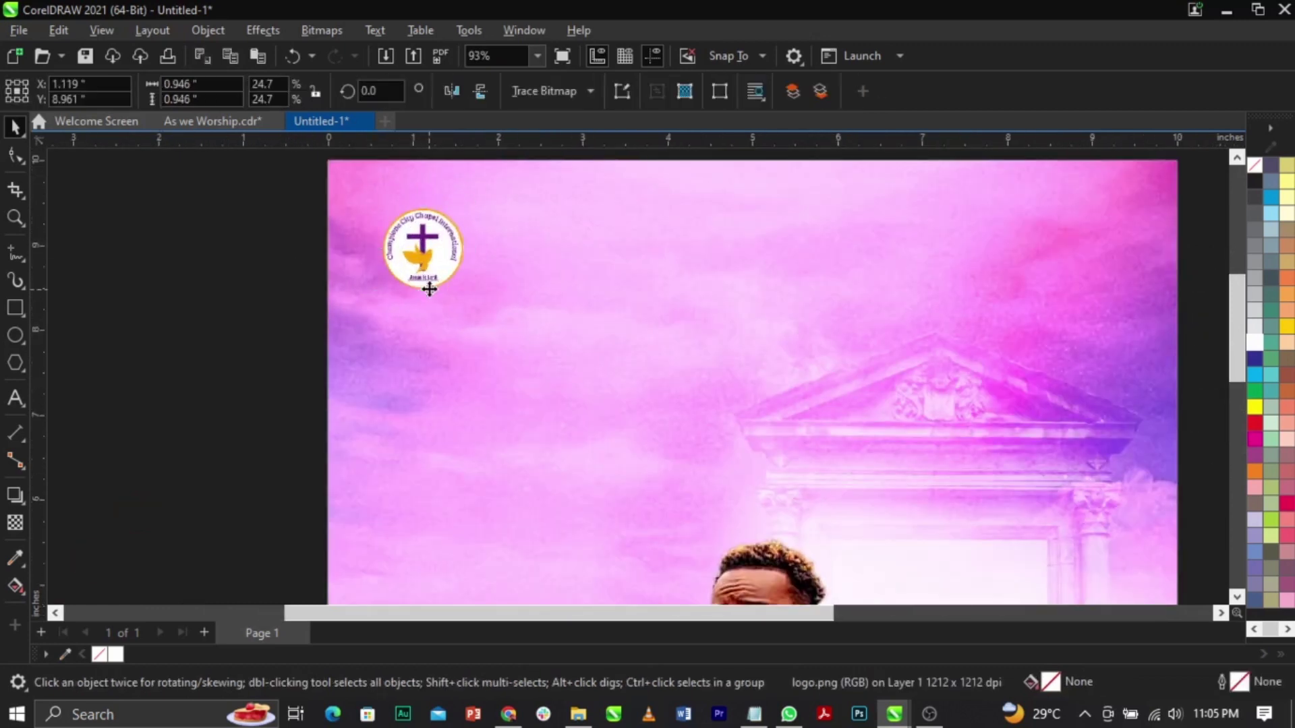
scroll(427, 287, "down", 4)
Step: Cut the line "CHAMPIONS CITY CHAPEL INTERNATIONAL" from the text block and paste it as separate text beside the logo
left_click(909, 315)
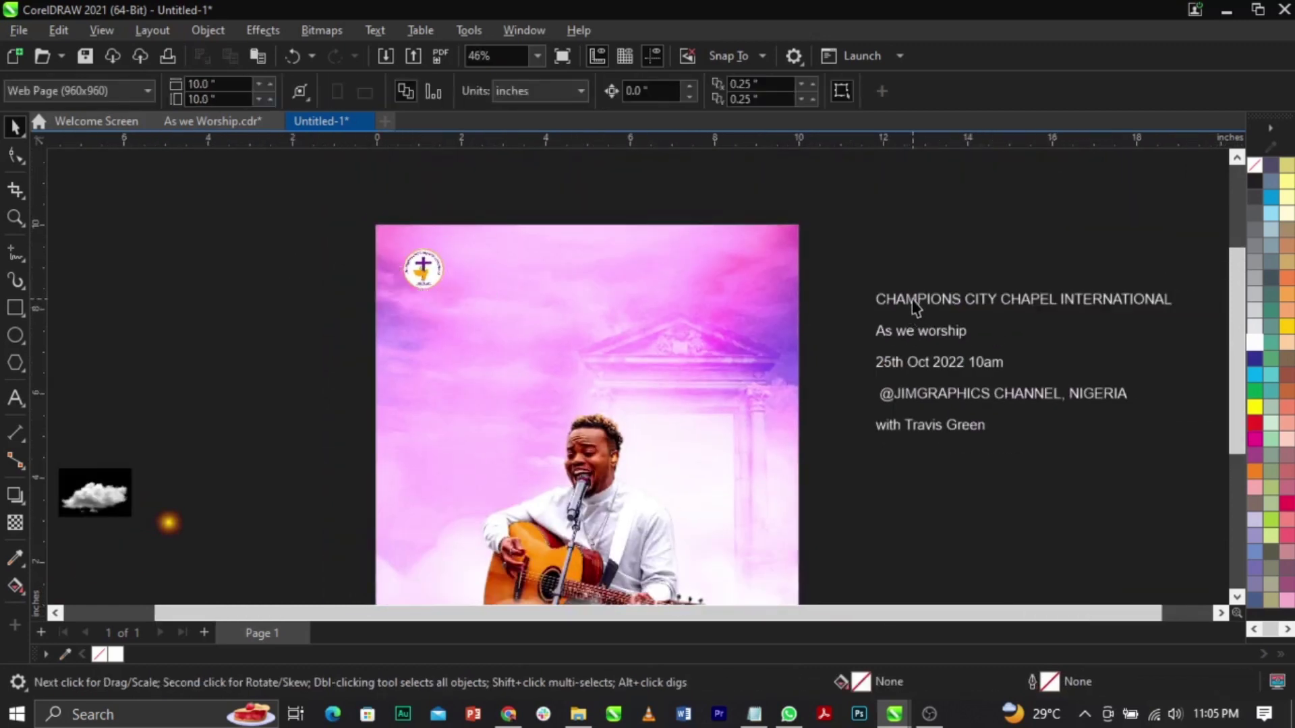
key("F8")
left_click_drag(868, 297, 1198, 309)
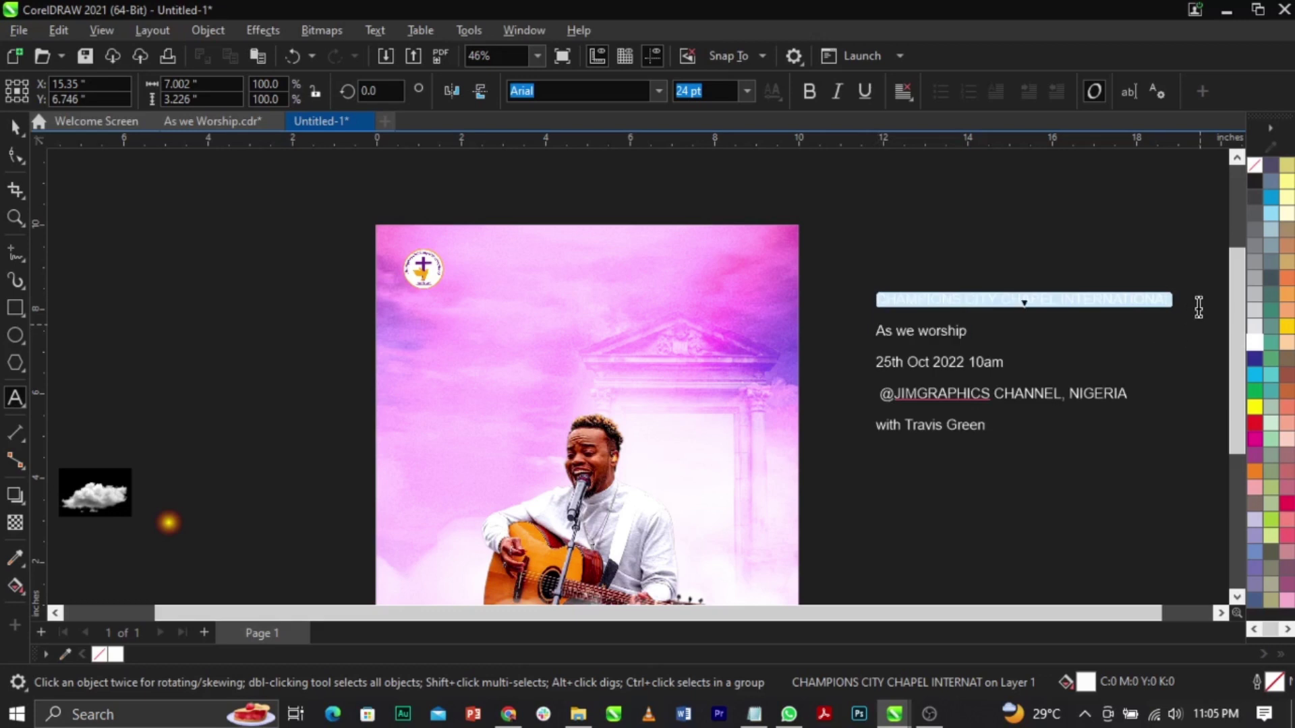
key("ctrl+x")
left_click(495, 278)
key("ctrl+v")
key("ctrl+space")
scroll(490, 255, "up", 2)
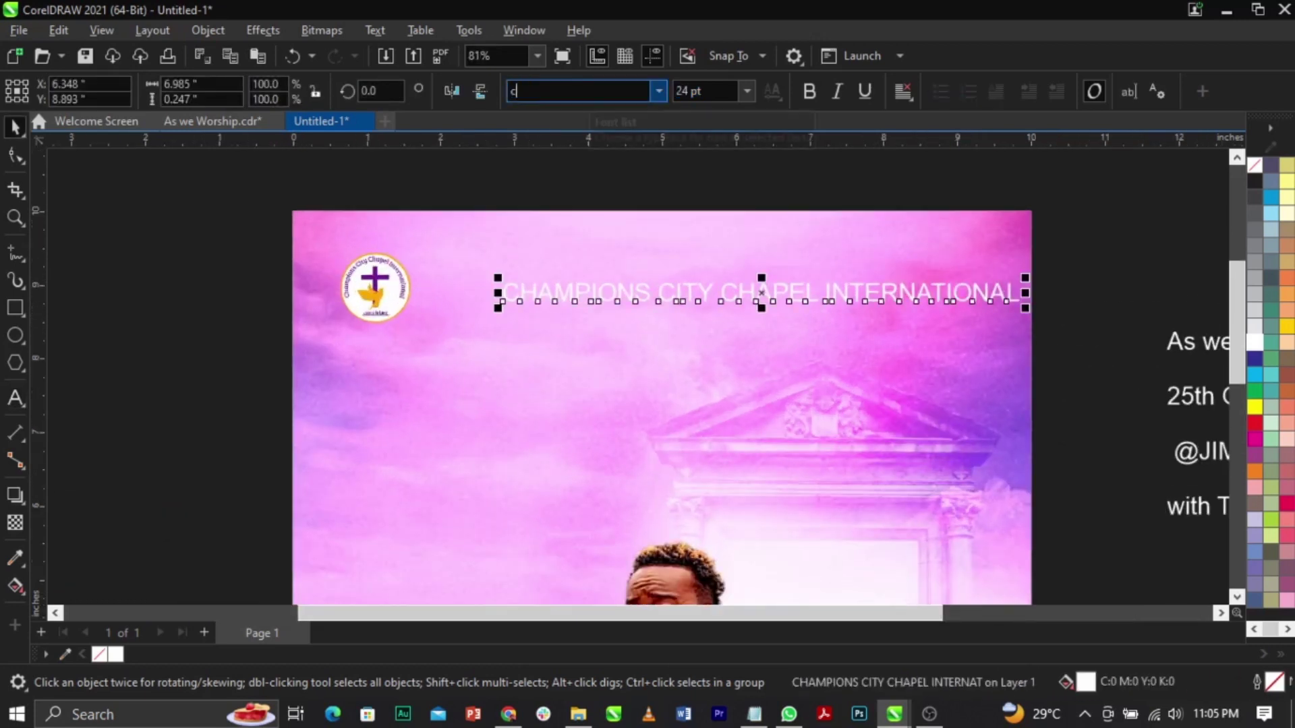
Step: Set the church name in bold Campton Book and break it into two lines before INTERNATIONAL
type("camp")
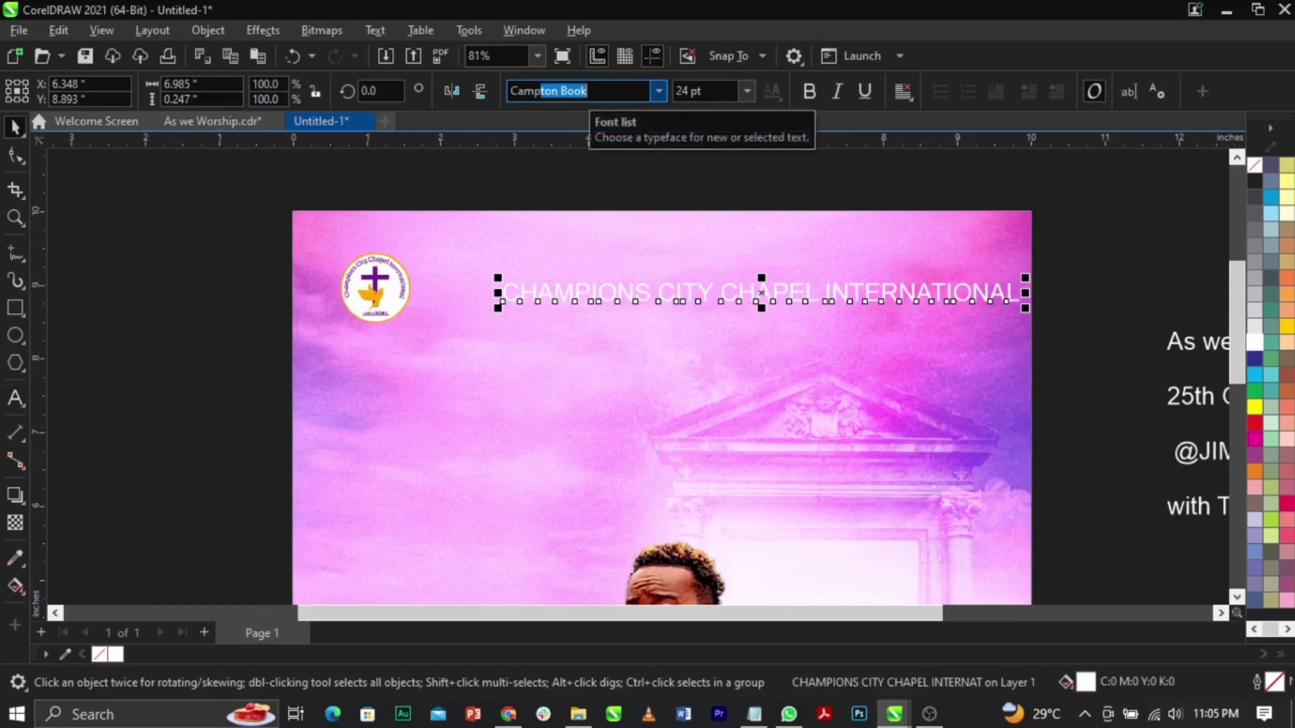
key("Return")
left_click(809, 91)
double_click(771, 289)
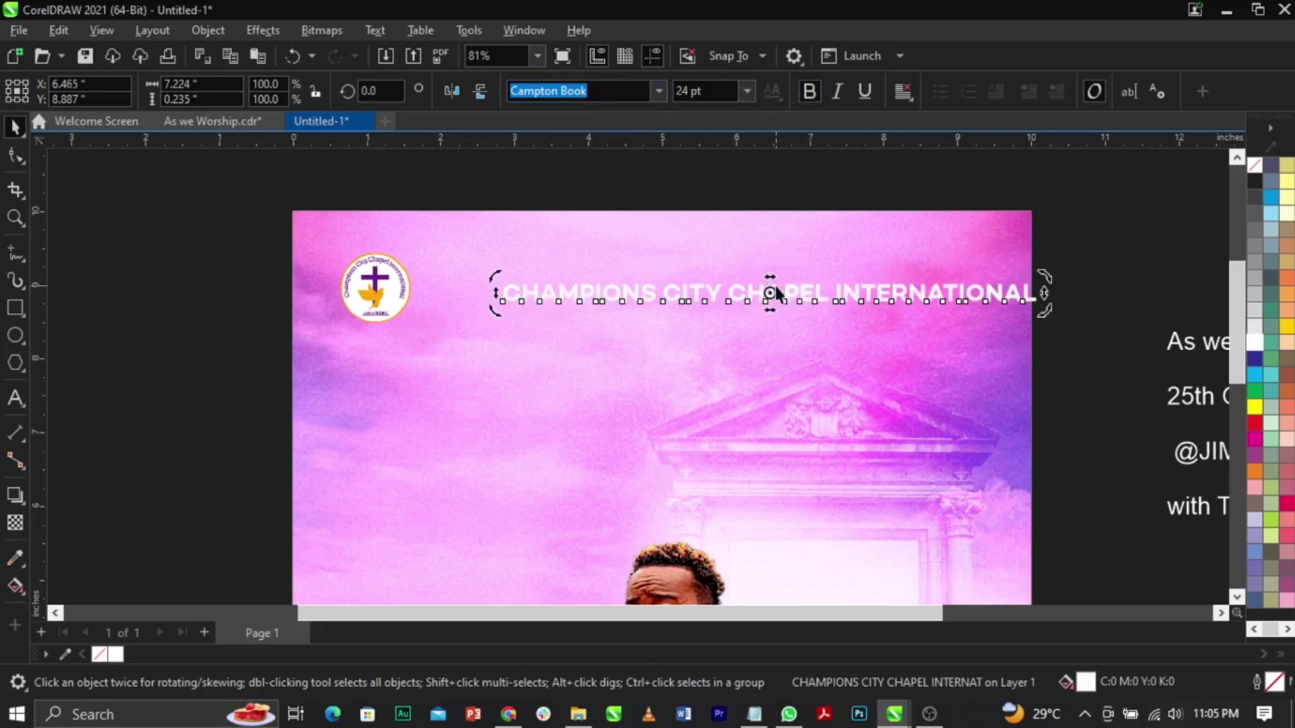
left_click(831, 294)
key("Return")
key("ctrl+space")
scroll(1227, 410, "down", 1)
scroll(1265, 415, "down", 1)
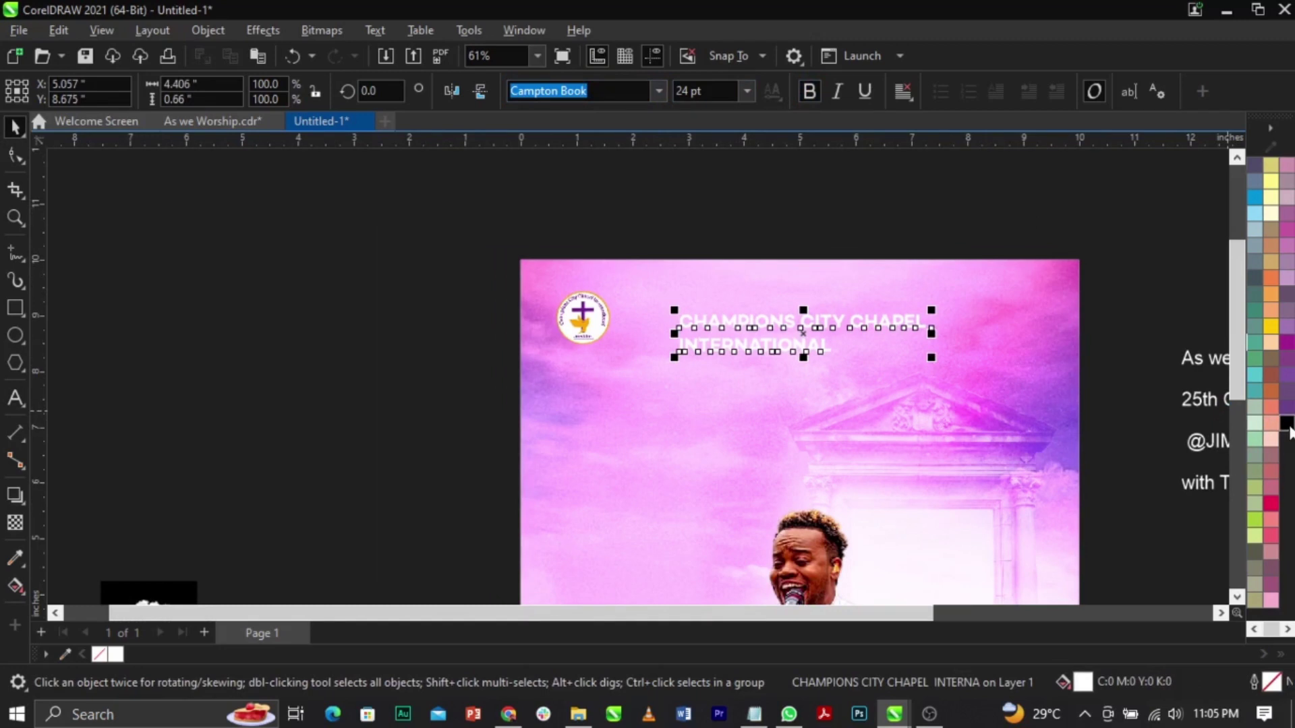
Step: Colour the church name black, shrink it to about 14 pt and move it closer to the logo
left_click(1287, 425)
scroll(932, 333, "up", 1)
left_click_drag(923, 371, 815, 381)
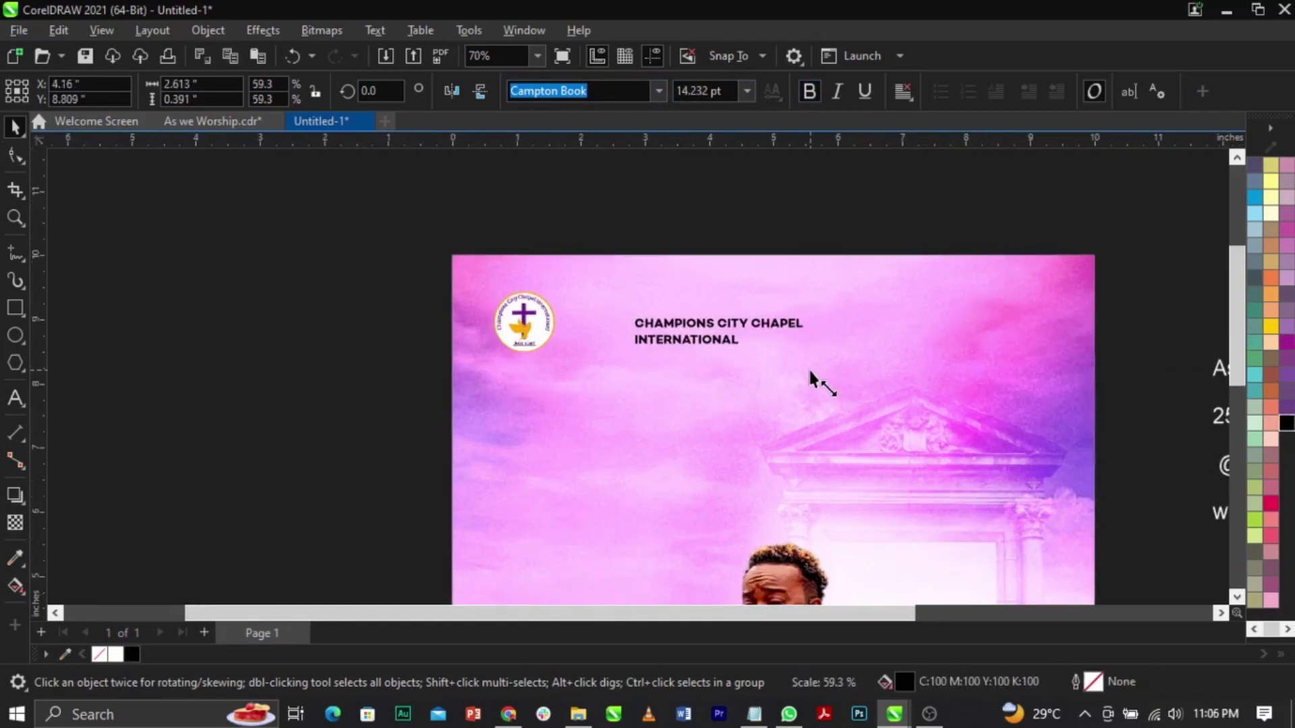
scroll(714, 332, "up", 1)
mouse_move(717, 328)
left_mouse_down()
mouse_move(616, 318)
mouse_move(630, 317)
left_mouse_up()
Step: Shrink the logo to about 0.76 inches, set the church name tightly beside it and select both
scroll(517, 290, "up", 4)
left_click(513, 303)
left_click_drag(544, 271, 538, 284)
left_click_drag(593, 341, 498, 331)
left_click(506, 340, "shift")
scroll(498, 332, "down", 4)
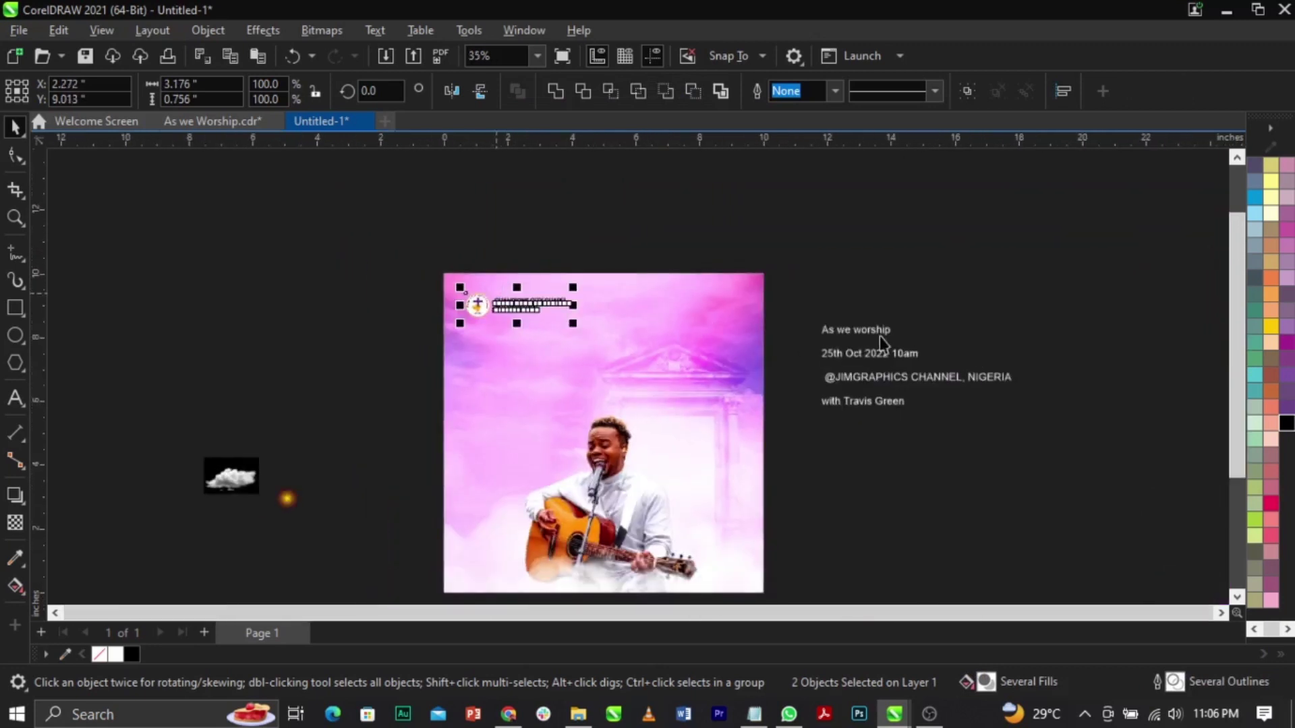
Step: Cut the line "As we worship" from the text block and paste it onto the flyer near X 4.0 and Y 7.3 inches
left_click(802, 341)
scroll(895, 345, "up", 1)
double_click(876, 327)
left_click_drag(889, 328, 727, 344)
key("ctrl+x")
left_click(418, 367)
key("ctrl+v")
key("F2")
left_click_drag(250, 319, 806, 523)
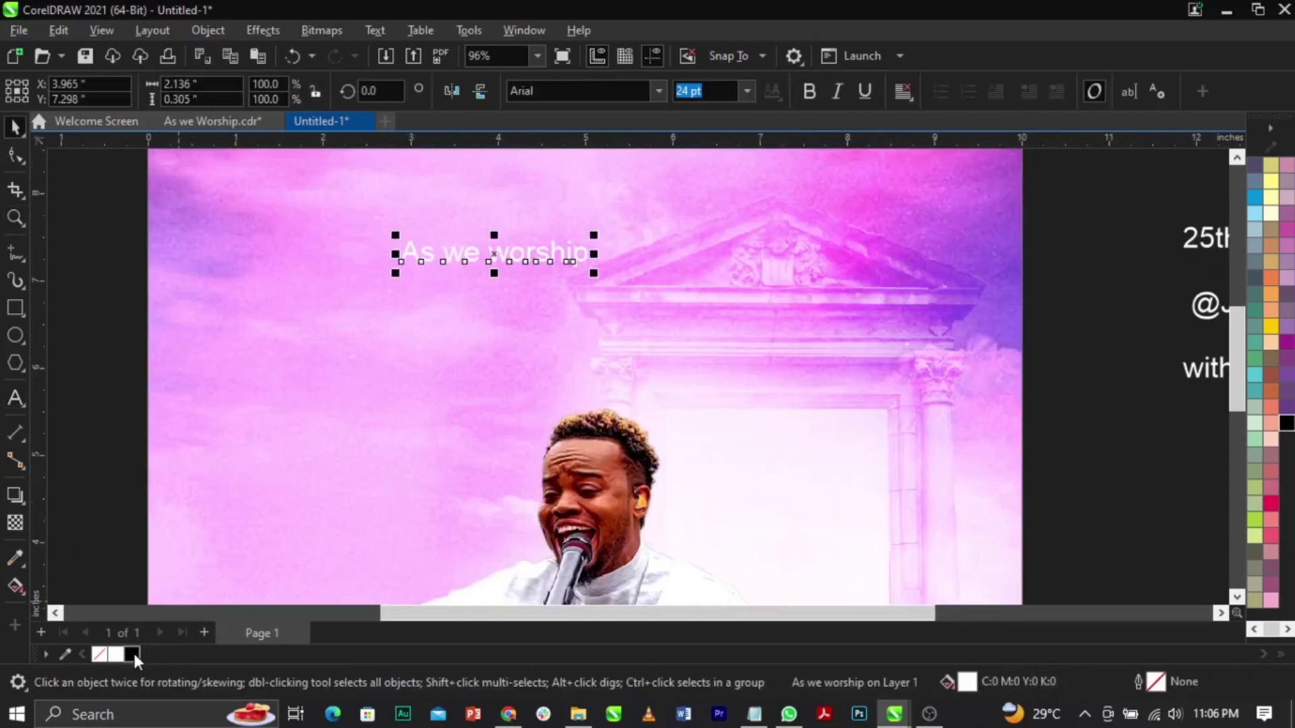
Step: Fill the "As we worship" title black and break it into three separate one-word text objects stacked on their own lines
left_click(132, 653)
double_click(496, 254)
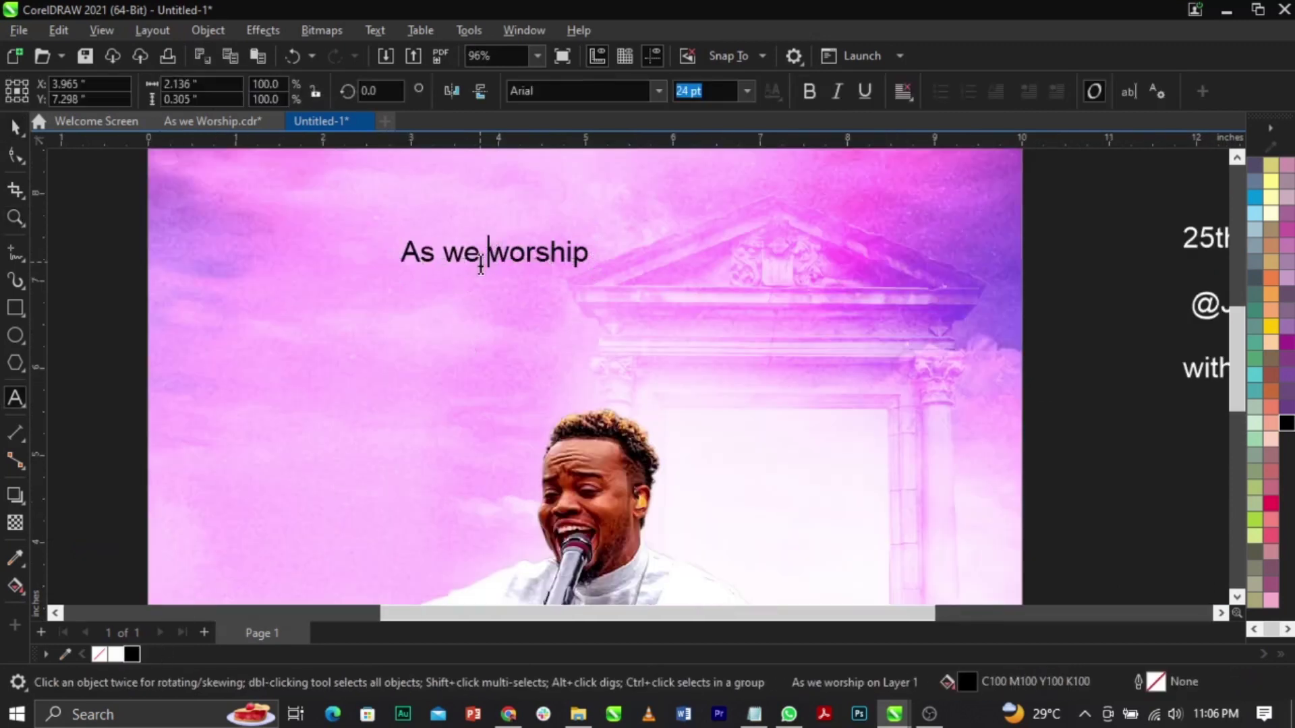
left_click(447, 251)
key("Return")
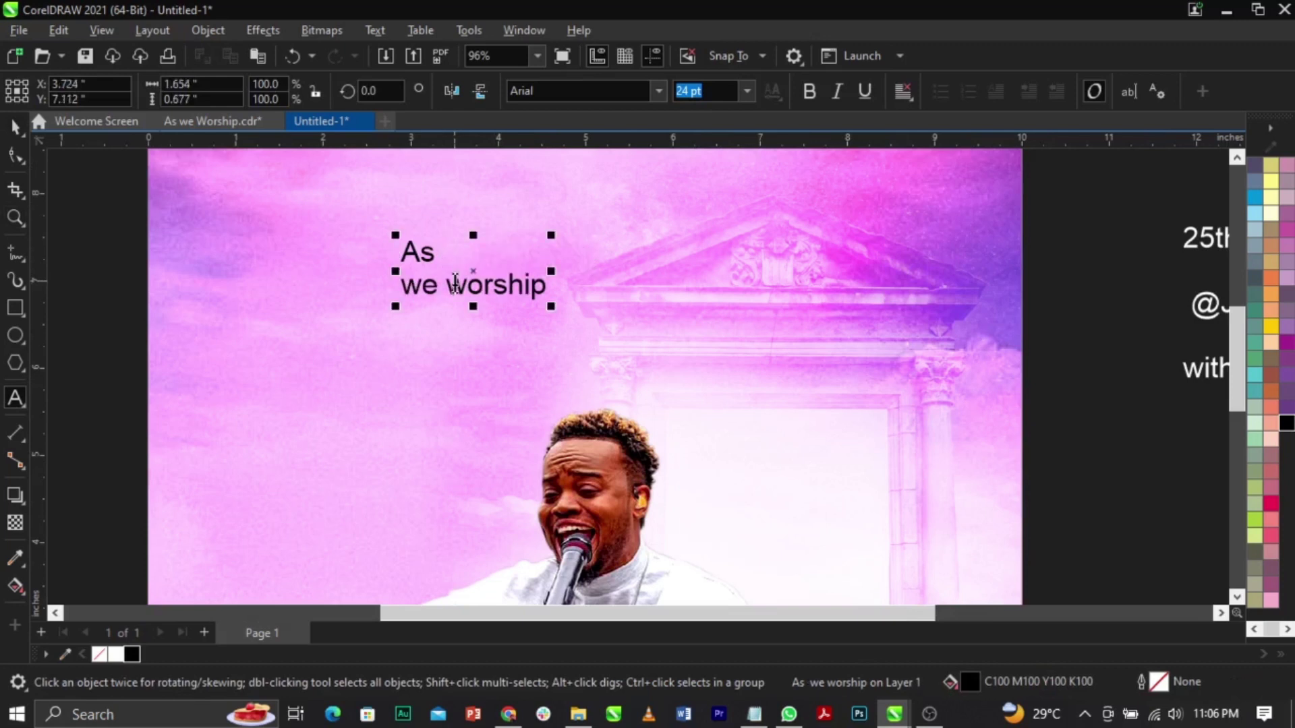
key("Return")
key("ctrl+space")
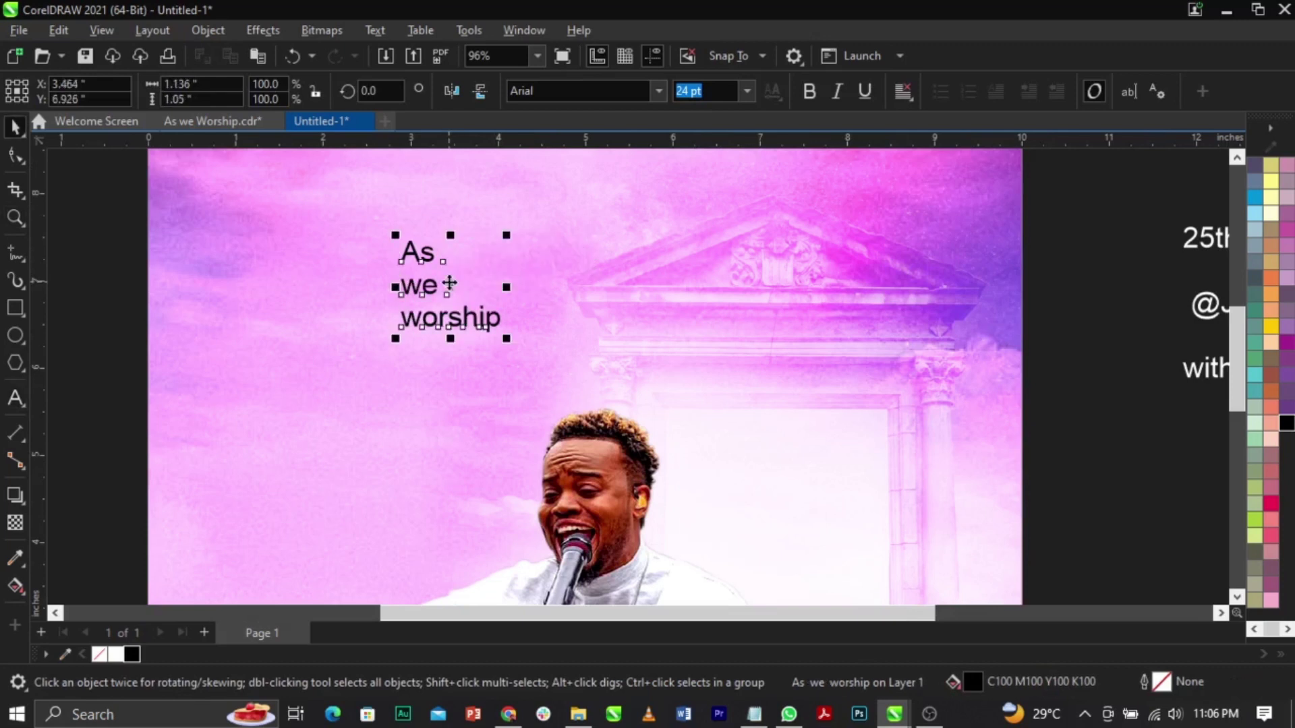
key("ctrl+k")
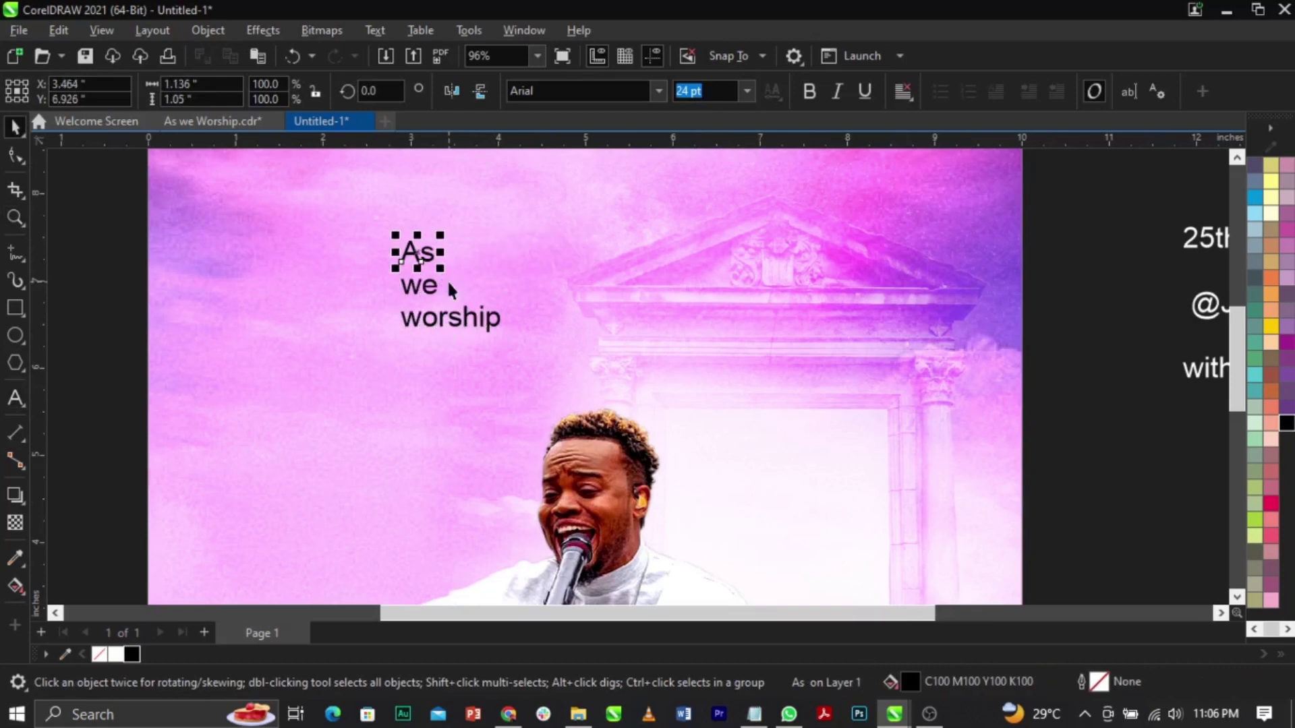
Step: Select the word "worship" and copy the font name Ganymedian from the text file in Notepad
left_click(499, 314)
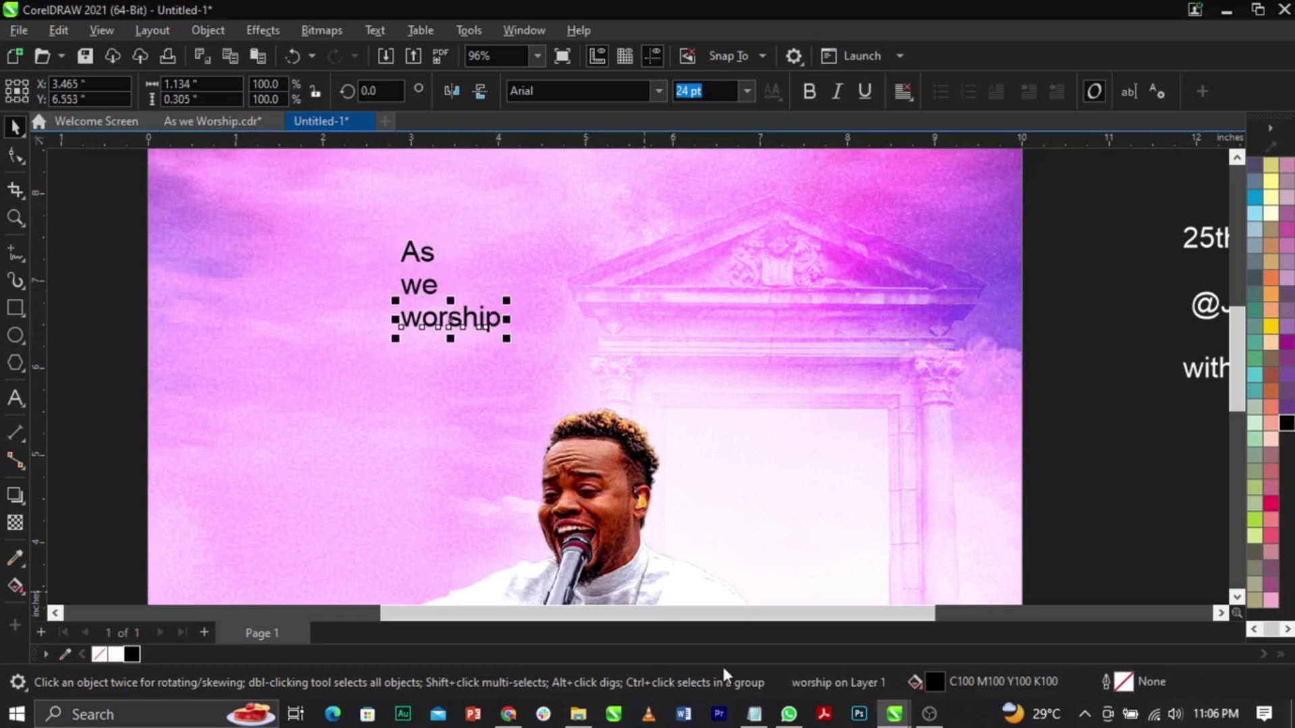
left_click(754, 713)
left_click_drag(922, 503, 815, 520)
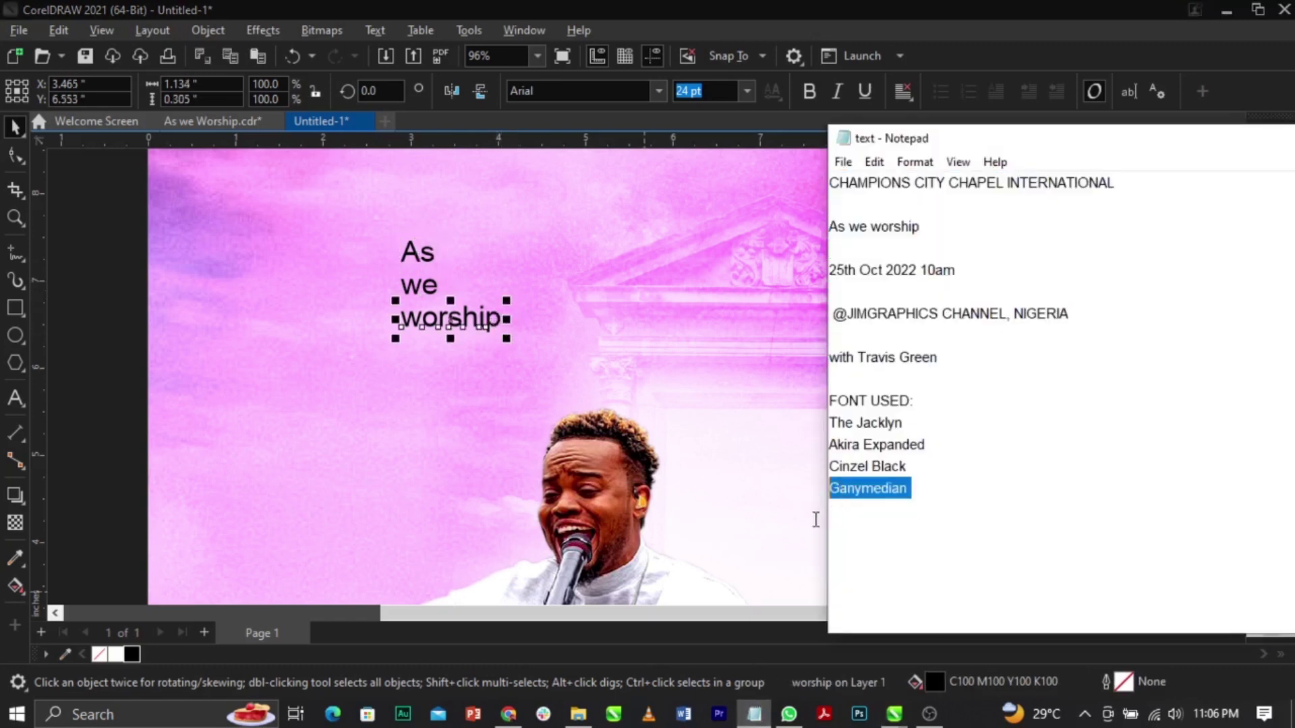
Step: Switch back to CorelDRAW and apply the Ganymedian font to the word "worship"
left_click(483, 320)
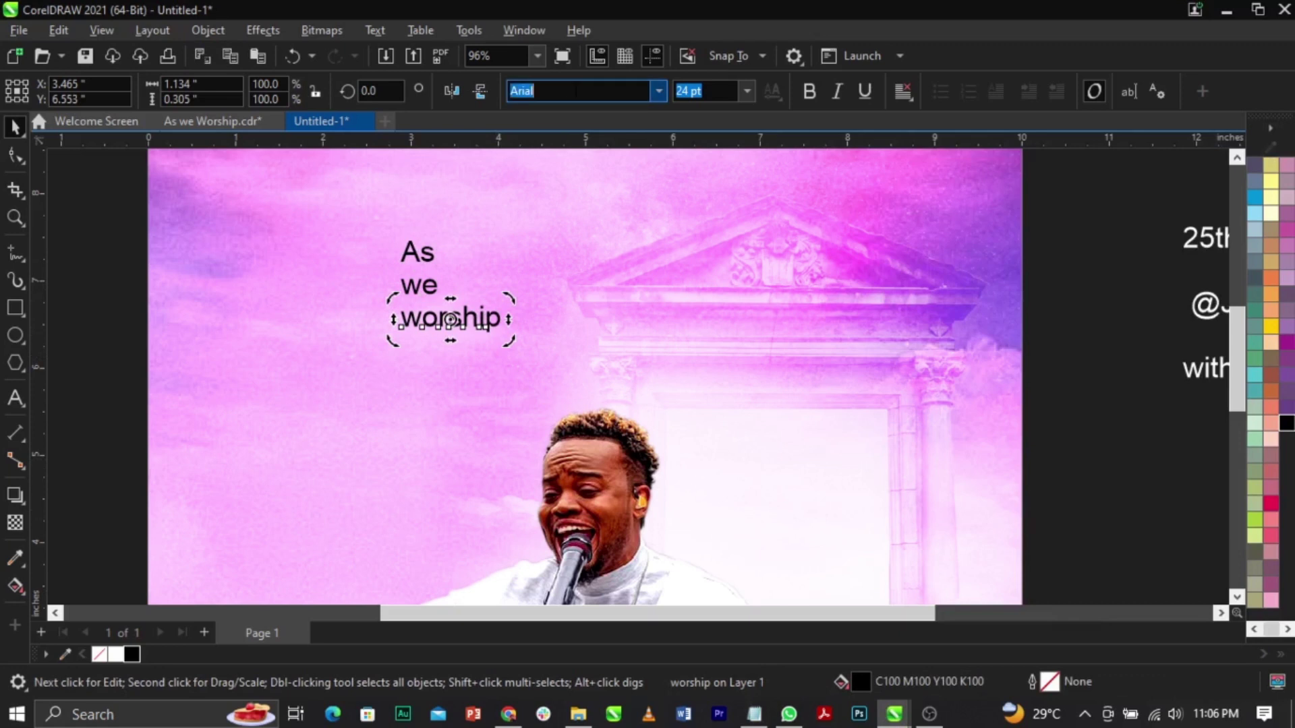
key("ctrl+v")
left_click(666, 90)
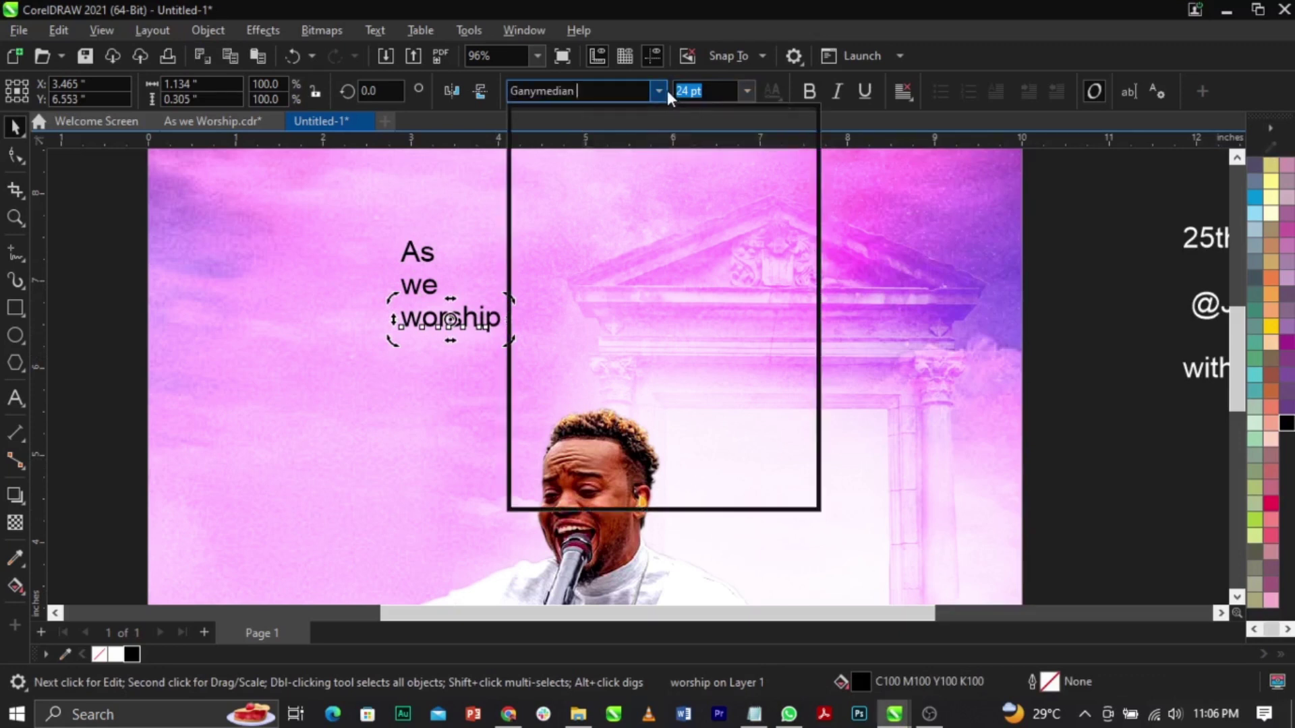
left_click(601, 91)
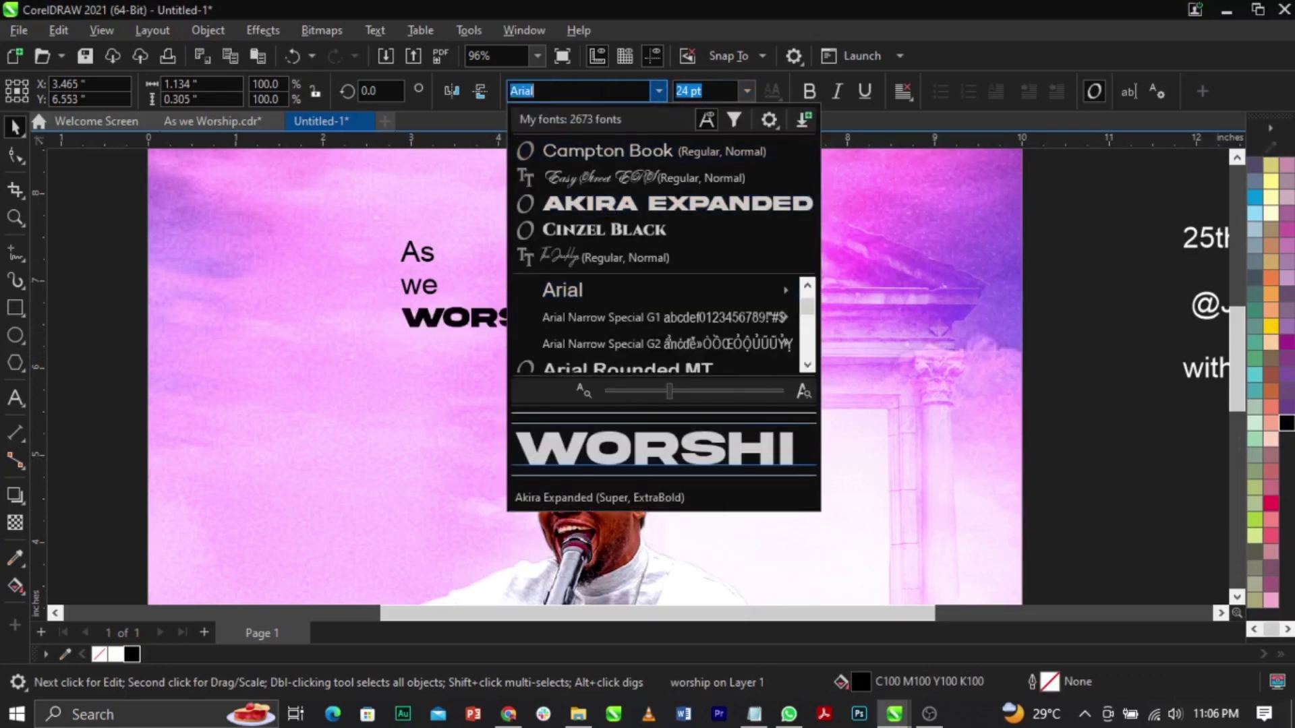
key("Escape")
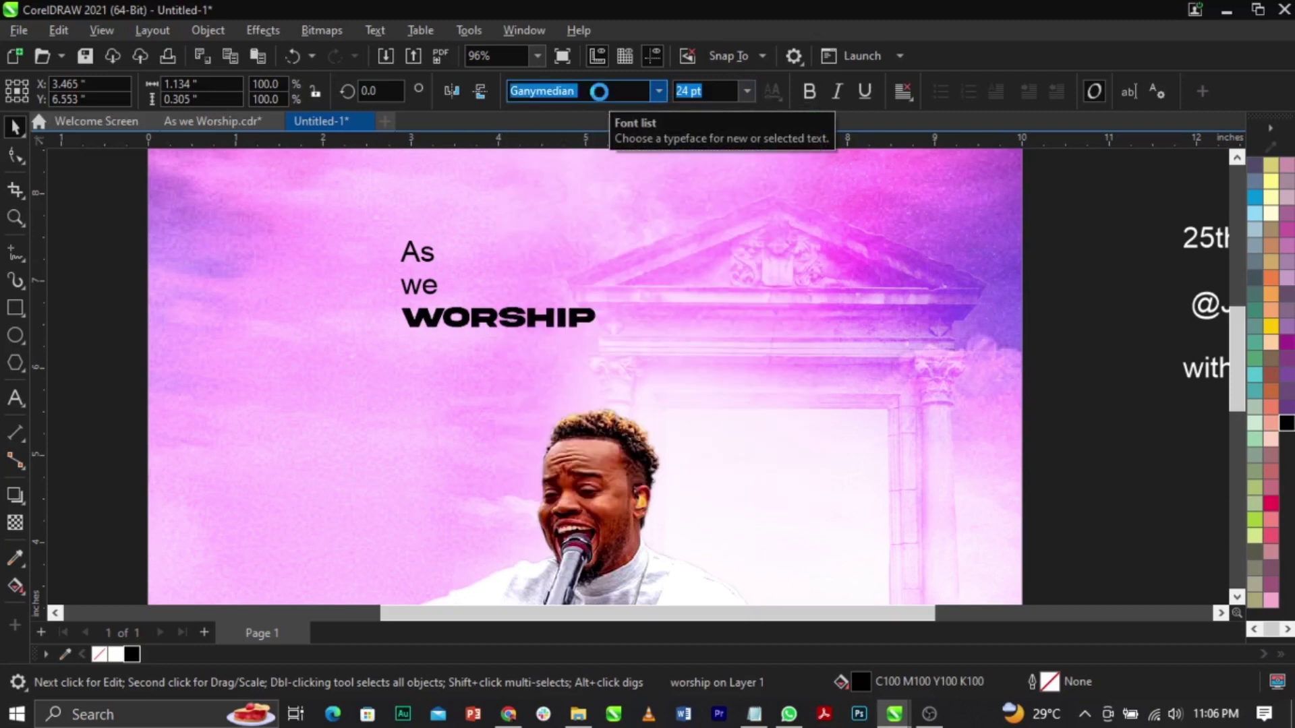
left_click(660, 93)
key("ctrl+v")
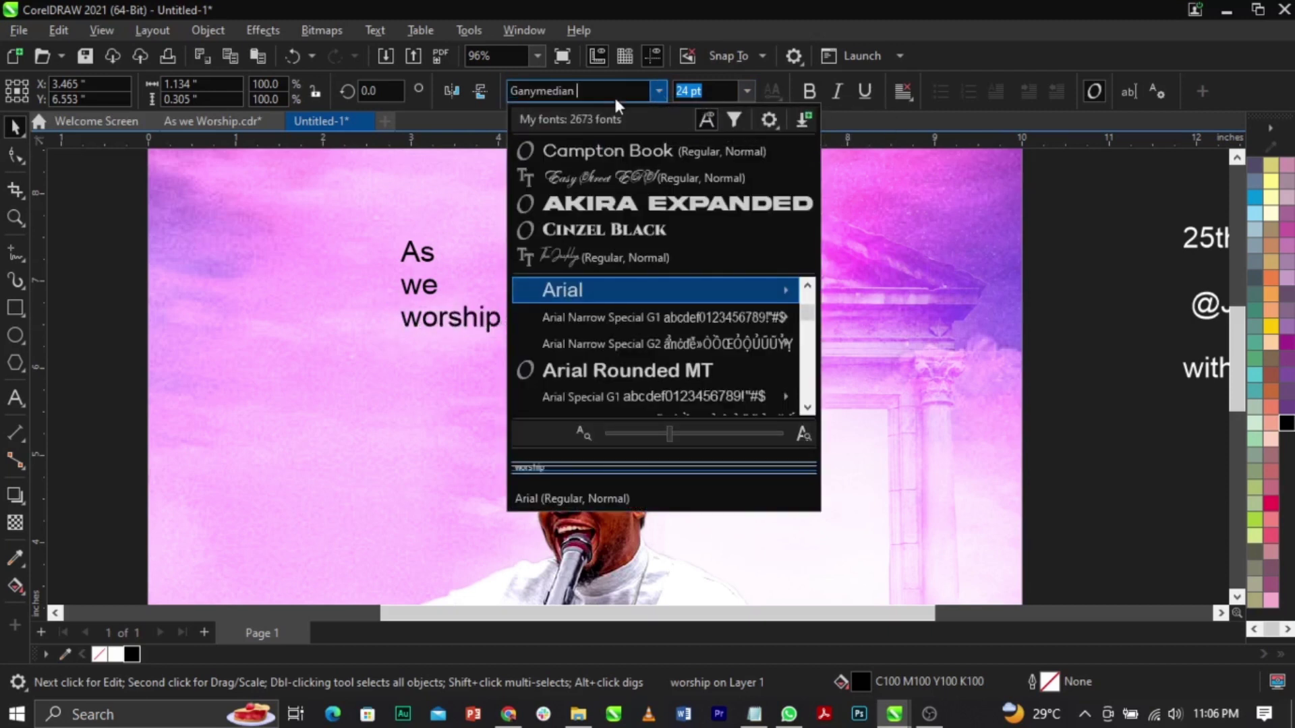
left_click(573, 286)
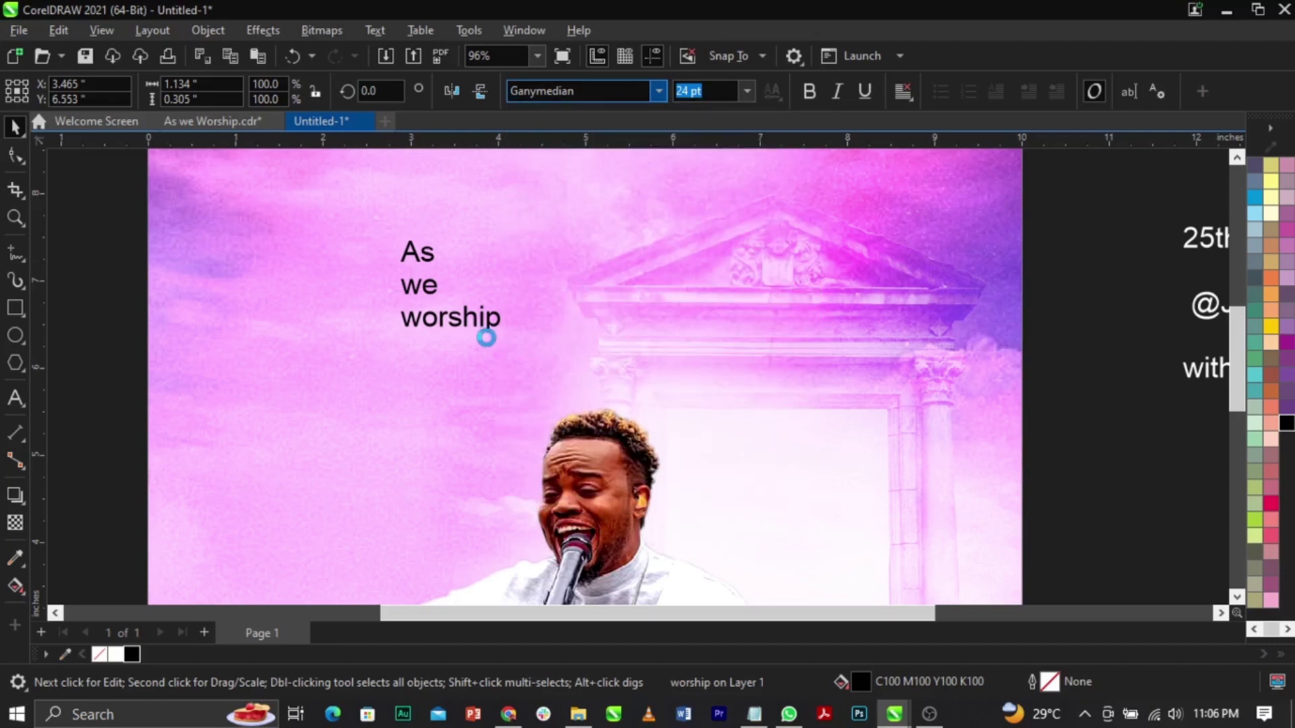
Step: Enlarge WORSHIP to about 5.0 by 1.7 inches and centre it horizontally on the page at X 5.0 inches
left_click_drag(502, 344, 851, 467)
key("c")
key("Escape")
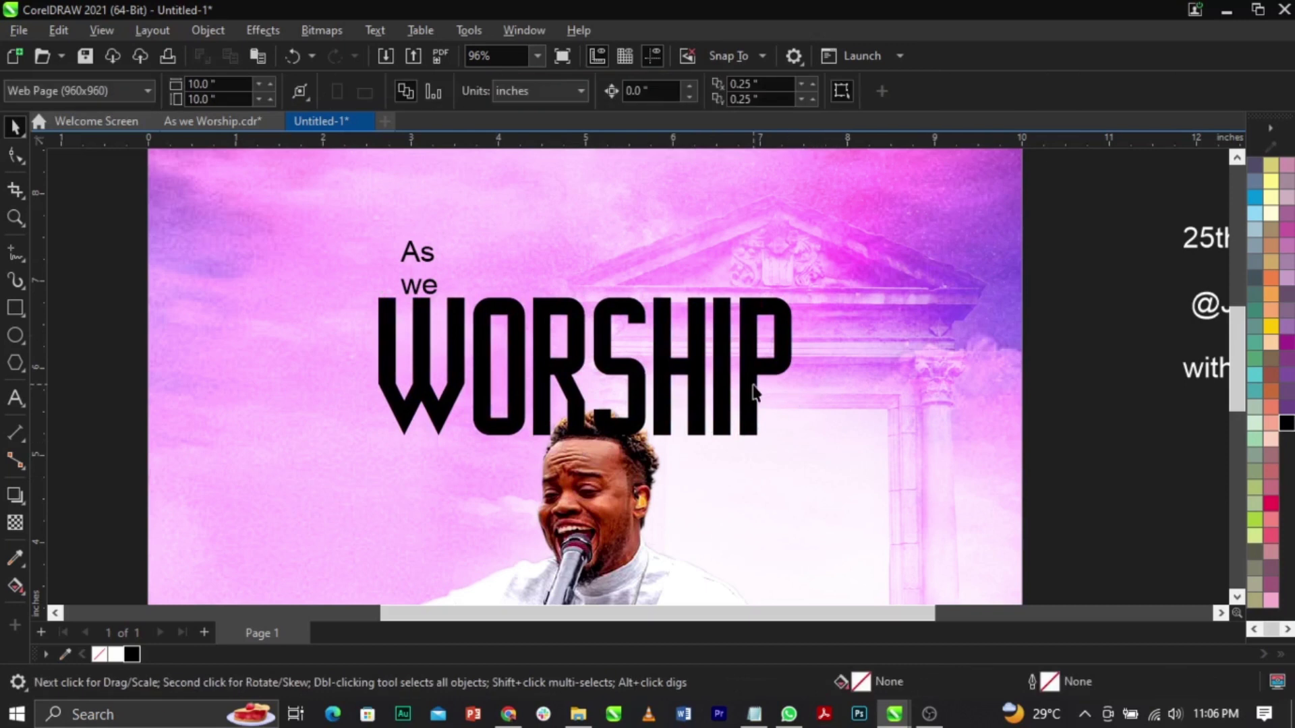
left_click(753, 383)
left_click_drag(796, 441, 811, 457)
left_click(1167, 419)
Step: Move the words "As" and "we" side by side above the start of WORSHIP
left_click(424, 253)
left_click_drag(424, 253, 385, 234)
left_click_drag(418, 290, 416, 236)
Step: Apply the Akira Expanded font to the words "we" and "As"
scroll(416, 236, "up", 2)
left_click(658, 93)
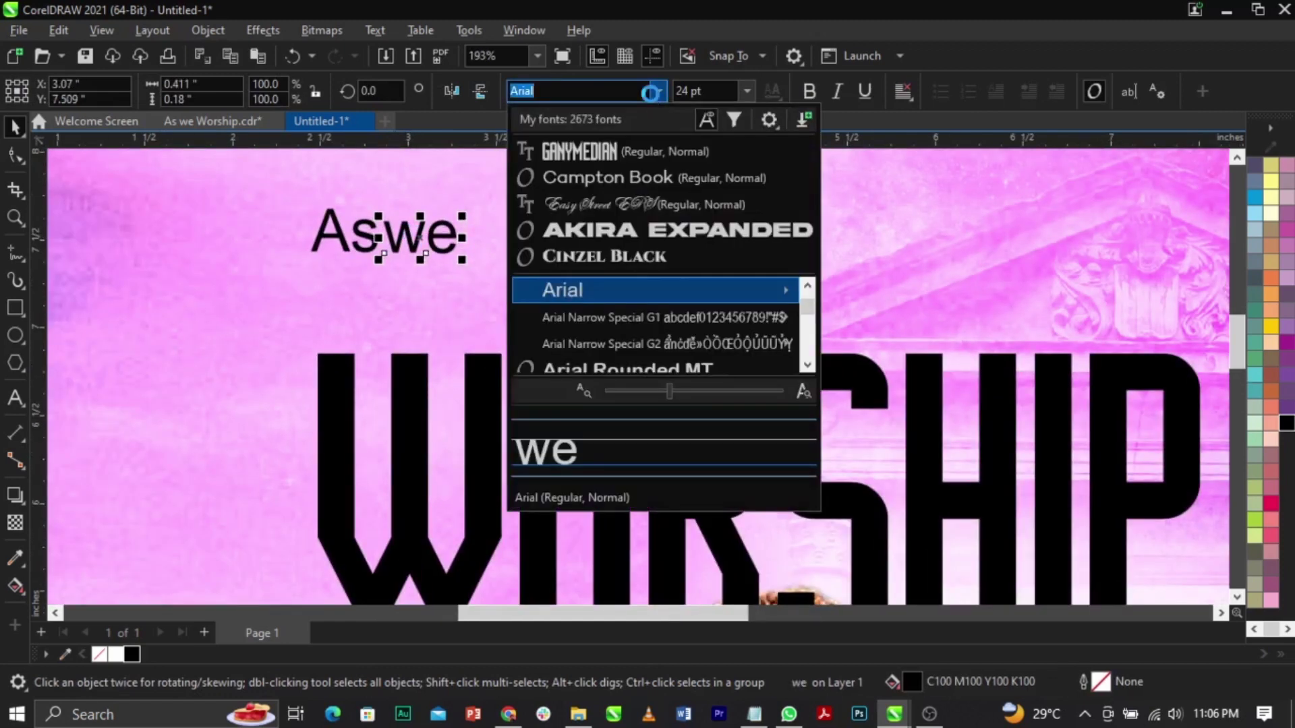
left_click(632, 203)
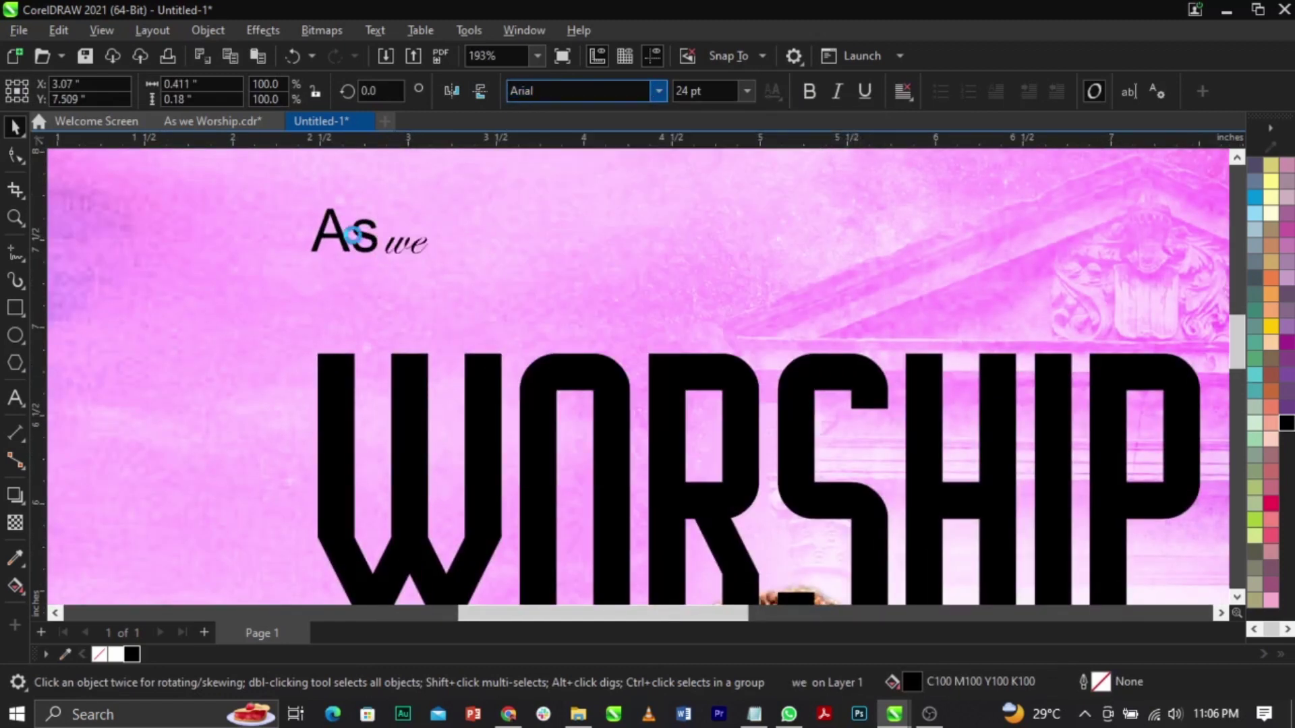
left_click(359, 236)
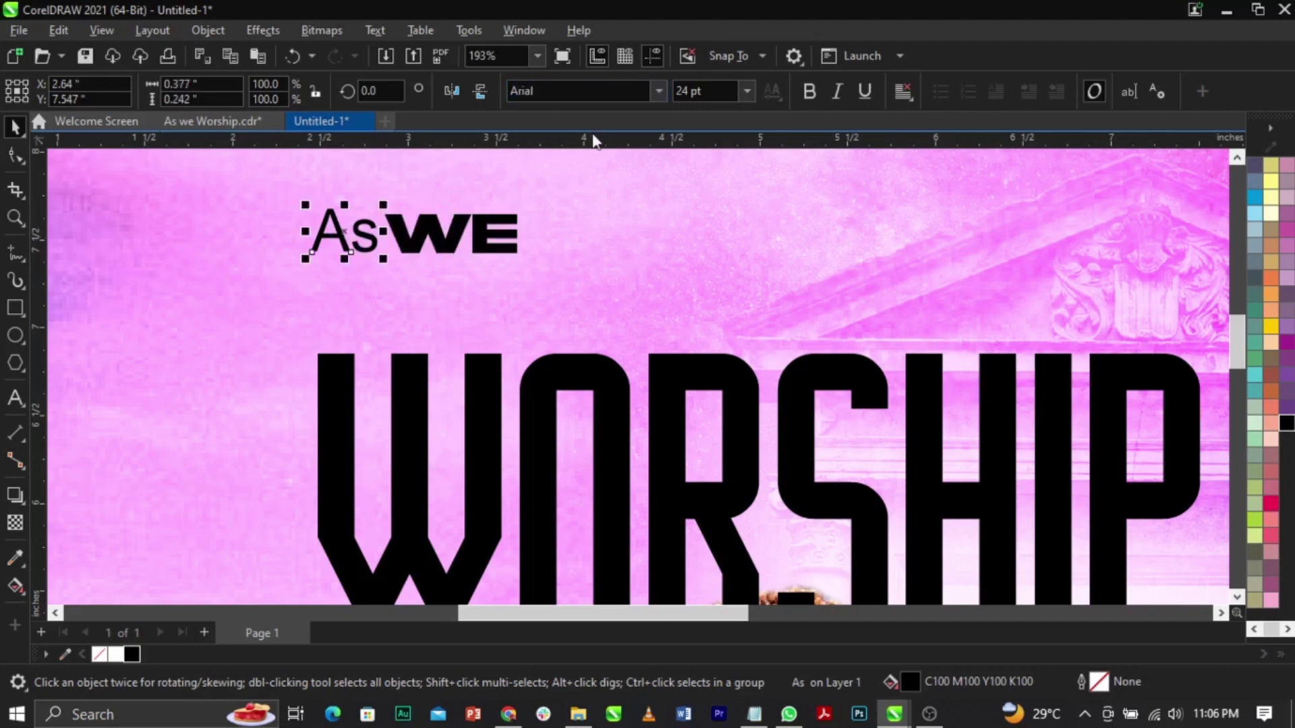
left_click(658, 93)
left_click(657, 155)
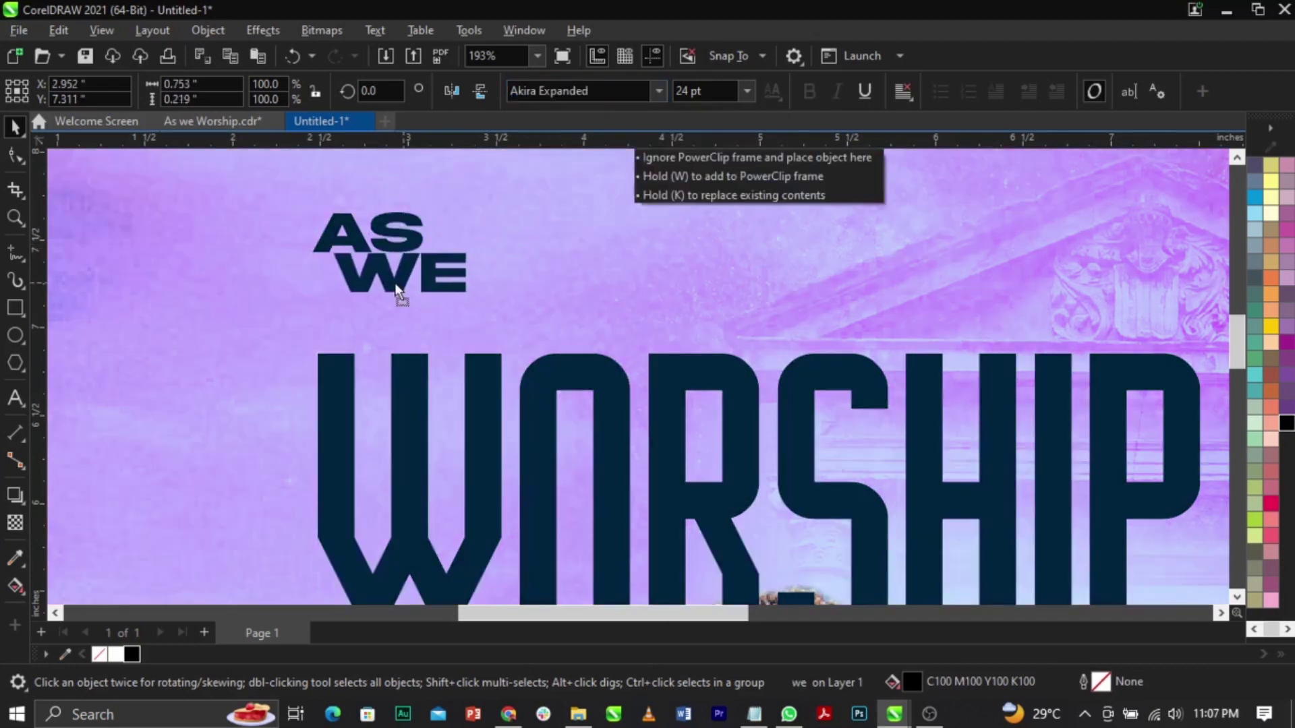
Step: Stack WE directly beneath AS near X 2.8 and Y 7.3 inches, and enlarge AS to about 27 pt, centred over WE
left_click_drag(395, 282, 375, 287)
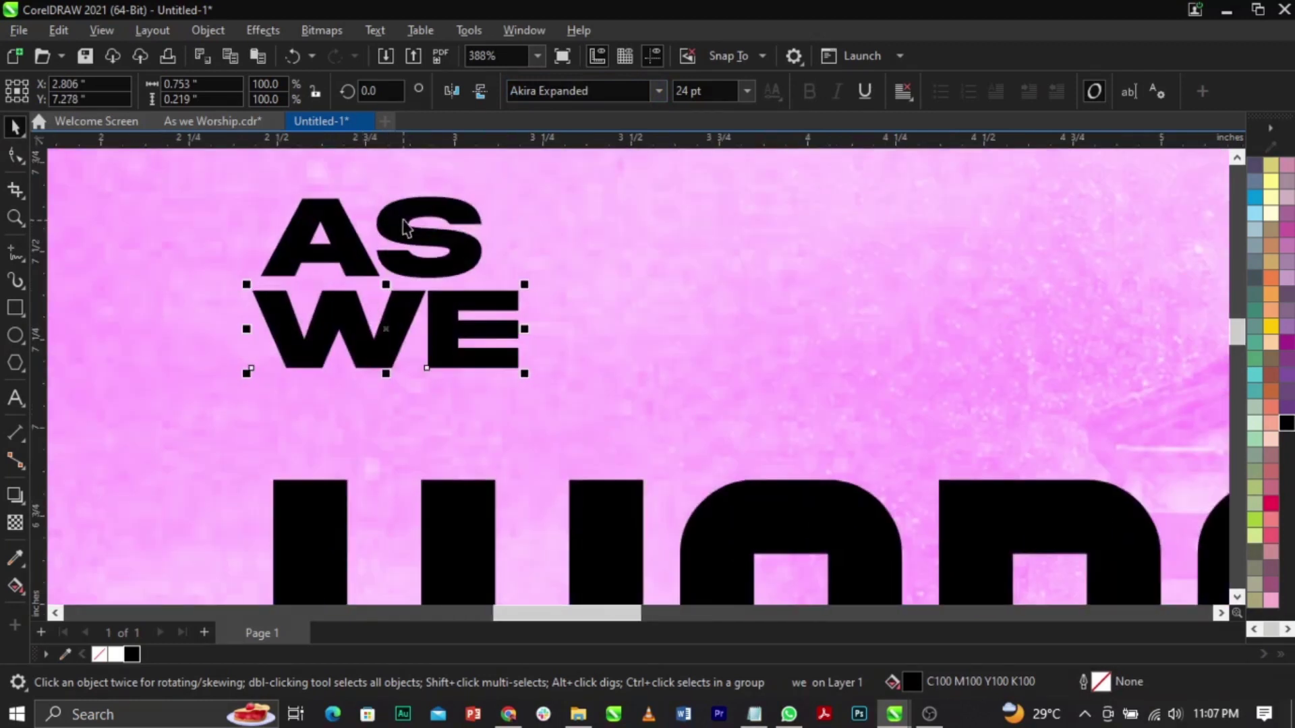
scroll(486, 208, "up", 2)
left_click_drag(494, 194, 524, 209)
key("ctrl+z")
left_click(506, 301, "shift")
scroll(483, 305, "up", 1)
left_click_drag(468, 308, 468, 297)
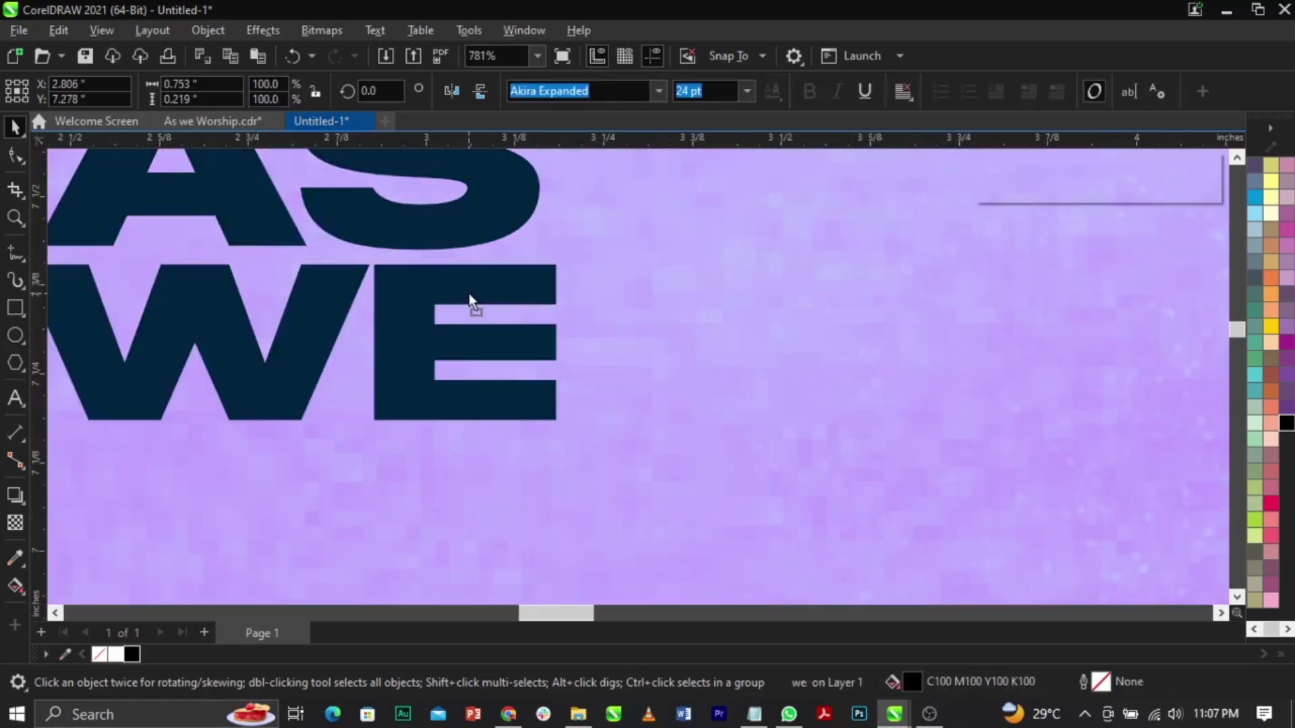
left_click(453, 233, "shift")
scroll(501, 250, "down", 5)
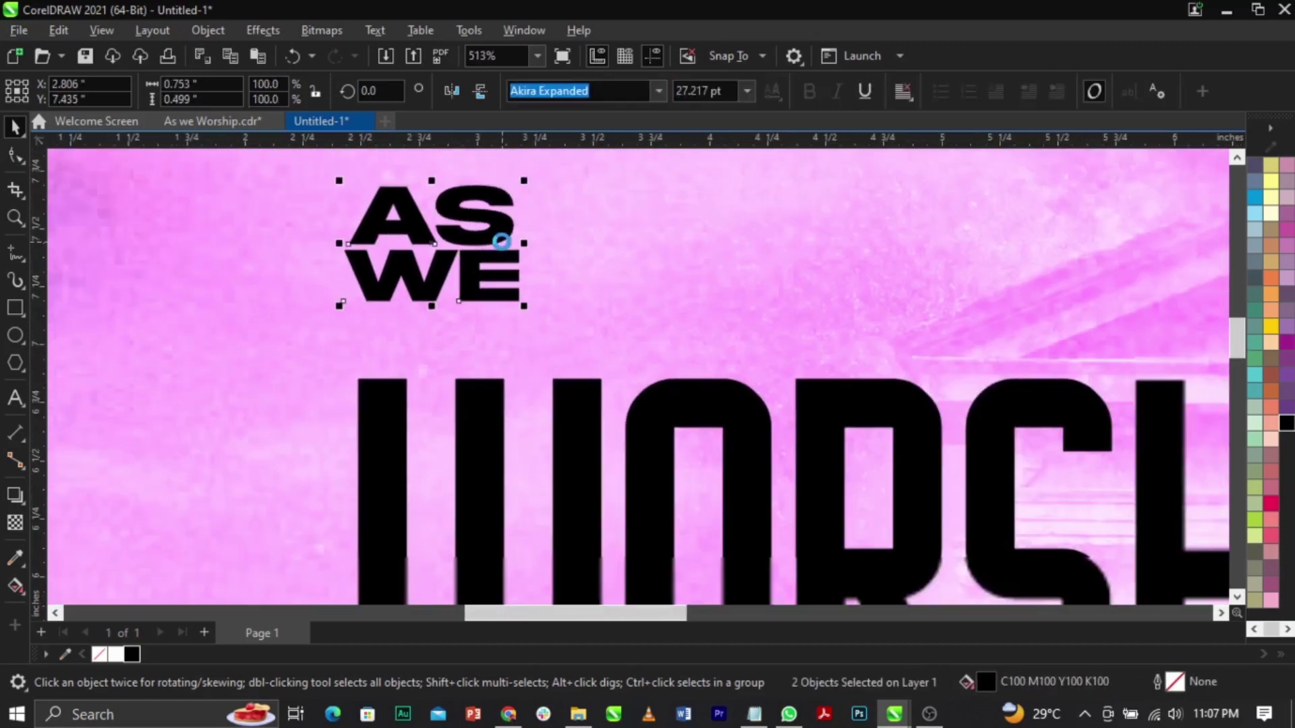
Step: Convert the WORSHIP text to curves
left_click(323, 376)
scroll(474, 350, "down", 3)
left_click(549, 385)
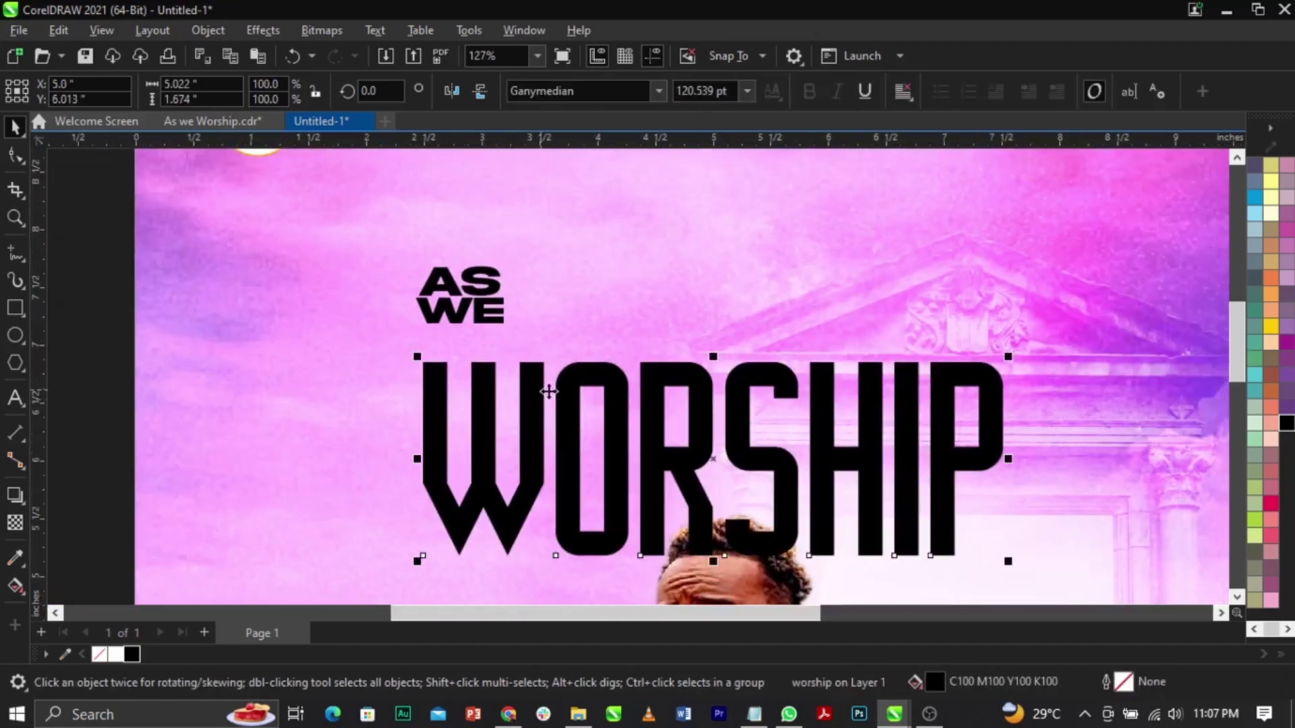
scroll(720, 440, "up", 1)
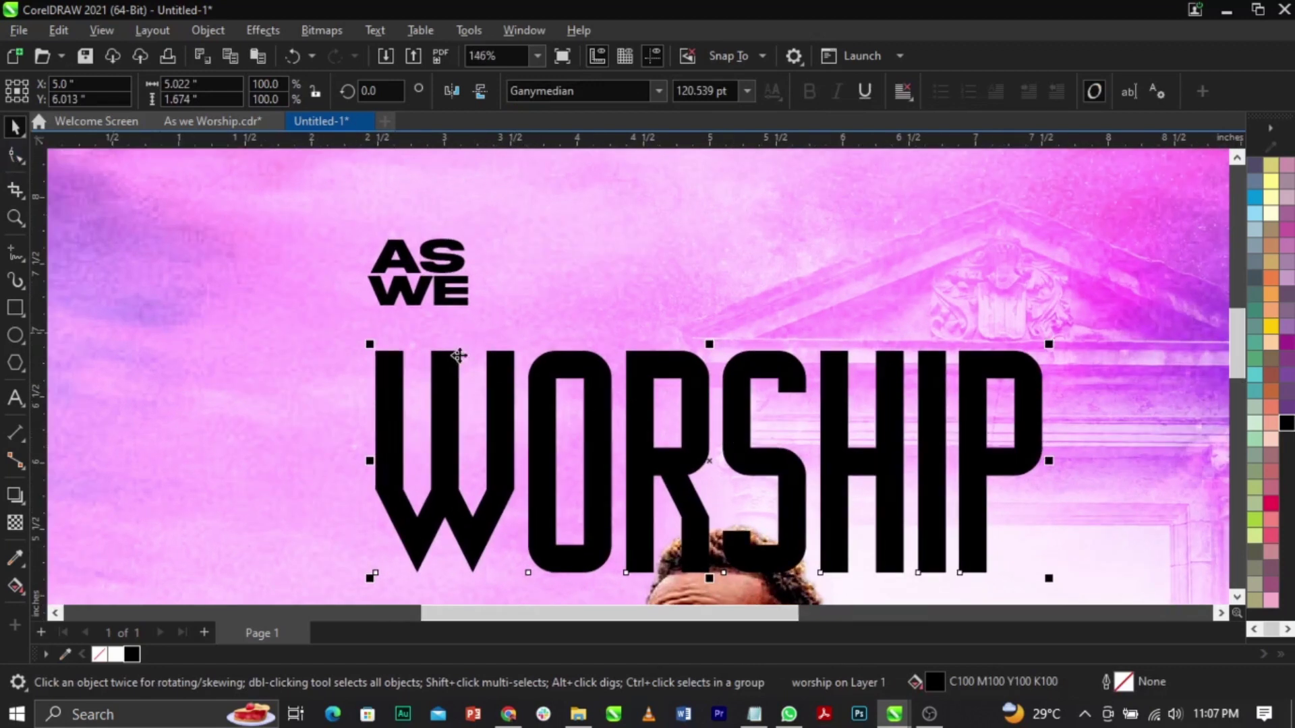
left_click(18, 159)
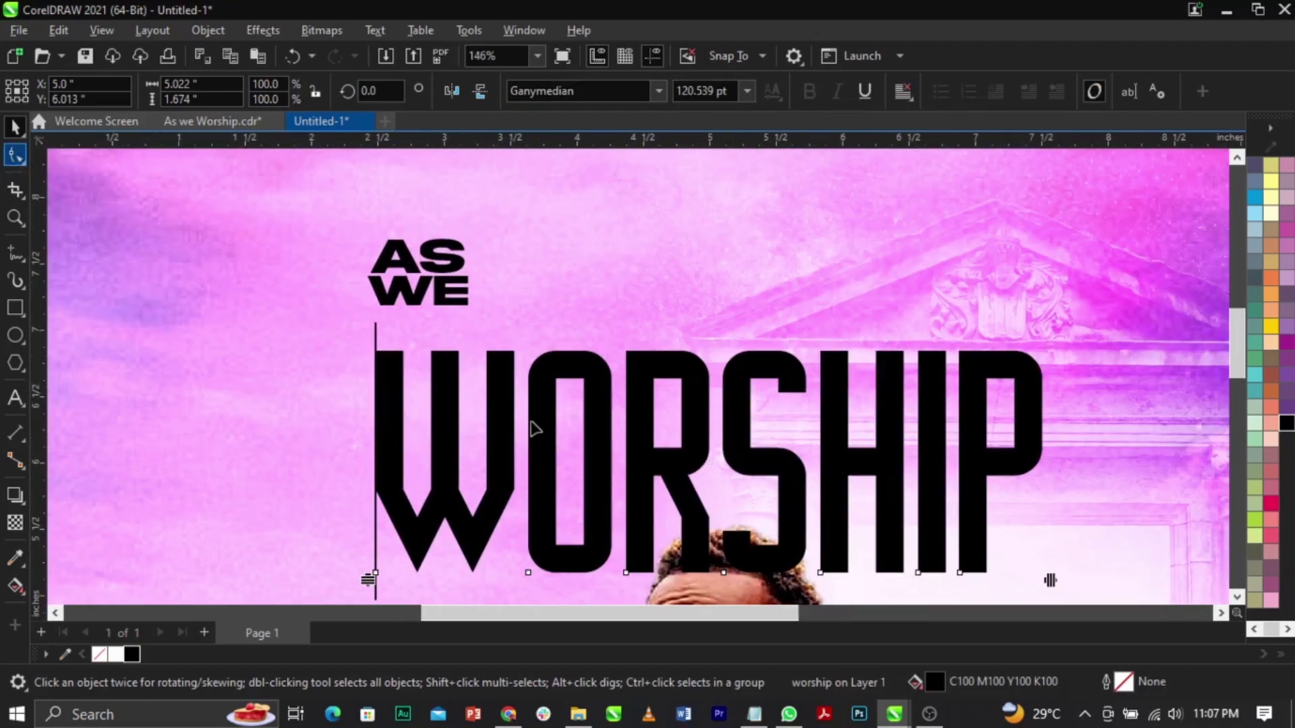
right_click(553, 372)
left_click(537, 367)
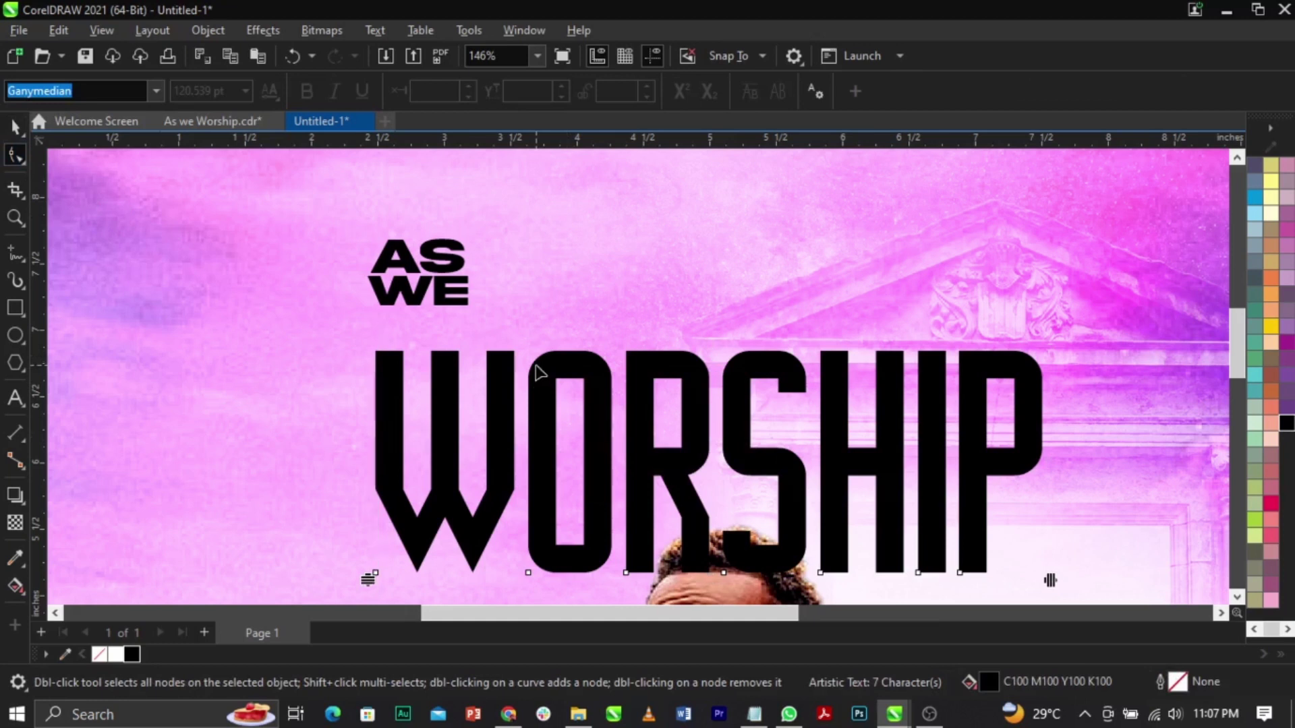
key("space")
right_click(550, 369)
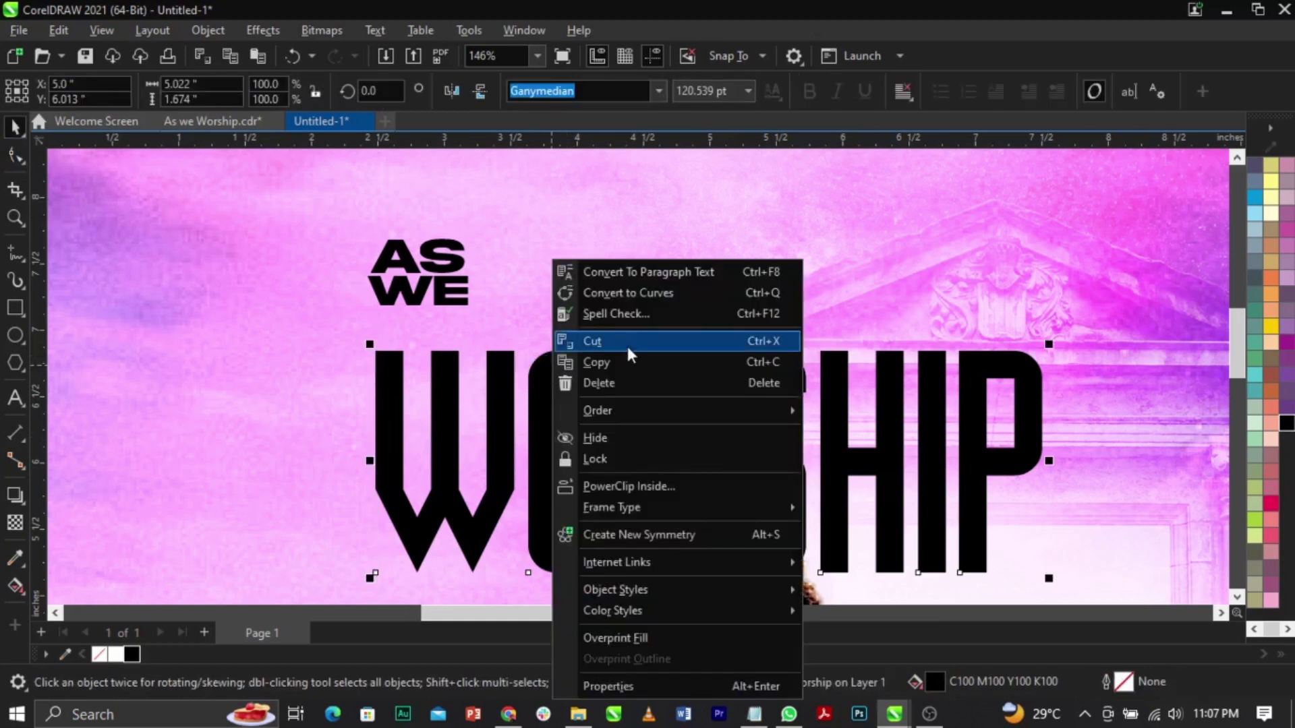
left_click(632, 293)
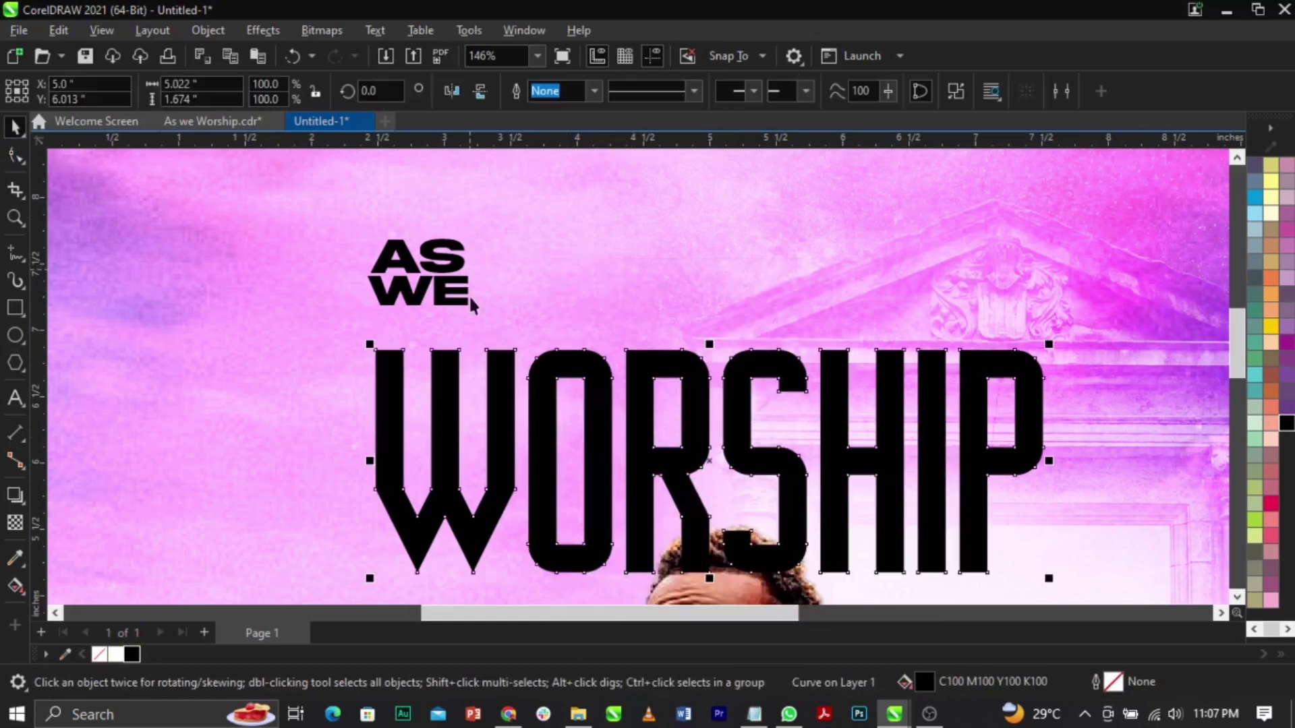
Step: Select the nodes along the top edge of the letter W in WORSHIP for reshaping
scroll(480, 372, "up", 1)
left_click(13, 156)
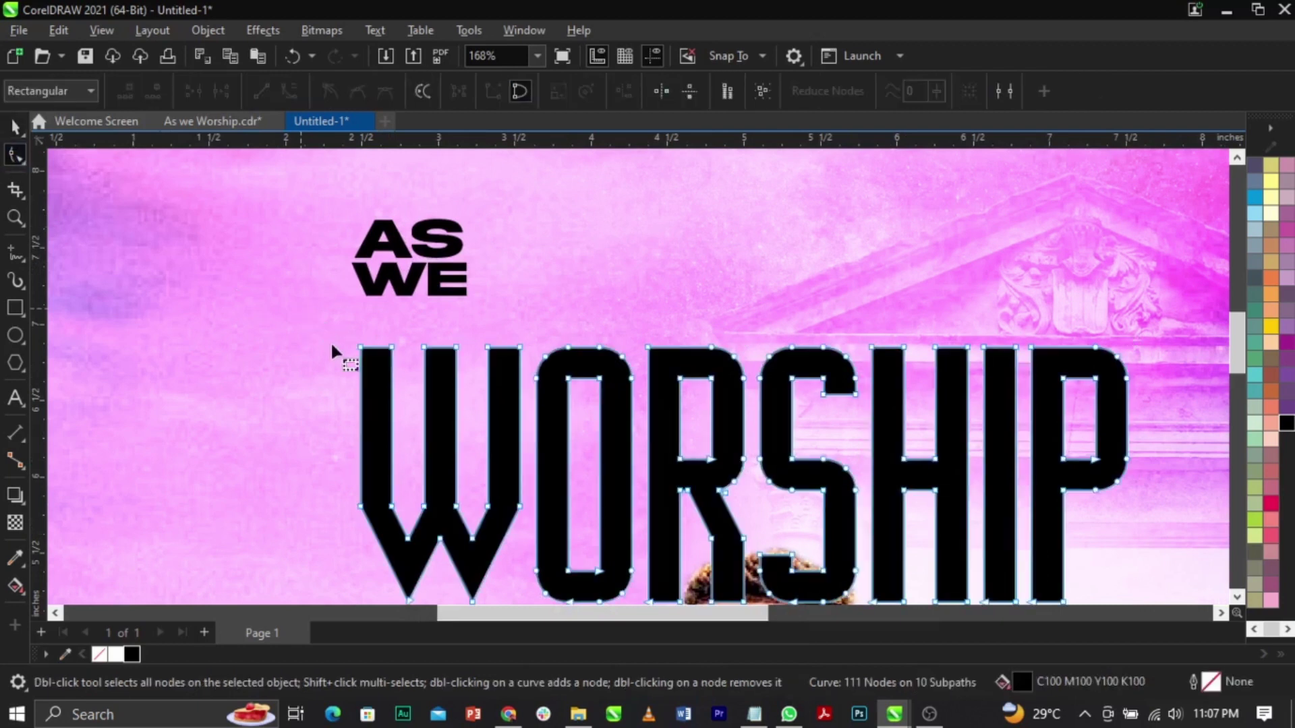
left_click_drag(528, 406, 526, 405)
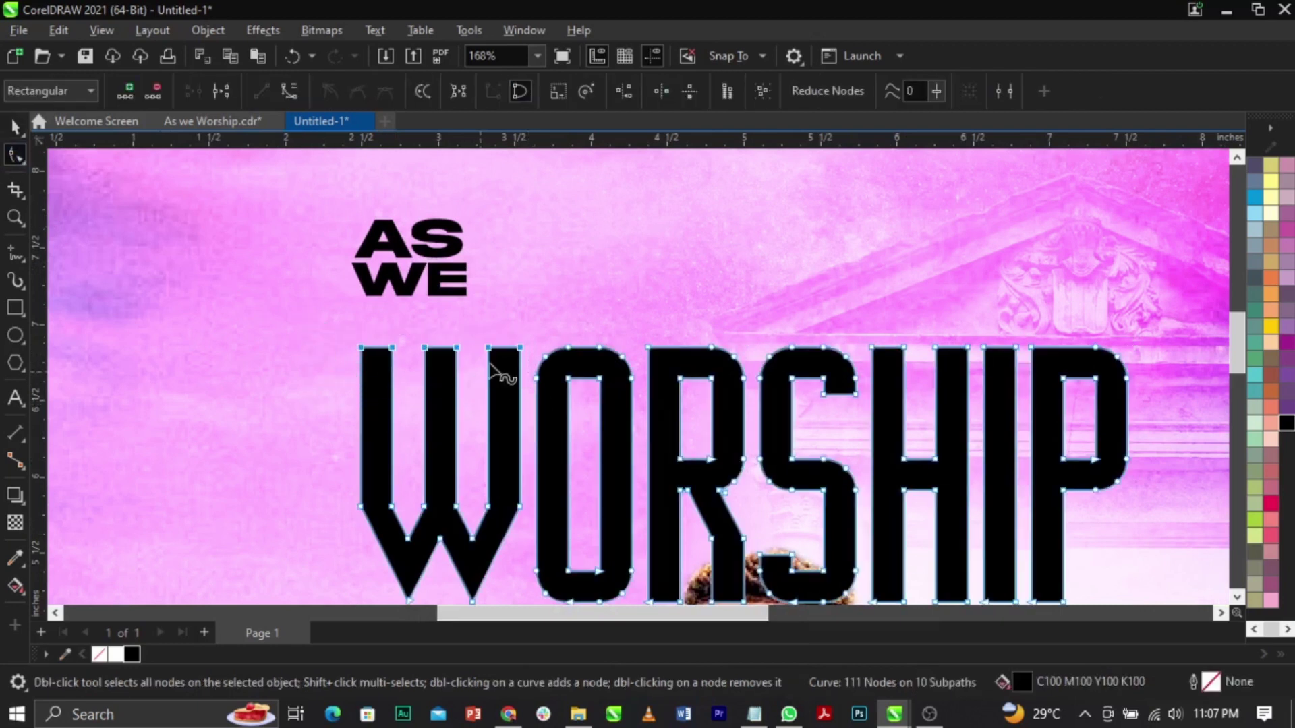
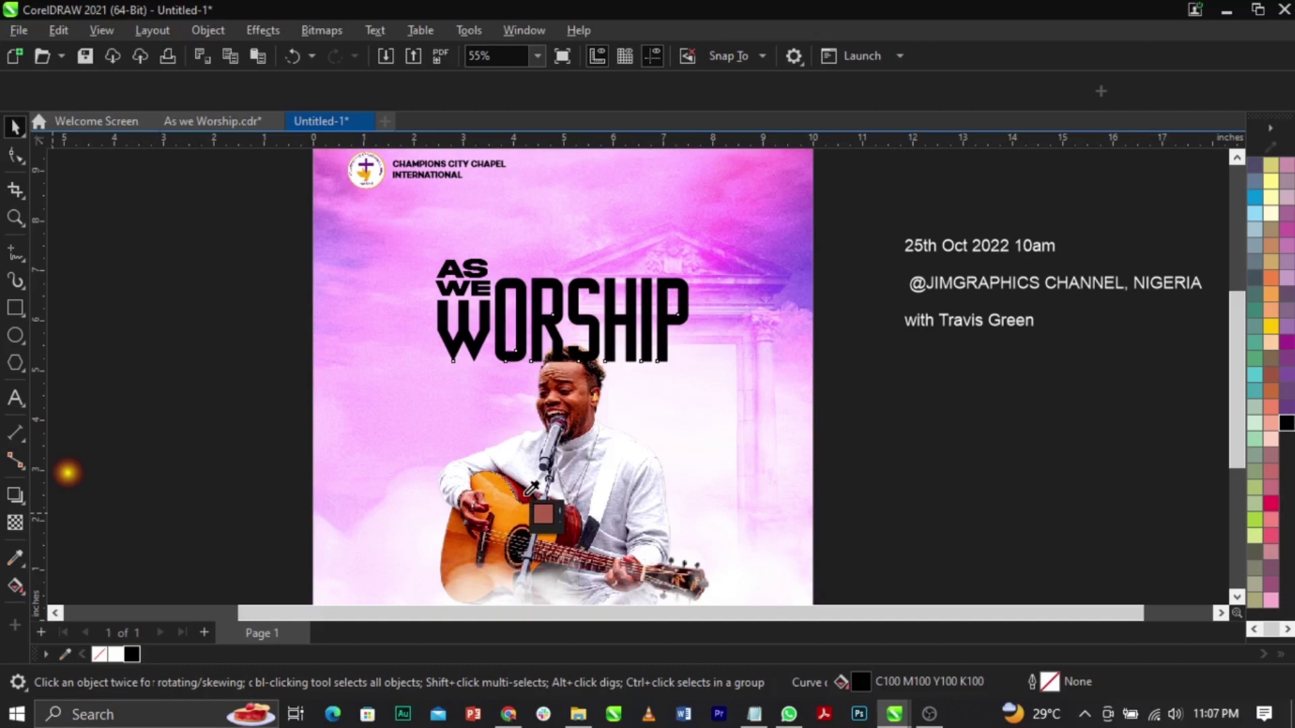
Step: Sample a reddish-brown colour from the guitar area and apply it as the fill of WORSHIP
left_click(530, 492)
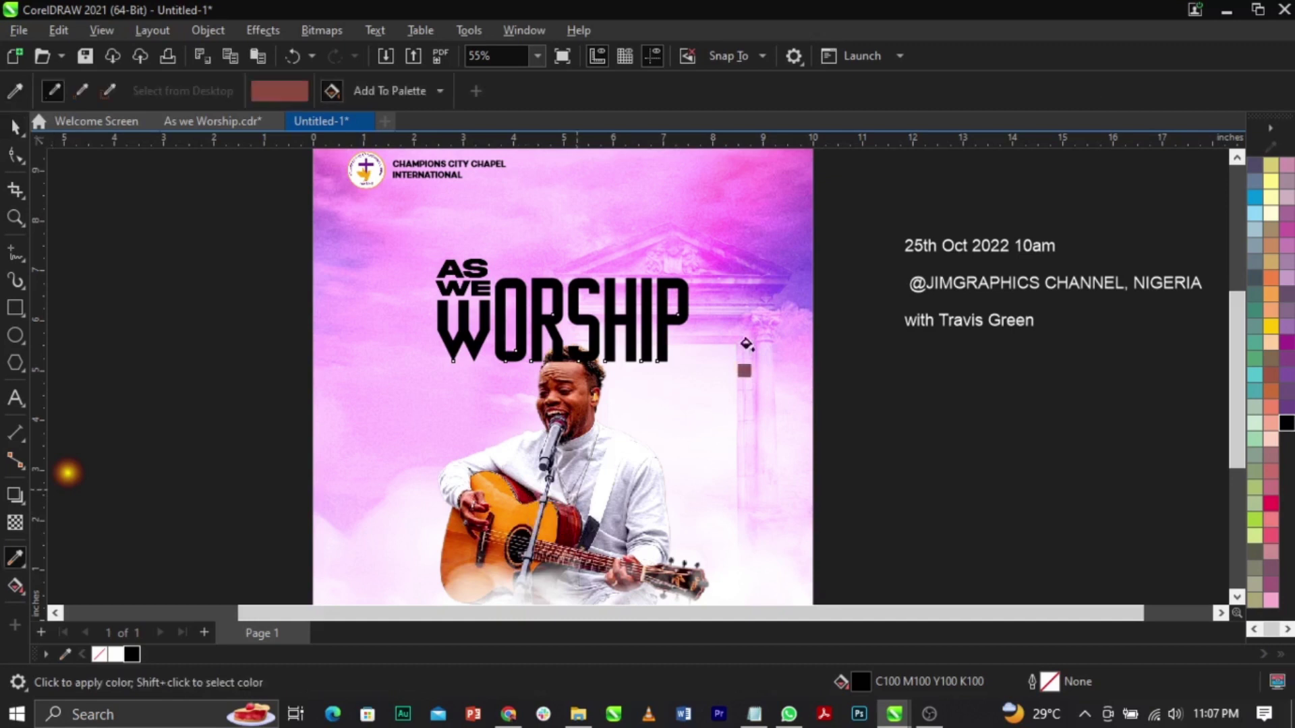
left_click(665, 319)
key("space")
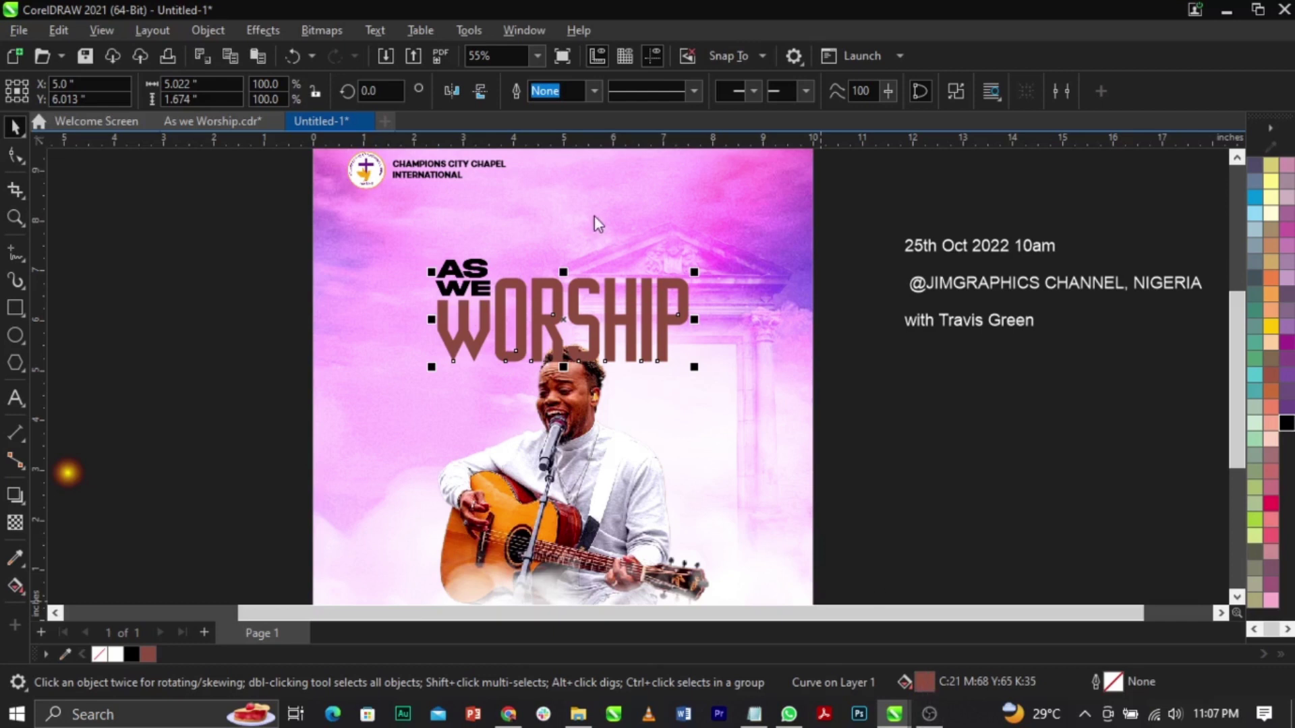
Step: Switch the WORSHIP fill to the RGB colour model and set it to dark red #820404
key("shift+F11")
left_click_drag(577, 88, 938, 49)
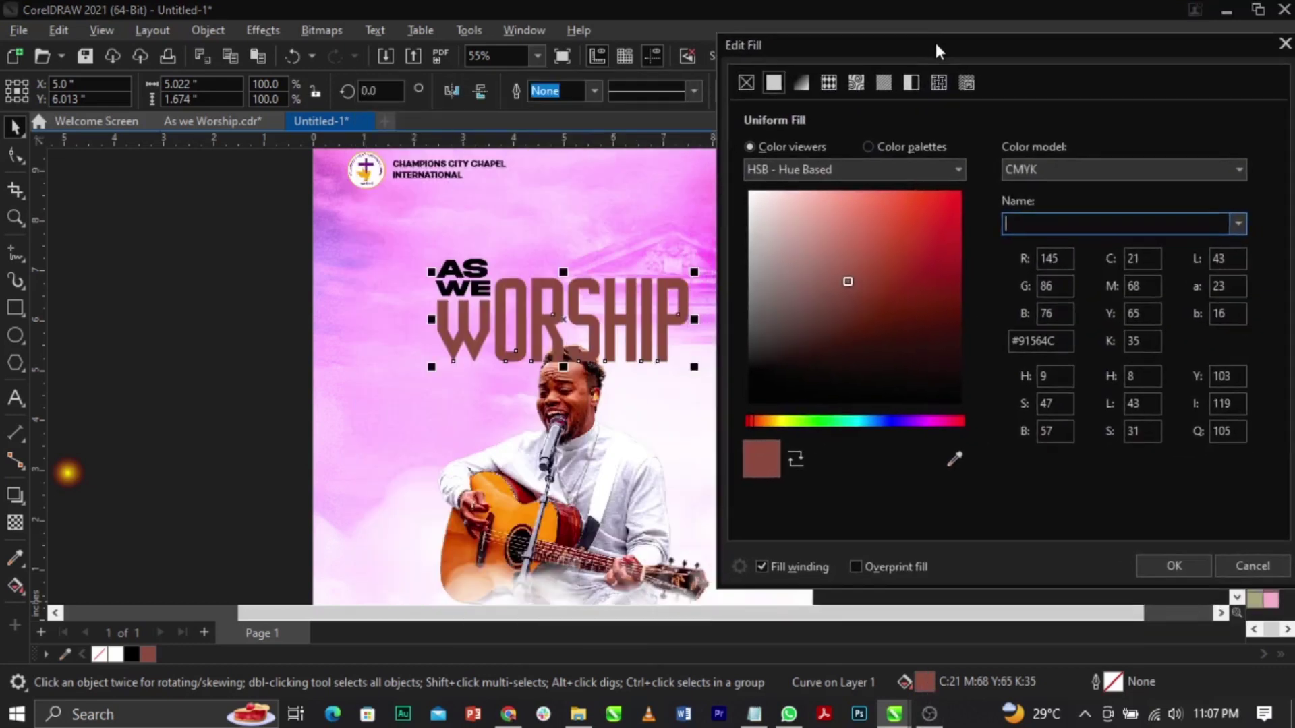
left_click(1047, 167)
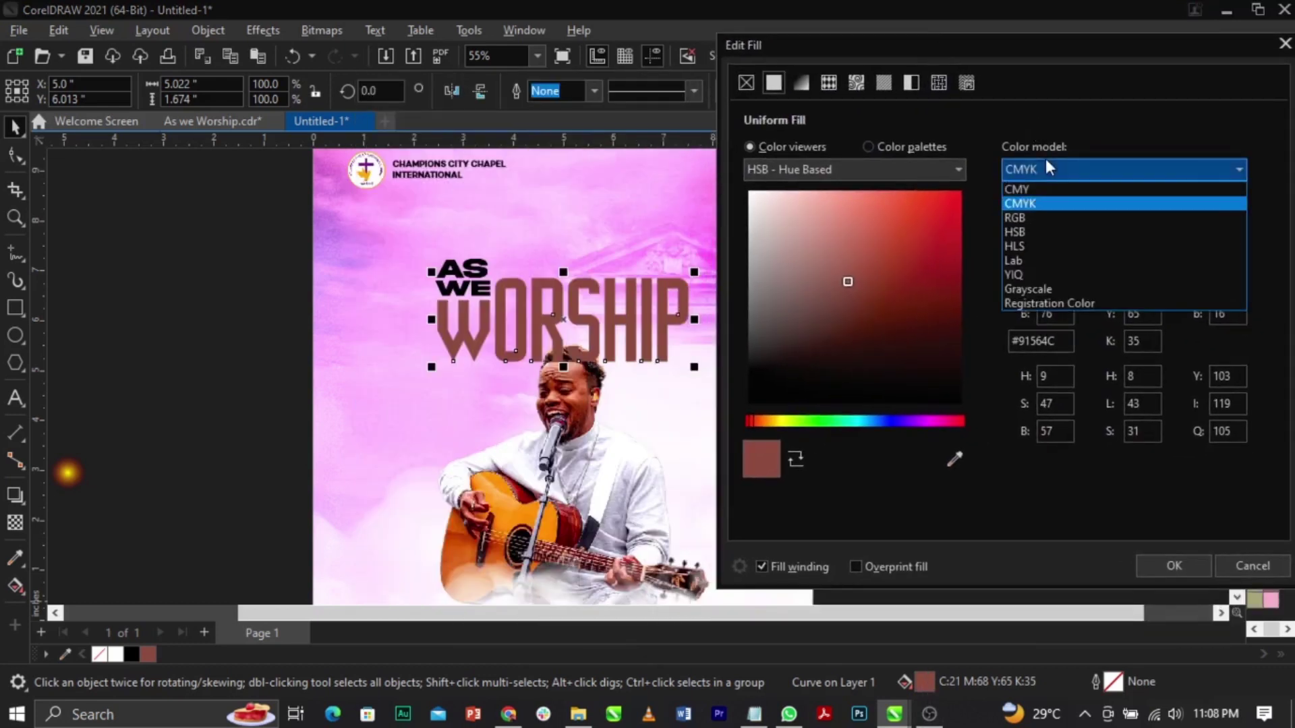
left_click(1036, 216)
left_click_drag(750, 418, 964, 434)
left_click(936, 290)
left_click_drag(952, 330, 953, 294)
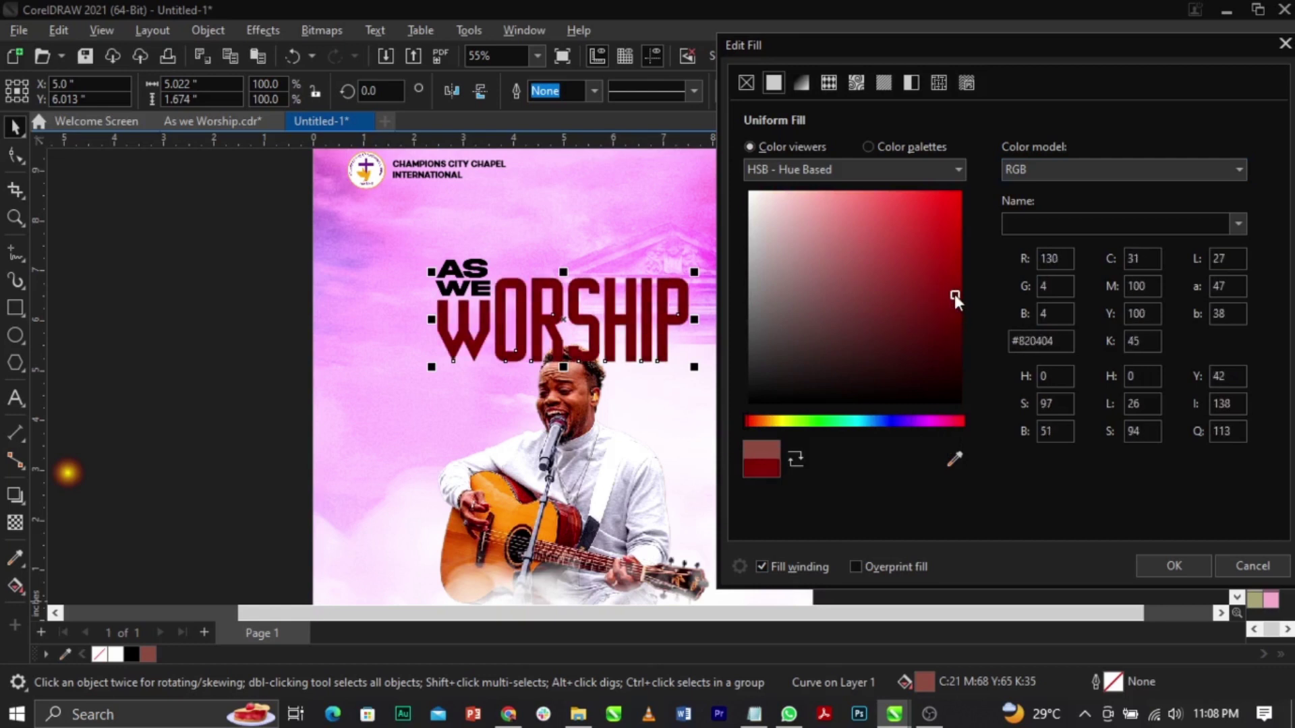
left_click(1042, 340)
left_click(1171, 573)
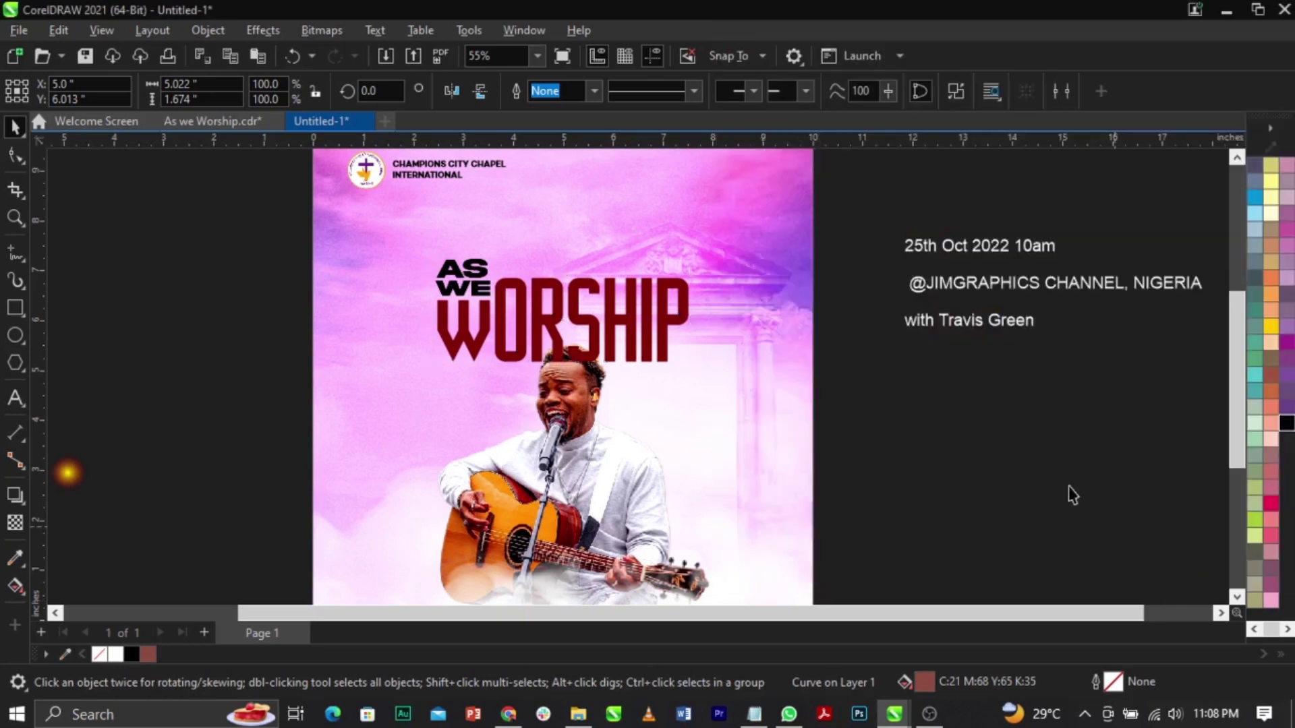
Step: Sample a light orange from the guitar body and apply it as the fill of AS and WE
scroll(522, 294, "up", 2)
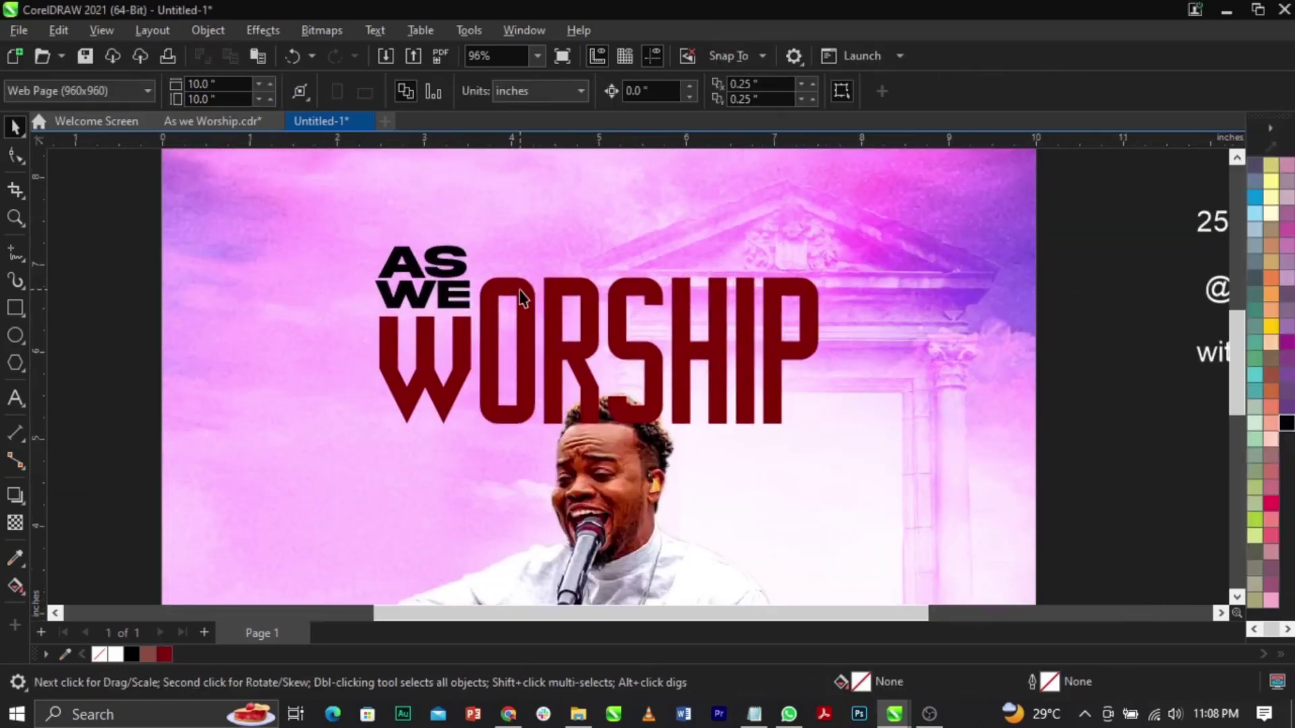
left_click(445, 261)
scroll(483, 225, "down", 3)
key("z")
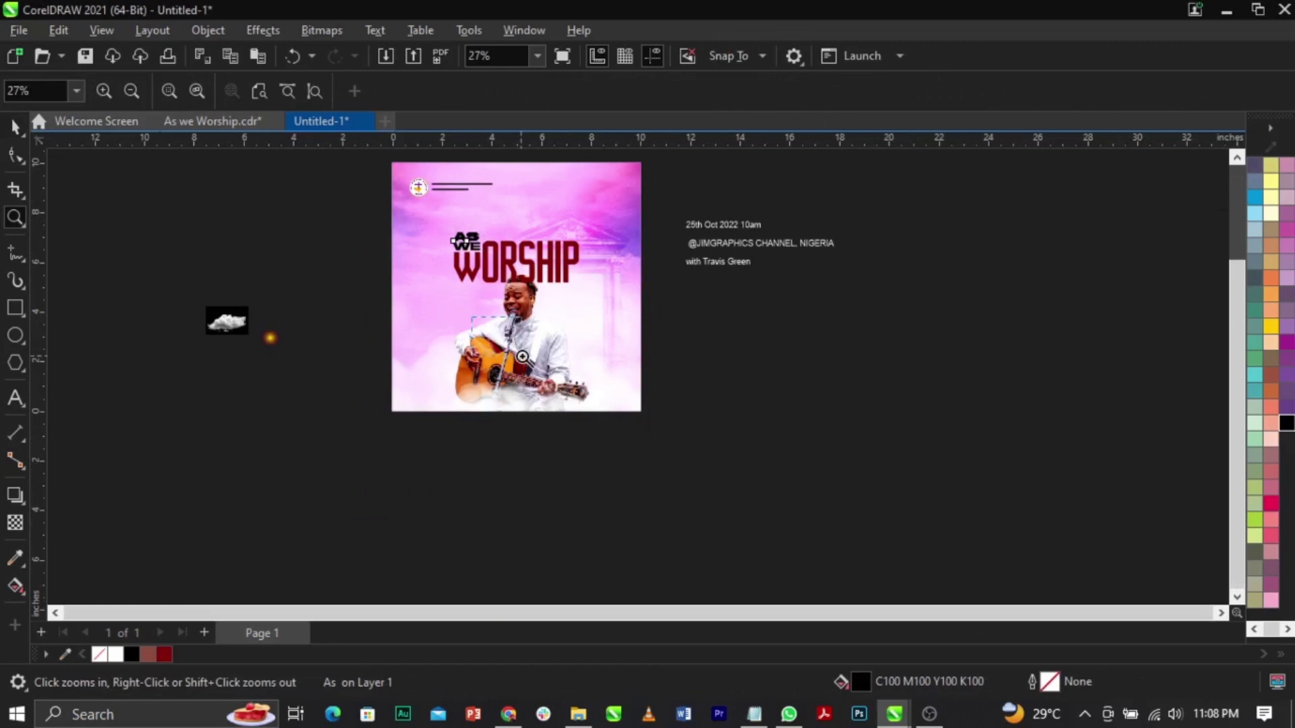
left_click_drag(538, 316, 481, 391)
key("space")
scroll(467, 402, "up", 1)
left_click(14, 557)
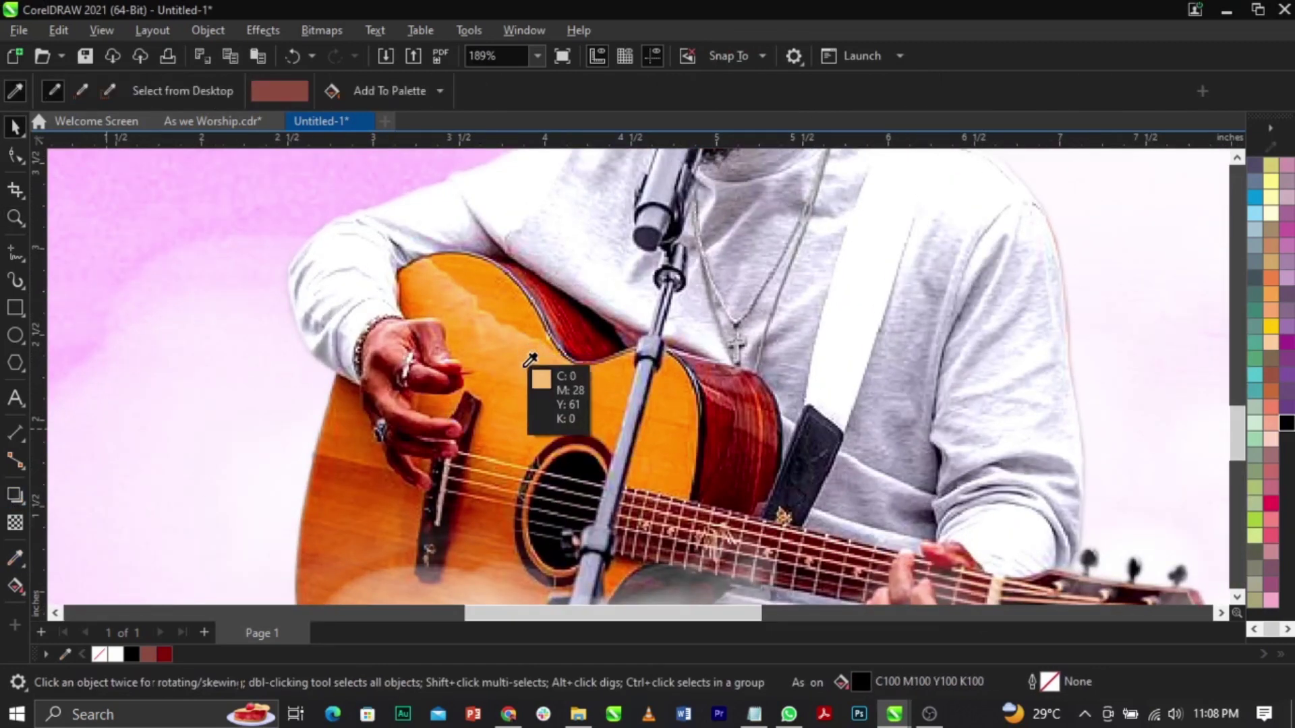
left_click(669, 389)
scroll(661, 397, "down", 4)
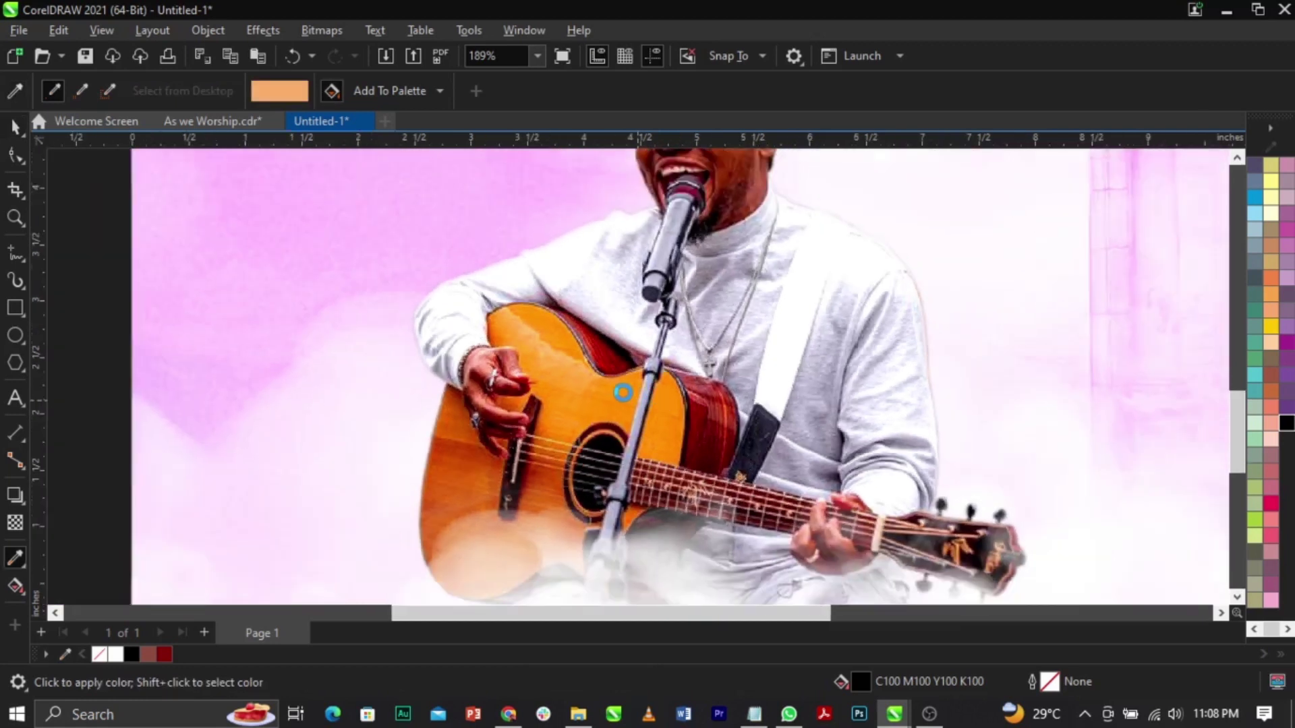
scroll(589, 216, "up", 2)
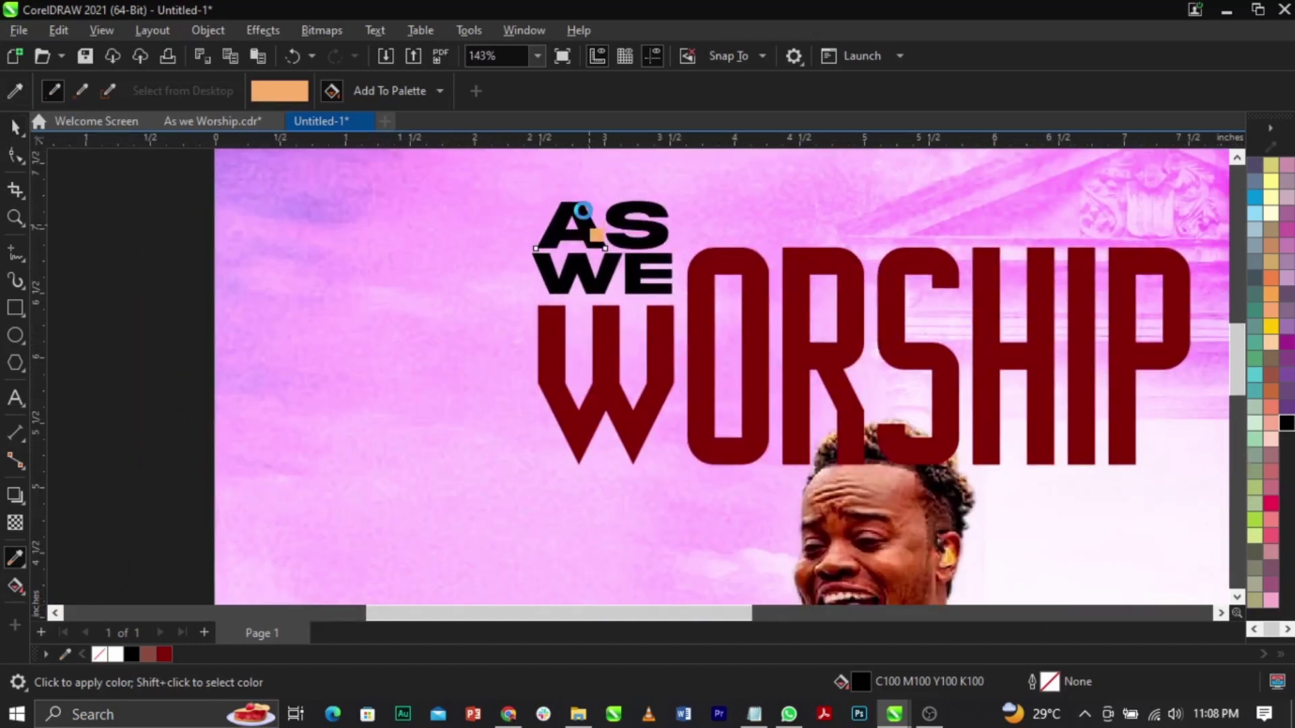
left_click(591, 226)
left_click(606, 267)
key("space")
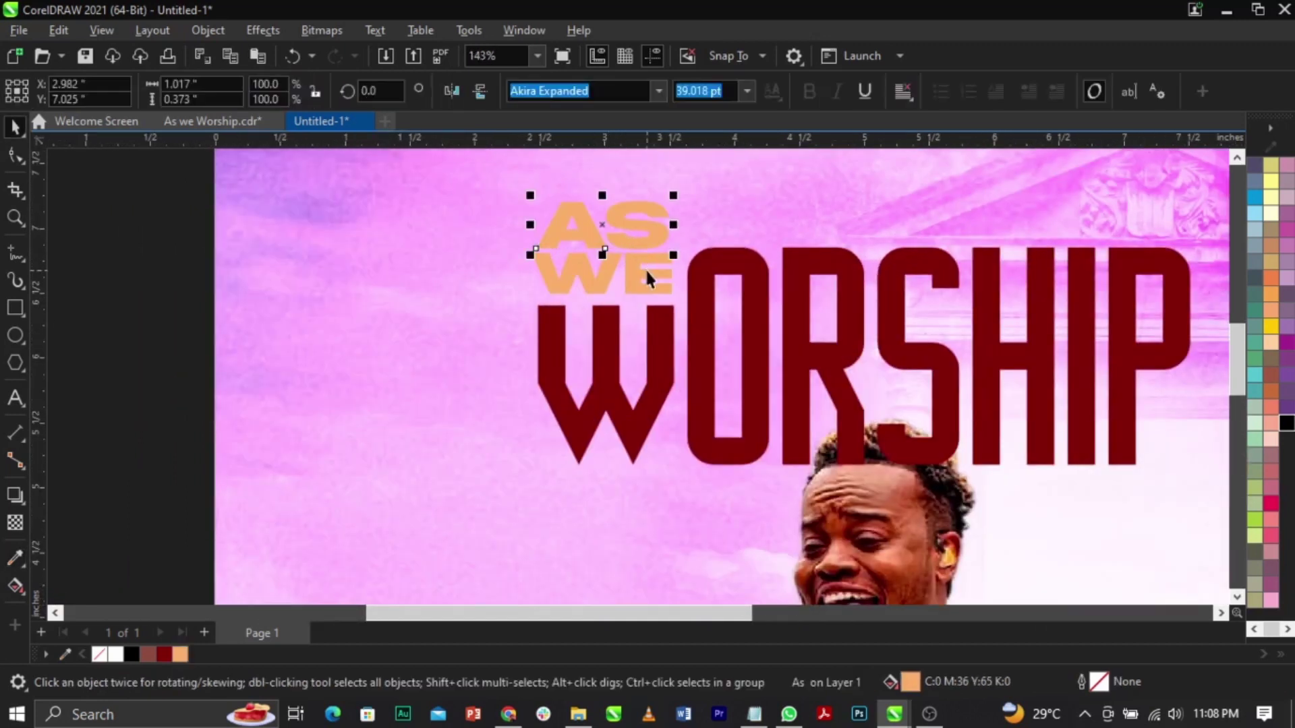
Step: Switch the fill of AS and WE together to the RGB colour model and set it to orange #DE800D
left_click(645, 257, "shift")
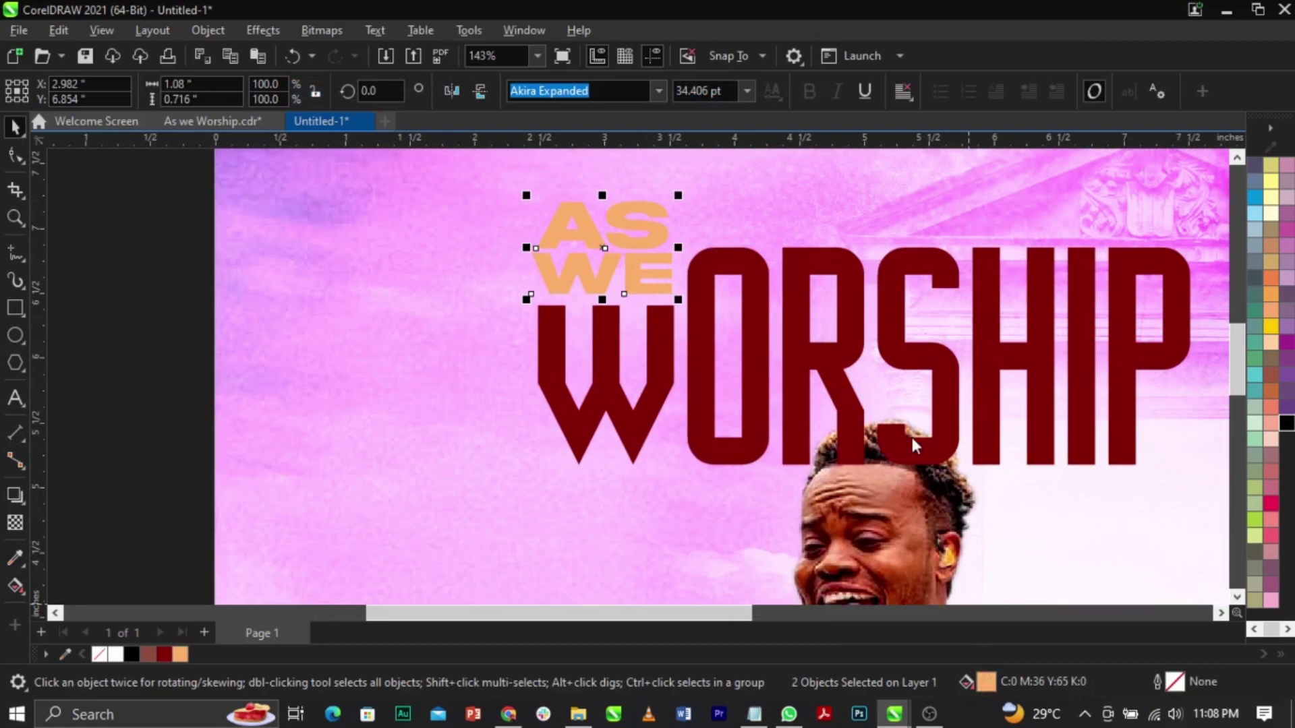
key("shift+F11")
left_click_drag(525, 86, 1018, 92)
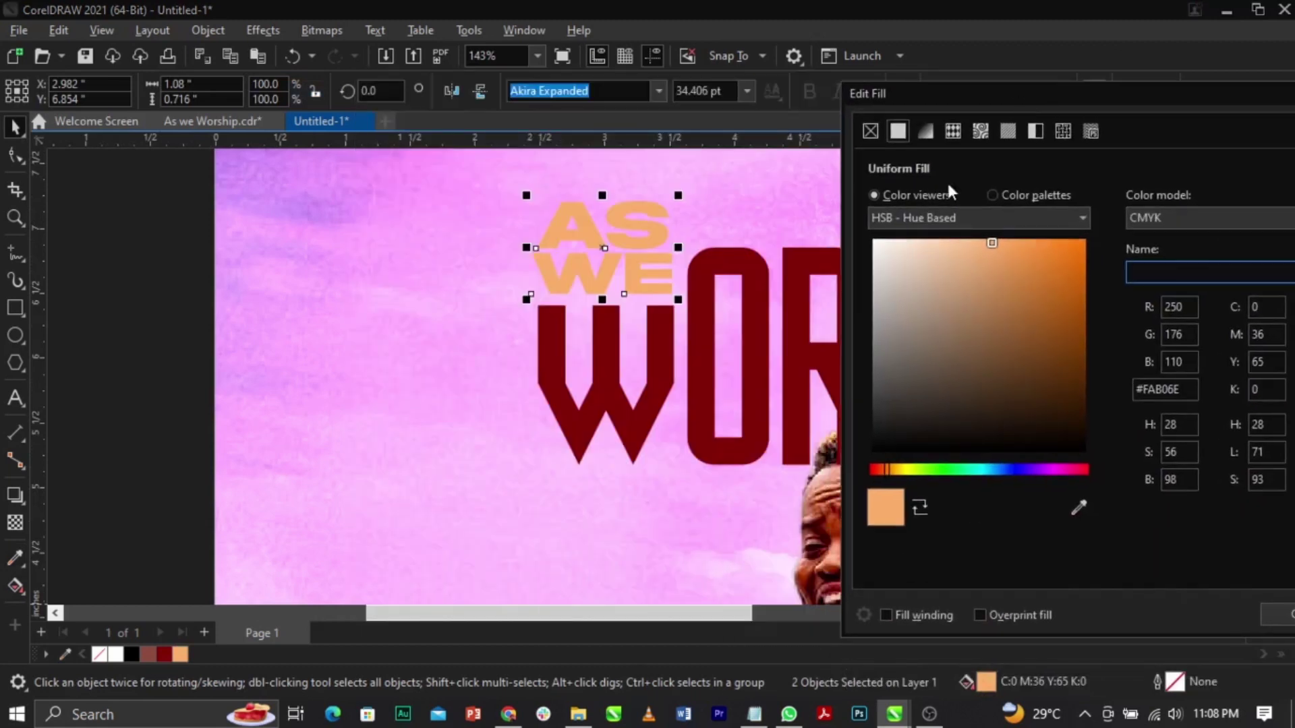
left_click(1055, 277)
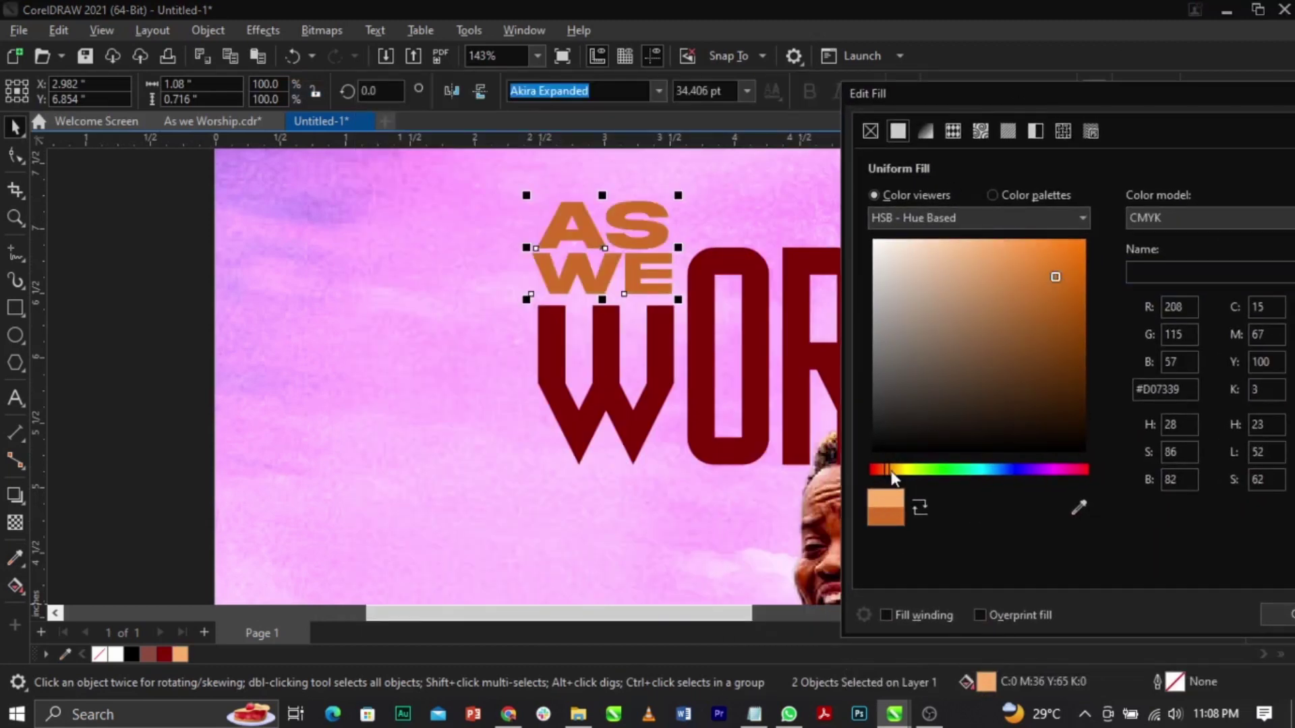
left_click_drag(892, 469, 894, 468)
left_click(1146, 219)
left_click(1161, 248)
left_click_drag(1056, 277, 1072, 262)
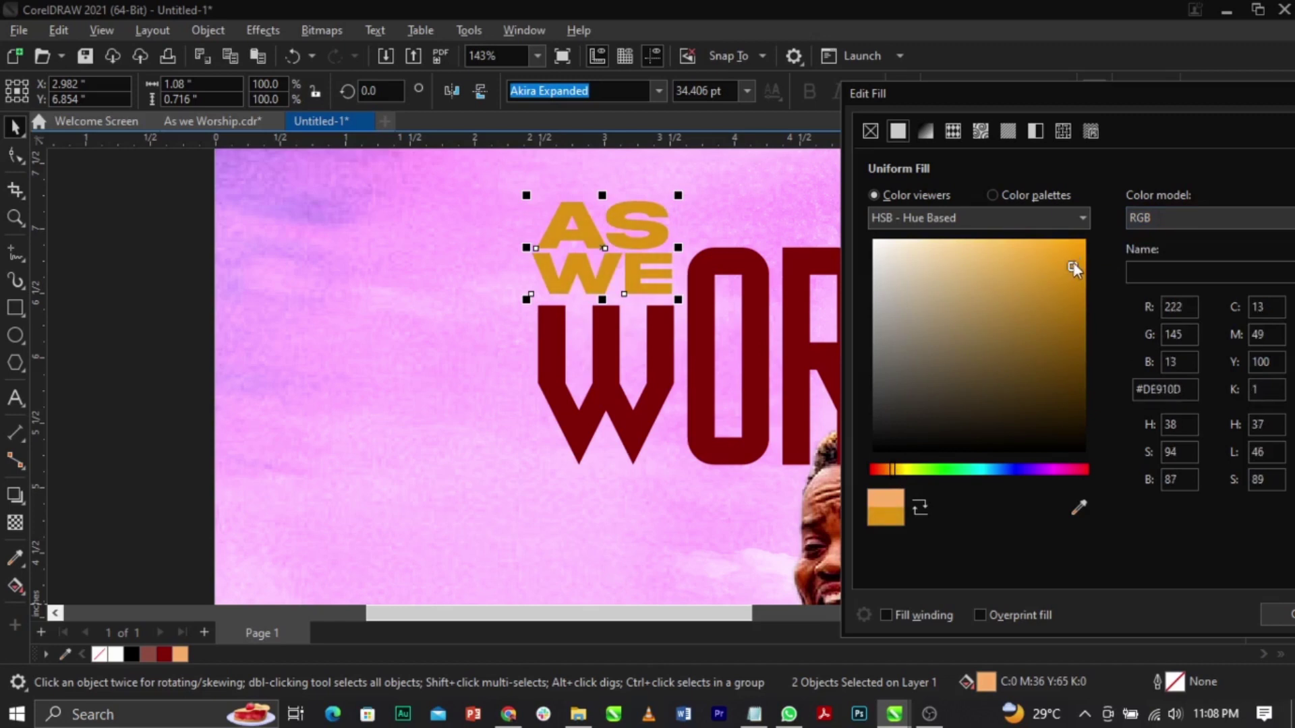
left_click(894, 469)
left_click_drag(894, 469, 889, 470)
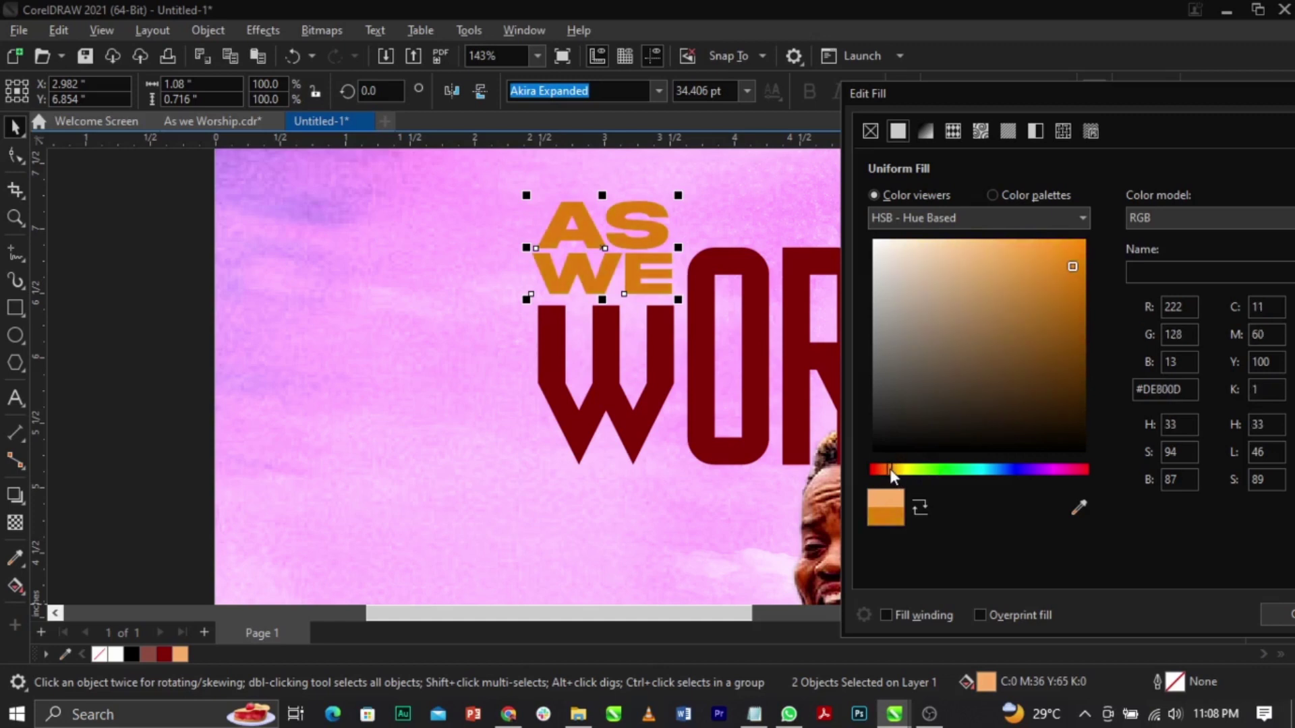
left_click(1278, 621)
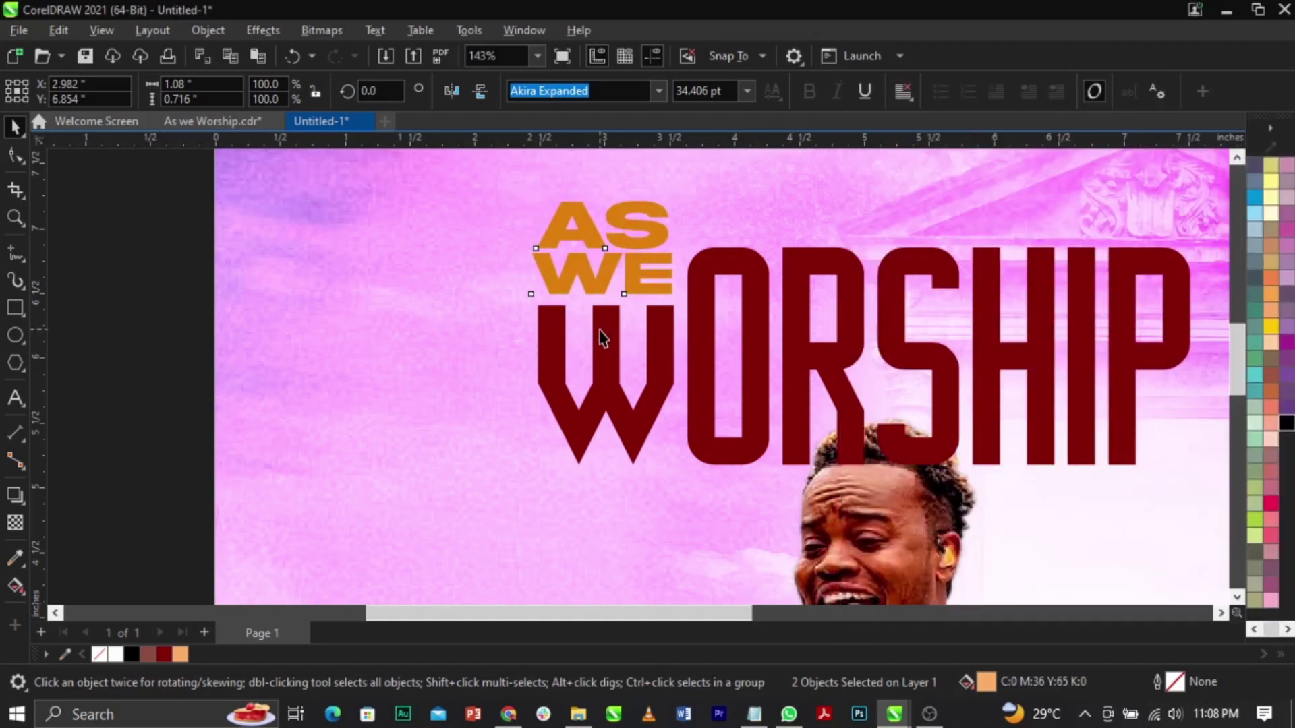
Step: Cut the words AS, WE and WORSHIP together and paste them inside the background PowerClip
scroll(548, 277, "down", 2)
left_click(304, 281)
left_click_drag(316, 234, 944, 429)
mouse_move(828, 364)
left_mouse_down()
mouse_move(853, 385)
mouse_move(840, 375)
left_mouse_up()
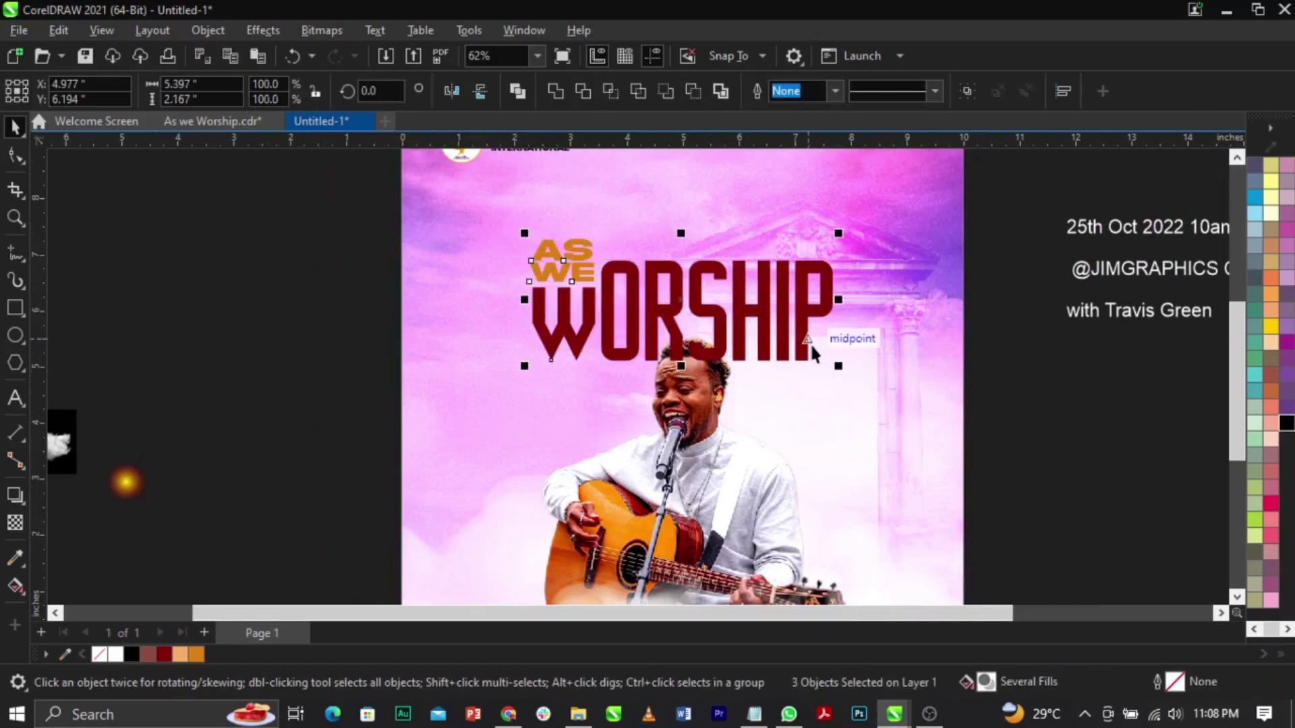
key("Delete")
left_click(867, 344)
right_click(867, 344)
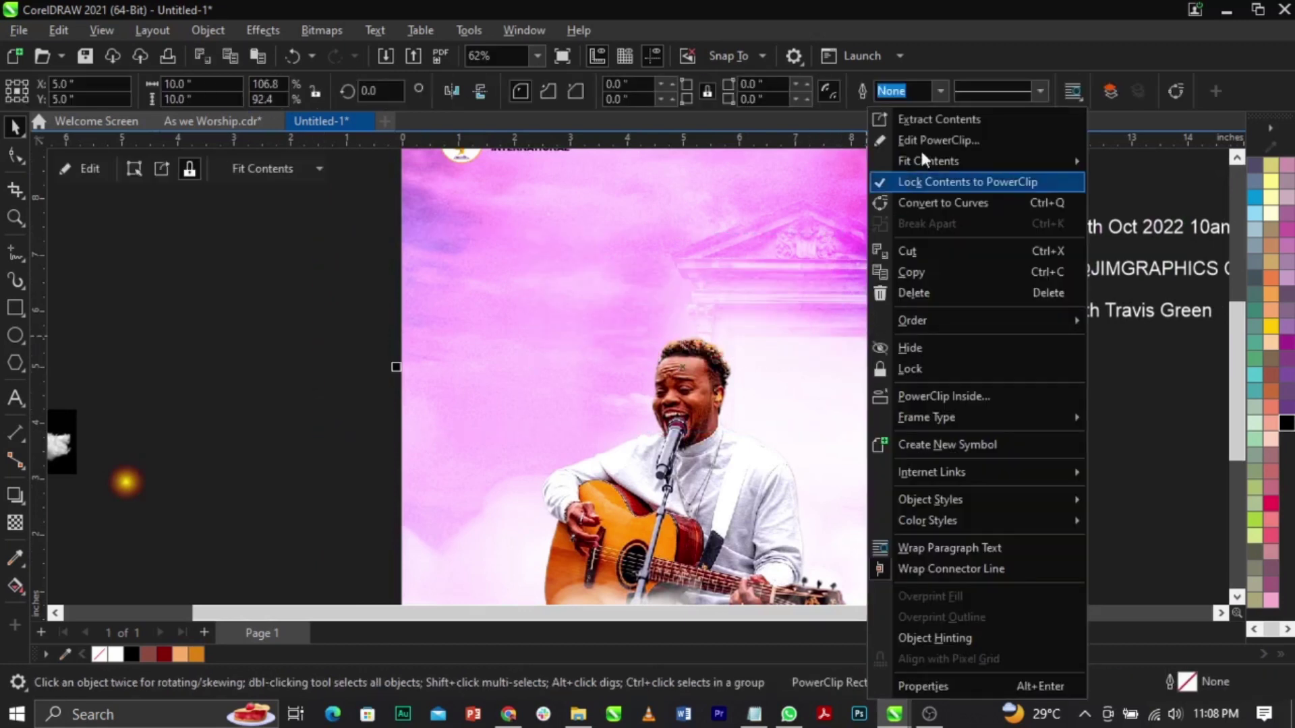
left_click(924, 136)
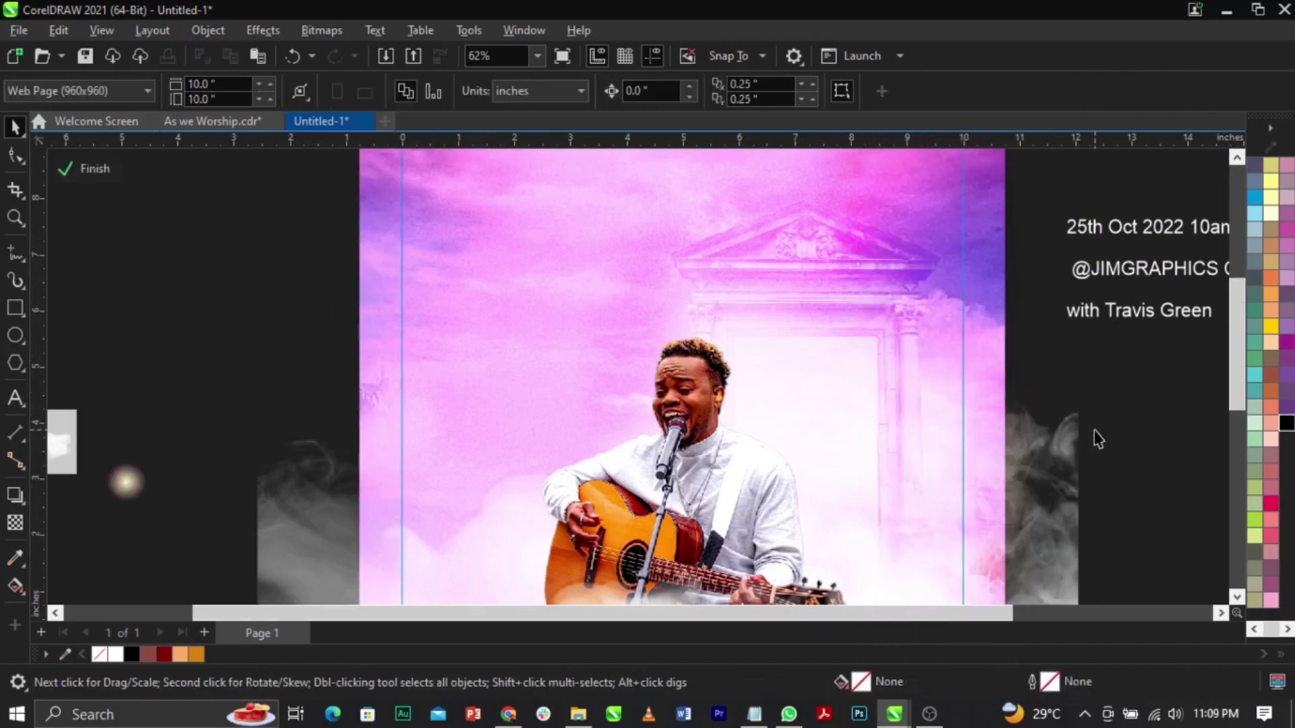
key("ctrl+v")
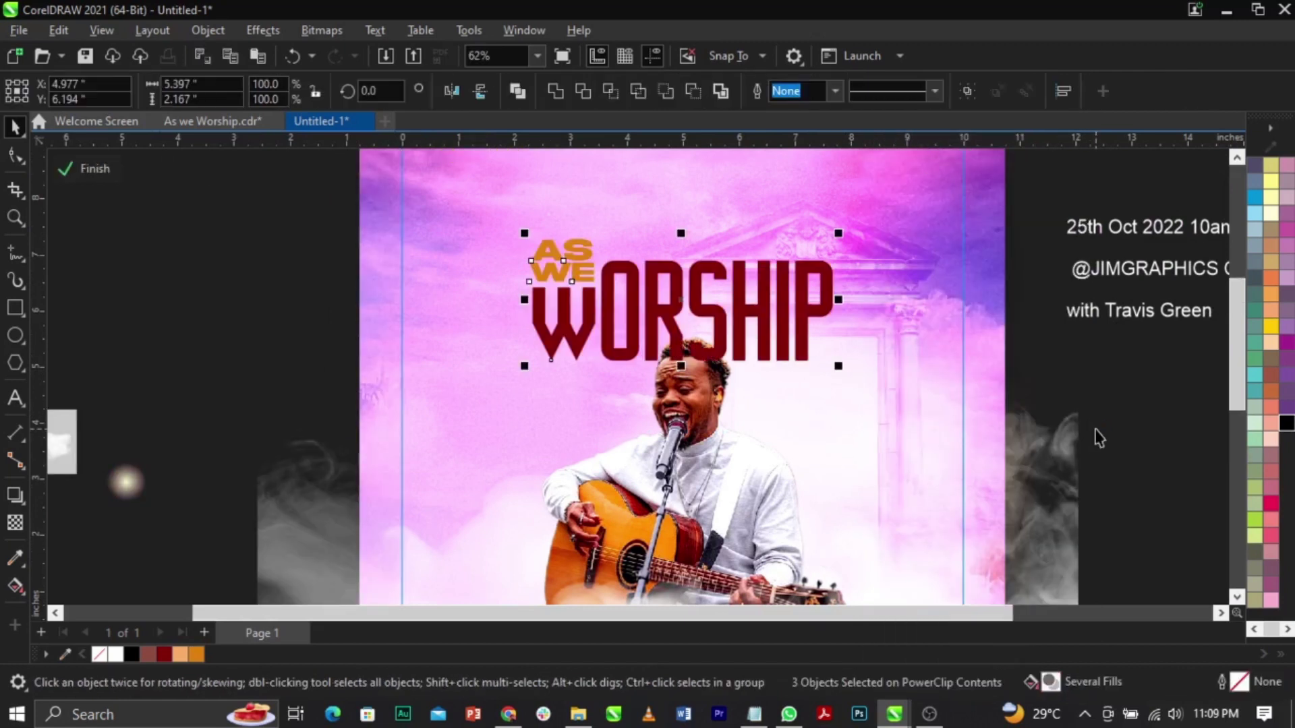
Step: Move WORSHIP back two levels in the PowerClip so it sits behind the singer's head, and select the doorway image
left_click(828, 288)
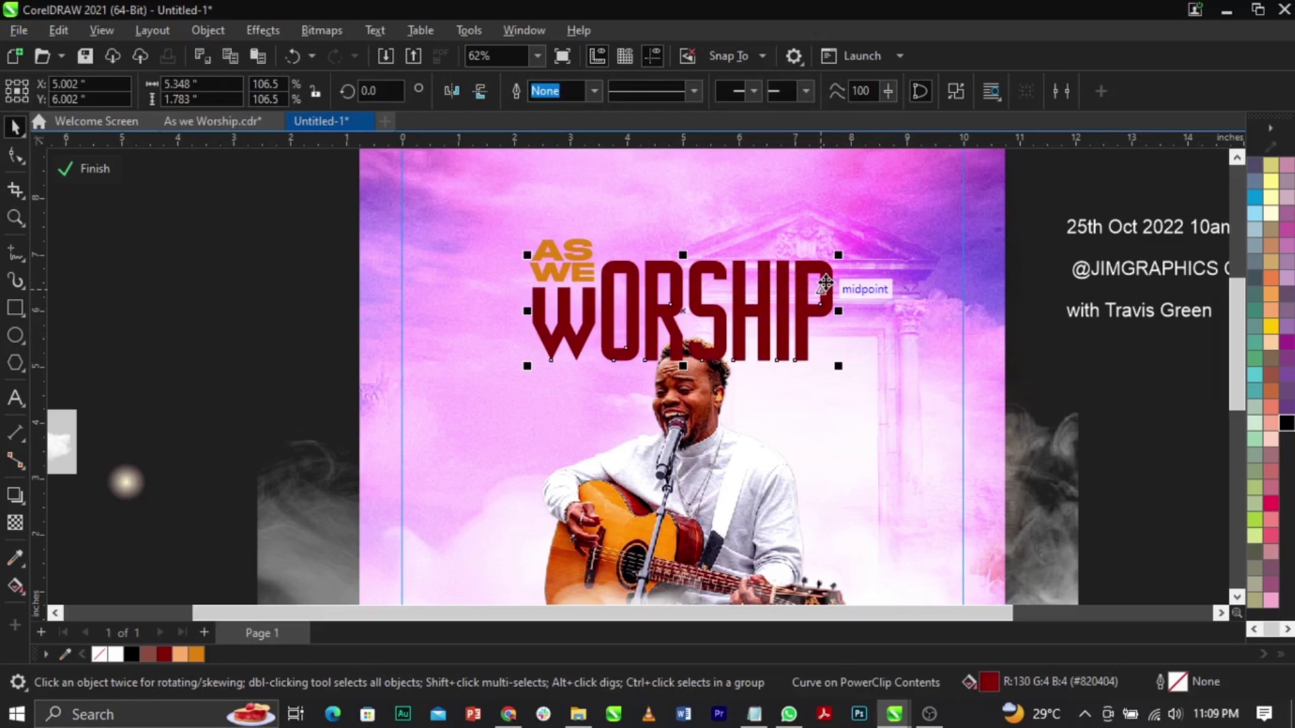
key("ctrl+Page_Down")
key("ctrl+Page_Down")
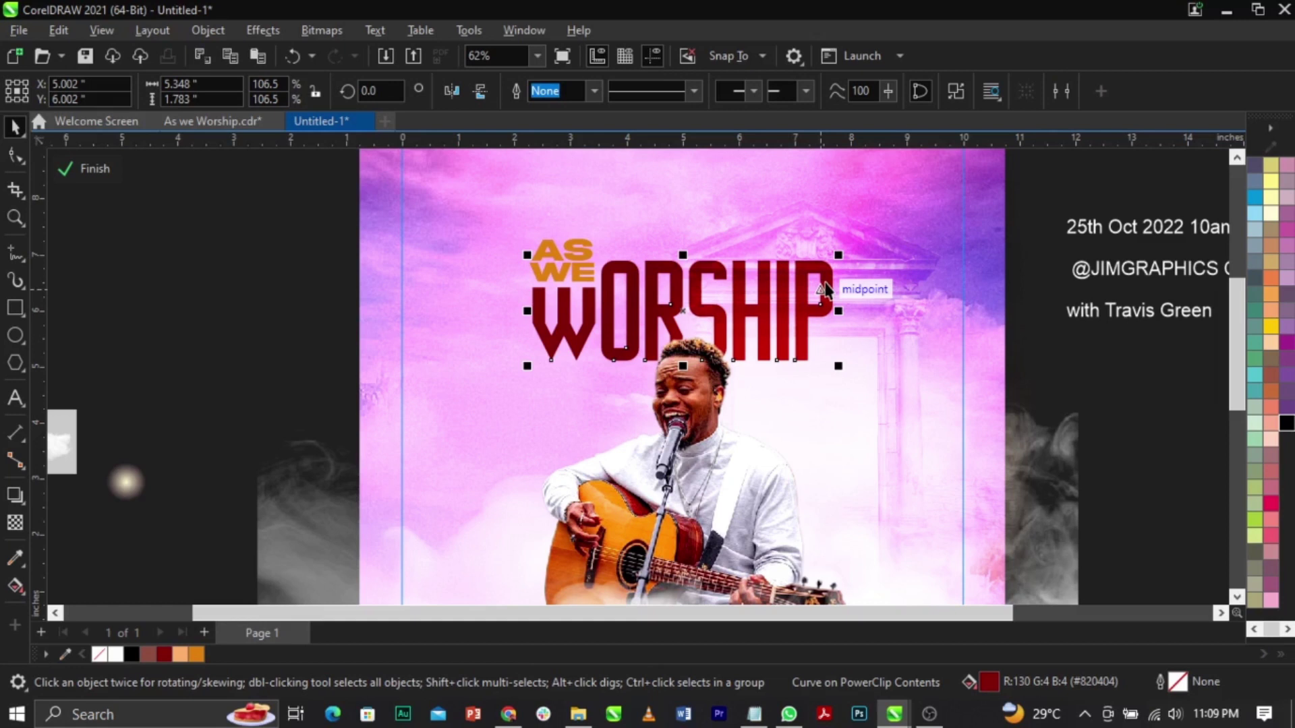
scroll(826, 288, "up", 5)
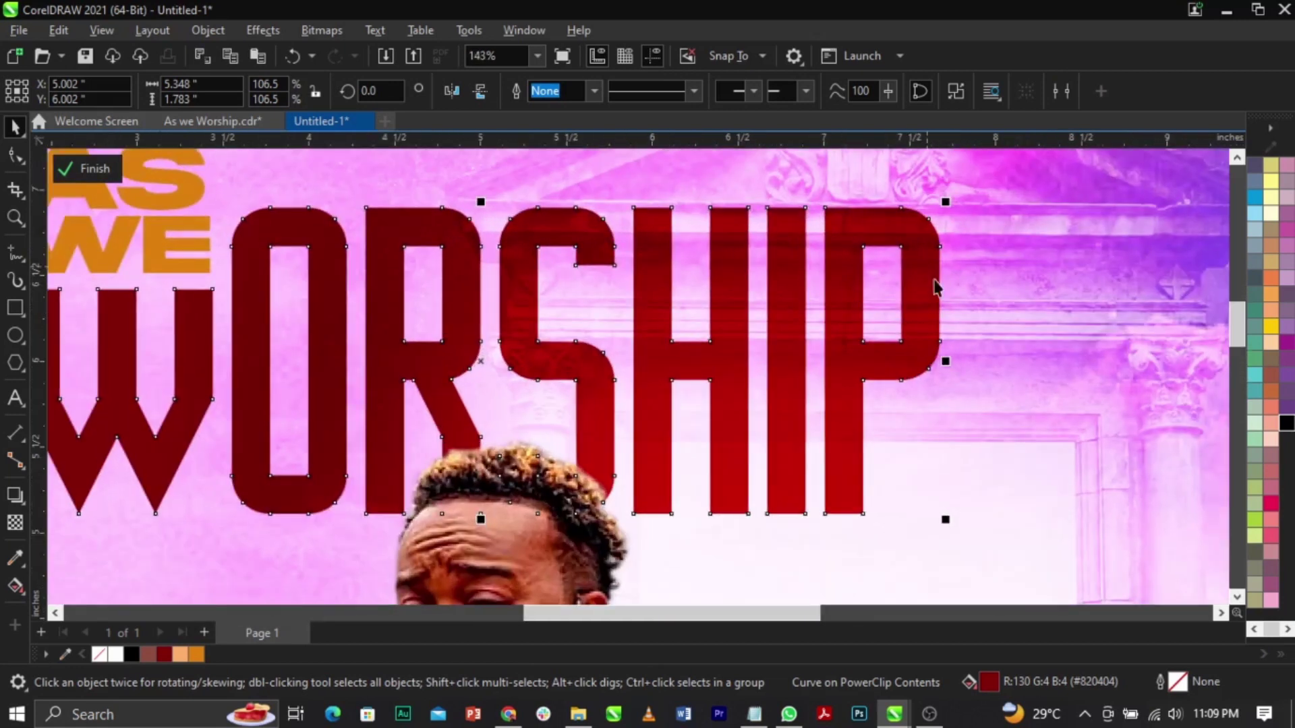
left_click(1025, 286)
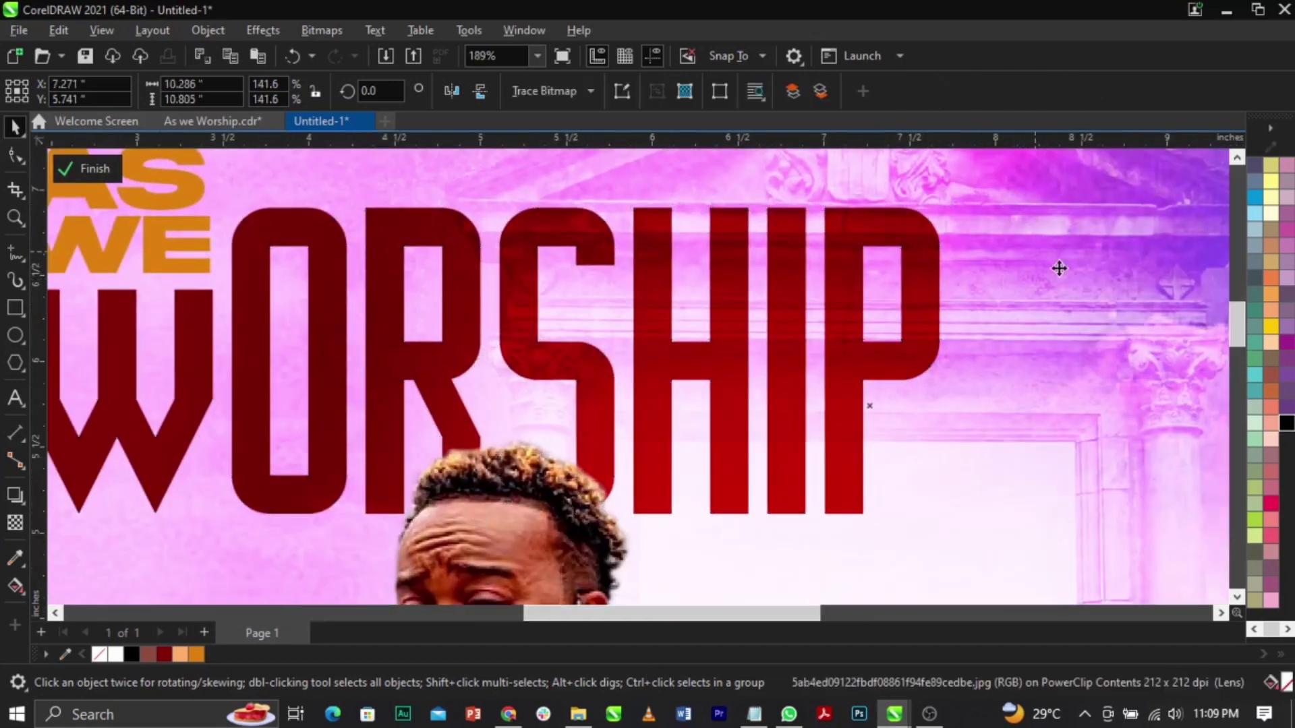
Step: Inspect the WORSHIP lettering behind the singer's head and finish editing the PowerClip contents
scroll(857, 303, "down", 2)
scroll(494, 347, "up", 3)
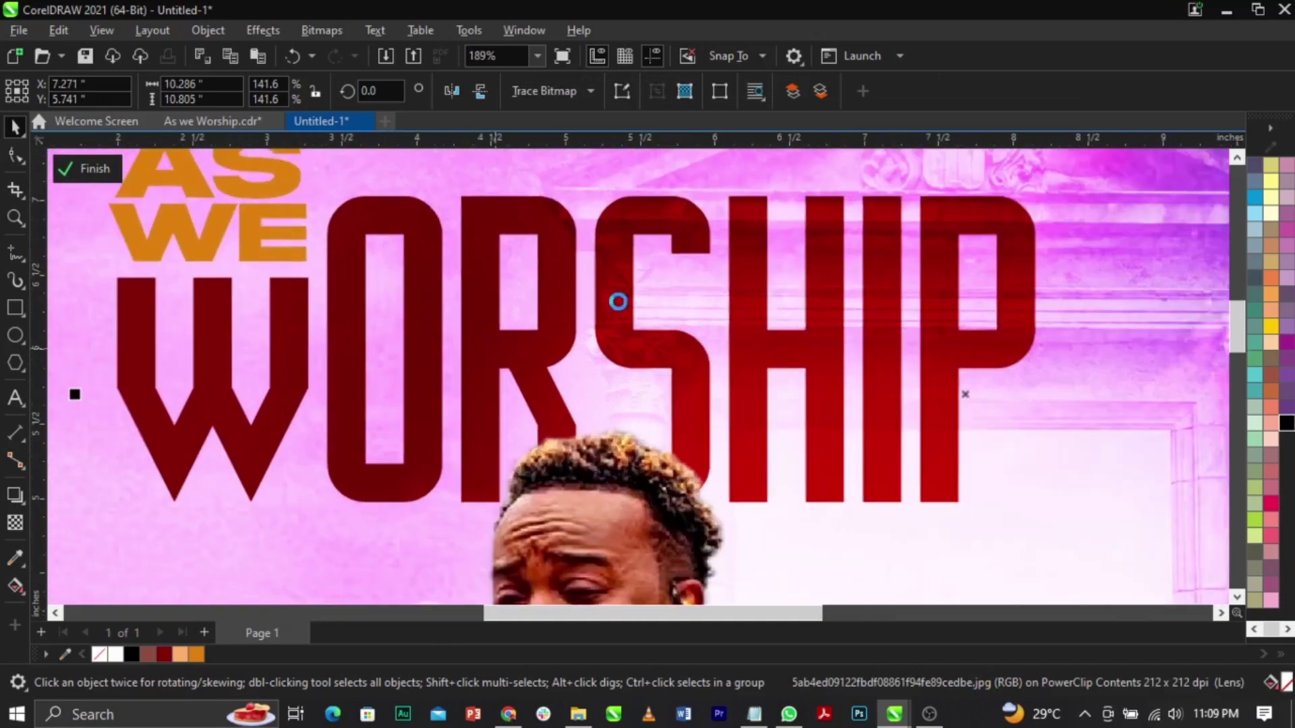
scroll(622, 284, "down", 2)
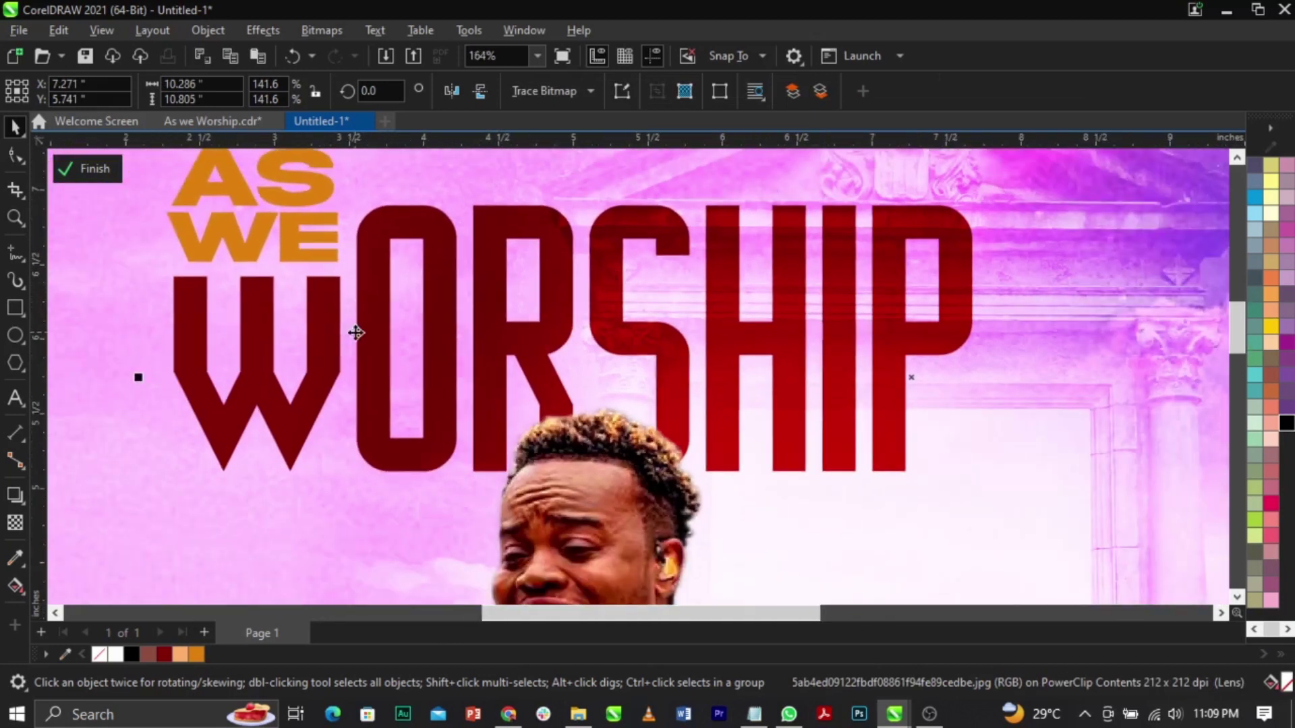
scroll(517, 311, "up", 3)
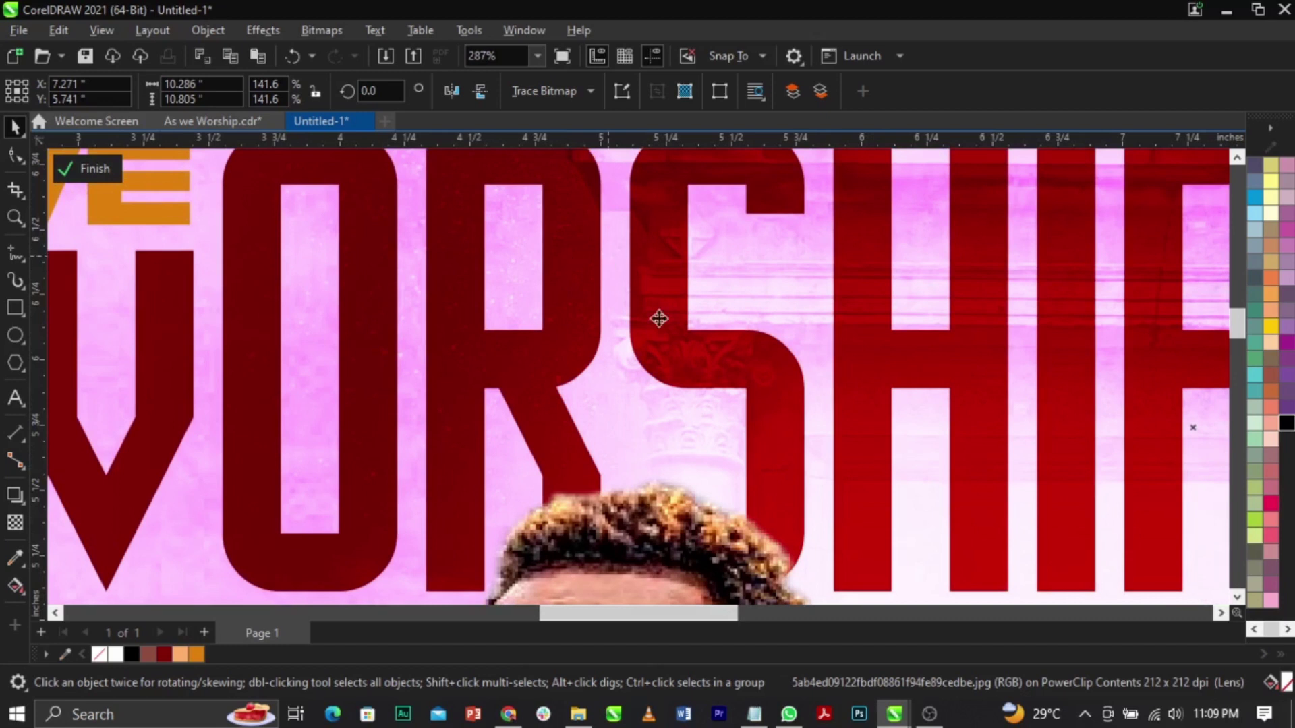
scroll(856, 280, "down", 10)
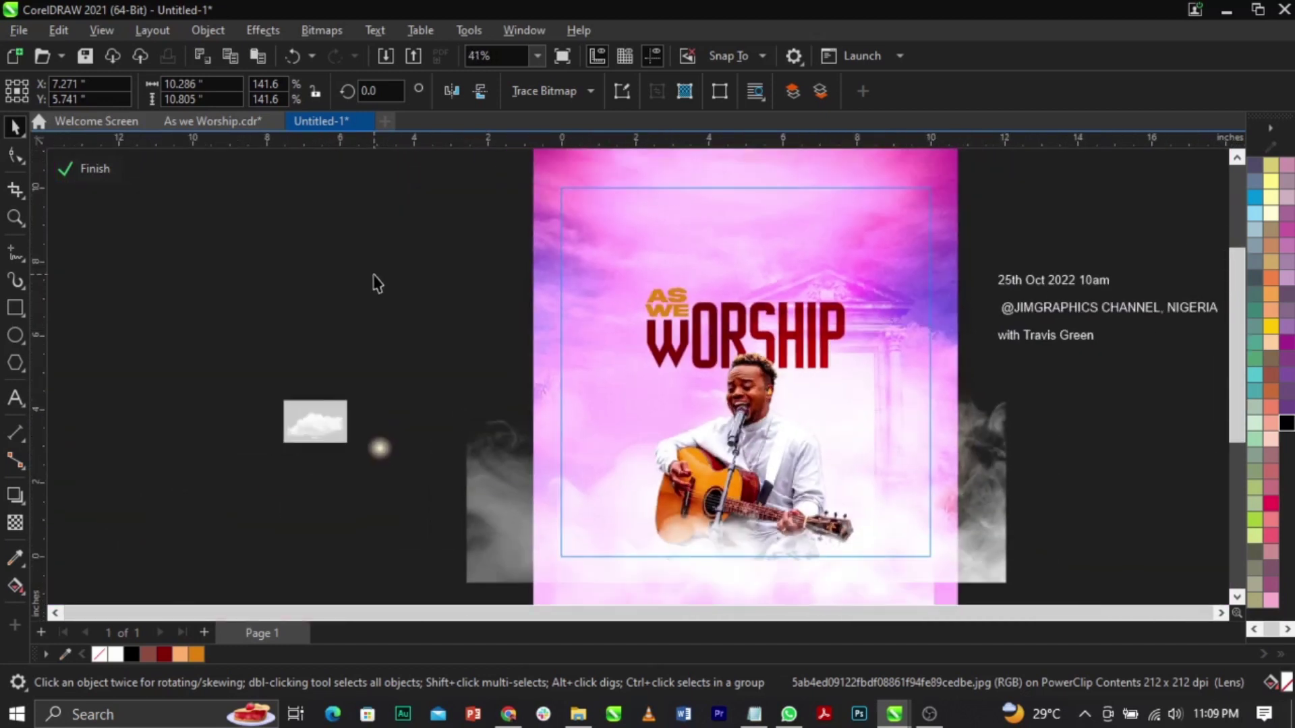
left_click(376, 283)
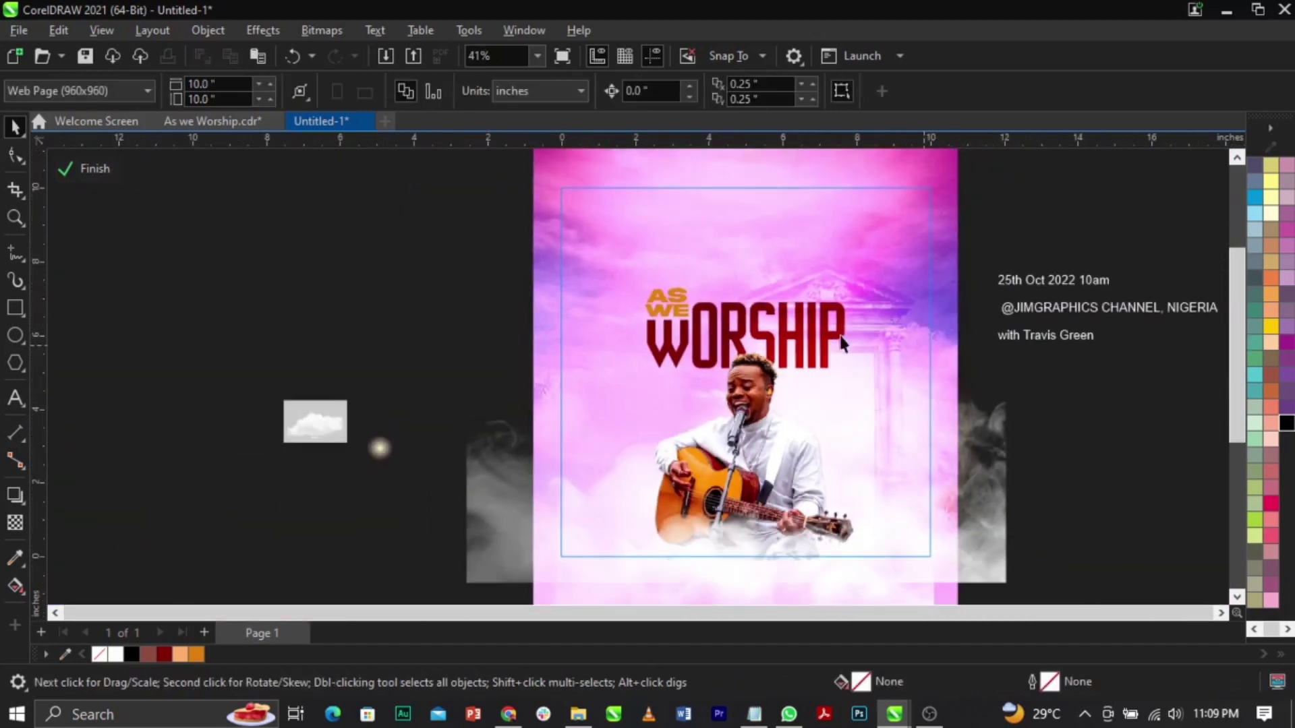
left_click(95, 169)
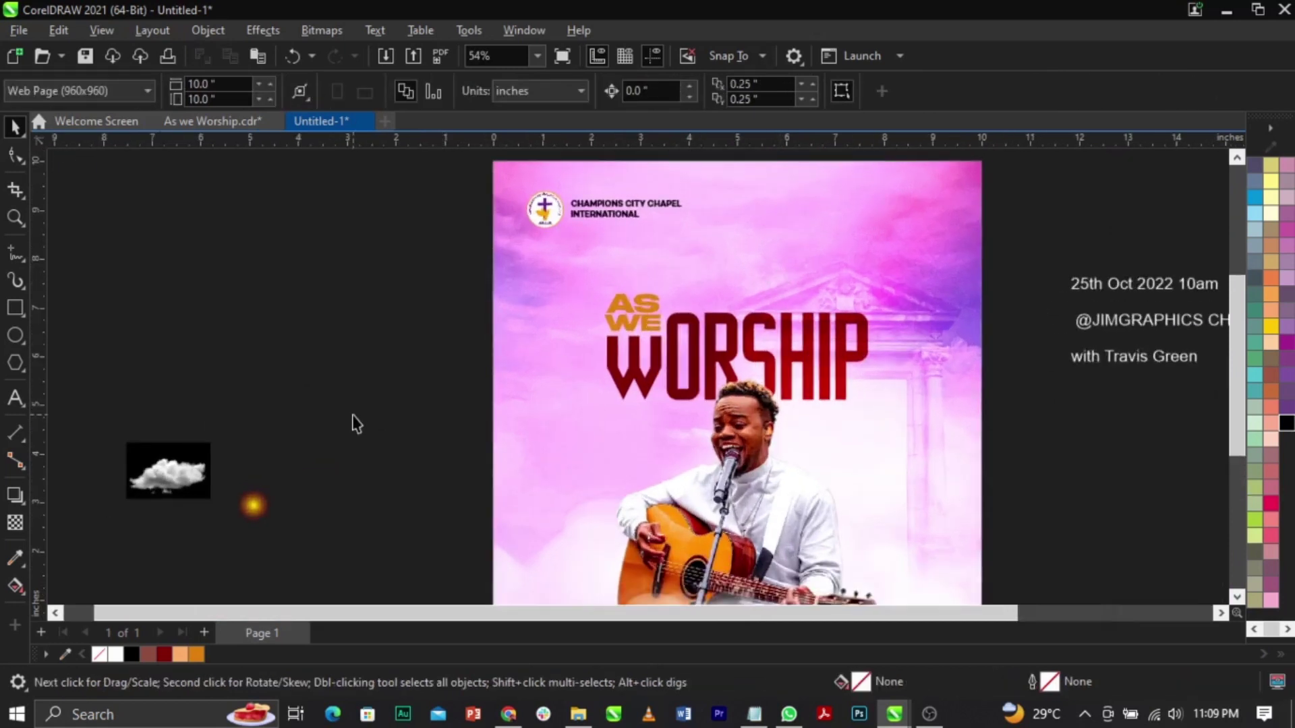
Step: Move the cloud image close to the flyer's left edge and scale it up to about 3.82 by 2.56 inches
left_click_drag(136, 497, 325, 415)
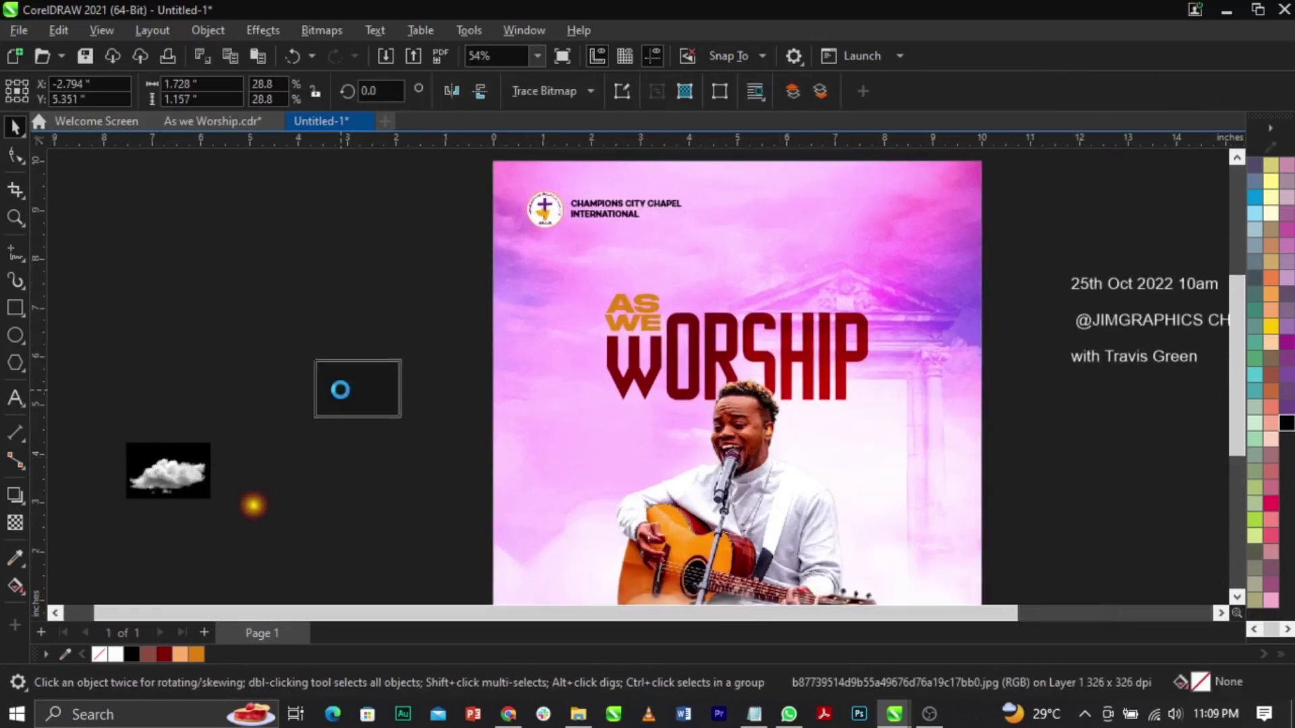
left_click_drag(416, 445, 498, 485)
scroll(396, 386, "up", 2)
scroll(396, 386, "down", 3)
scroll(667, 597, "up", 1)
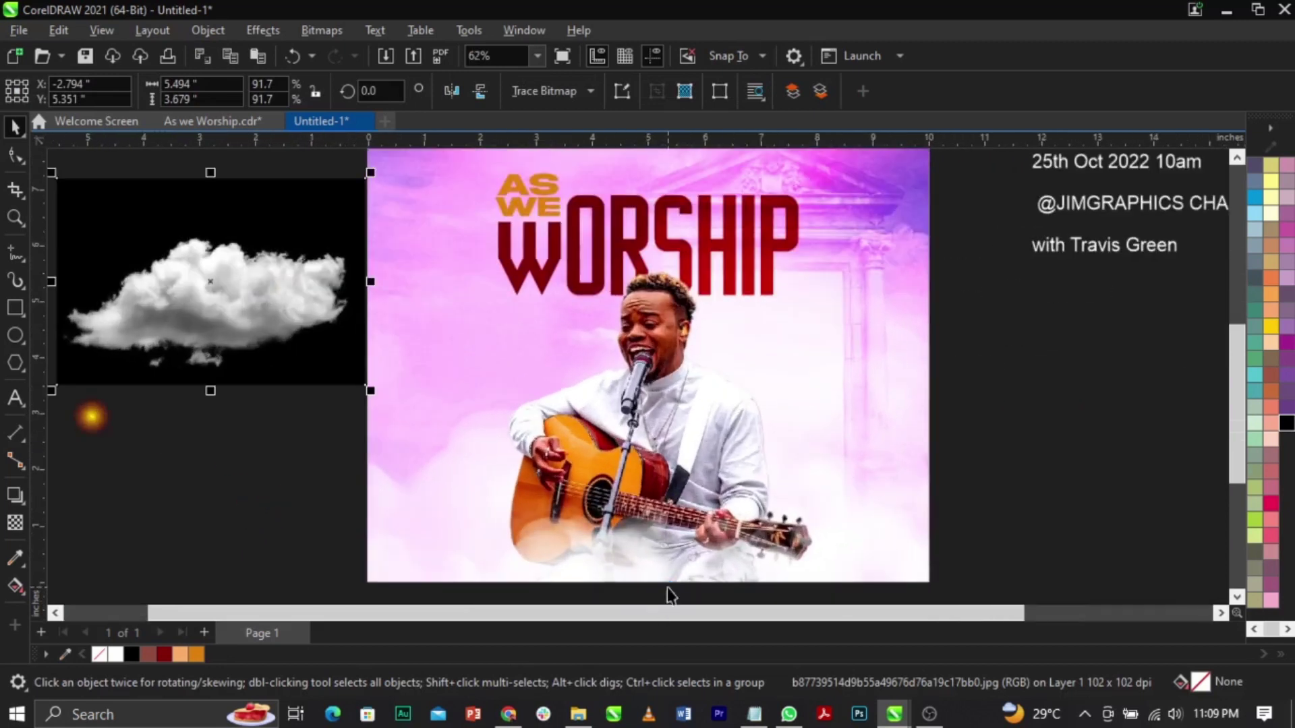
scroll(474, 370, "down", 2)
scroll(727, 529, "up", 2)
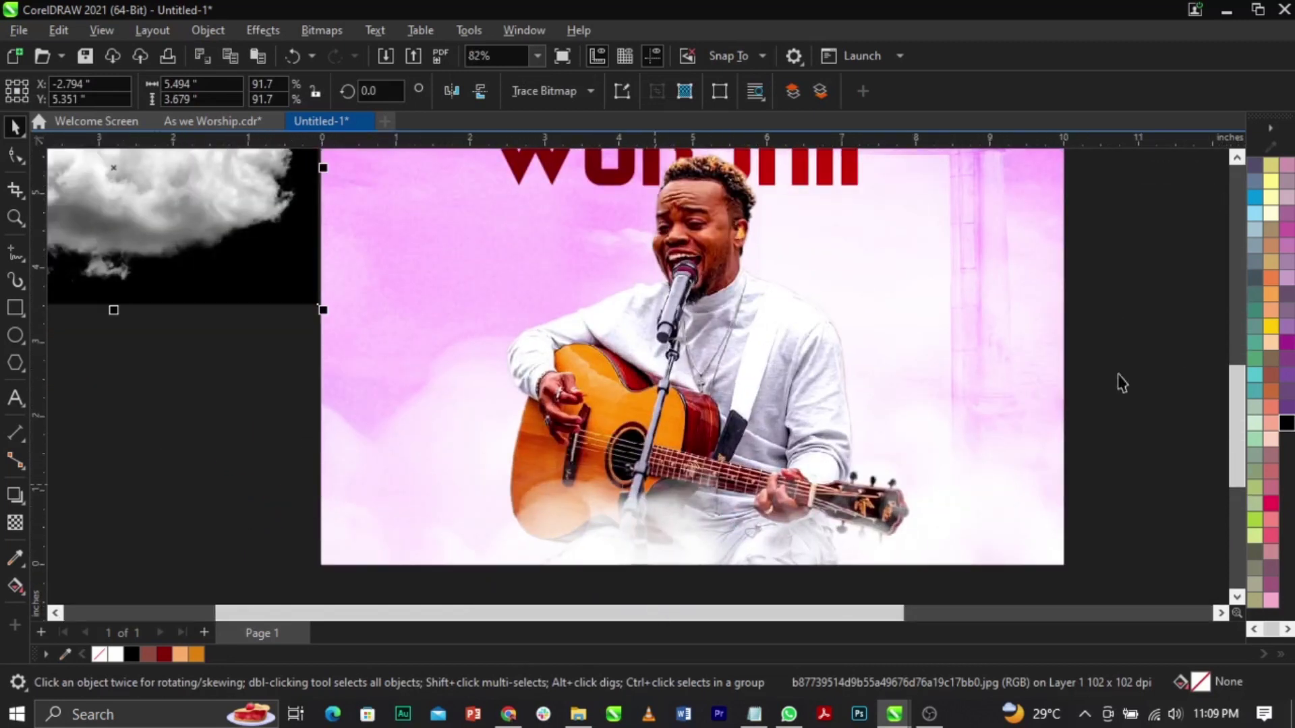
scroll(809, 442, "down", 1)
scroll(517, 266, "up", 1)
left_click_drag(586, 421, 540, 407)
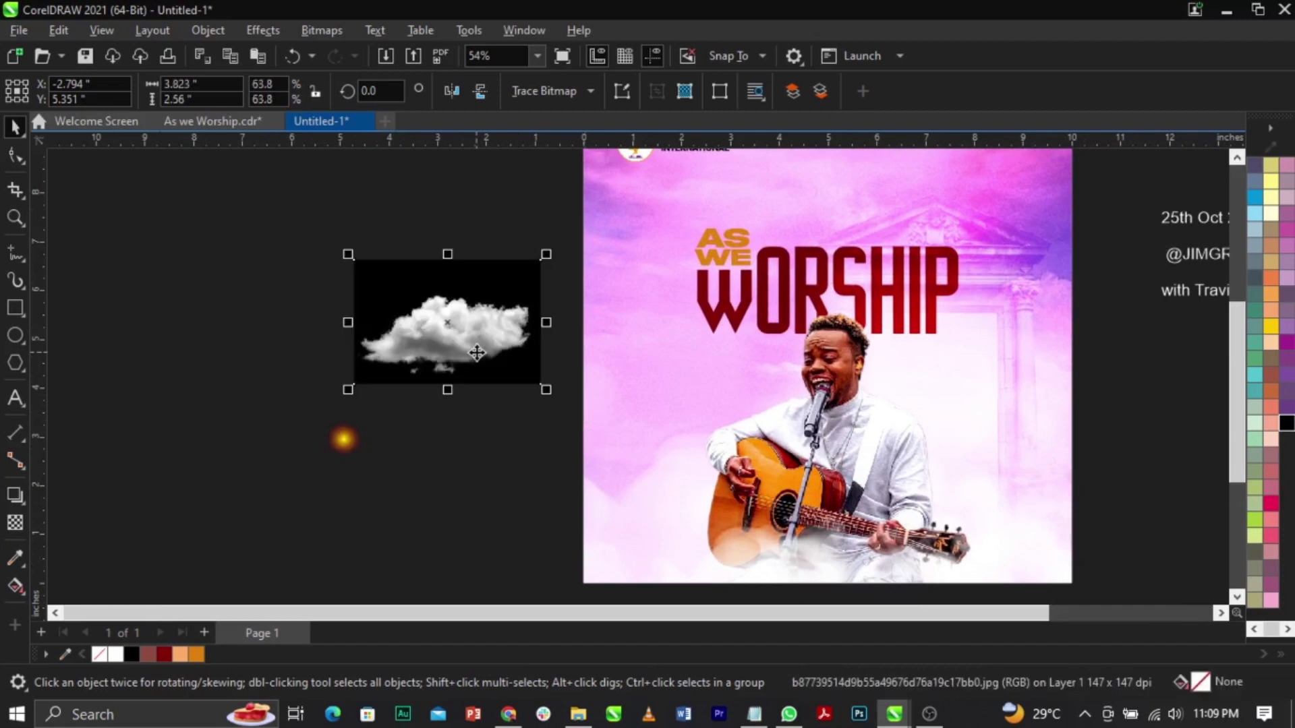
scroll(477, 353, "down", 1)
scroll(725, 284, "up", 1)
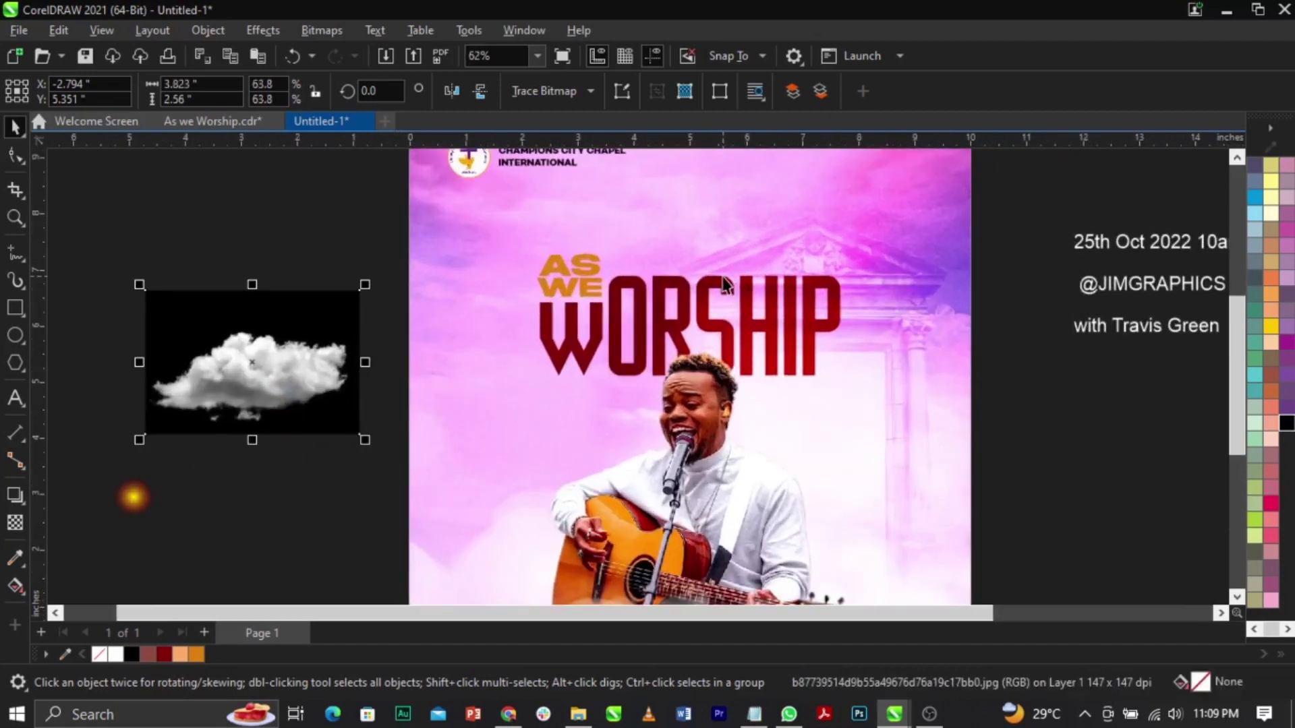
Step: Place the cloud image over the end of WORSHIP and shrink it to about 3.12 by 2.09 inches
left_click(1098, 511)
left_click(290, 380)
left_click_drag(194, 387, 772, 315)
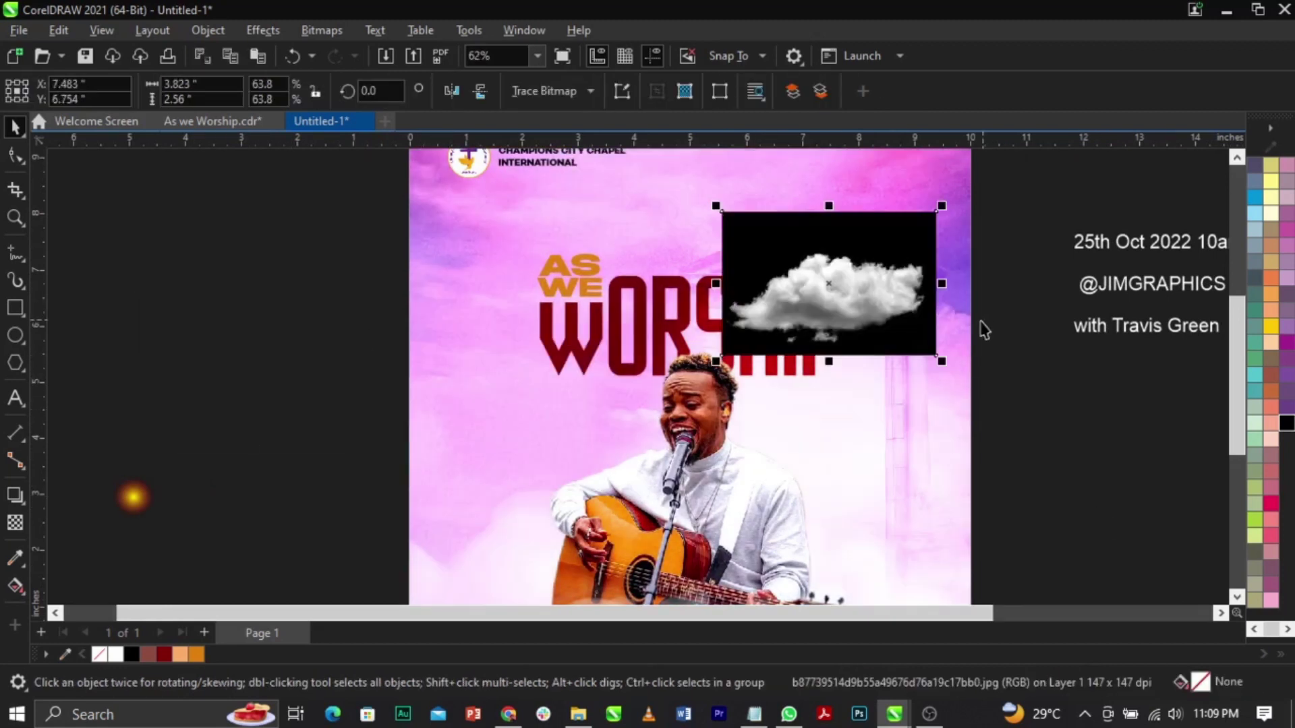
left_click_drag(941, 364, 919, 329)
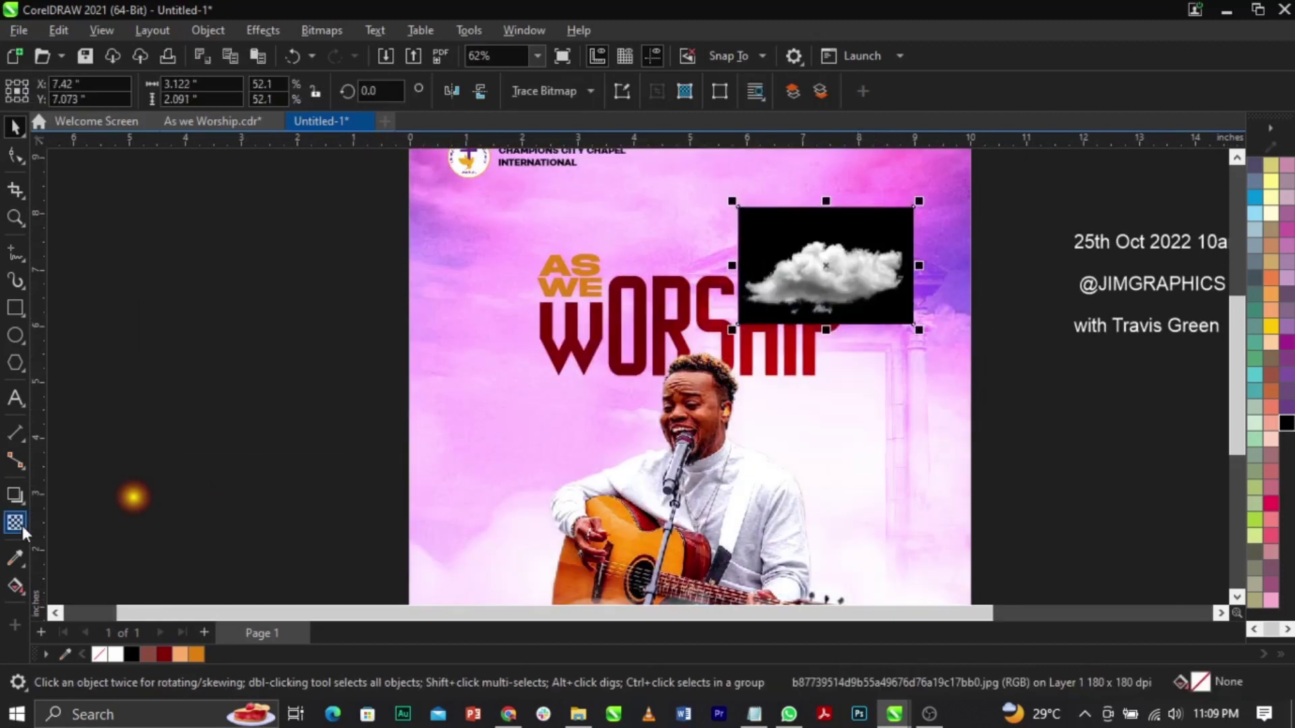
Step: Set the cloud image's transparency merge mode to Screen
left_click(16, 523)
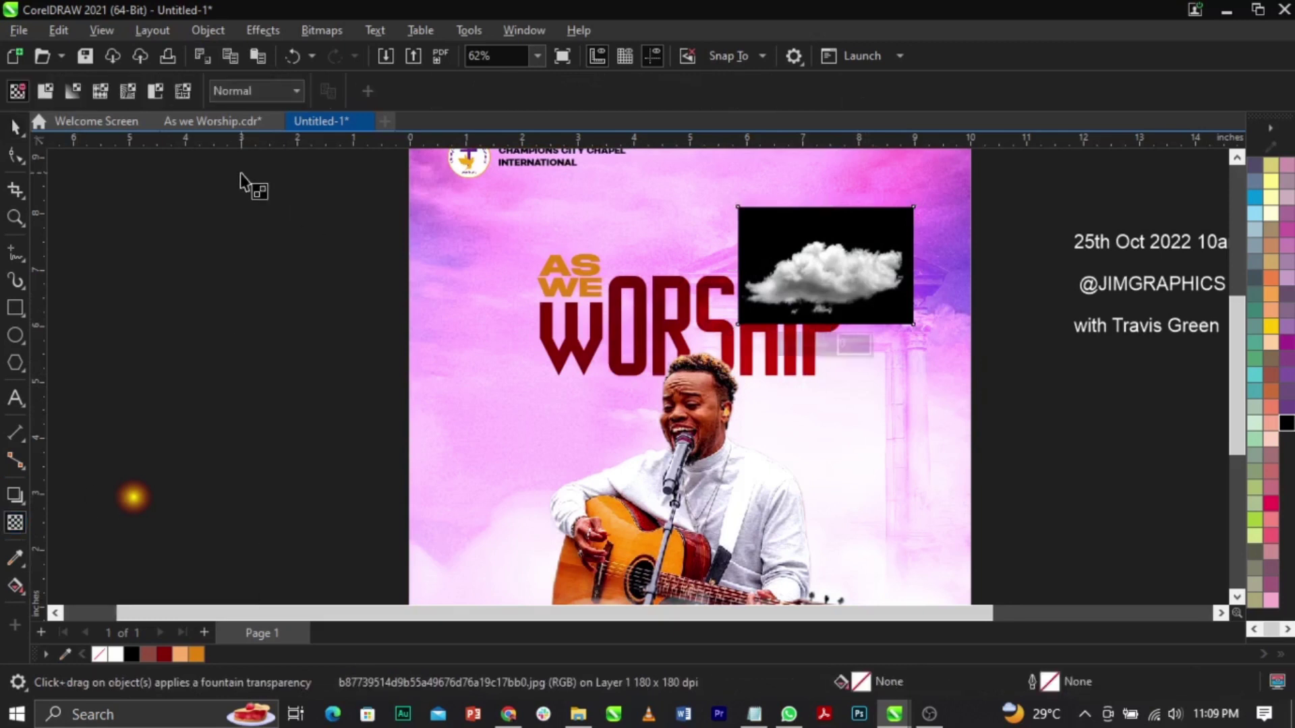
left_click(247, 90)
left_click(231, 455)
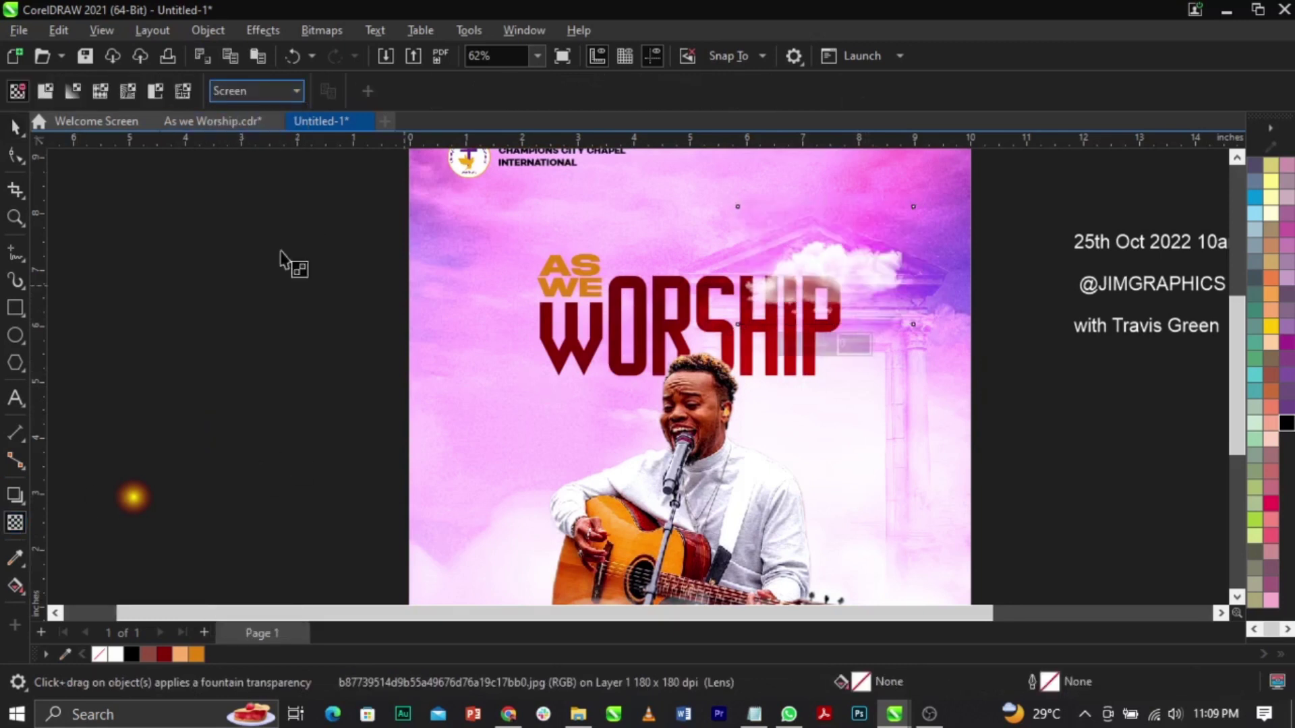
left_click(15, 126)
scroll(1105, 249, "up", 1)
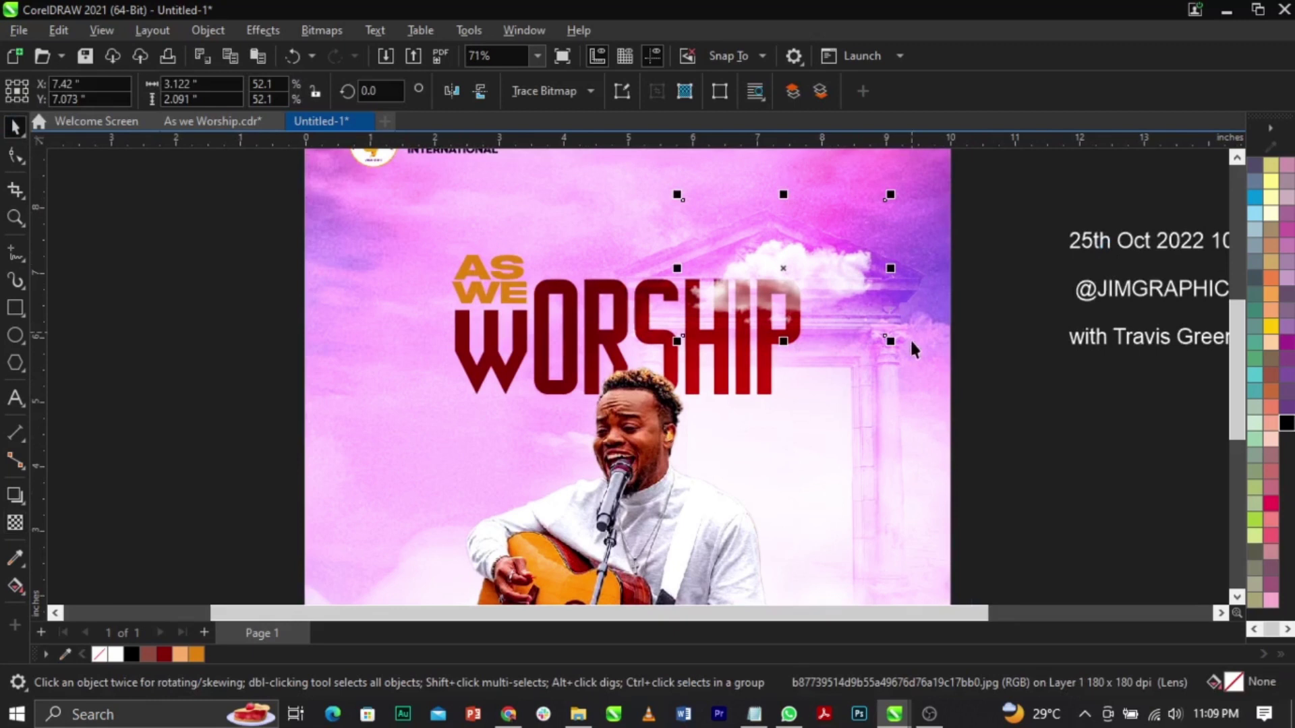
Step: Shrink the cloud further and move it beside the letter P of WORSHIP
left_click_drag(890, 344, 828, 298)
left_click_drag(801, 243, 877, 301)
left_click_drag(911, 377, 896, 358)
Step: Duplicate the cloud above WORSHIP near the building's roof and enlarge the copy to about 2.56 by 1.71 inches
left_click_drag(870, 308, 744, 216)
right_click(744, 215)
left_click_drag(774, 268, 838, 292)
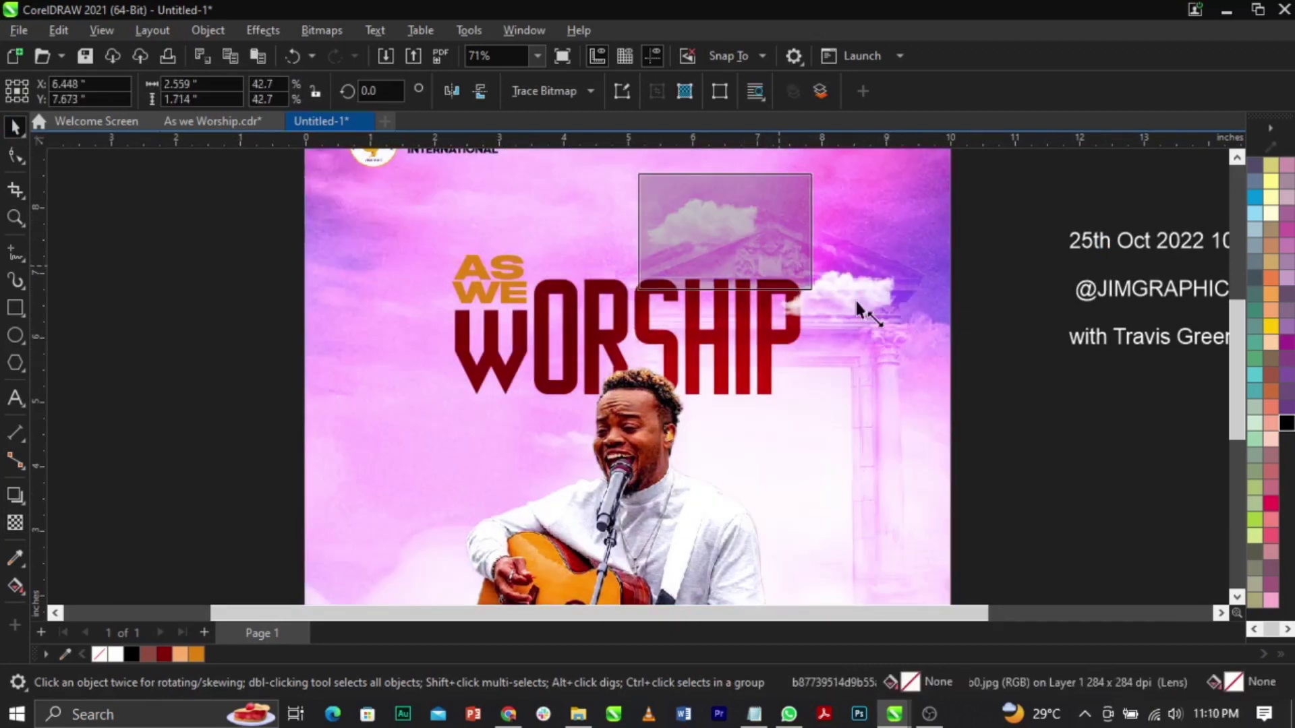
Step: Place a third cloud copy at the left edge of the W in WORSHIP and scale it down smaller than the others
left_click_drag(777, 234, 488, 347)
left_click_drag(524, 394, 454, 439)
left_click_drag(425, 301, 453, 330)
scroll(454, 330, "up", 1)
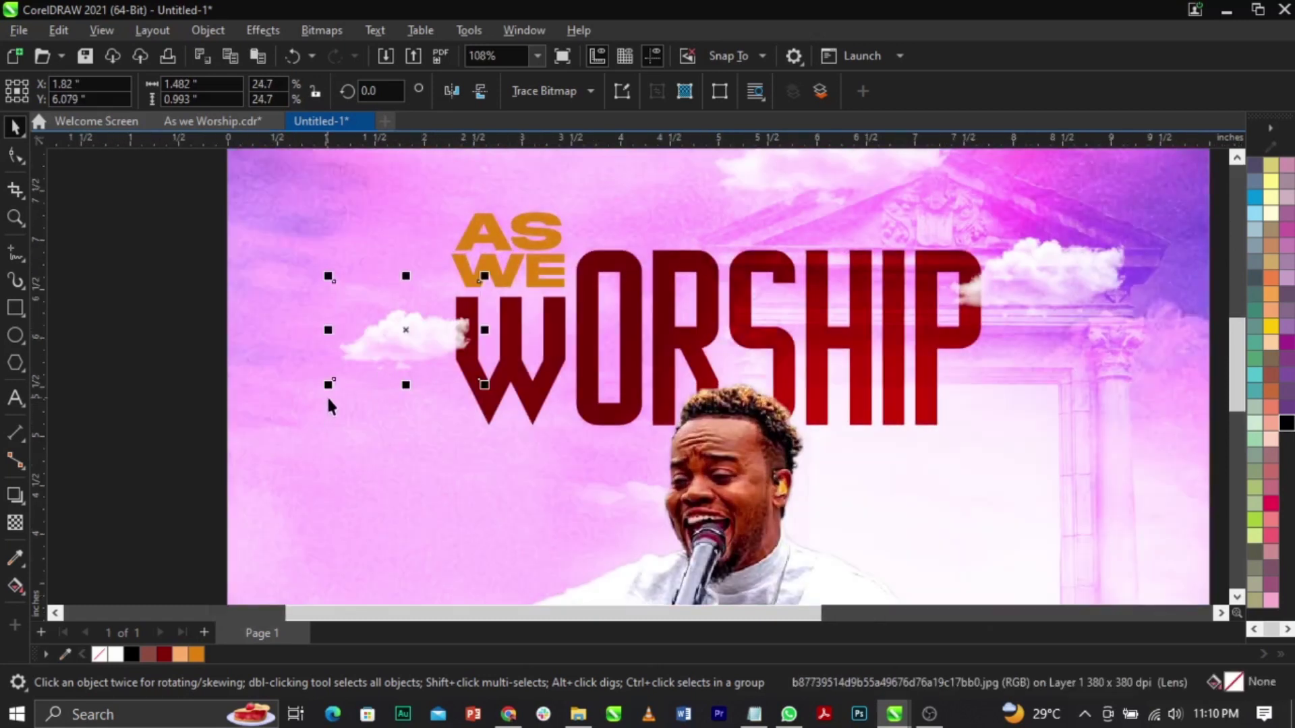
left_click_drag(328, 385, 342, 389)
scroll(490, 312, "down", 1)
left_click(898, 359)
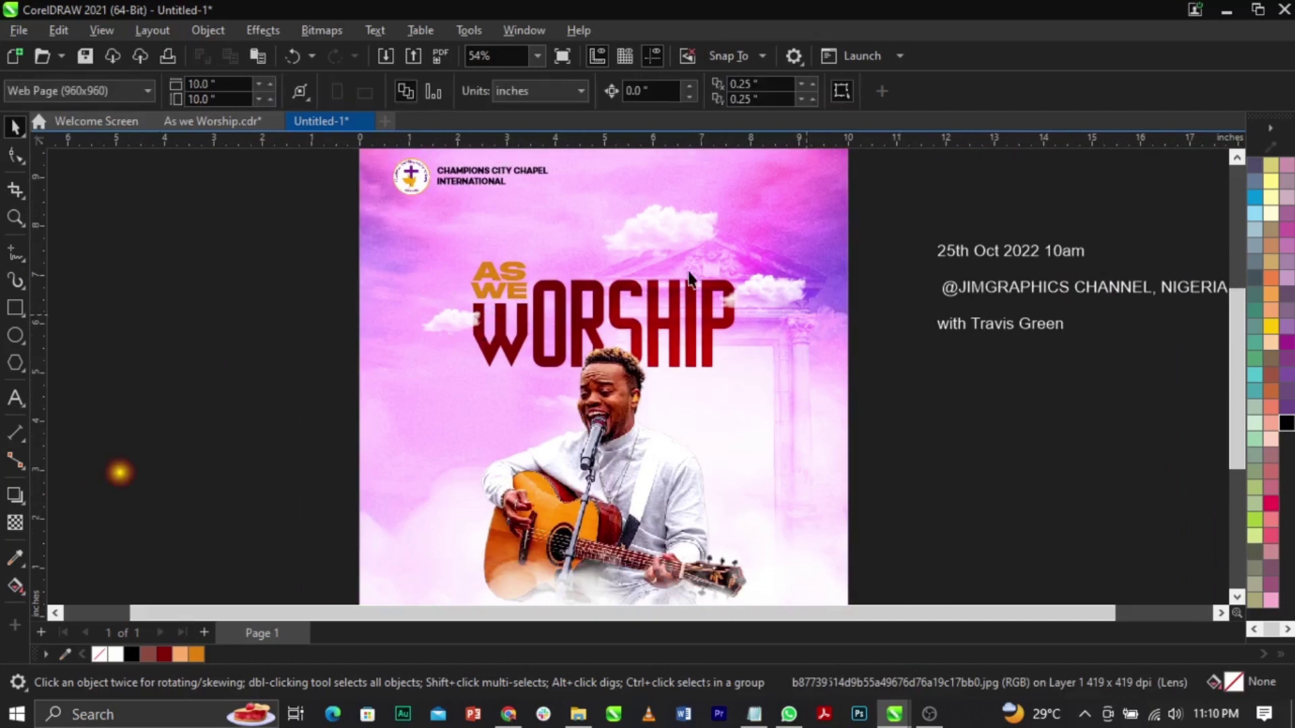
Step: Shrink the cloud beside the P of WORSHIP slightly and nudge it into place
scroll(801, 294, "up", 1)
left_click(801, 294)
left_click_drag(823, 229, 817, 245)
left_click_drag(749, 294, 751, 296)
scroll(751, 275, "down", 1)
left_click(855, 361)
scroll(732, 327, "down", 1)
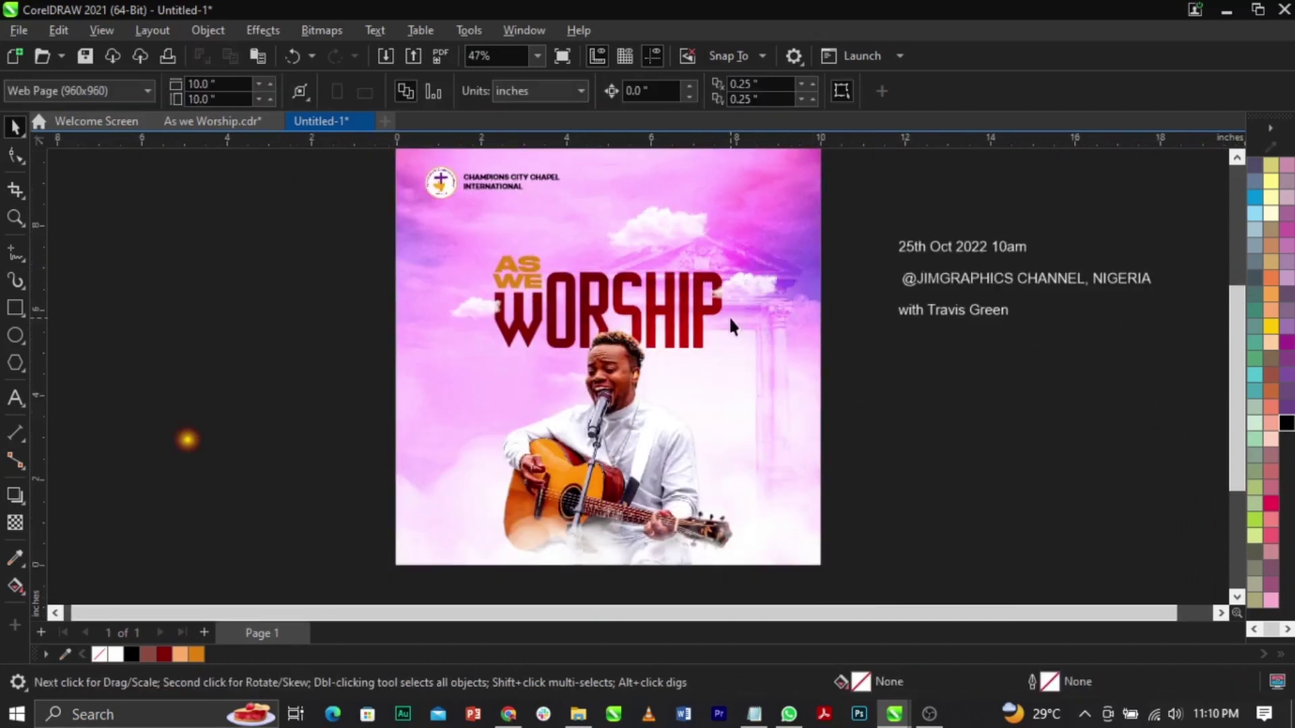
Step: Enlarge the orange glow image to about 5.02 by 2.82 inches and place it beside the singer's face
left_click(212, 434)
left_click_drag(222, 420, 375, 330)
left_click_drag(283, 400, 658, 402)
scroll(659, 405, "up", 1)
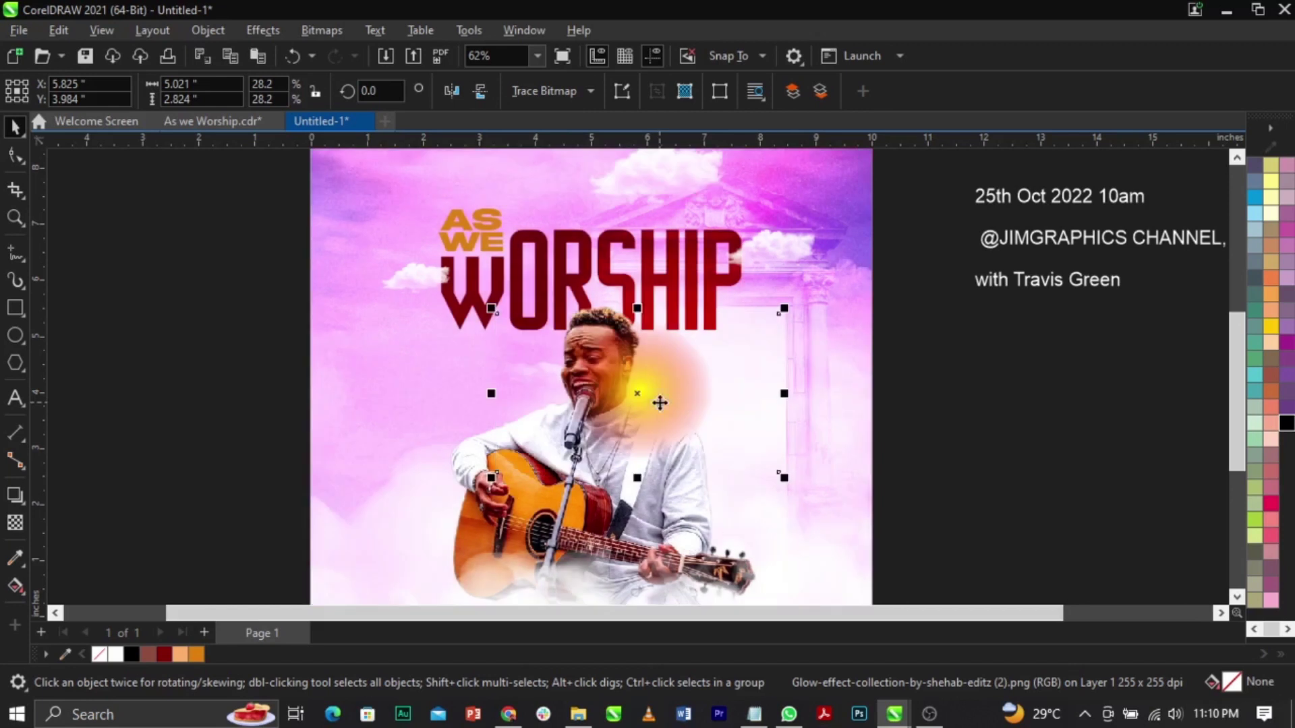
Step: Set the glow image's transparency merge mode to Screen and deselect it
left_click(14, 523)
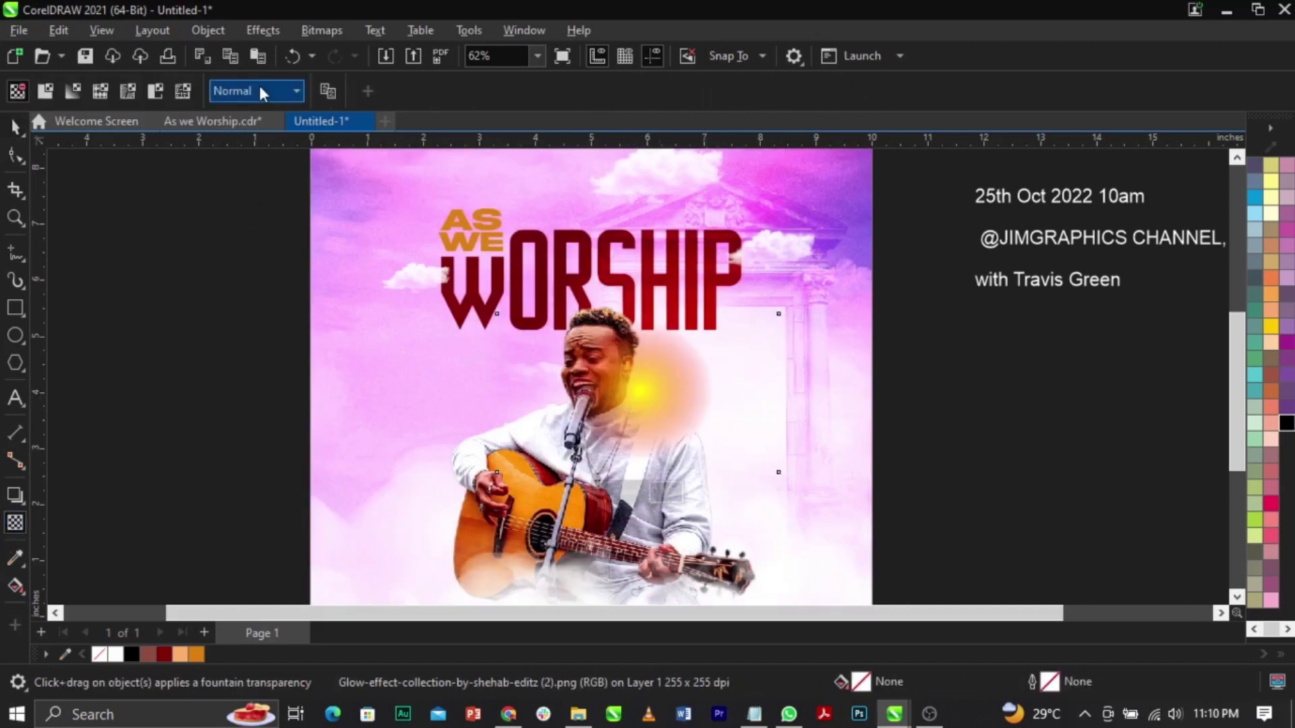
left_click(259, 89)
left_click(282, 453)
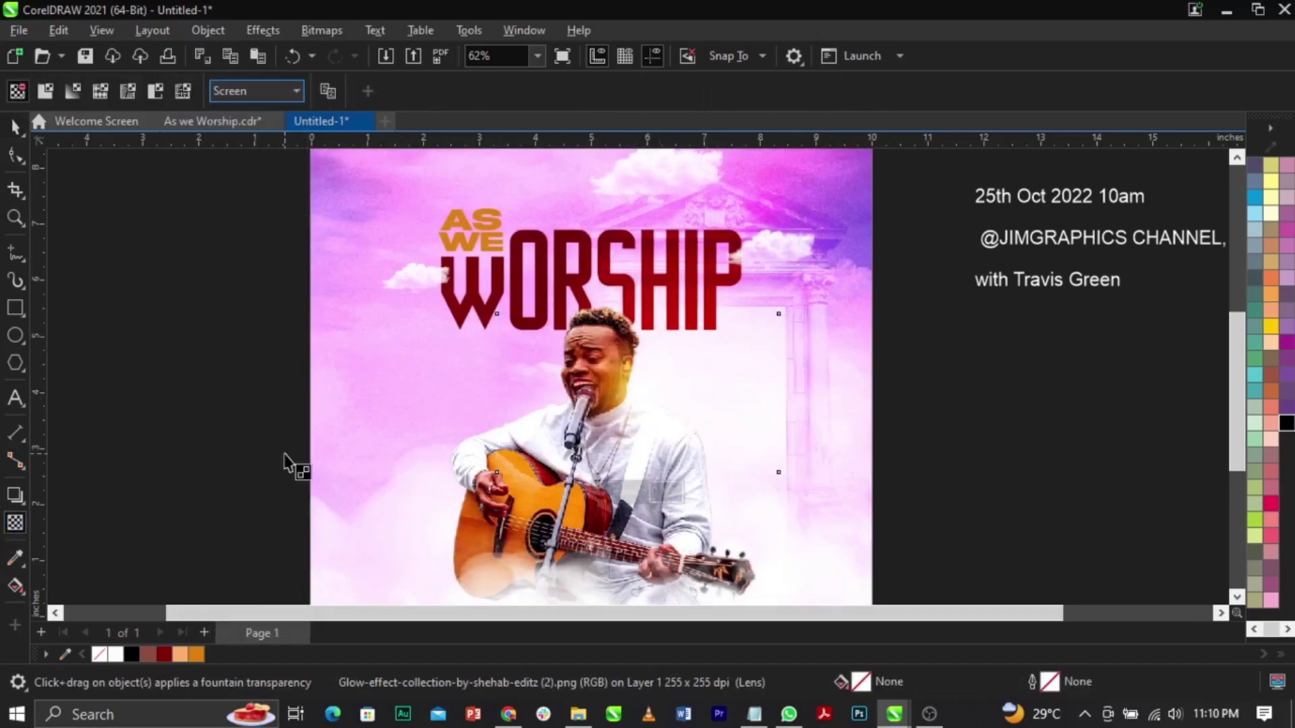
left_click(25, 133)
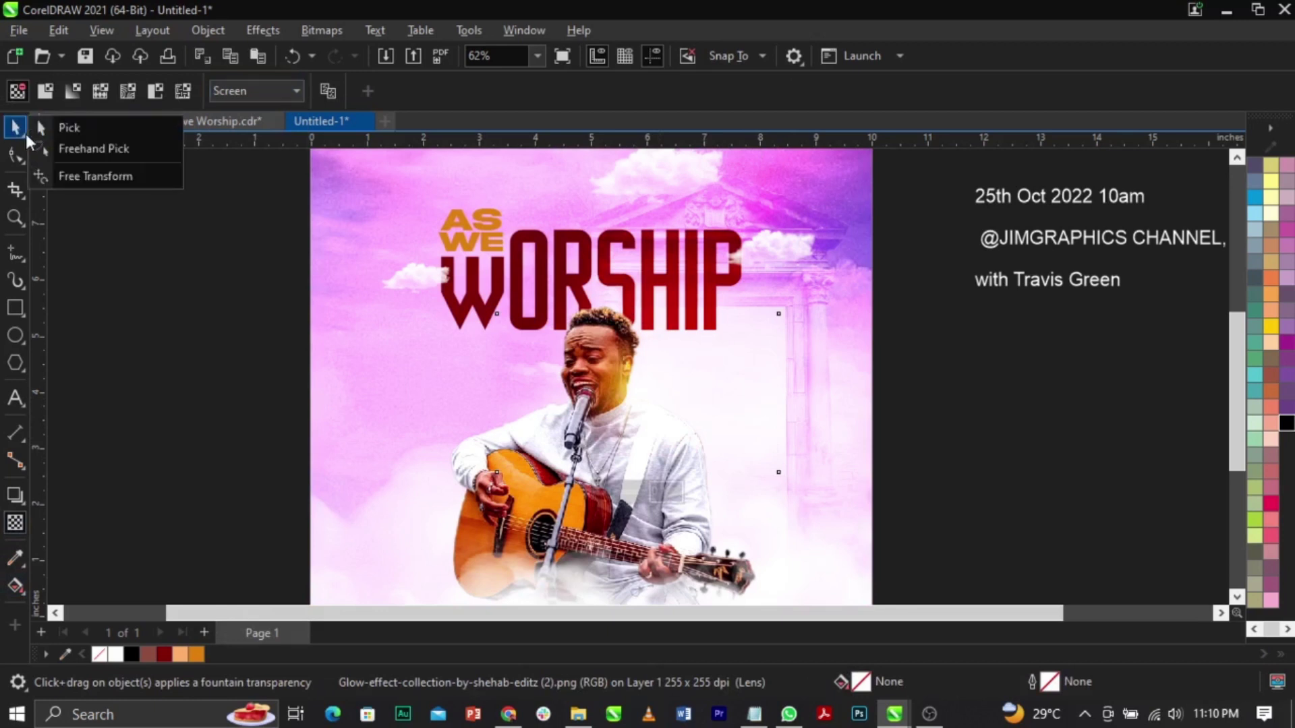
left_click(68, 125)
left_click(232, 394)
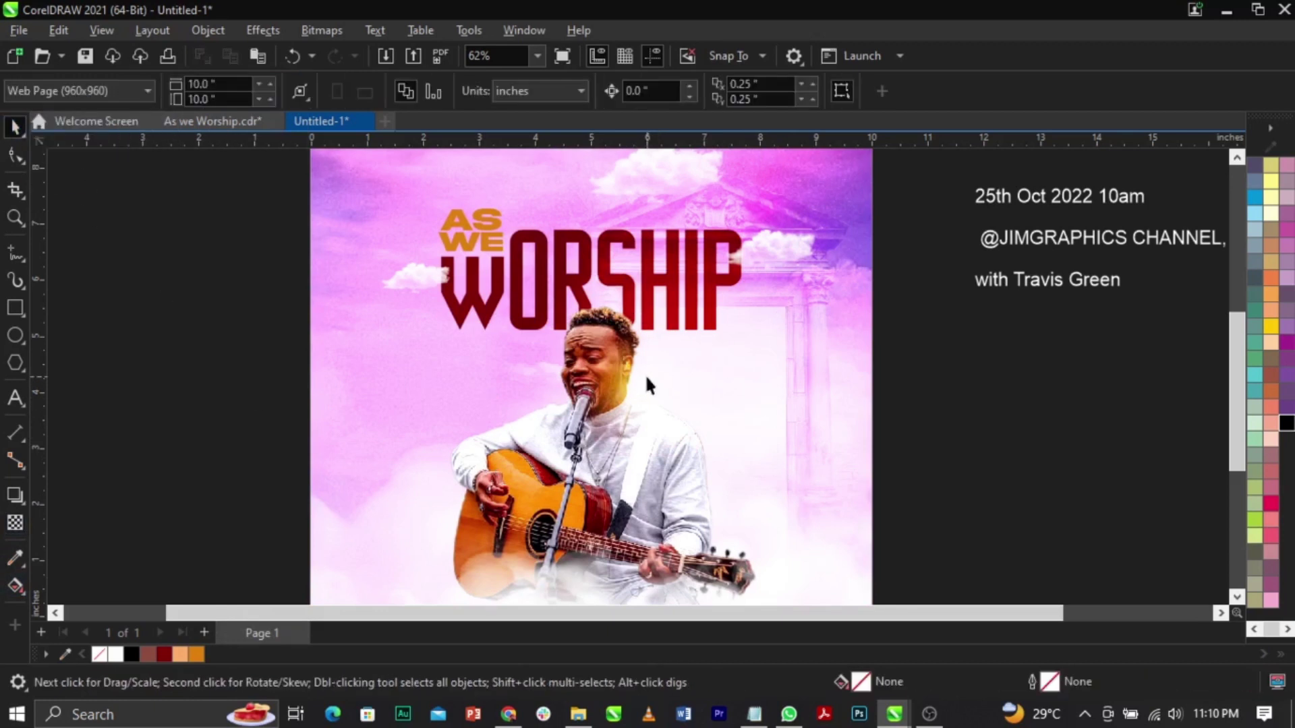
Step: Duplicate the glow from the singer's face onto the AS WE lettering and the top of the W
left_click(632, 379)
scroll(627, 377, "up", 1)
scroll(695, 406, "down", 2)
left_click_drag(694, 405, 576, 303)
scroll(558, 296, "up", 2)
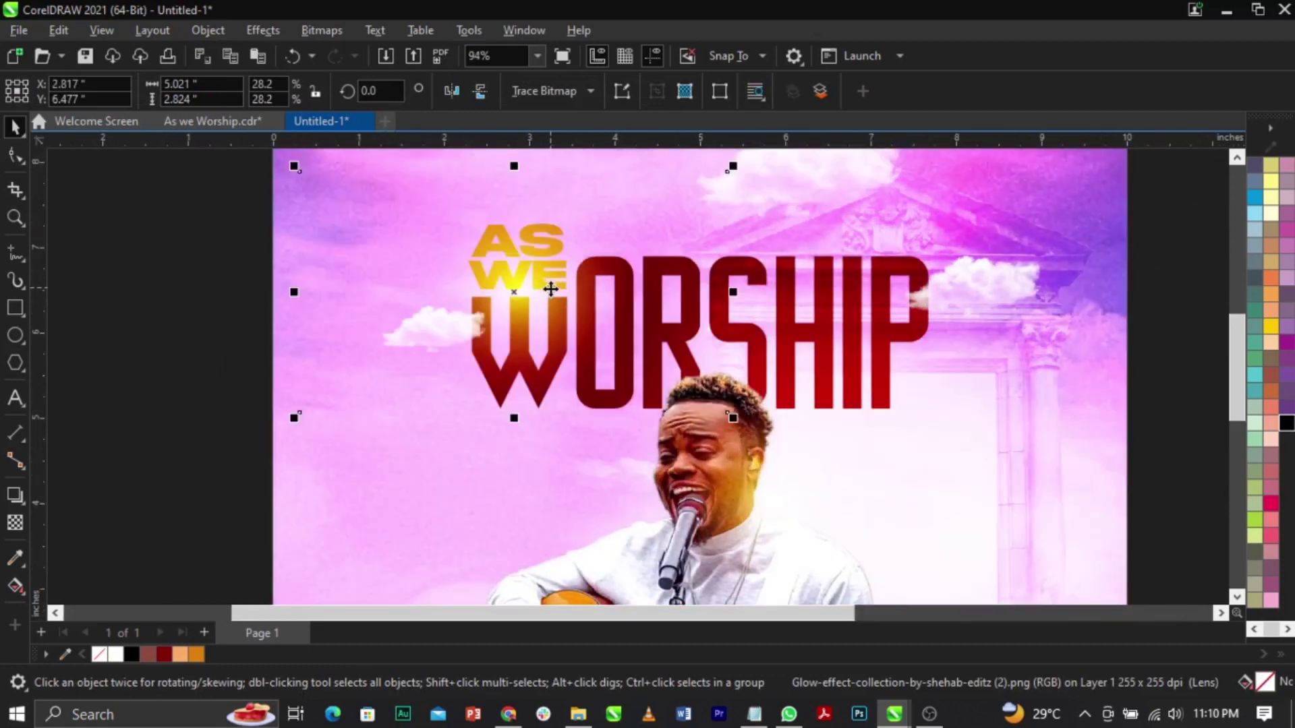
scroll(548, 289, "down", 1)
left_click(1058, 465)
Step: Take the line "25th Oct 2022 10am" out of the event details text and paste it as separate text on the flyer
scroll(1114, 234, "up", 1)
double_click(1012, 263)
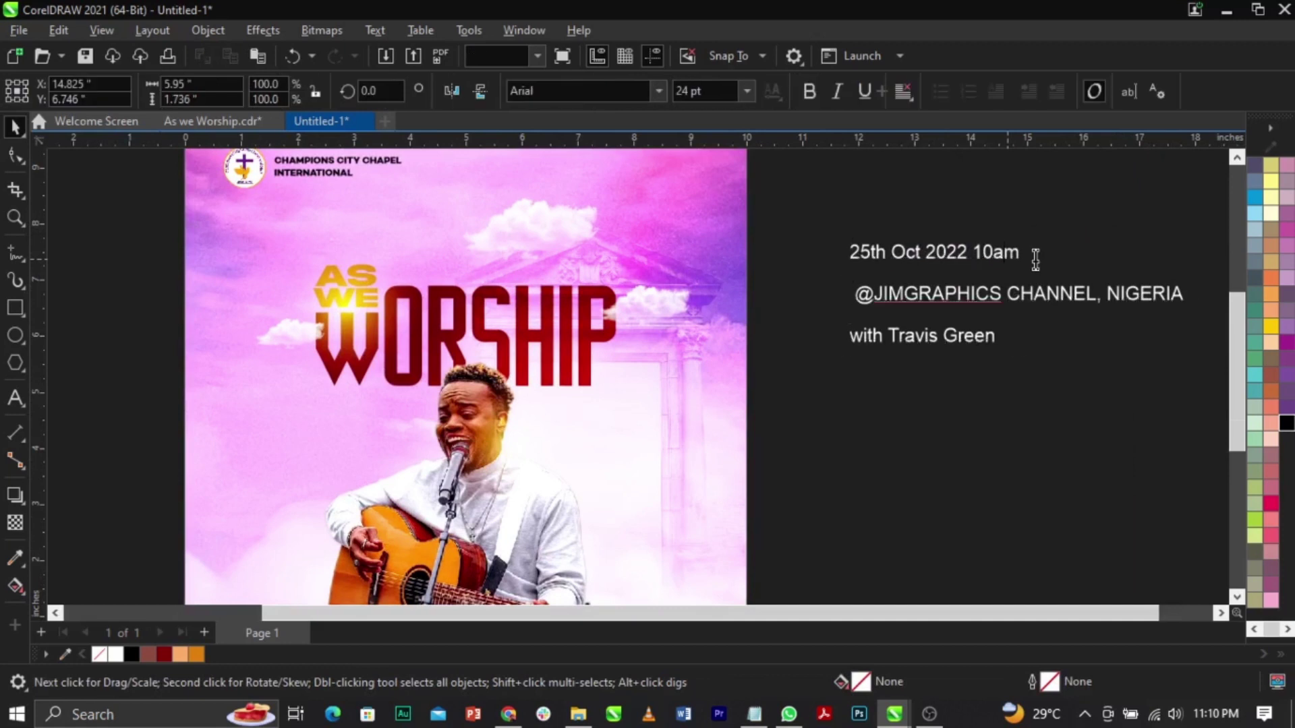
left_click_drag(1020, 251, 821, 252)
key("ctrl+c")
key("Delete")
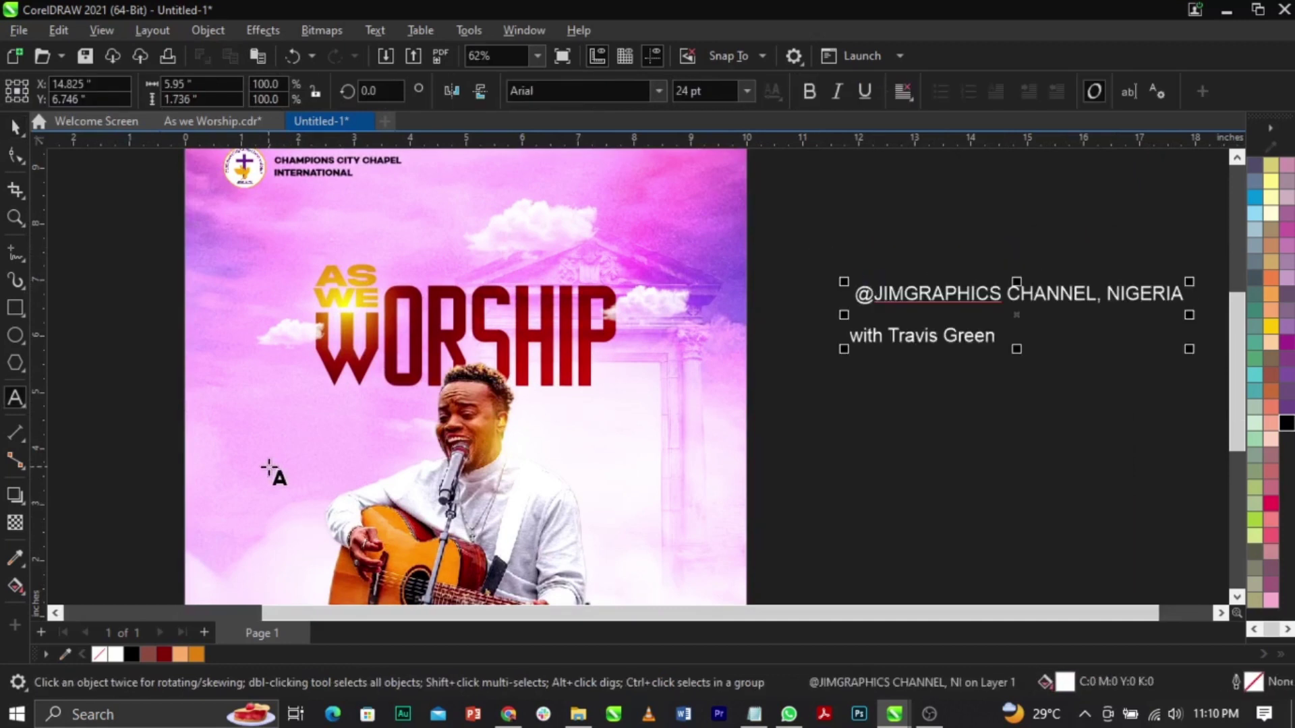
left_click(267, 464)
key("ctrl+v")
key("ctrl+space")
Step: Move the remaining event details text lower beside the page, and shift the date text into the space left of the singer
left_click_drag(929, 299, 922, 491)
scroll(917, 458, "down", 1)
scroll(440, 464, "up", 1)
scroll(440, 464, "up", 2)
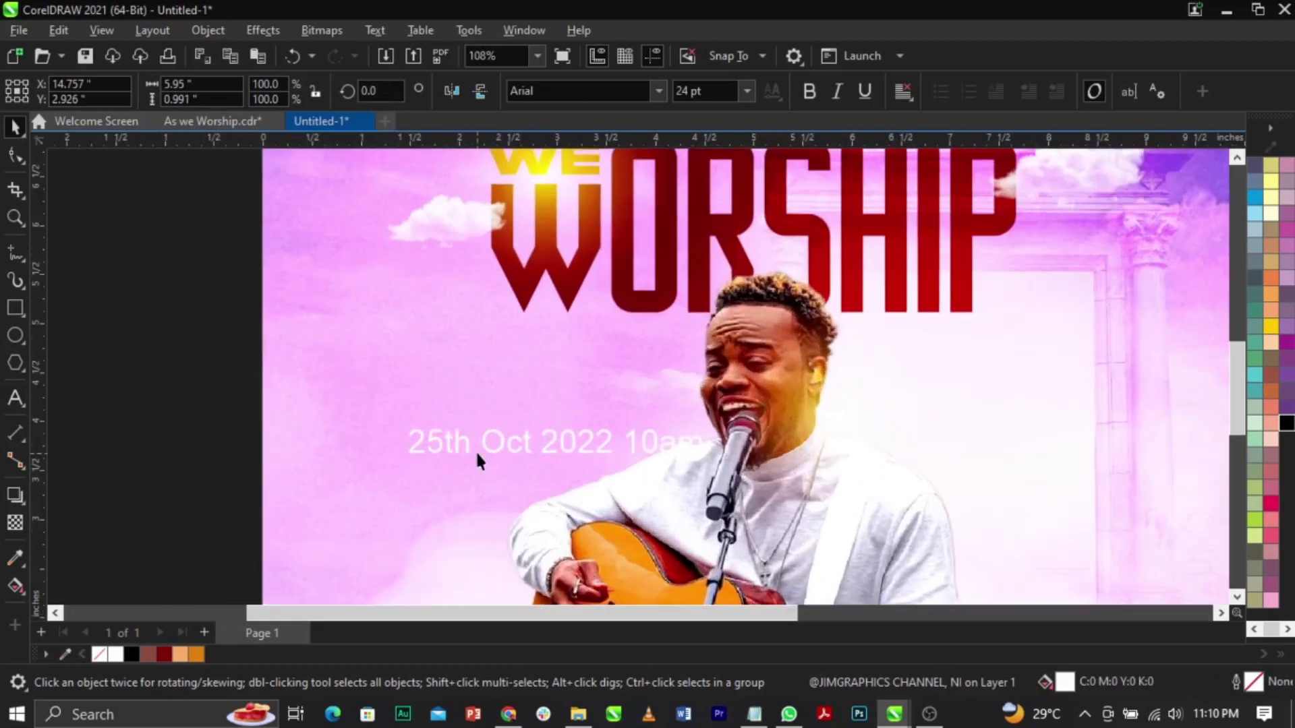
left_click_drag(483, 450, 445, 444)
Step: Split the date text into four lines: 25th, Oct, 2022 and 10am
double_click(441, 440)
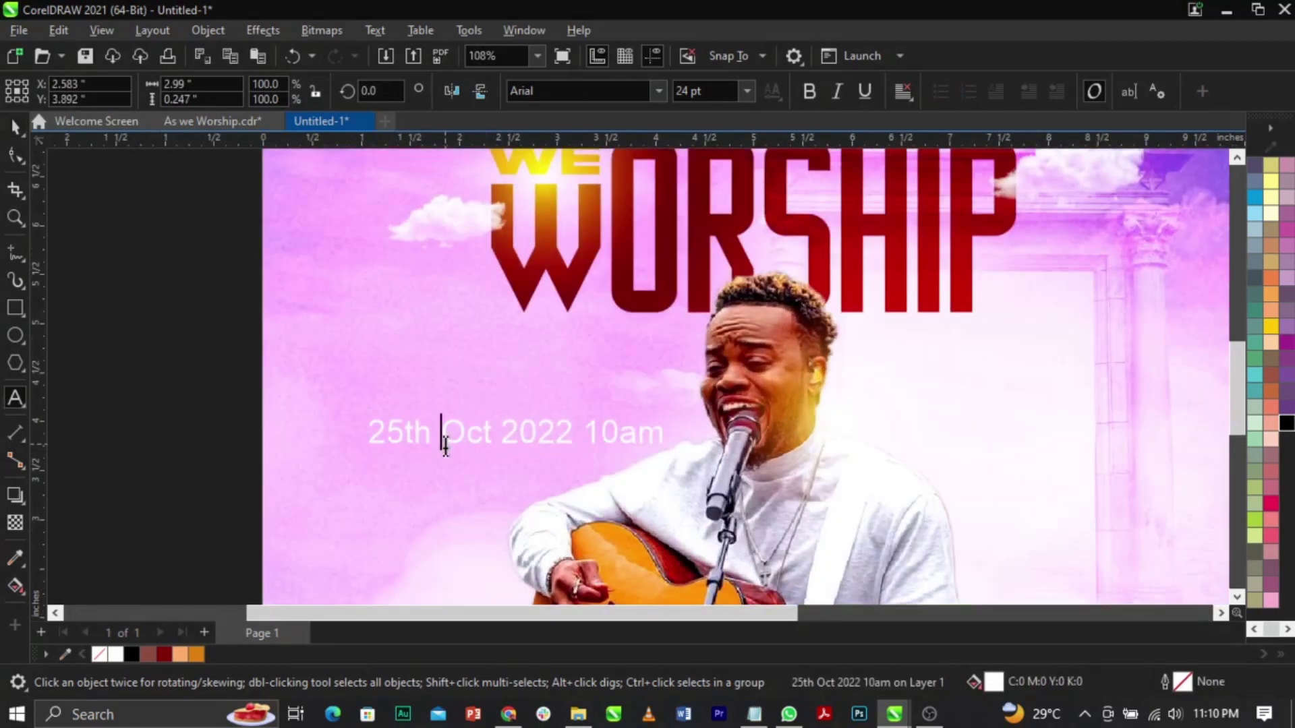
key("Return")
left_click(434, 464)
key("Return")
key("Return")
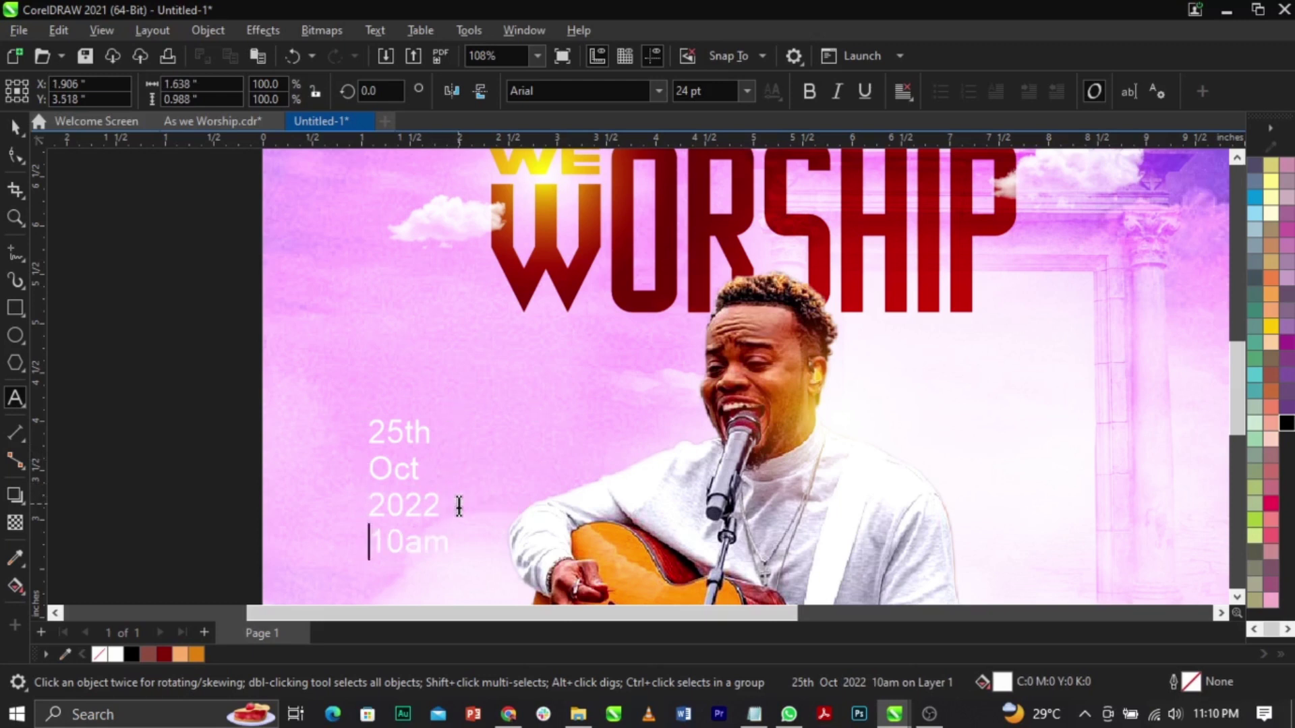
Step: Break the date text apart into separate line objects and fill all four with black
key("ctrl+space")
key("ctrl+k")
left_click_drag(177, 380, 438, 600)
left_click(136, 655)
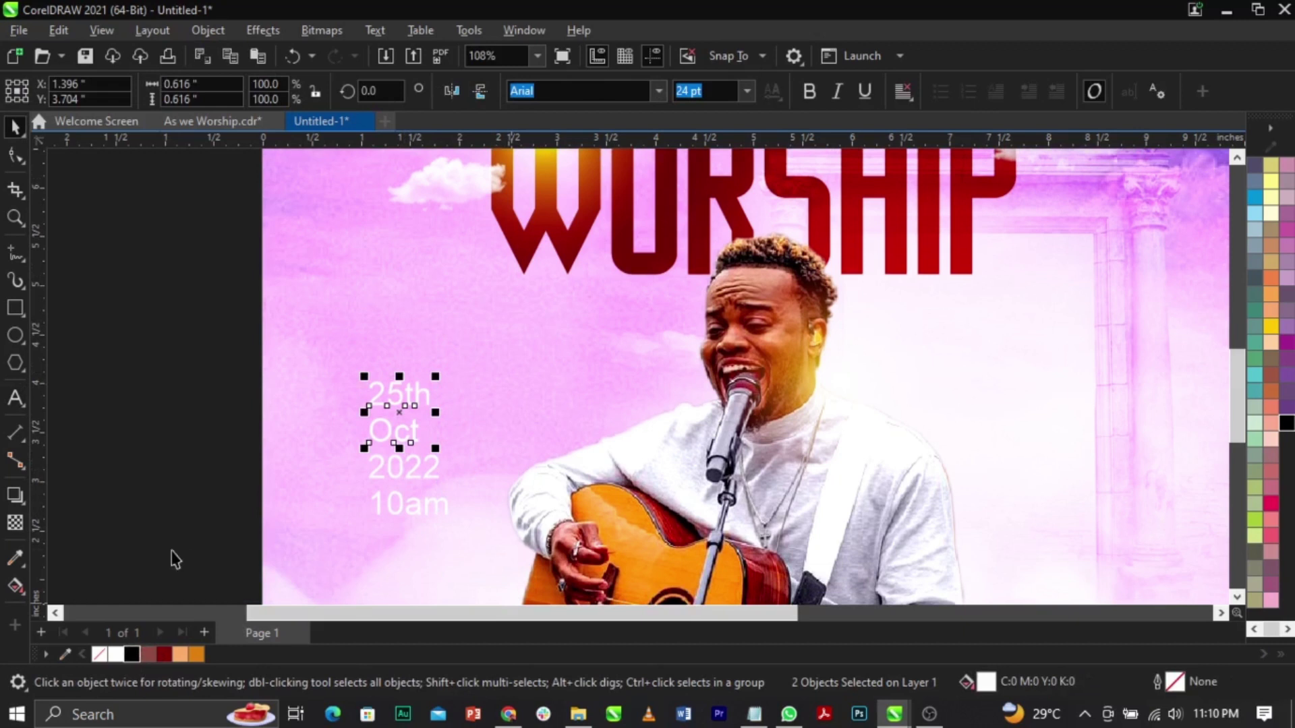
left_click(172, 550)
scroll(414, 424, "up", 1)
scroll(416, 424, "up", 1)
left_click(428, 385)
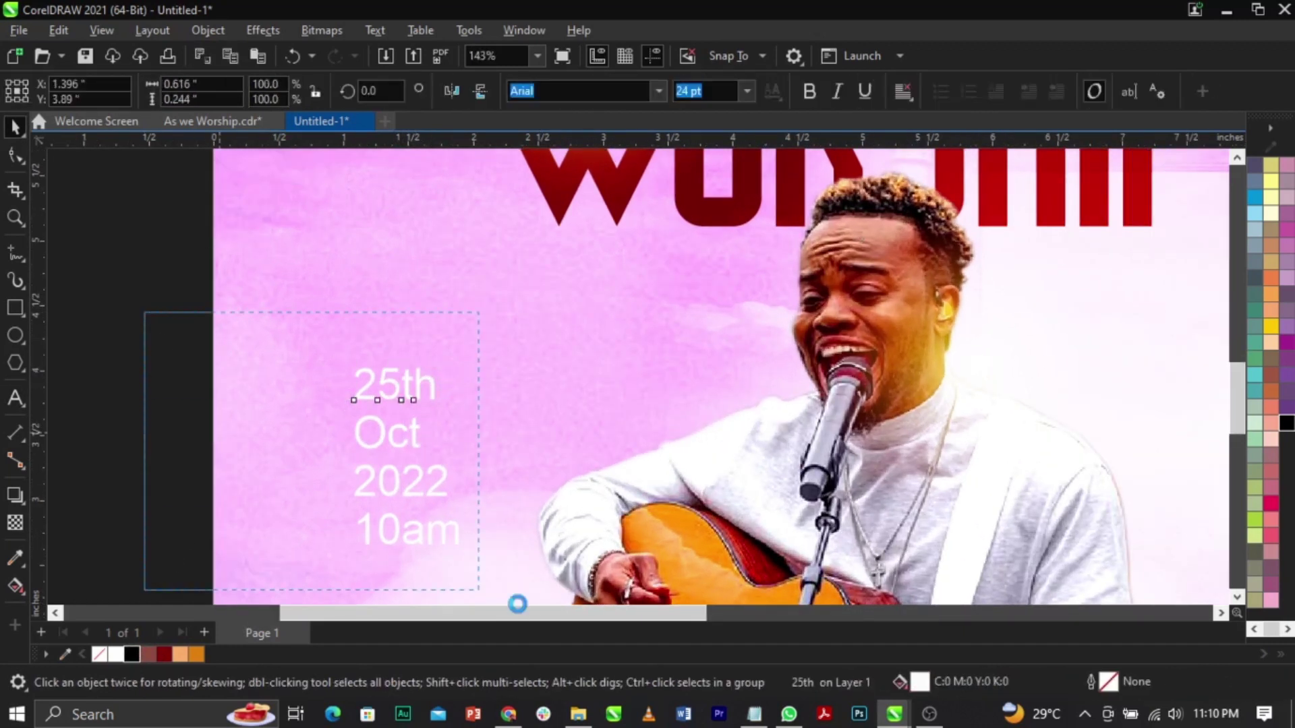
scroll(514, 601, "down", 1)
key("Escape")
left_click_drag(164, 570, 494, 314)
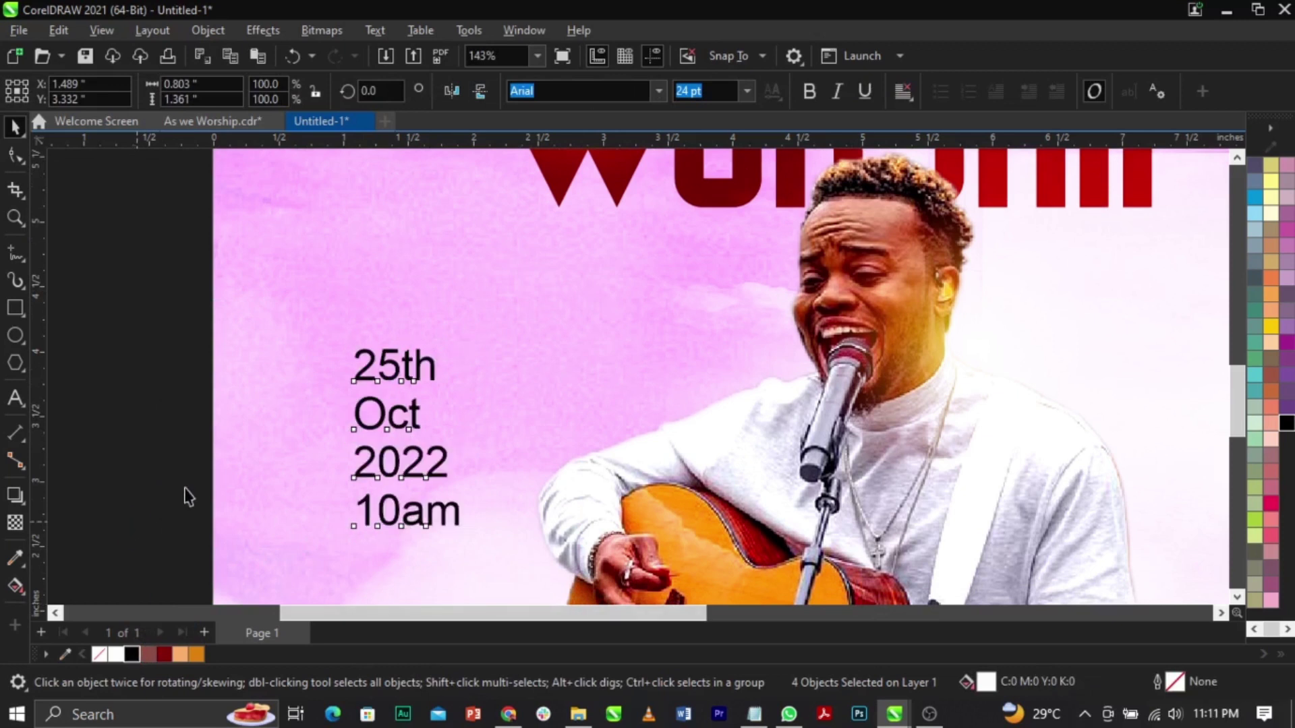
left_click(185, 518)
Step: Move the Oct, 2022 and 10am lines together to the right of the 25th text
left_click(415, 438)
left_click(418, 523, "shift")
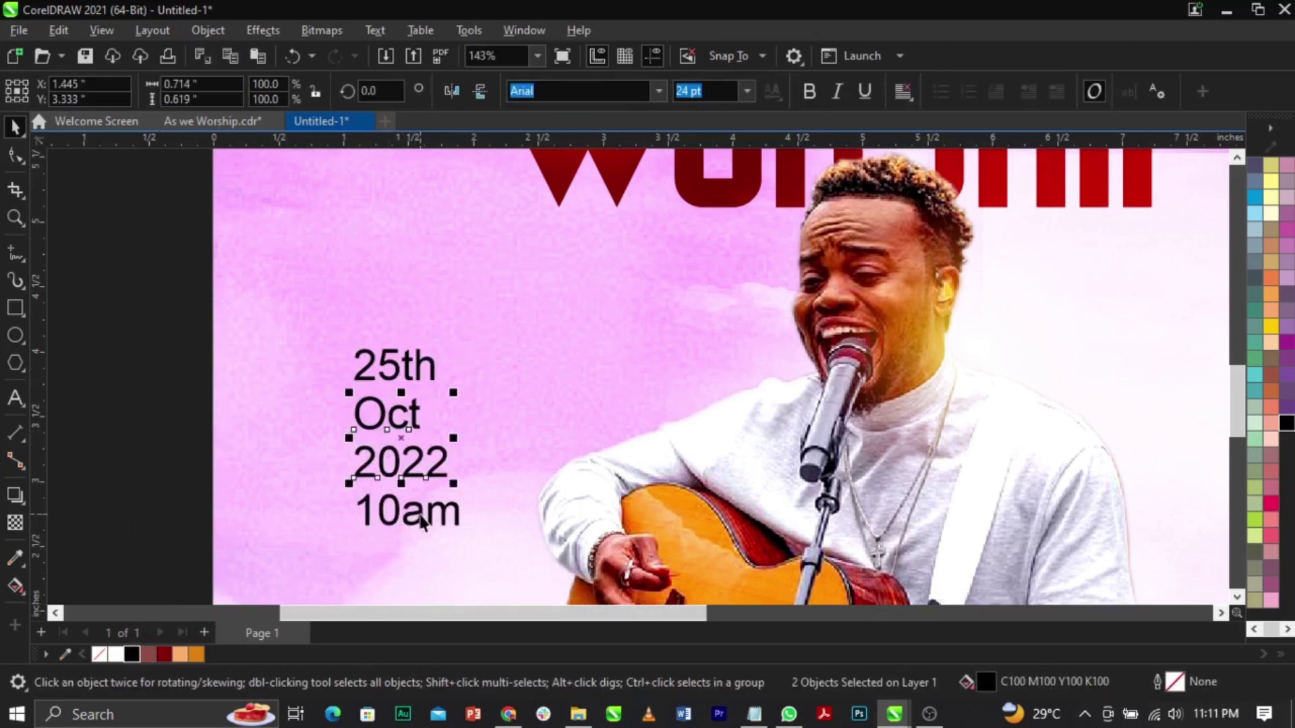
left_click_drag(418, 527, 591, 473)
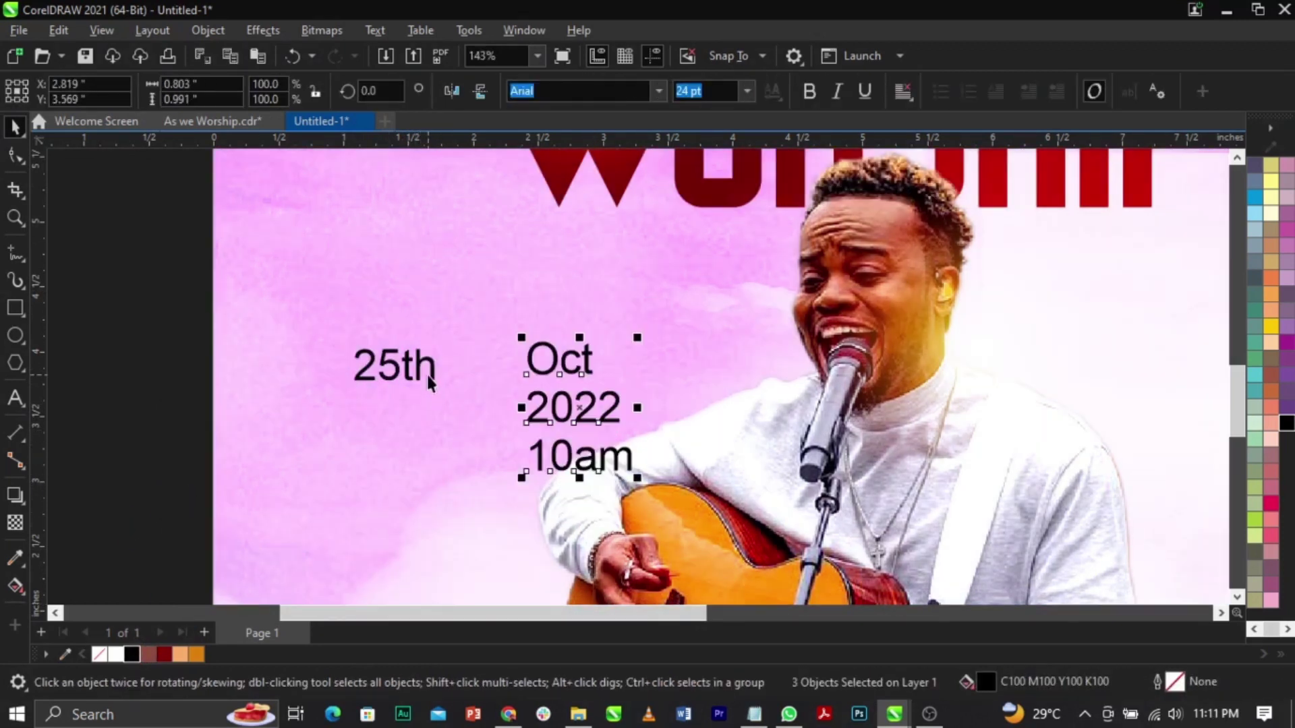
Step: Move 25th close to the Oct line, then take "th" out of it and place it as separate text below
left_click(401, 371)
left_click_drag(398, 366, 553, 383)
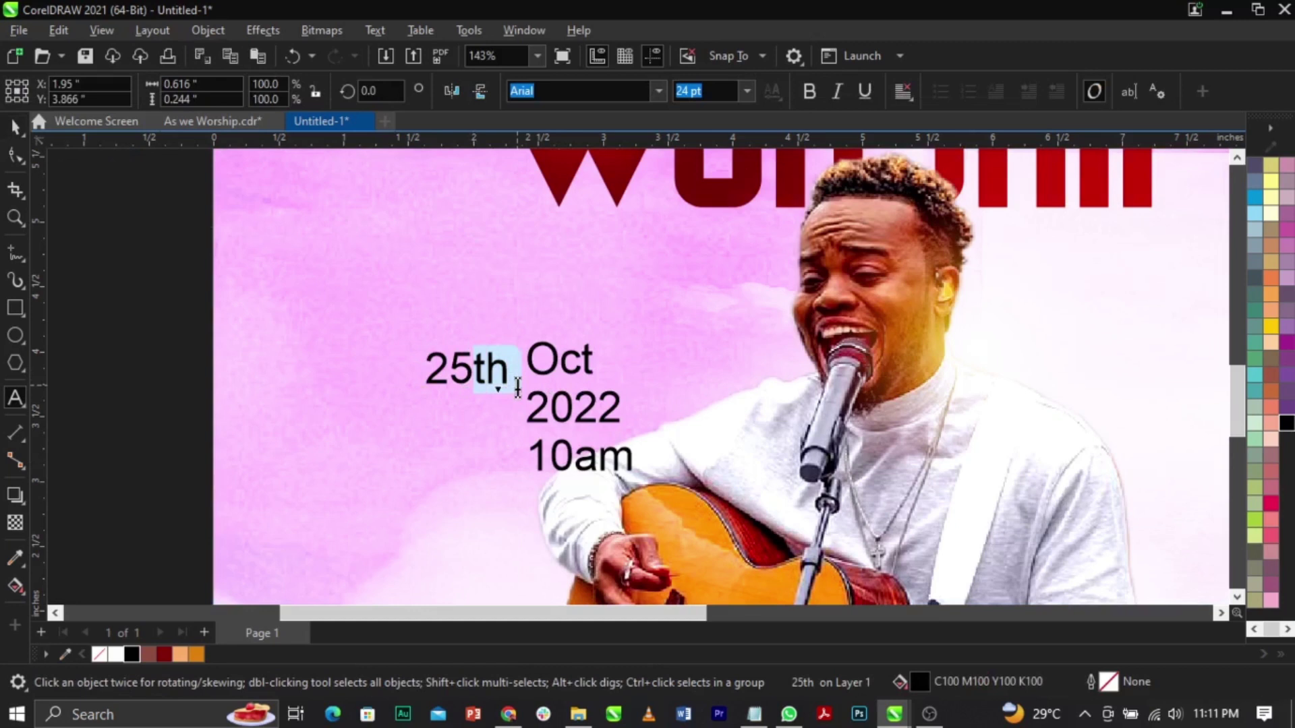
key("BackSpace")
left_click(389, 518)
type("th")
key("ctrl+space")
Step: Set the 25 text in Cinzel Black and shift it slightly down and left, away from the Oct line
left_click(447, 371)
left_click(658, 90)
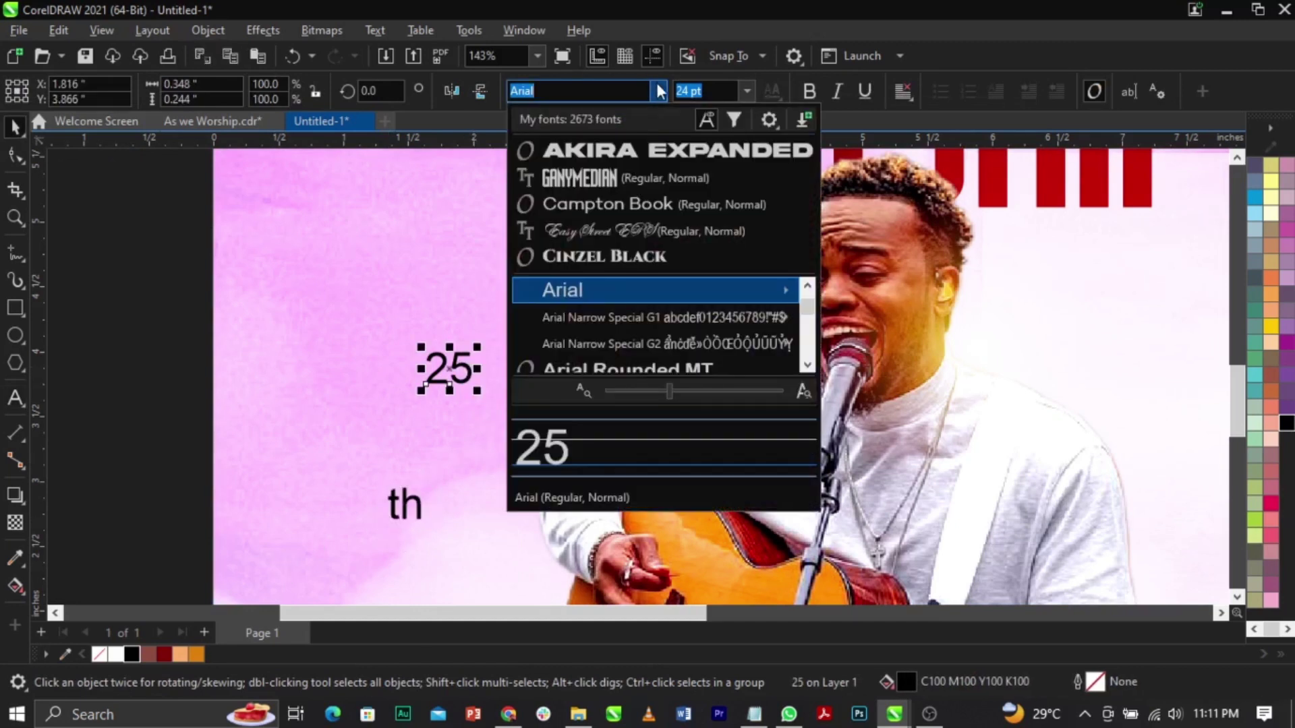
left_click(634, 259)
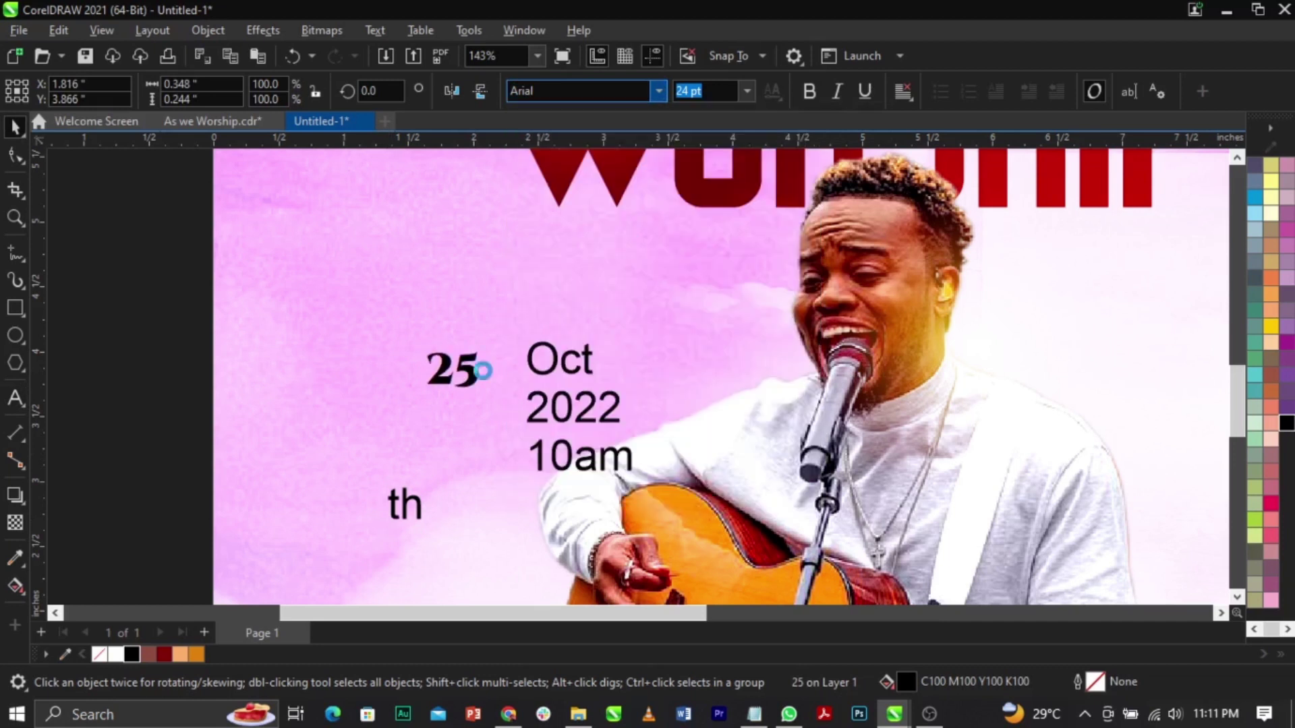
left_click_drag(470, 375, 439, 419)
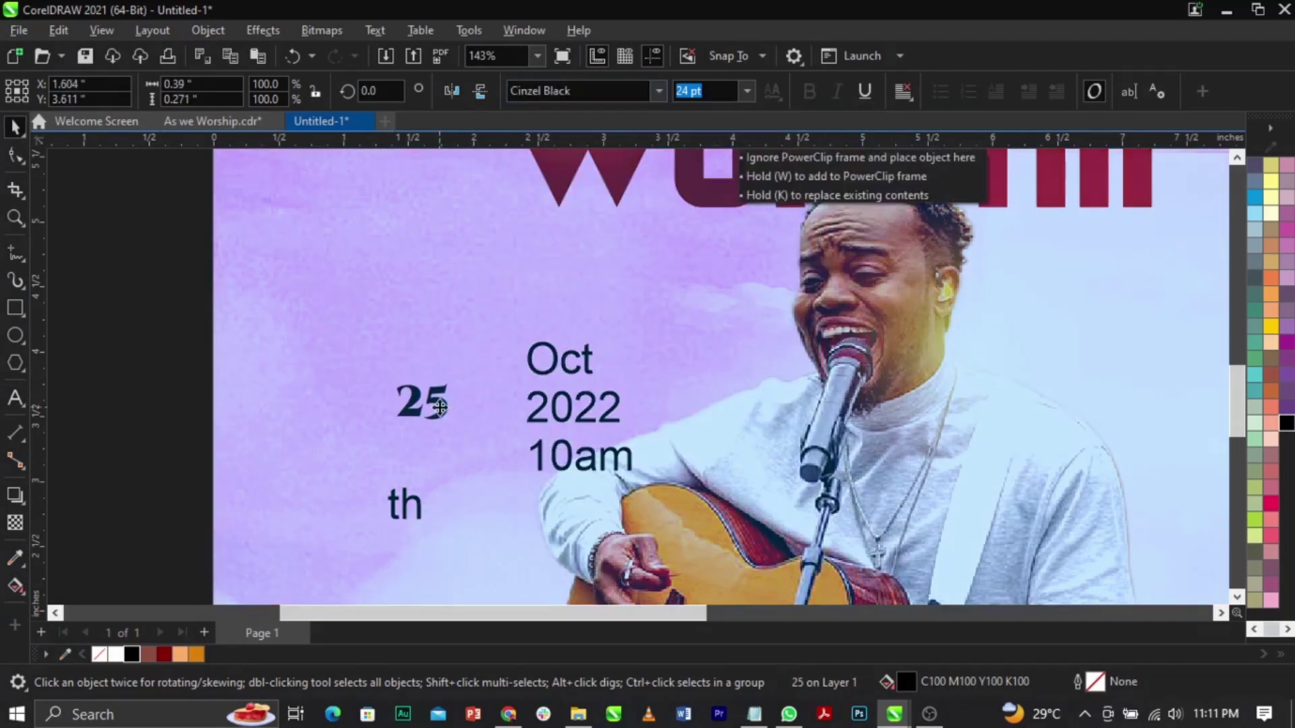
Step: Draw a circle about 0.69 inches across around the 25 and fill it with orange
scroll(442, 411, "up", 1)
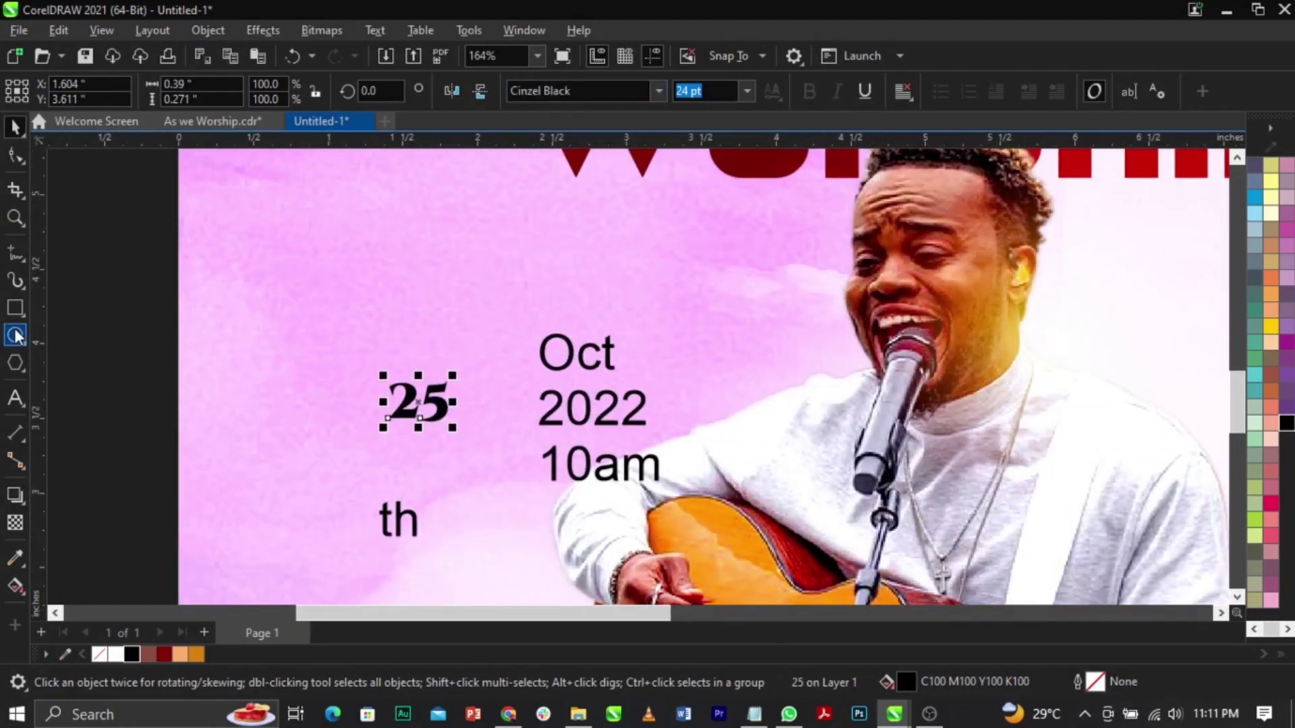
left_click_drag(358, 352, 439, 419)
key("space")
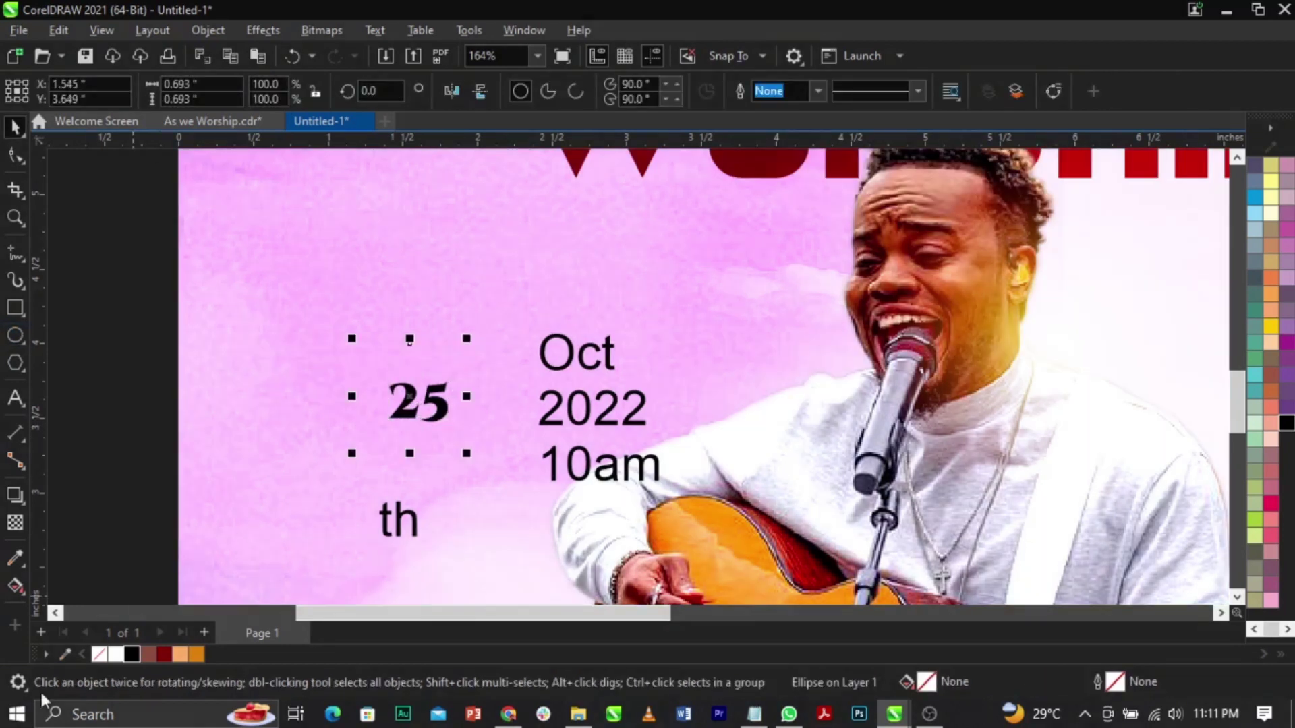
left_click(199, 658)
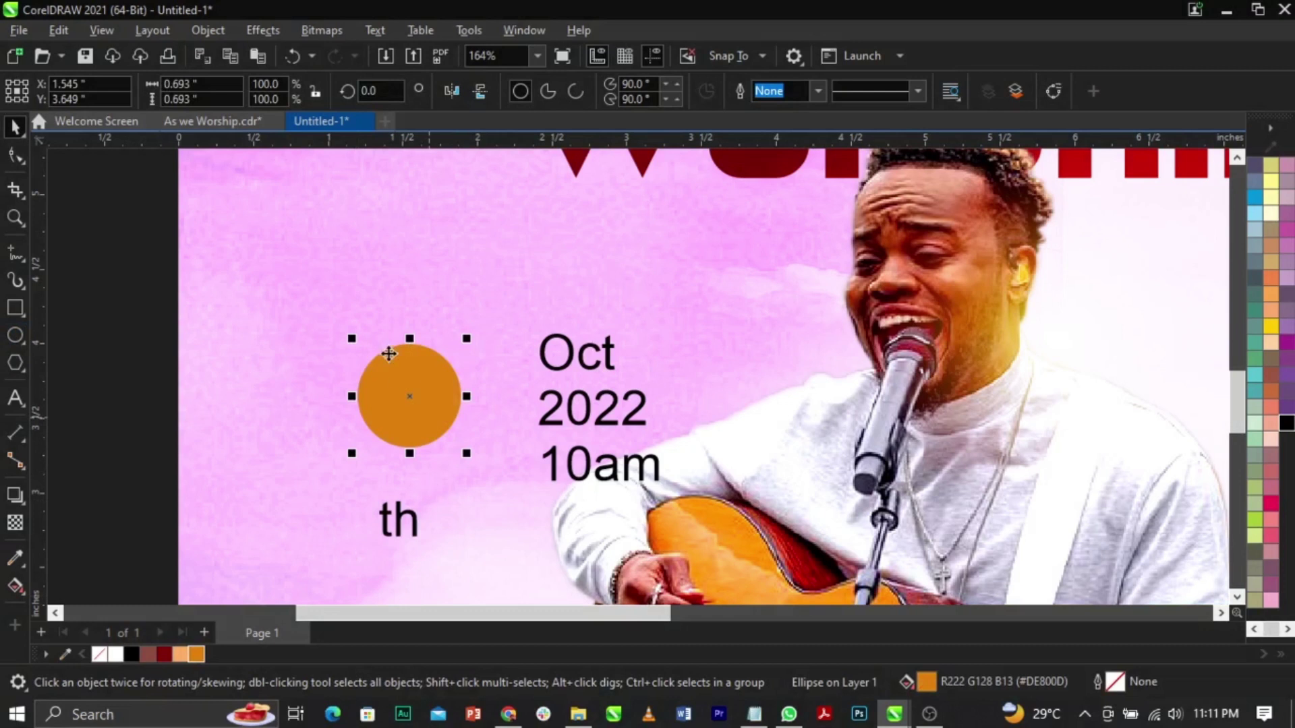
Step: Bring the 25 text in front of the orange circle
left_click_drag(478, 433, 482, 435)
key("shift+Page_Up")
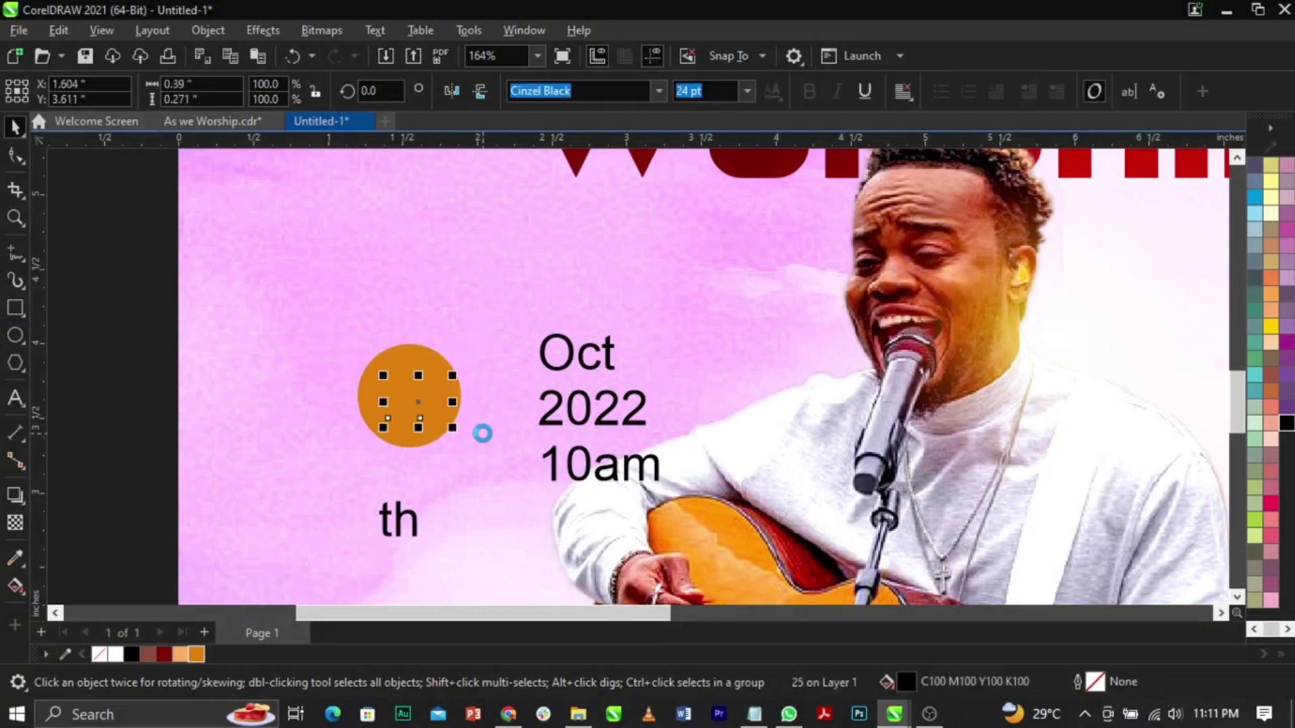
scroll(482, 441, "up", 2)
mouse_move(445, 360)
left_mouse_down()
mouse_move(468, 346)
mouse_move(445, 363)
left_mouse_up()
Step: Set "th" in The Jacklyn font and place it as a superscript at the upper right of the 25
left_click_drag(393, 561, 502, 325)
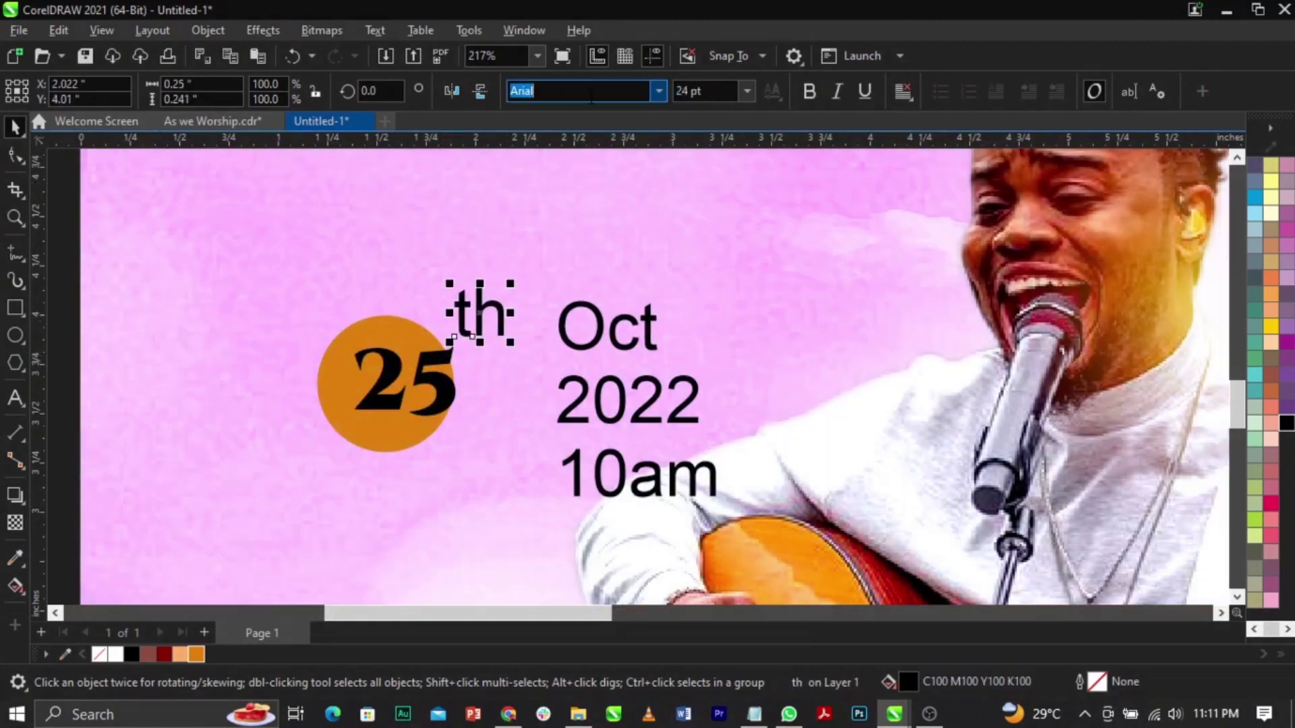
type("The Jacklyn")
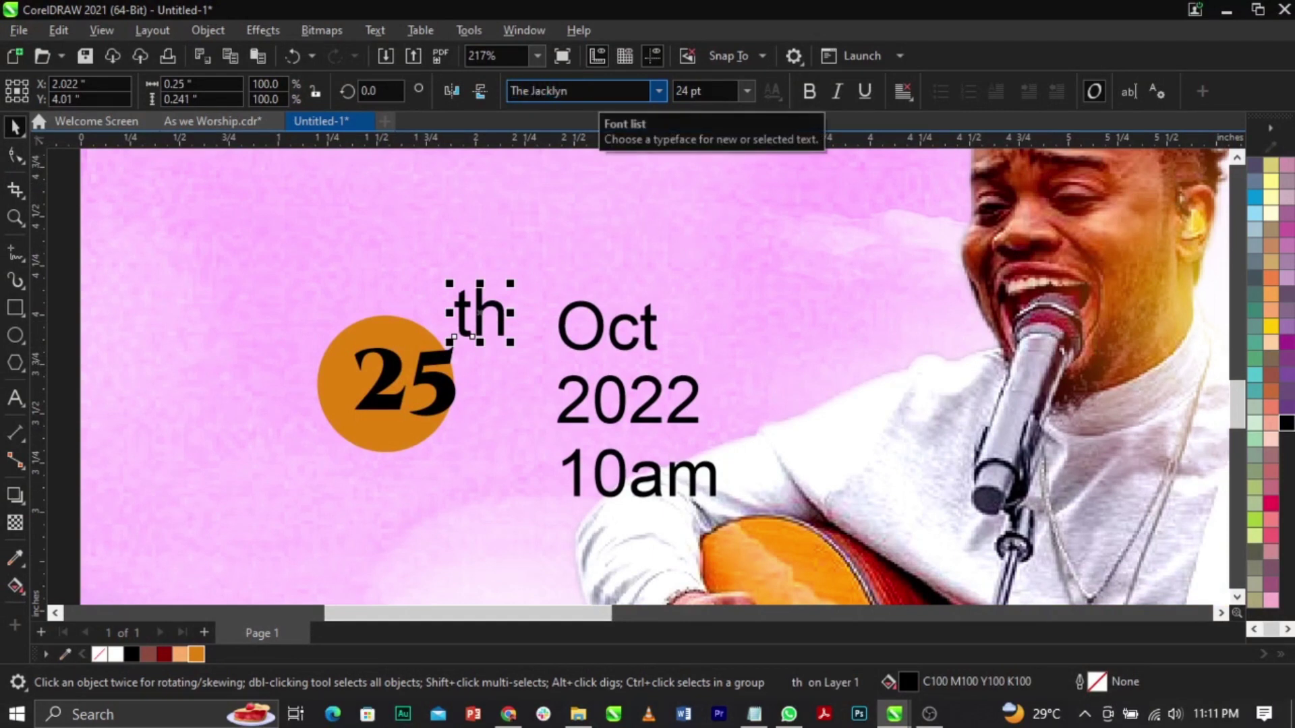
scroll(464, 329, "up", 1)
left_click_drag(465, 333, 468, 357)
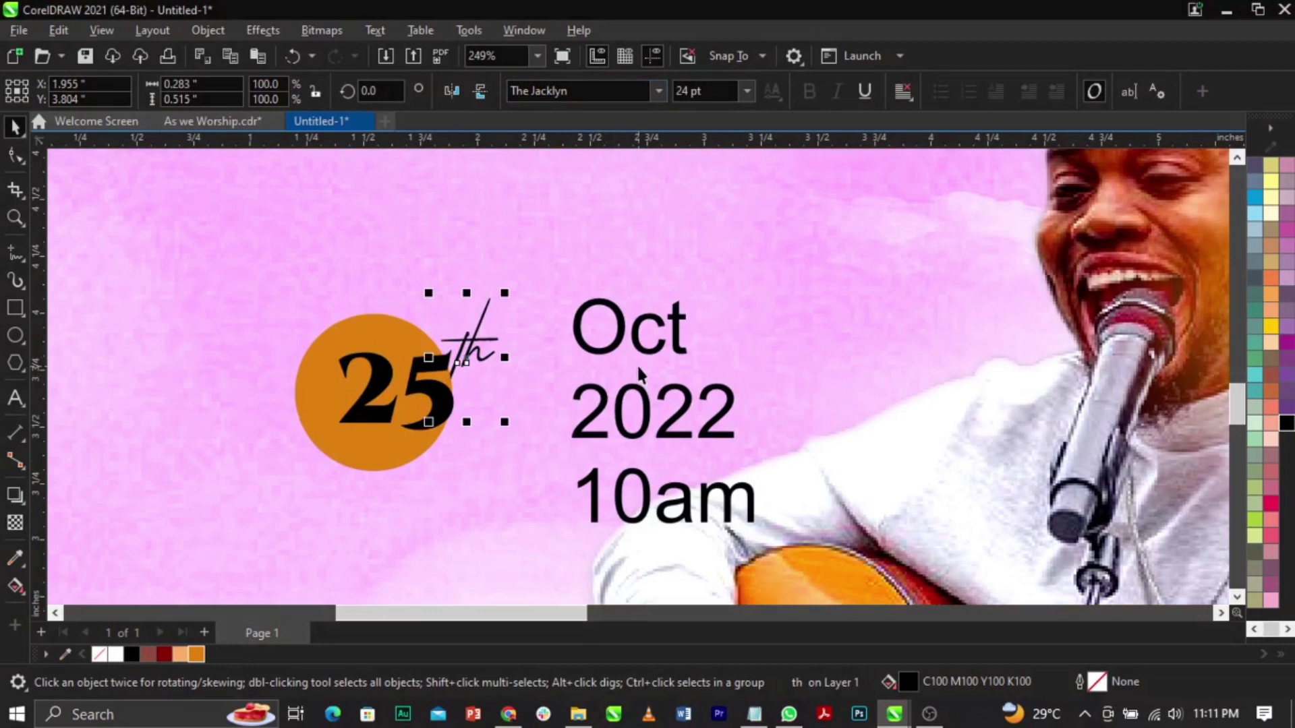
Step: Change the Oct text to uppercase
left_click(658, 354)
double_click(660, 349)
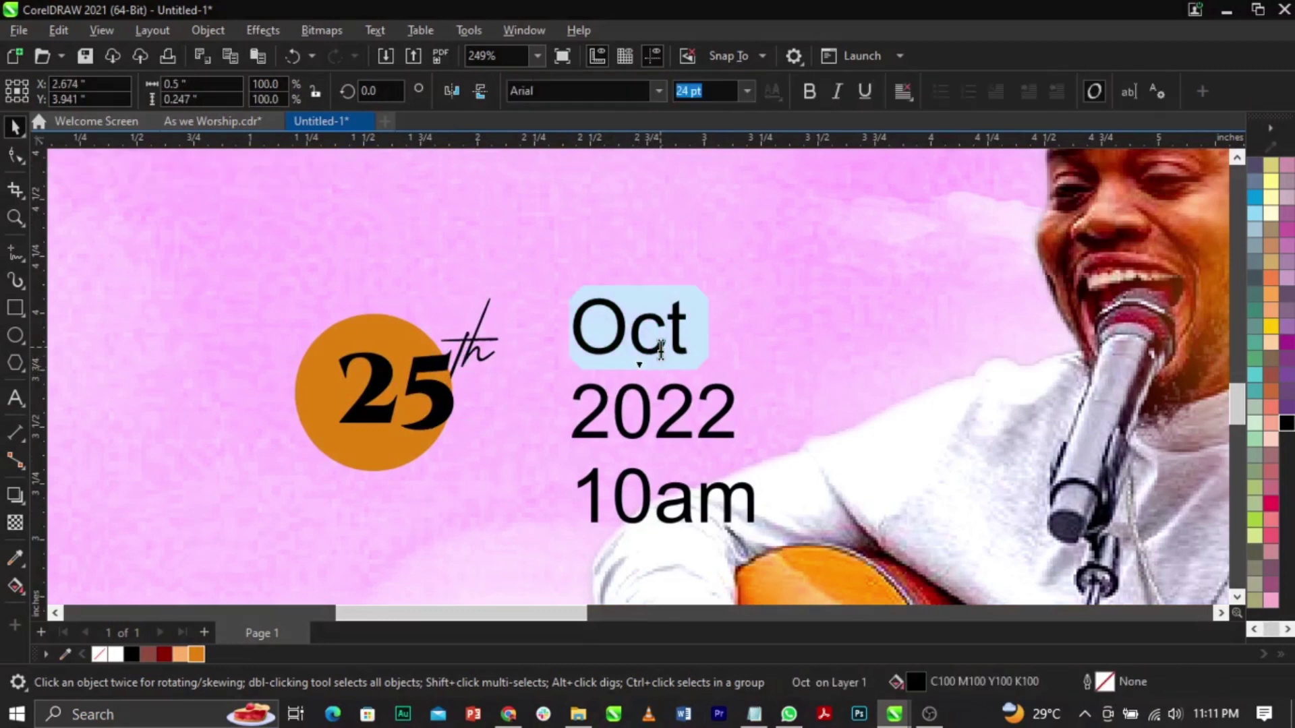
key("shift+F3")
left_click(607, 336)
left_click(615, 412)
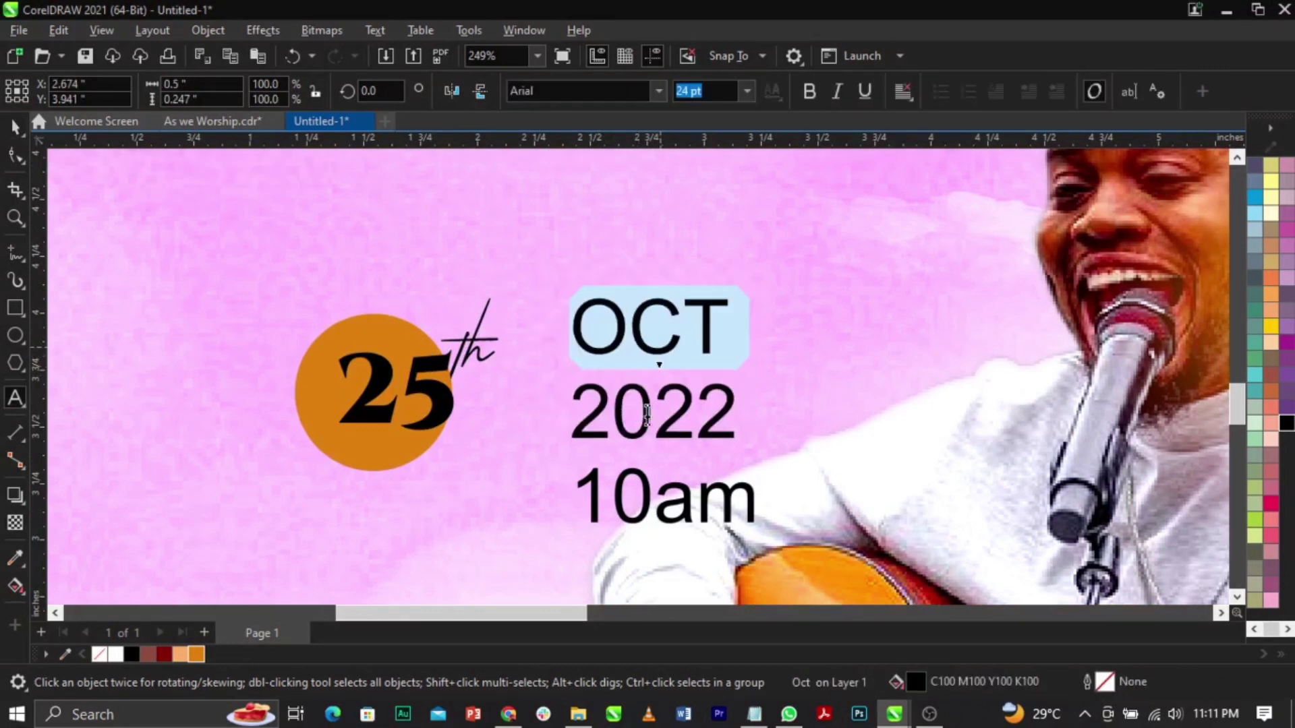
key("Escape")
Step: Set the OCT and 2022 lines in Campton Book with bold
left_click(652, 404)
left_click(661, 345, "shift")
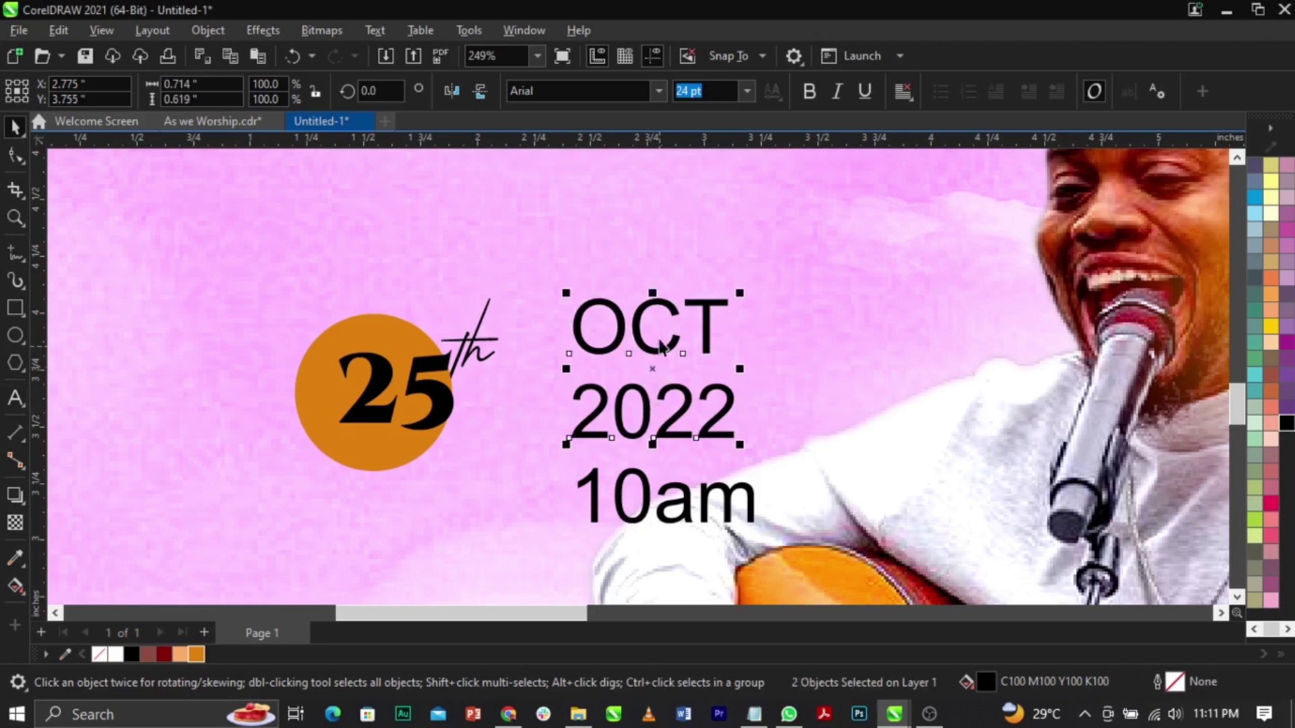
left_click(655, 95)
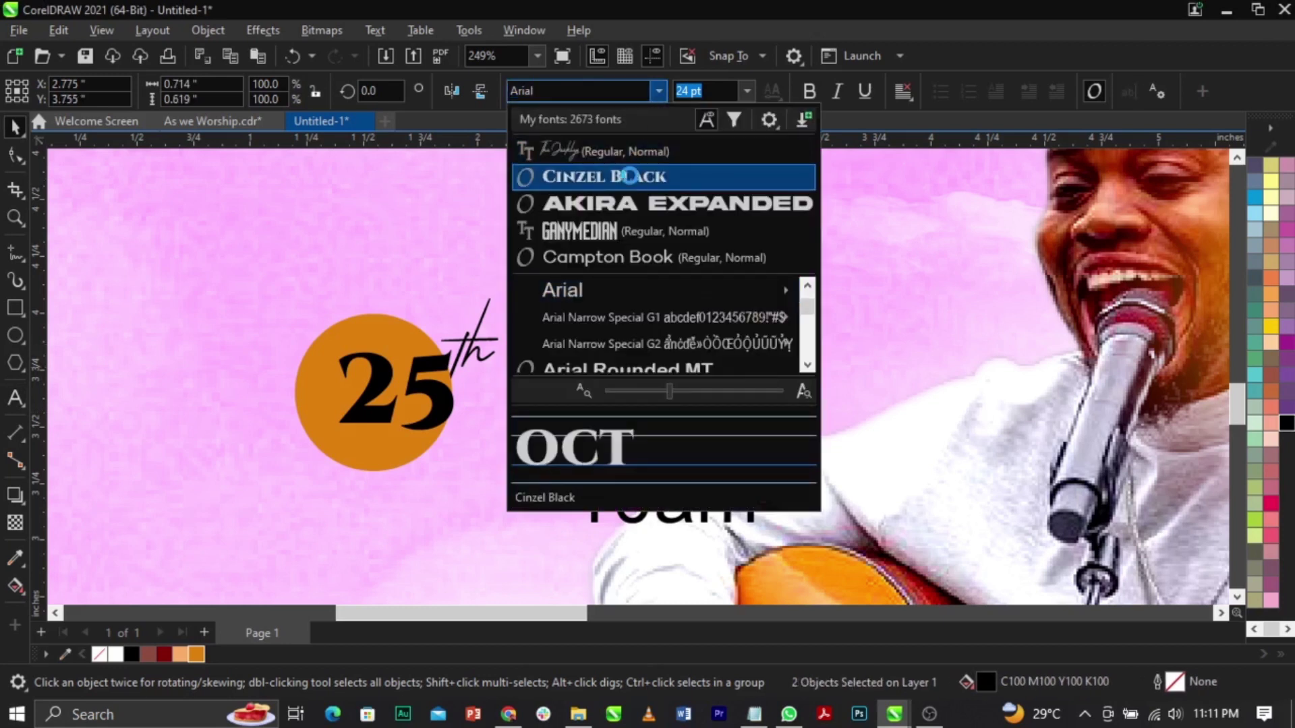
left_click(636, 255)
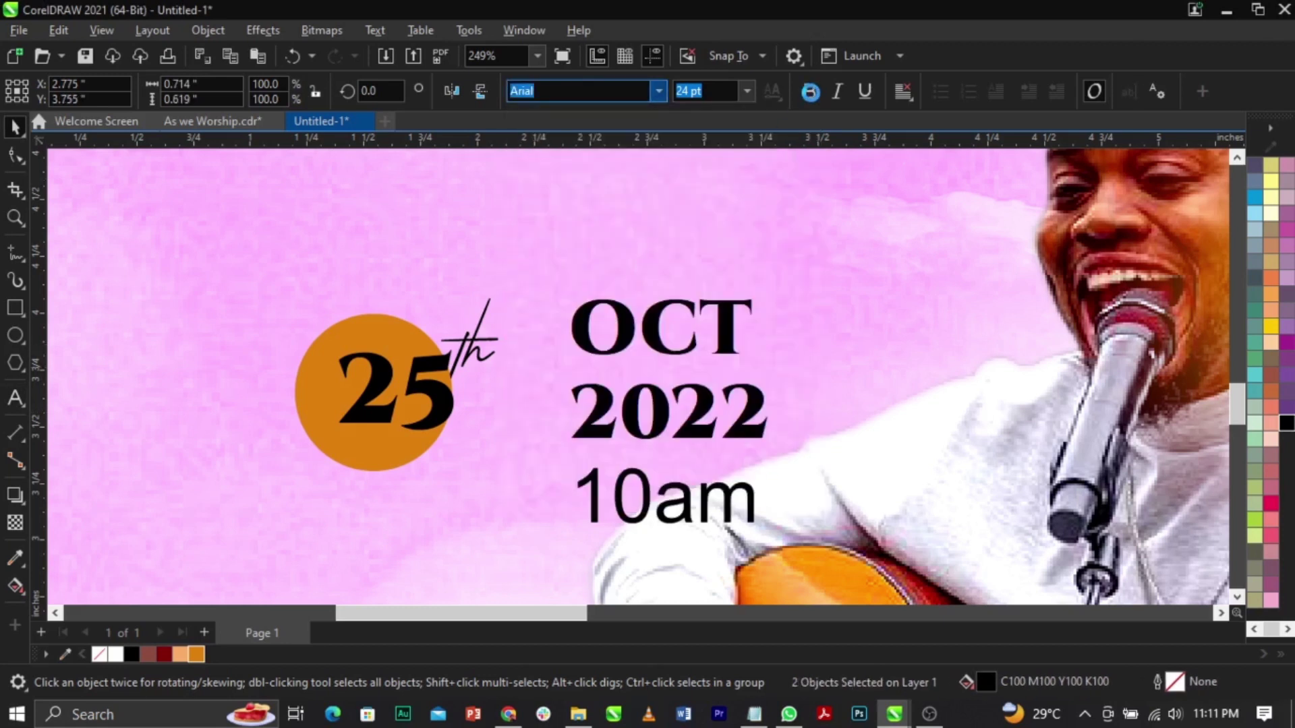
left_click(809, 91)
Step: Shrink OCT and 2022, stack them tightly with matching widths of about 0.48 inches, and place them beside 25th
left_click(717, 399)
scroll(717, 400, "up", 2)
left_click_drag(718, 397, 727, 302)
key("Escape")
left_click(727, 302)
left_click_drag(764, 258, 683, 314)
left_click(742, 385, "shift")
left_click_drag(668, 397, 568, 437)
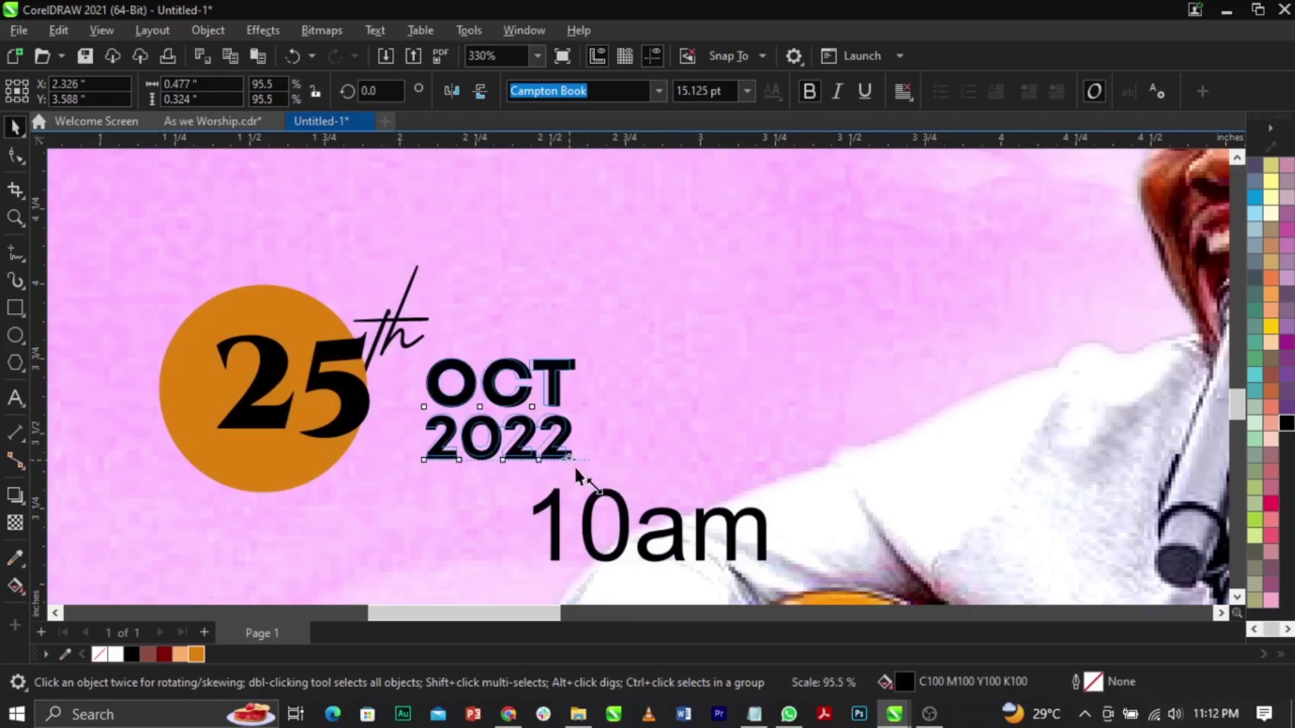
Step: Draw a vertical divider line about 0.34 inches tall to the right of OCT 2022 and give it a black outline
left_click(629, 435)
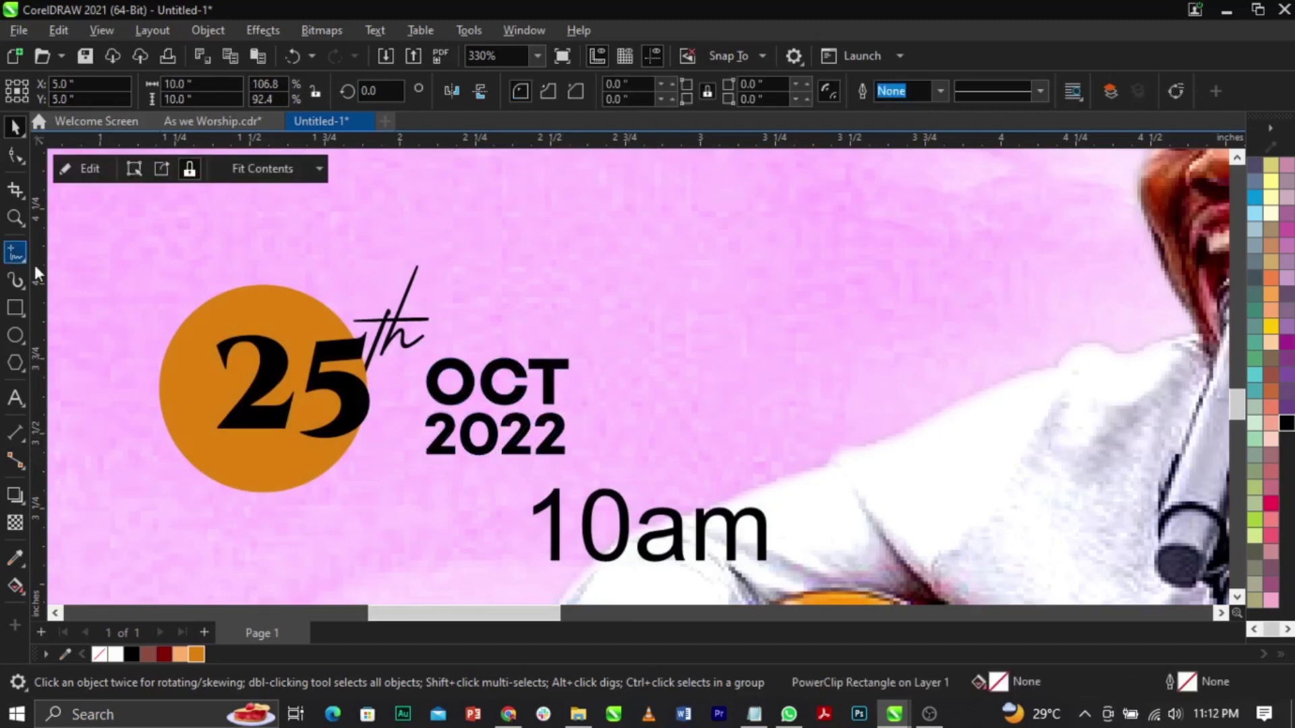
left_click(12, 260)
left_click(611, 360)
left_click(593, 447)
key("space")
right_click(129, 662)
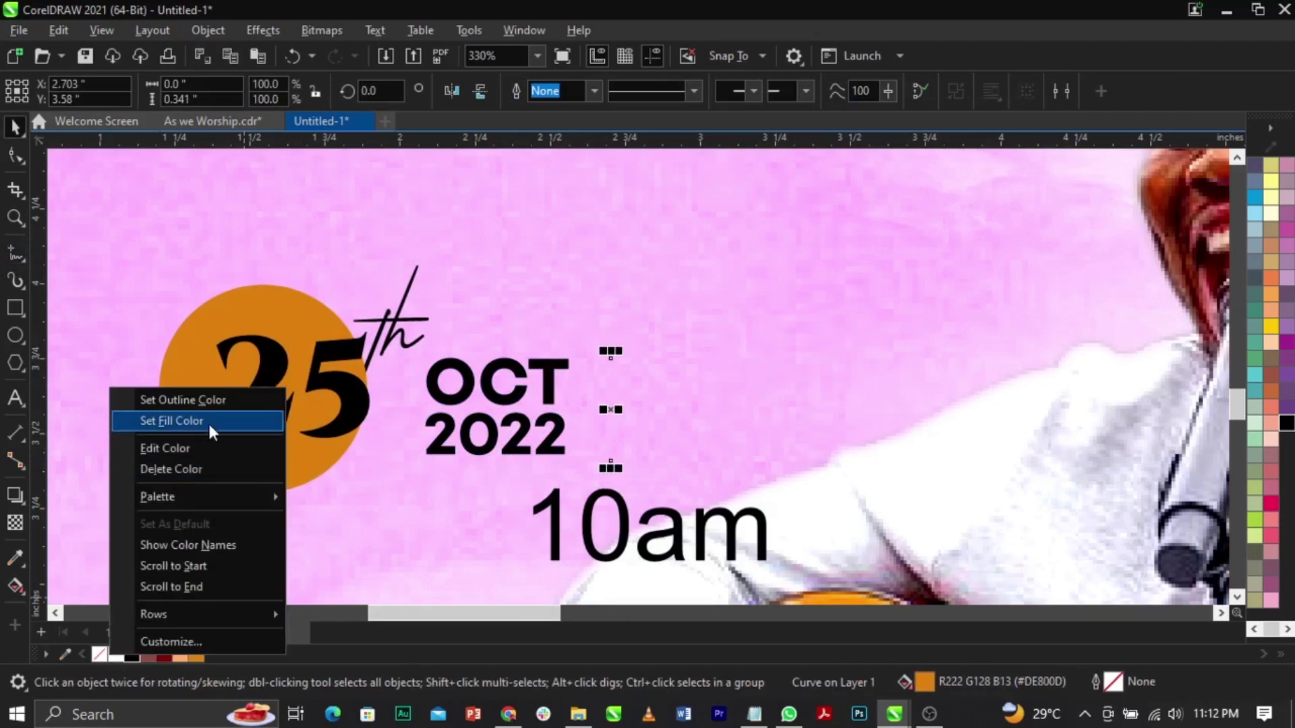
left_click(202, 400)
Step: Place a copy of the OCT text to the right of the divider line and change its wording to 10
left_click(561, 425)
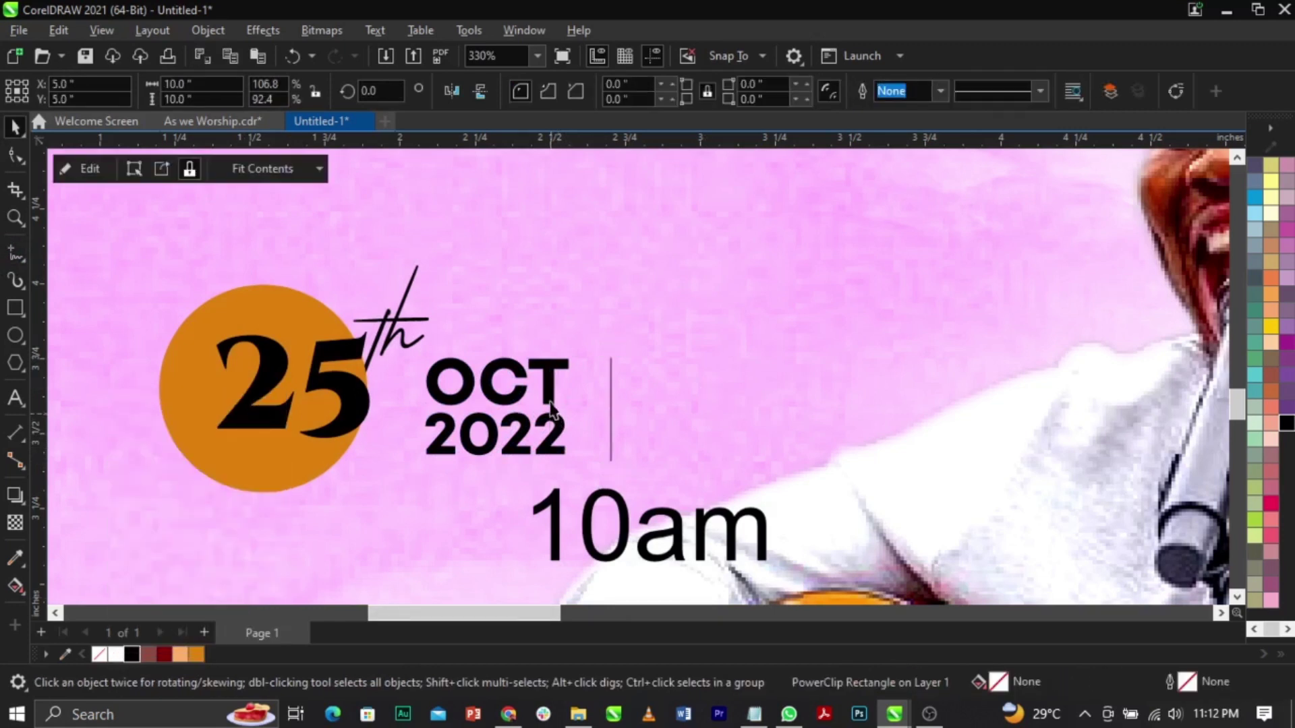
left_click_drag(548, 393, 779, 400)
double_click(779, 397)
key("ctrl+a")
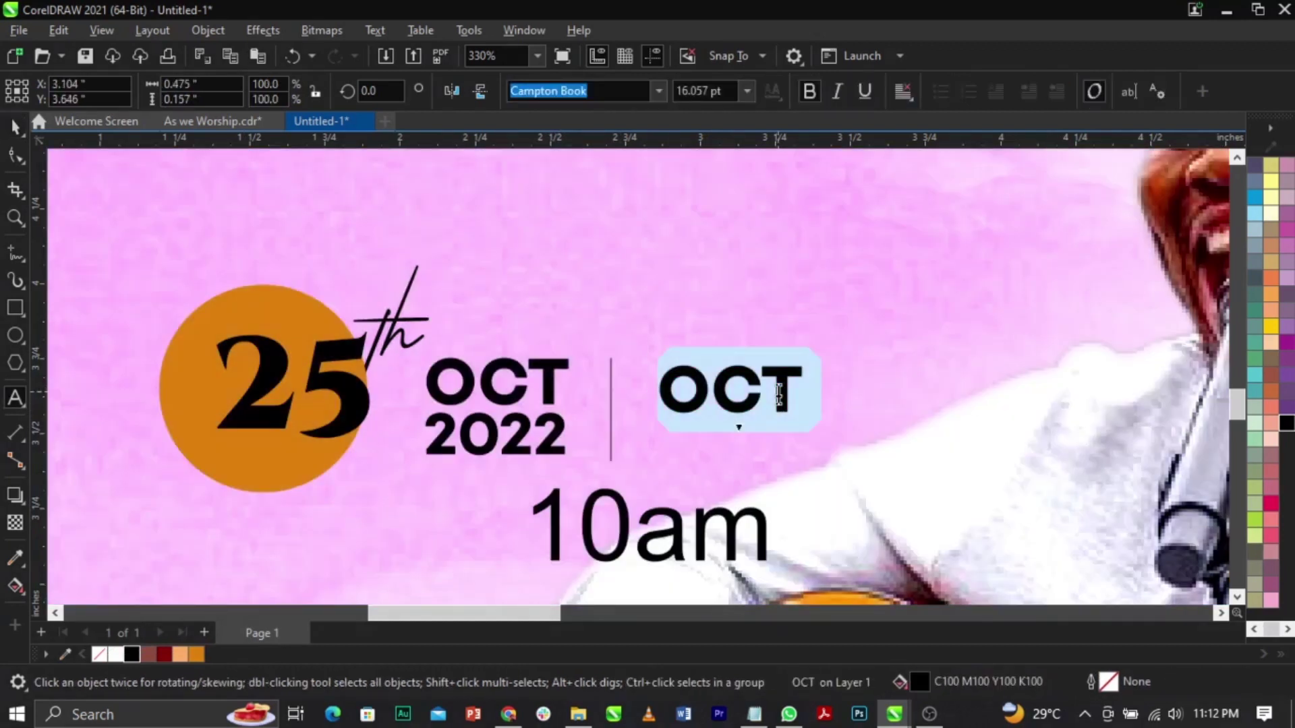
type("10")
key("ctrl+space")
scroll(775, 397, "up", 1)
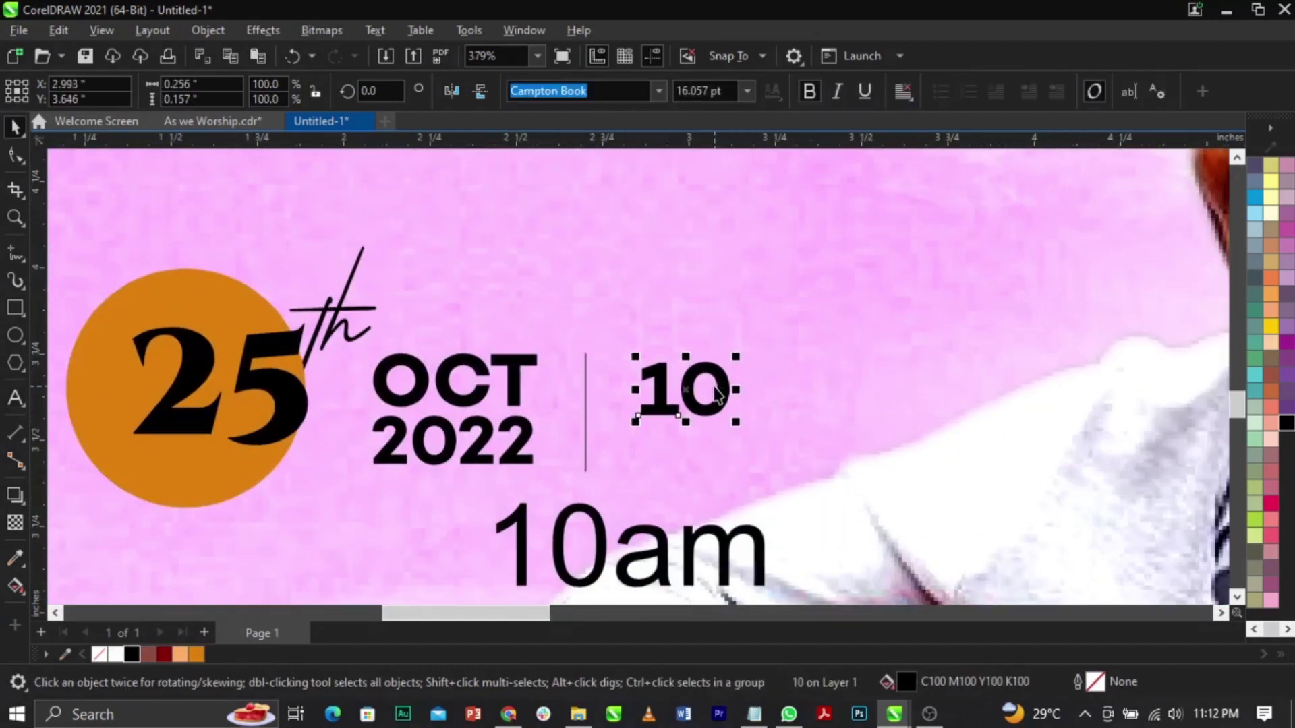
Step: Duplicate the new 10 directly beneath itself and change the copy's text to uppercase AM
left_click_drag(722, 404, 727, 470)
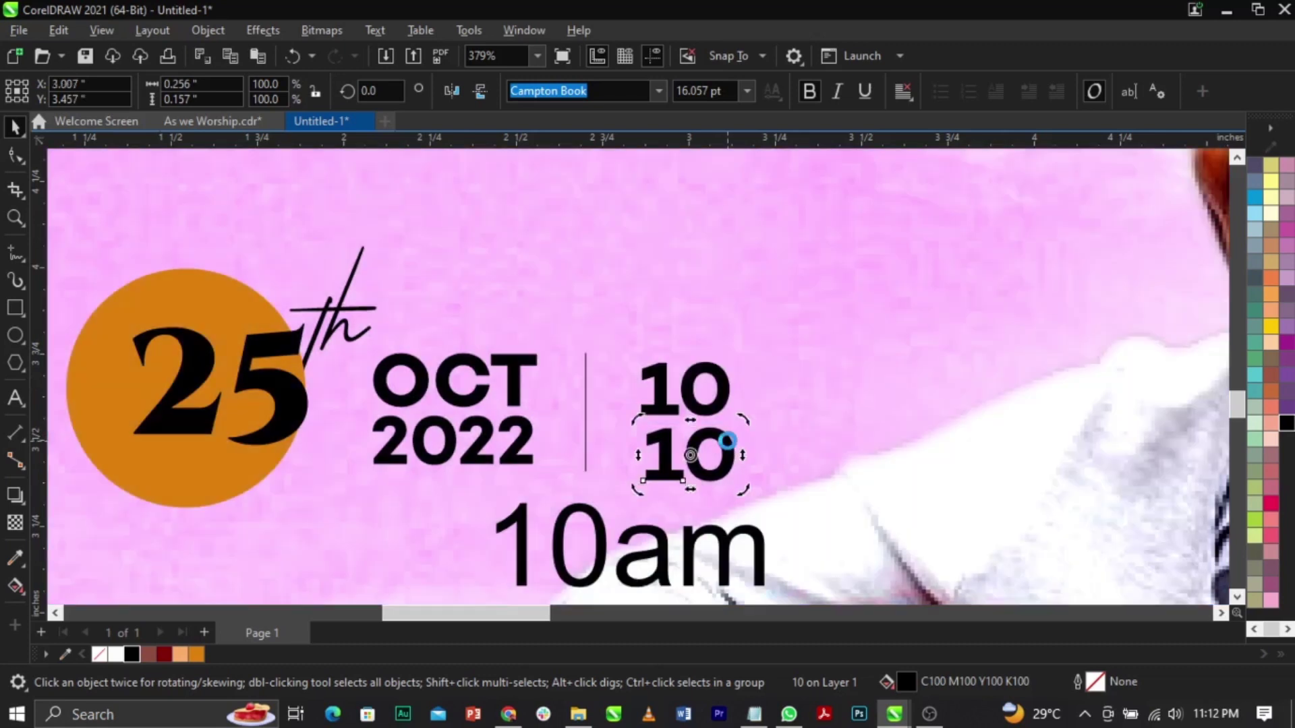
type("am")
key("ctrl+a")
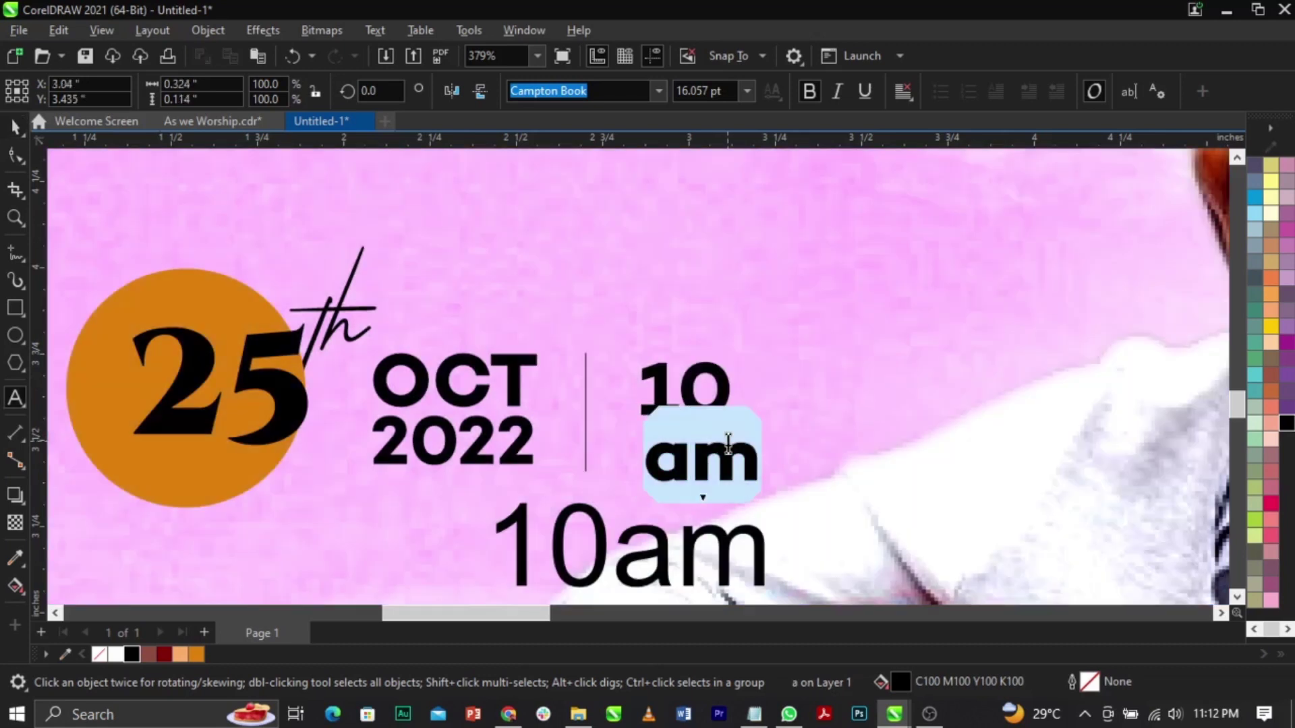
key("shift+F3")
key("Down")
key("Return")
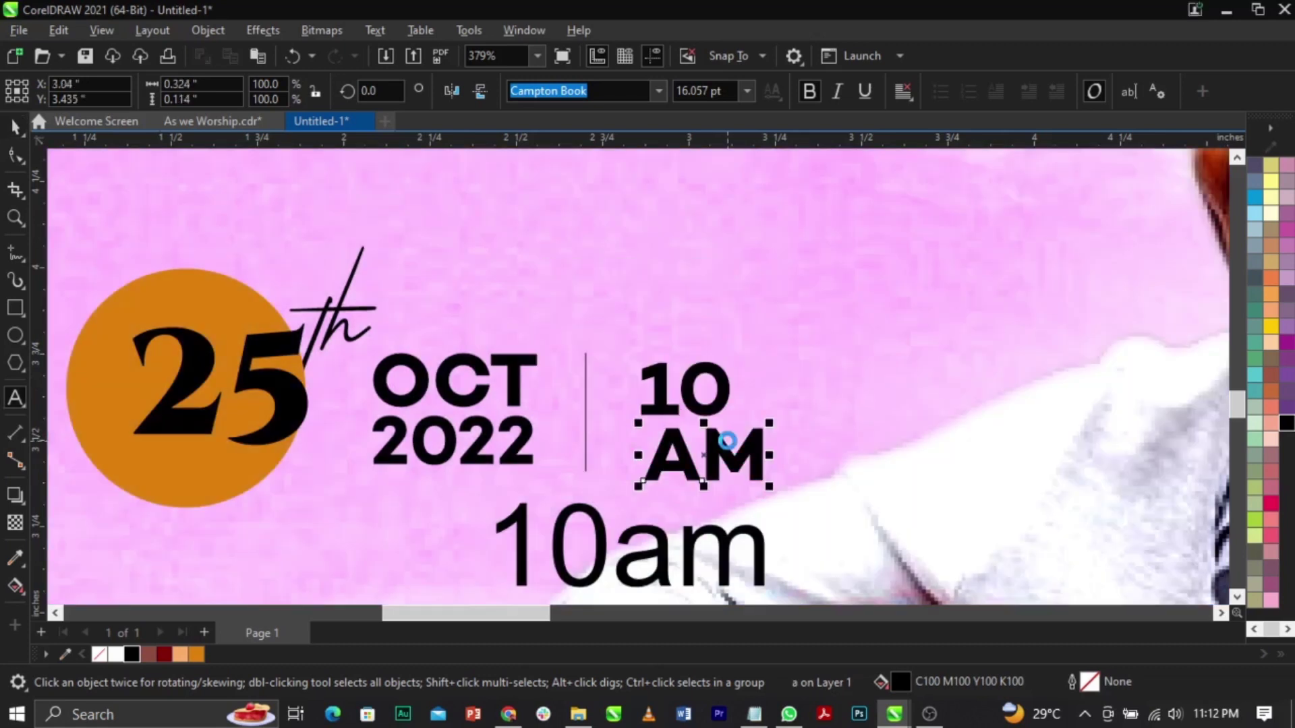
Step: Enlarge the 10 and shrink the AM to similar widths, and align them with each other beside the divider line
scroll(728, 448, "up", 1)
left_click(730, 361)
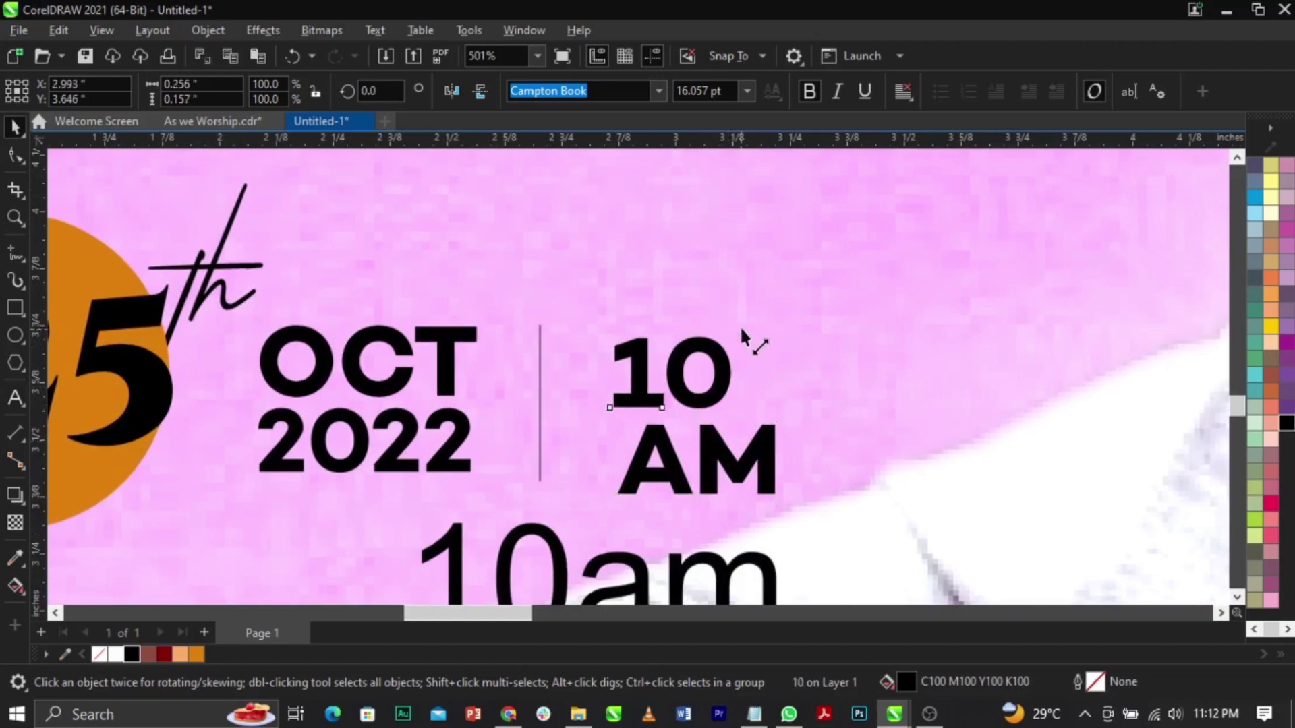
left_click_drag(742, 335, 759, 310)
left_click(766, 453)
left_click(737, 375, "shift")
left_click(762, 403)
left_click(750, 472)
left_click_drag(770, 503, 757, 504)
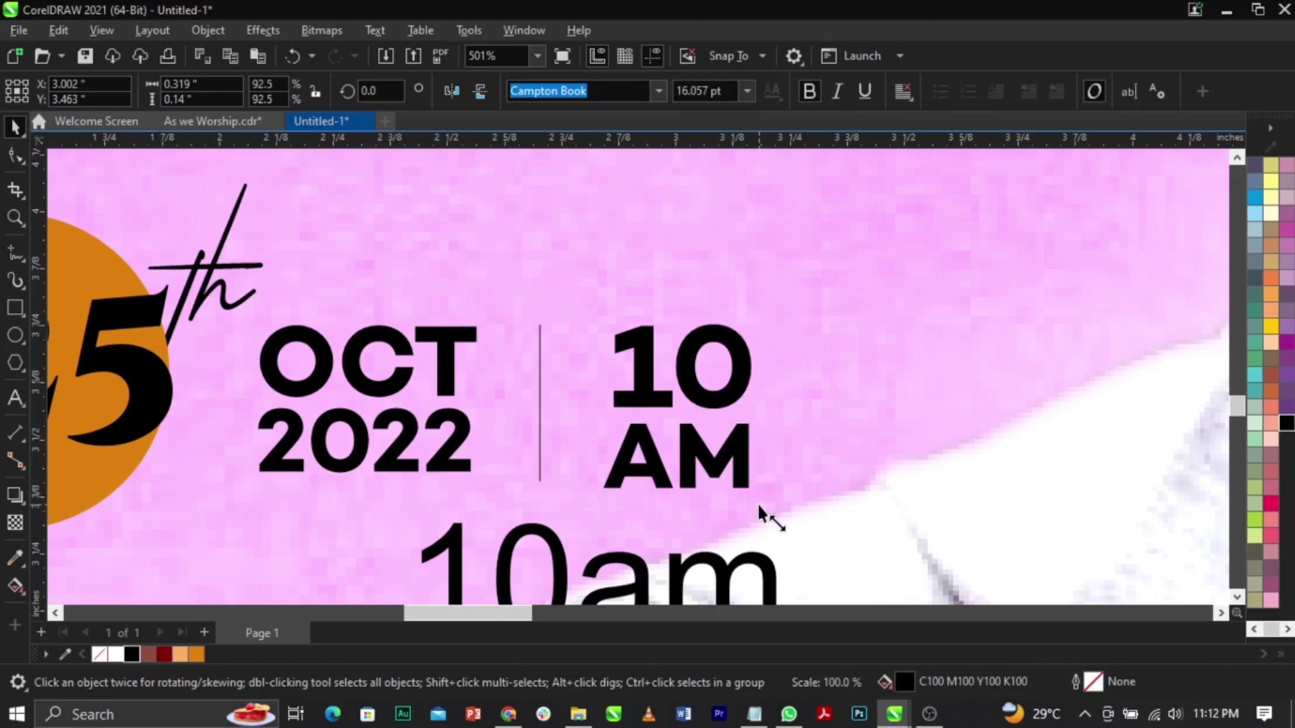
left_click(737, 378, "shift")
Step: Delete the leftover Arial 10am text below the date
left_click(751, 563)
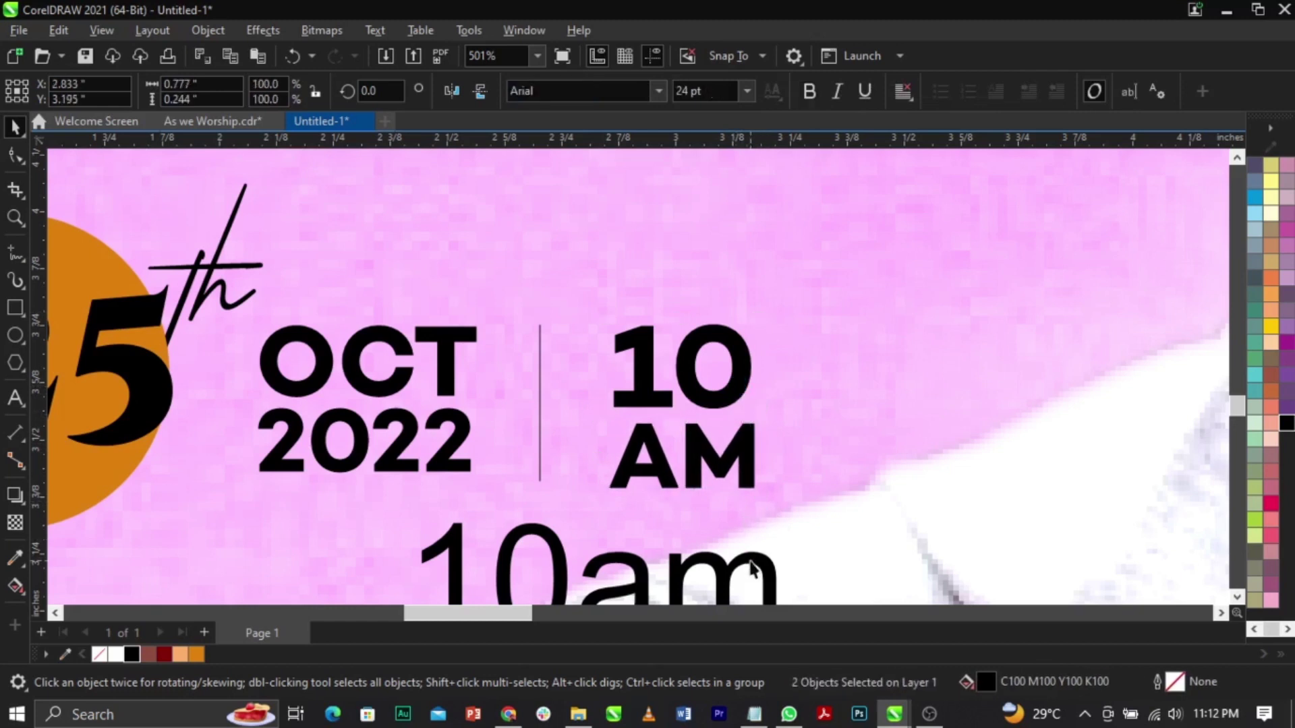
key("Delete")
scroll(616, 462, "down", 3)
scroll(595, 465, "down", 3)
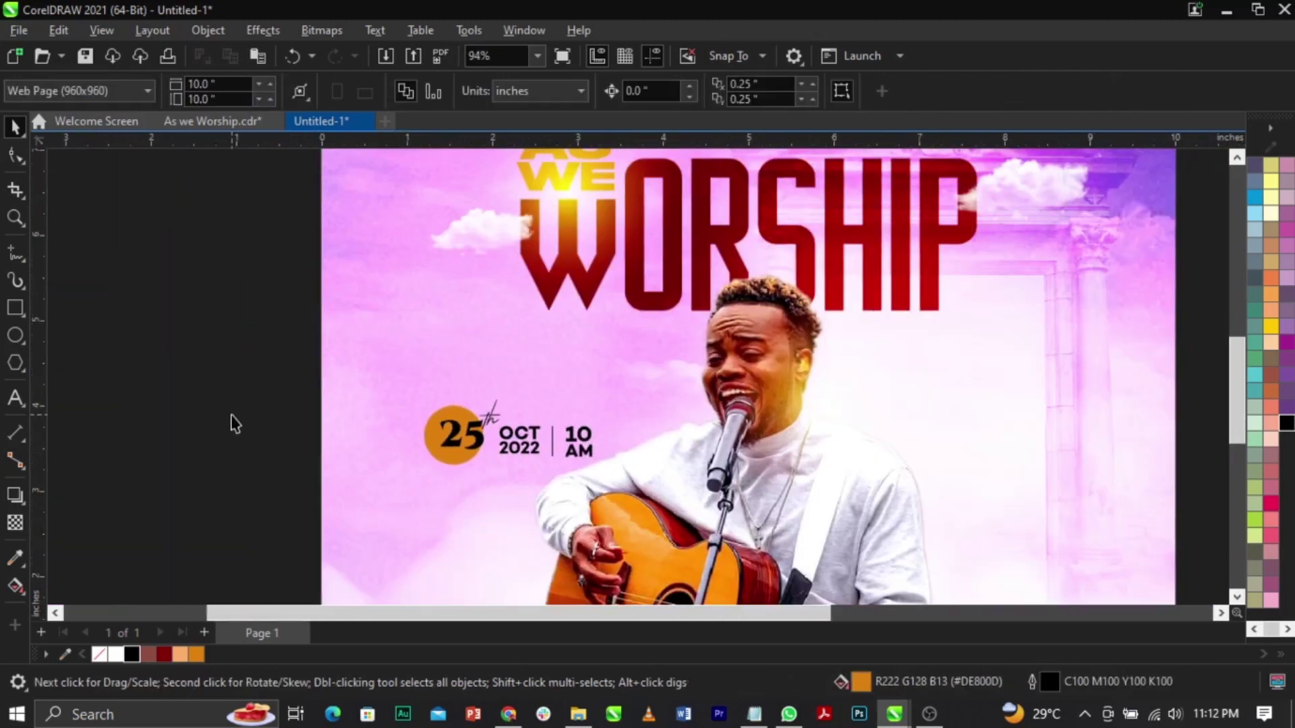
Step: Select all the date and time elements and move them together slightly up and left in the space beside the singer
left_click_drag(767, 526, 766, 521)
mouse_move(566, 447)
left_mouse_down()
mouse_move(550, 428)
mouse_move(579, 453)
left_mouse_up()
scroll(433, 435, "up", 1)
left_click_drag(440, 417, 416, 396)
scroll(415, 396, "down", 3)
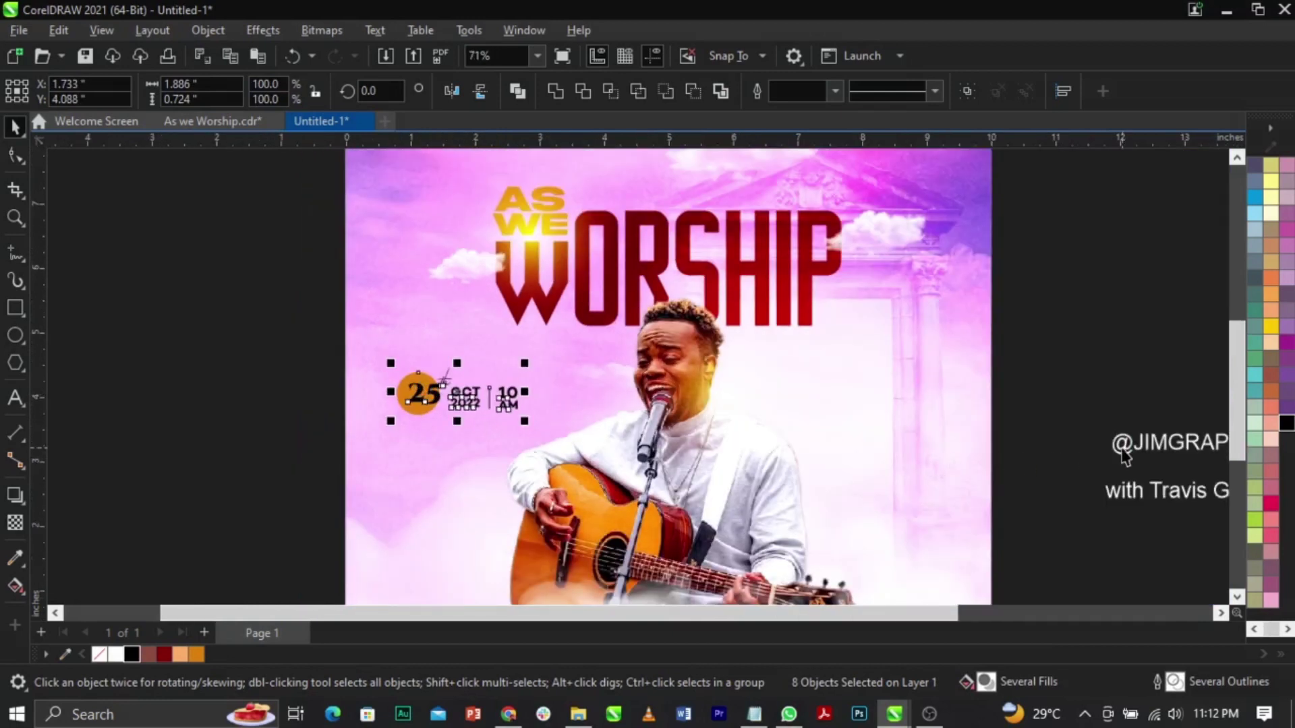
left_click(1123, 457)
scroll(1123, 457, "down", 2)
double_click(1046, 448)
left_click_drag(1047, 446, 1241, 440)
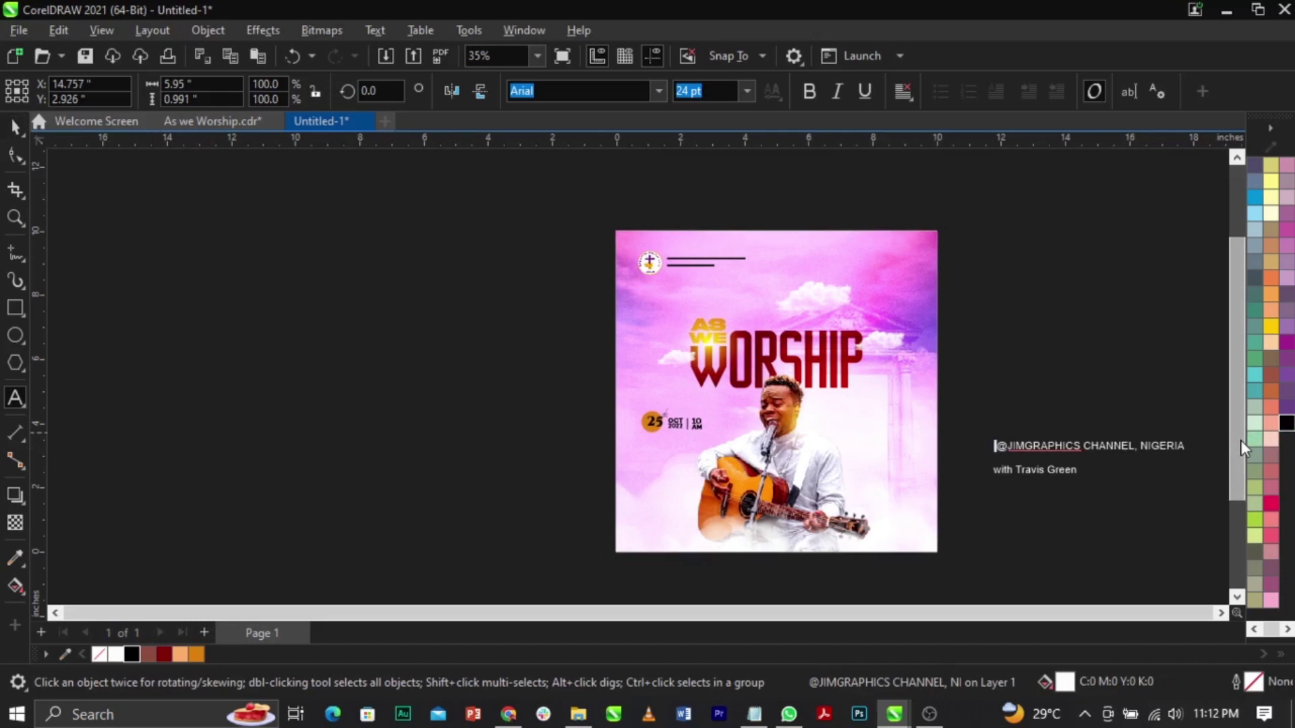
left_click(1191, 450, "shift")
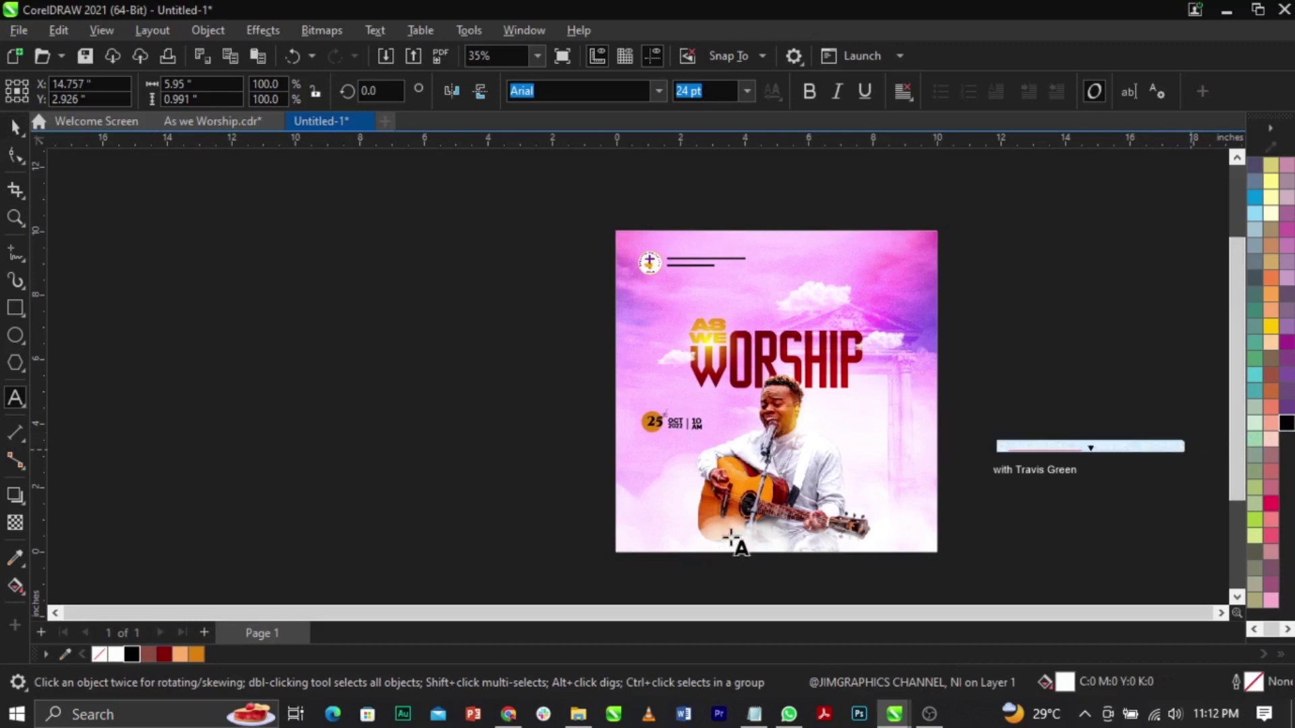
key("ctrl+x")
left_click(648, 455)
key("ctrl+v")
key("F2")
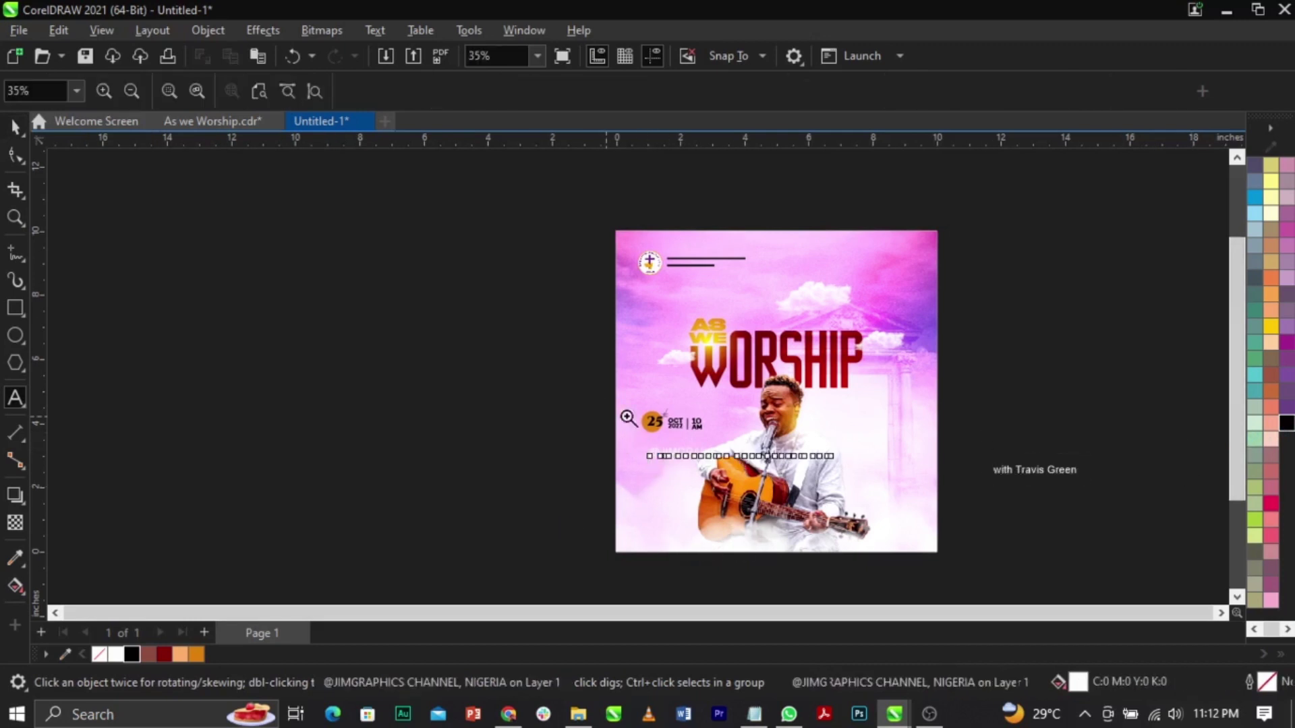
left_click_drag(606, 409, 730, 456)
key("space")
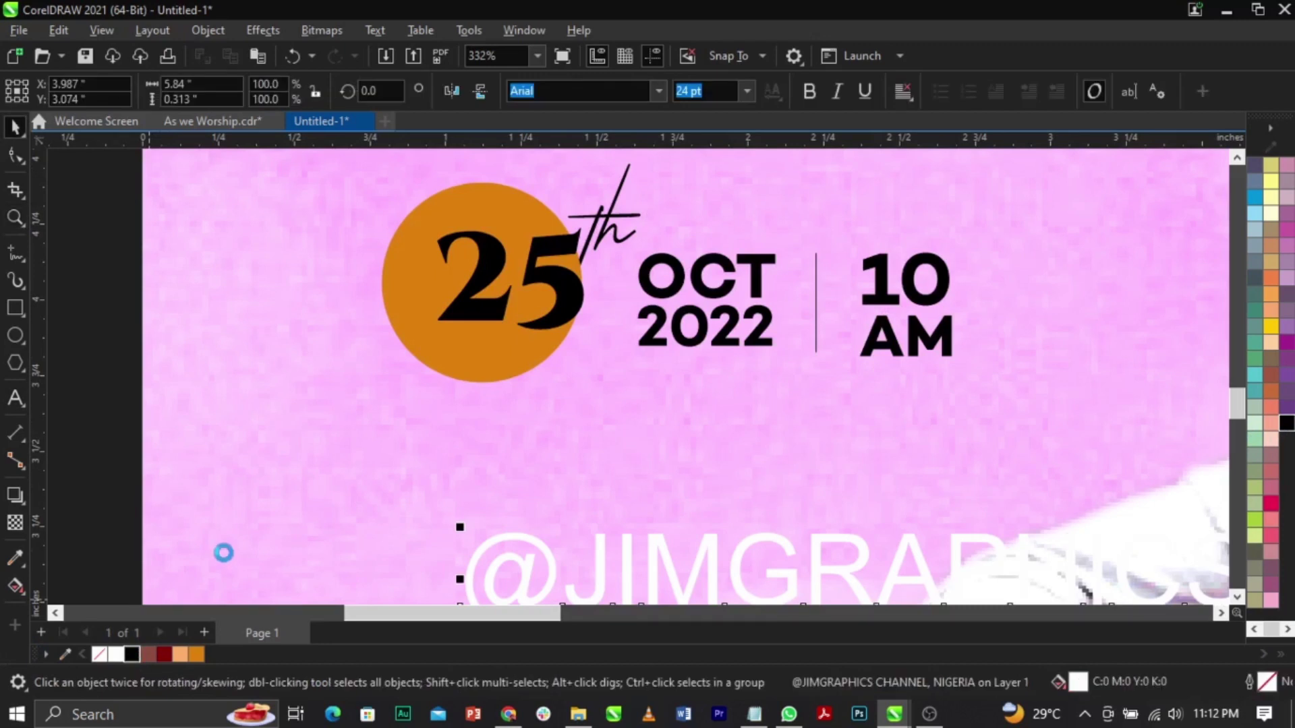
scroll(540, 371, "down", 3)
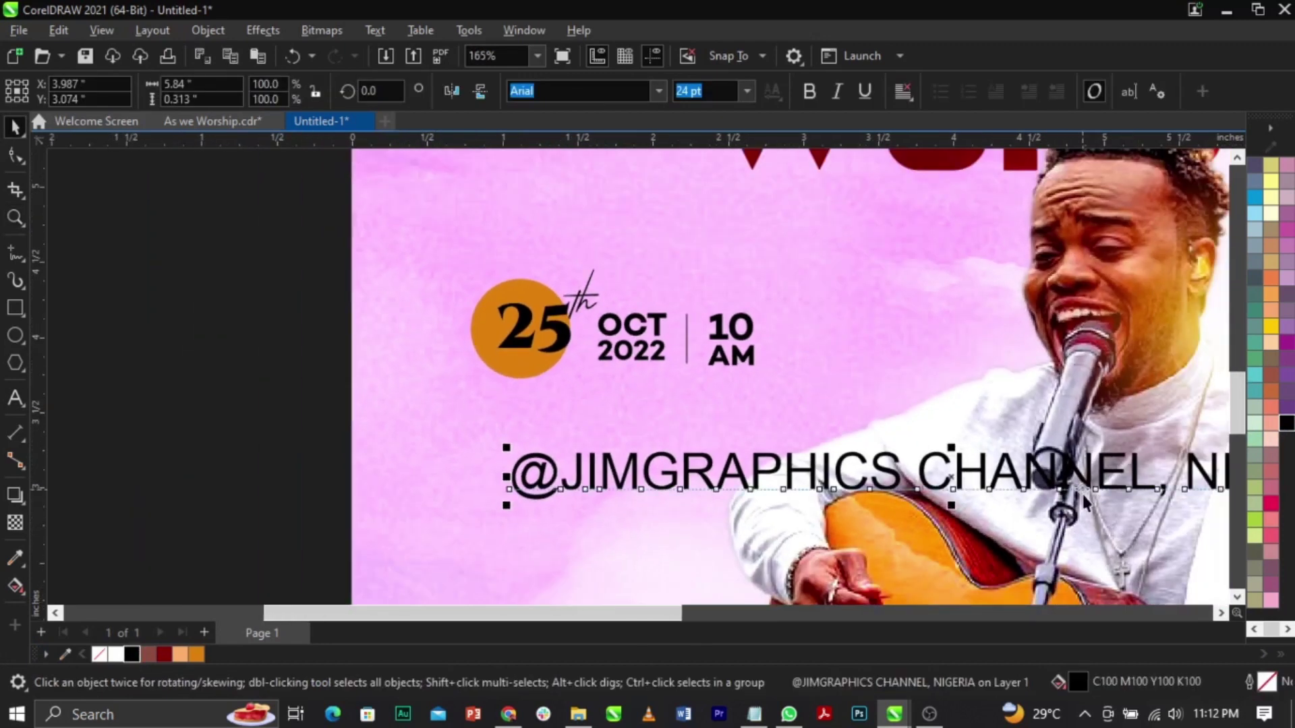
left_click_drag(1089, 486, 812, 458)
key("F8")
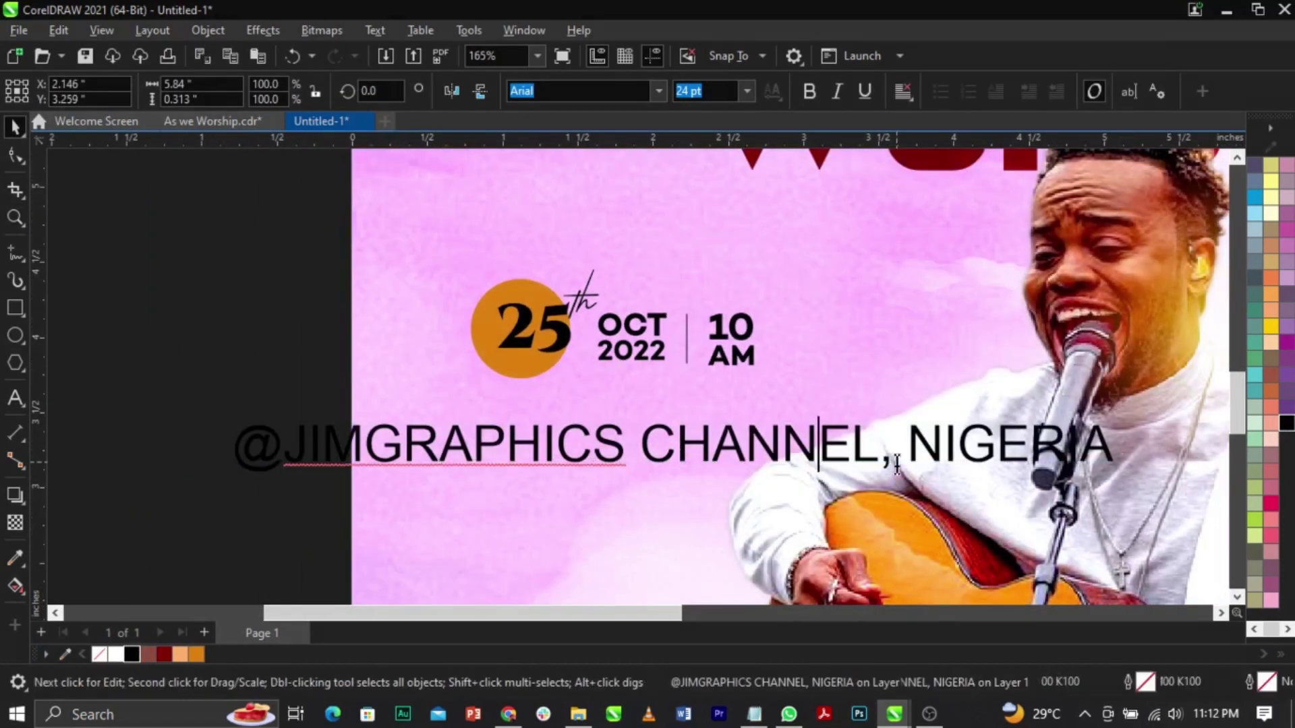
left_click(638, 448)
key("Return")
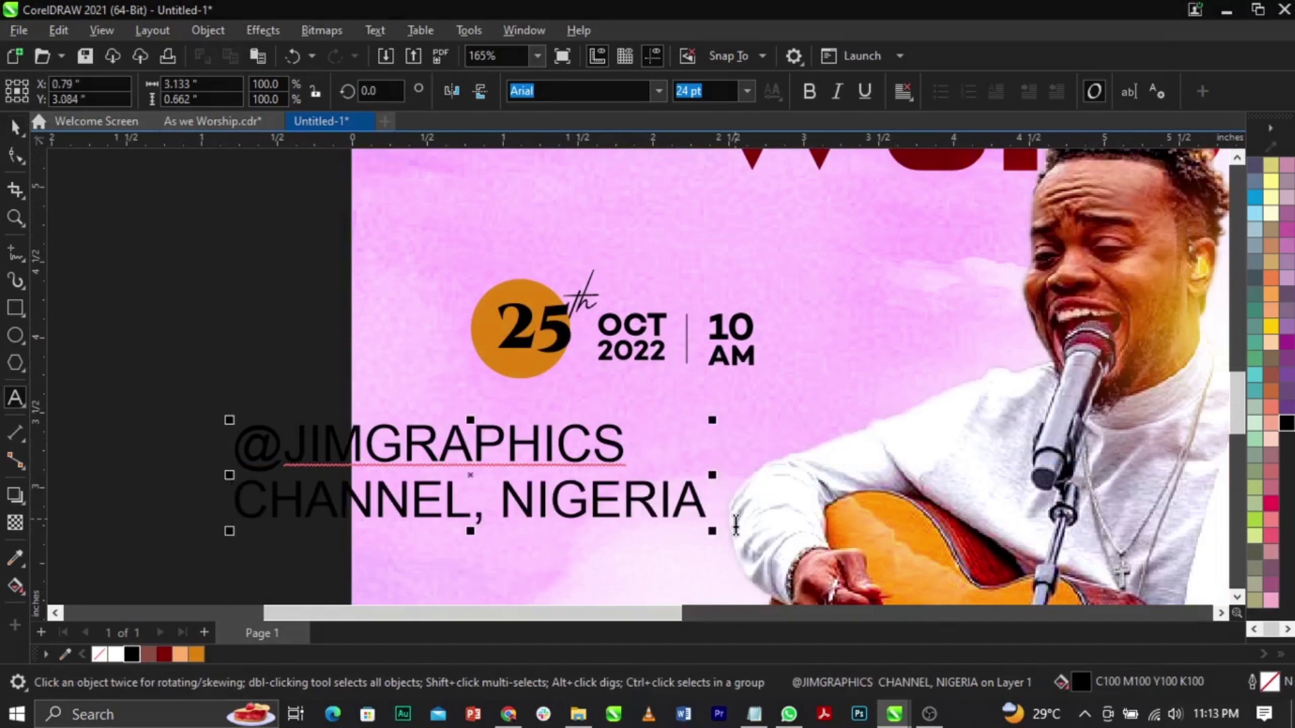
Step: Shrink the two-line venue text, set it in Campton Book, and place it directly below the date circle
key("ctrl+space")
left_click_drag(548, 512, 509, 490)
left_click(659, 91)
key("Escape")
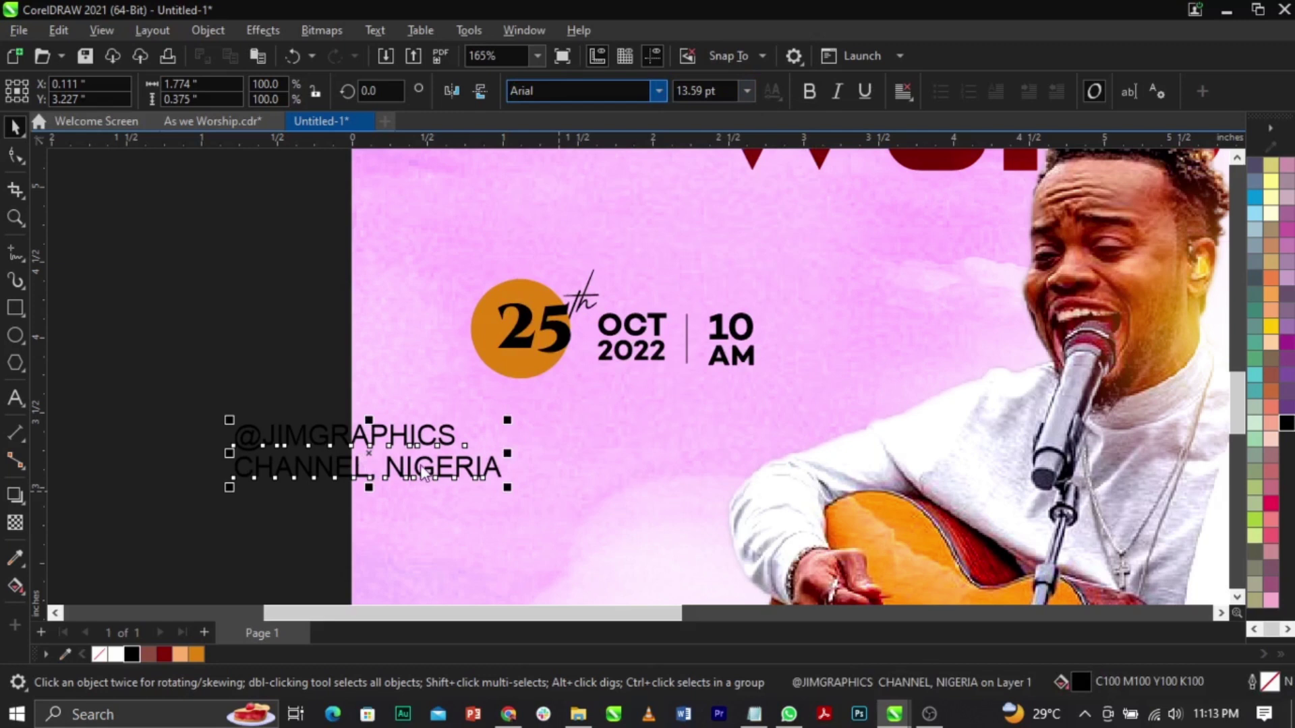
key("Down")
left_click_drag(495, 486, 686, 452)
left_click_drag(764, 466, 670, 467)
Step: Select the date, time and venue elements together and move them slightly up and left
left_click_drag(276, 511, 892, 266)
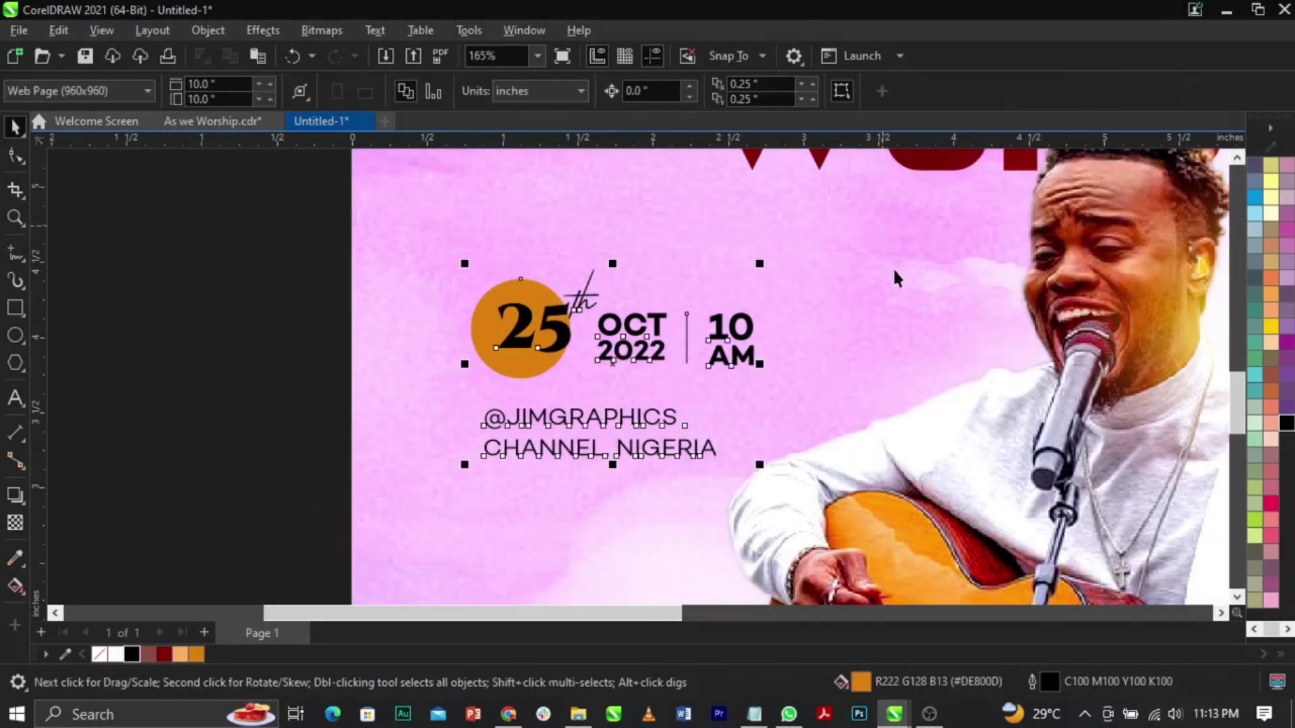
left_click_drag(548, 344, 543, 333)
left_click(311, 386)
scroll(312, 389, "down", 2)
scroll(312, 389, "down", 1)
scroll(991, 337, "down", 2)
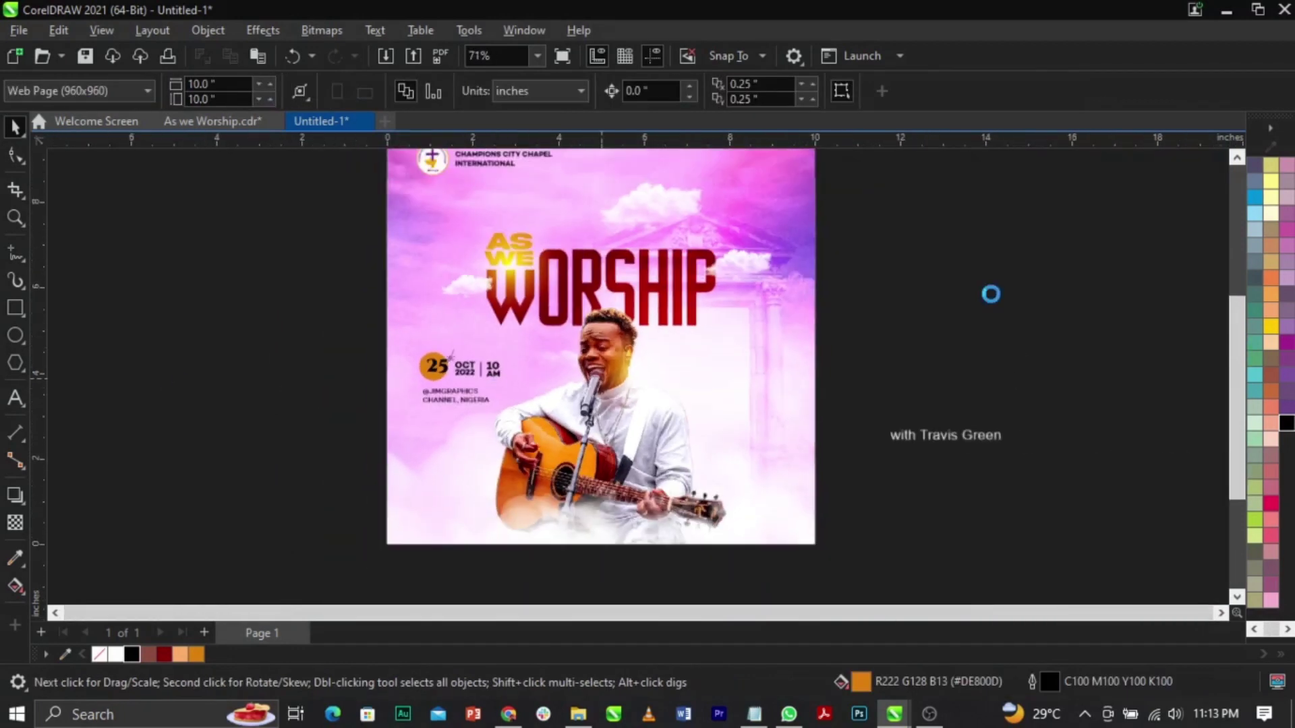
Step: Move the "with Travis Green" text onto the flyer beside the singer and remove the empty space before its first word
scroll(917, 438, "up", 2)
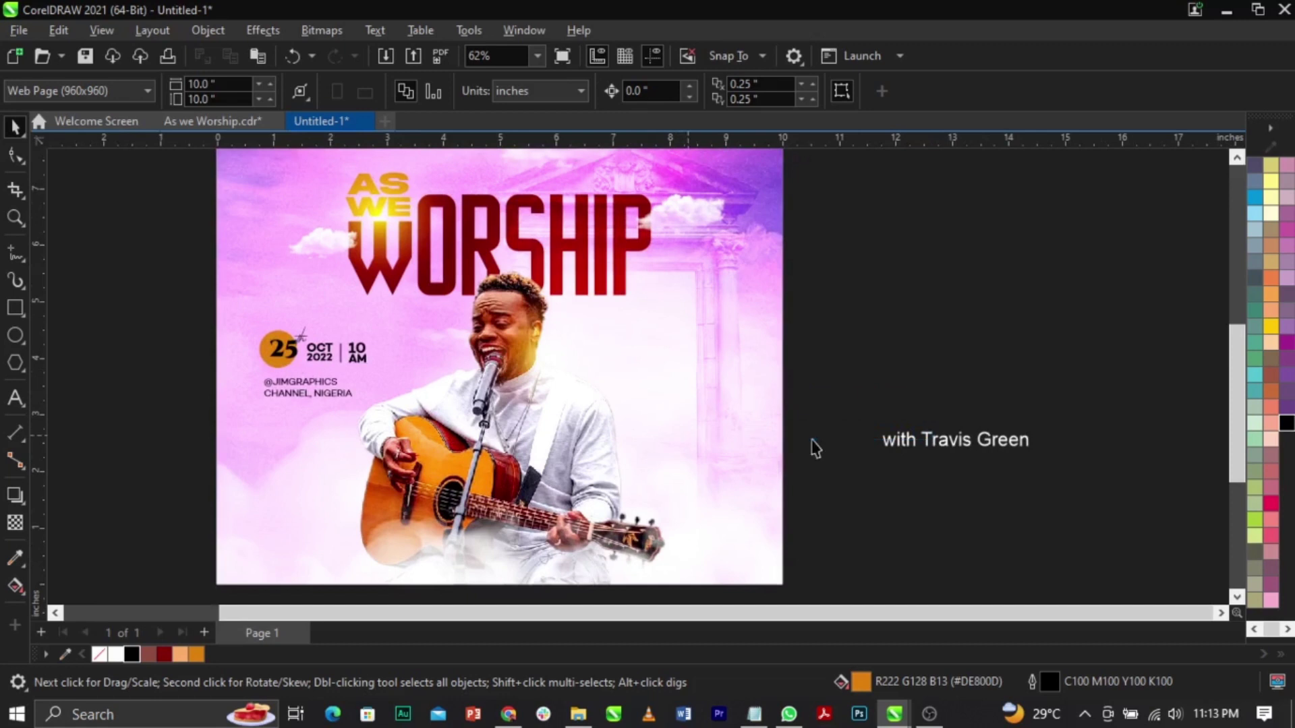
left_click_drag(909, 446, 679, 395)
double_click(659, 392)
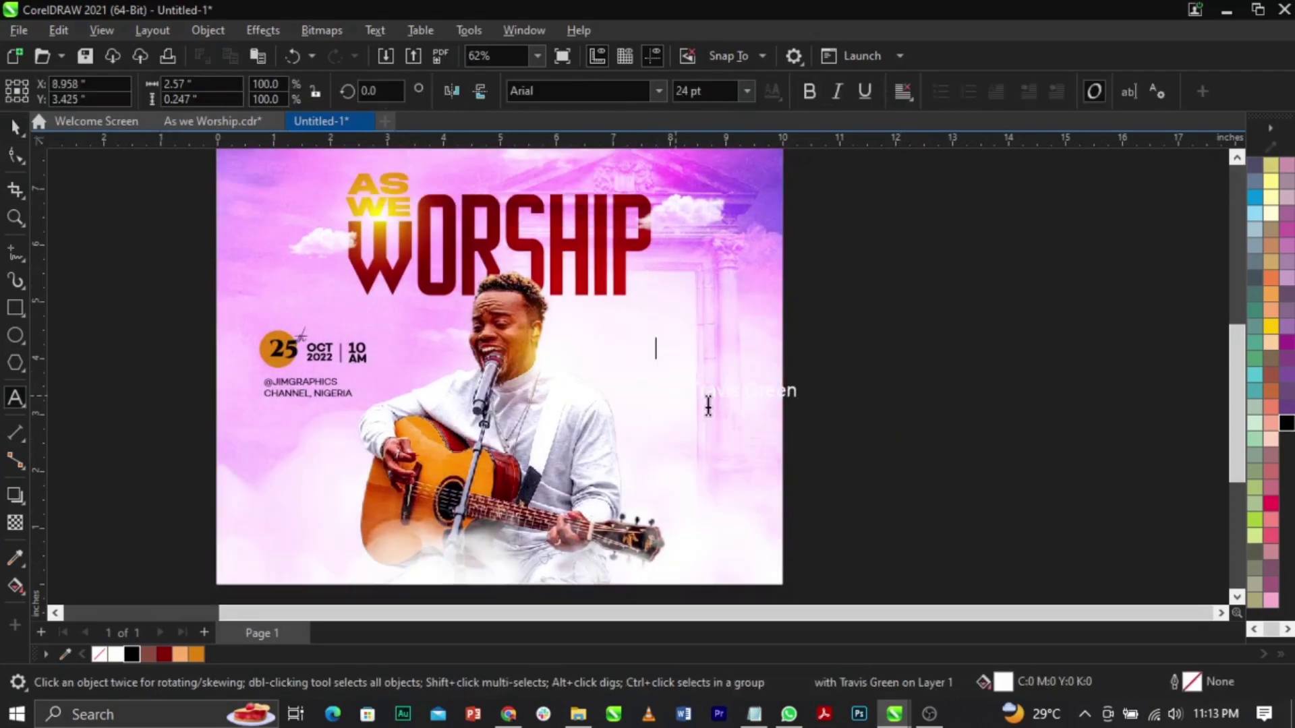
key("Delete")
key("Delete")
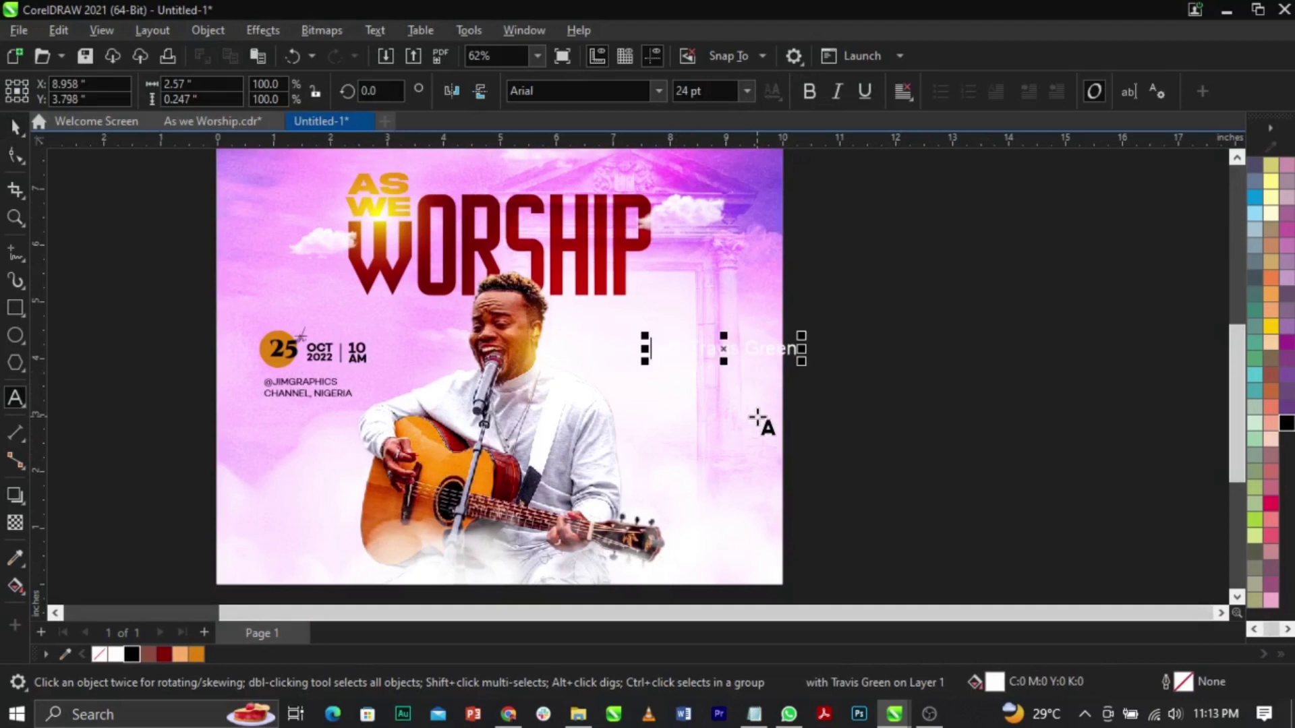
key("BackSpace")
key("BackSpace")
key("BackSpace")
key("BackSpace")
Step: Fill the "with Travis Green" text with black and position it to the right of the singer's shoulder
key("ctrl+space")
left_click(137, 655)
left_click_drag(726, 274, 674, 373)
key("z")
left_click_drag(471, 298, 840, 412)
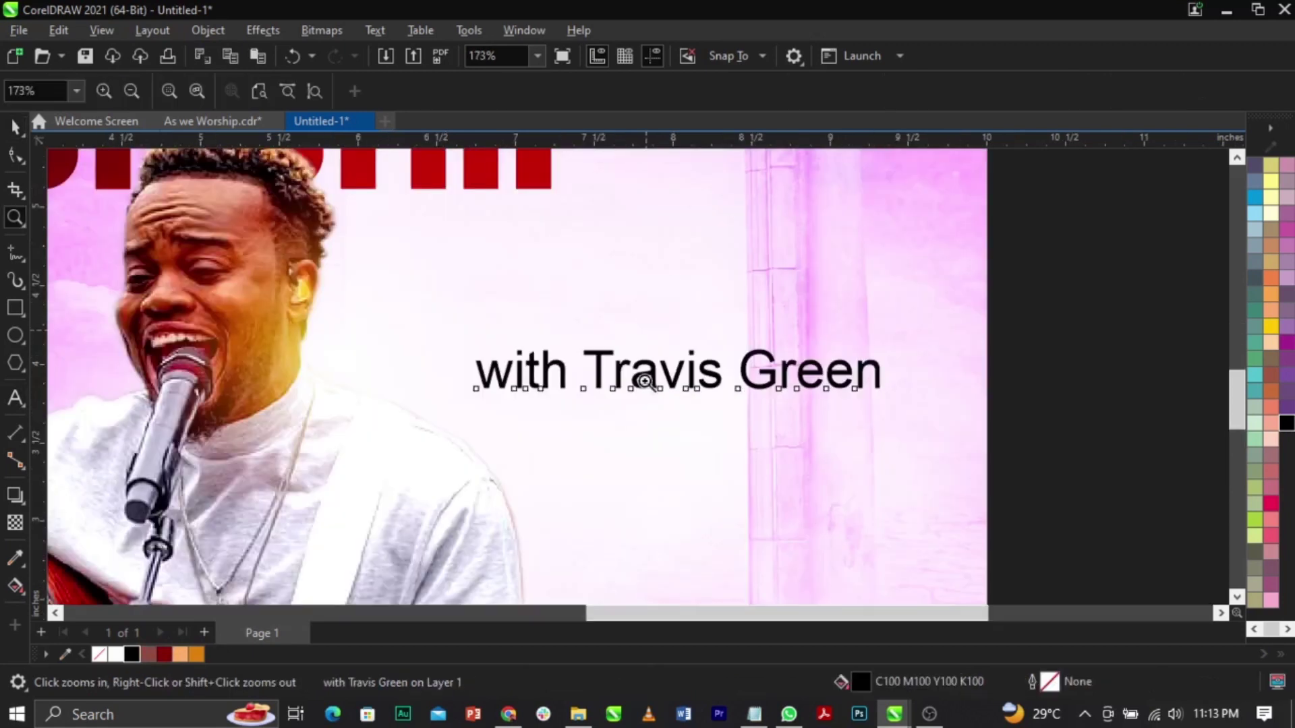
Step: Break the guest text into three lines: "with", "Travis" and "Green"
key("space")
left_click(624, 390)
double_click(586, 372)
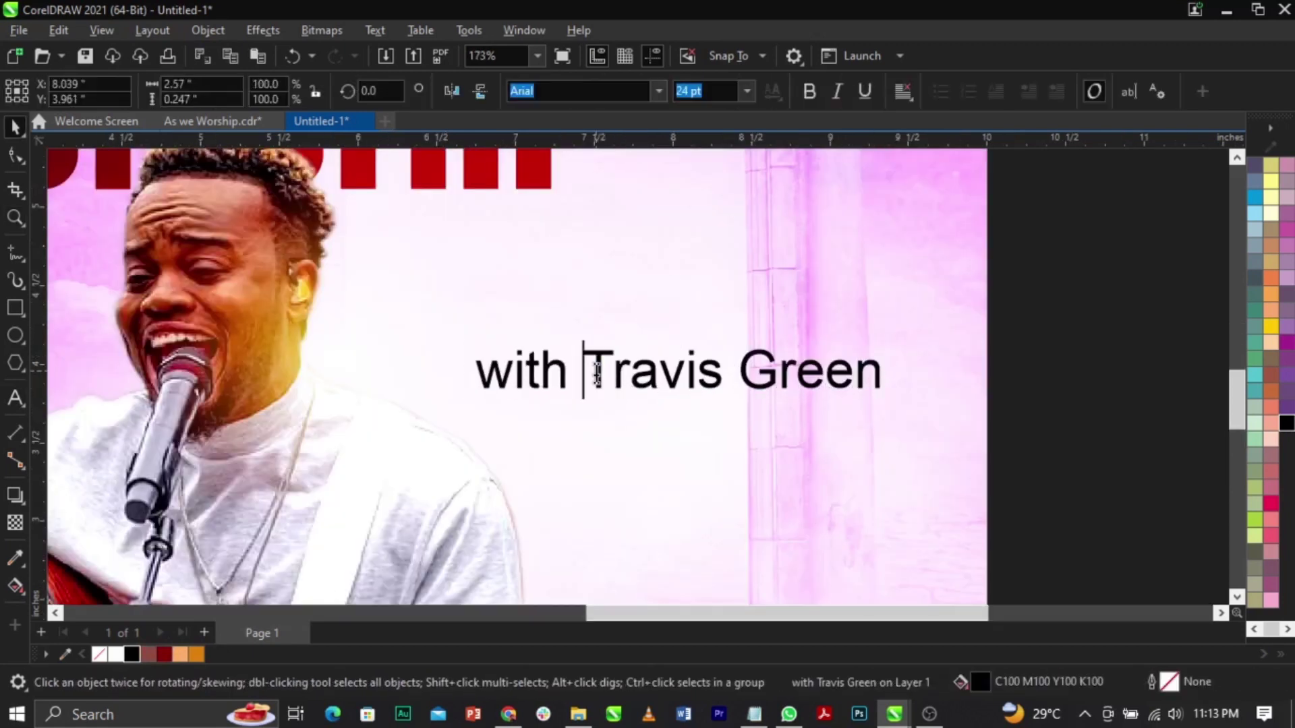
key("Return")
left_click(636, 425)
key("Return")
Step: Reposition the guest text, break it apart into separate lines, and set the word "with" in The Jacklyn font
key("ctrl+space")
left_click_drag(593, 433, 640, 399)
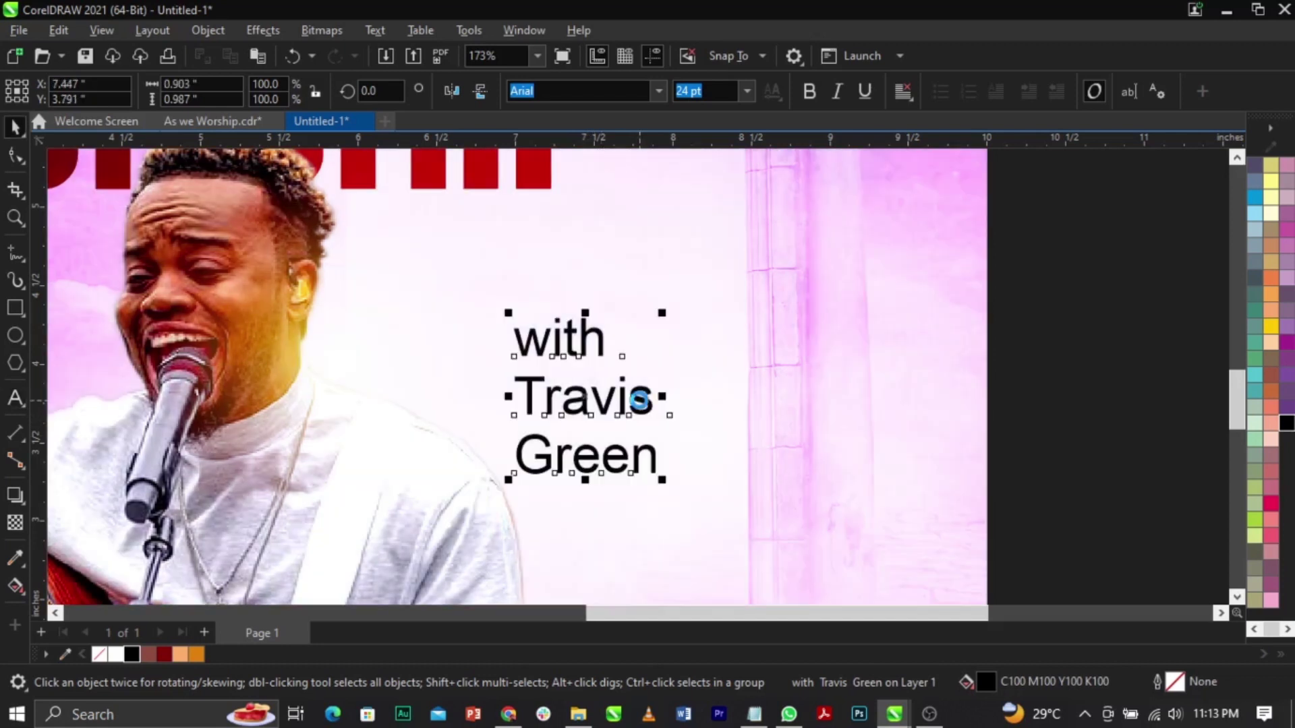
key("ctrl+k")
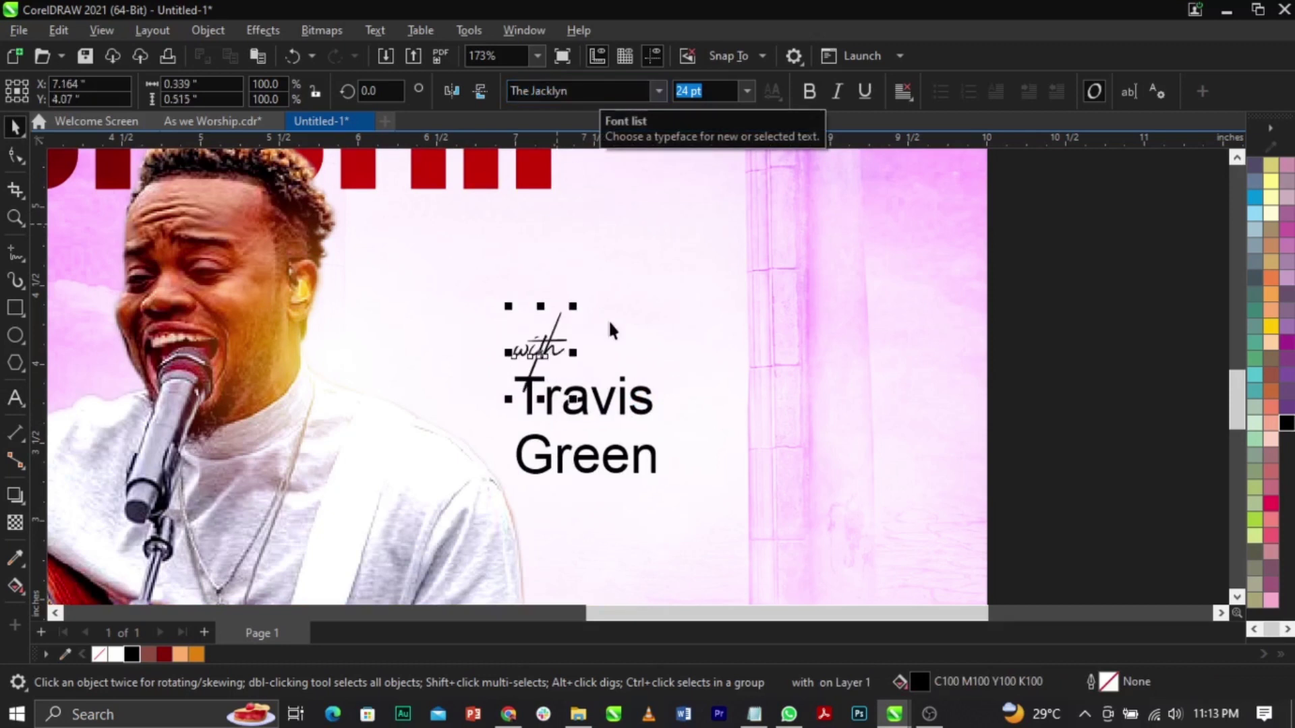
Step: Set the words "Travis" and "Green" in the Akira Expanded font
left_click(615, 401)
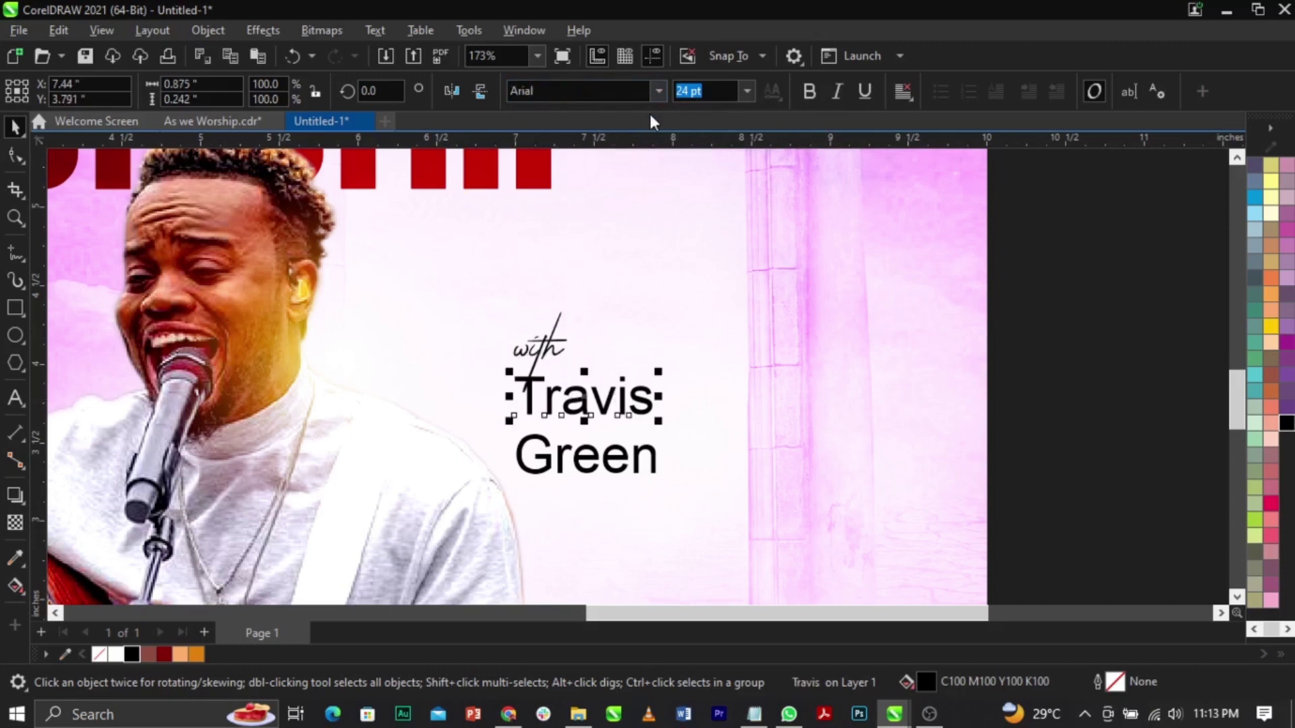
left_click(655, 95)
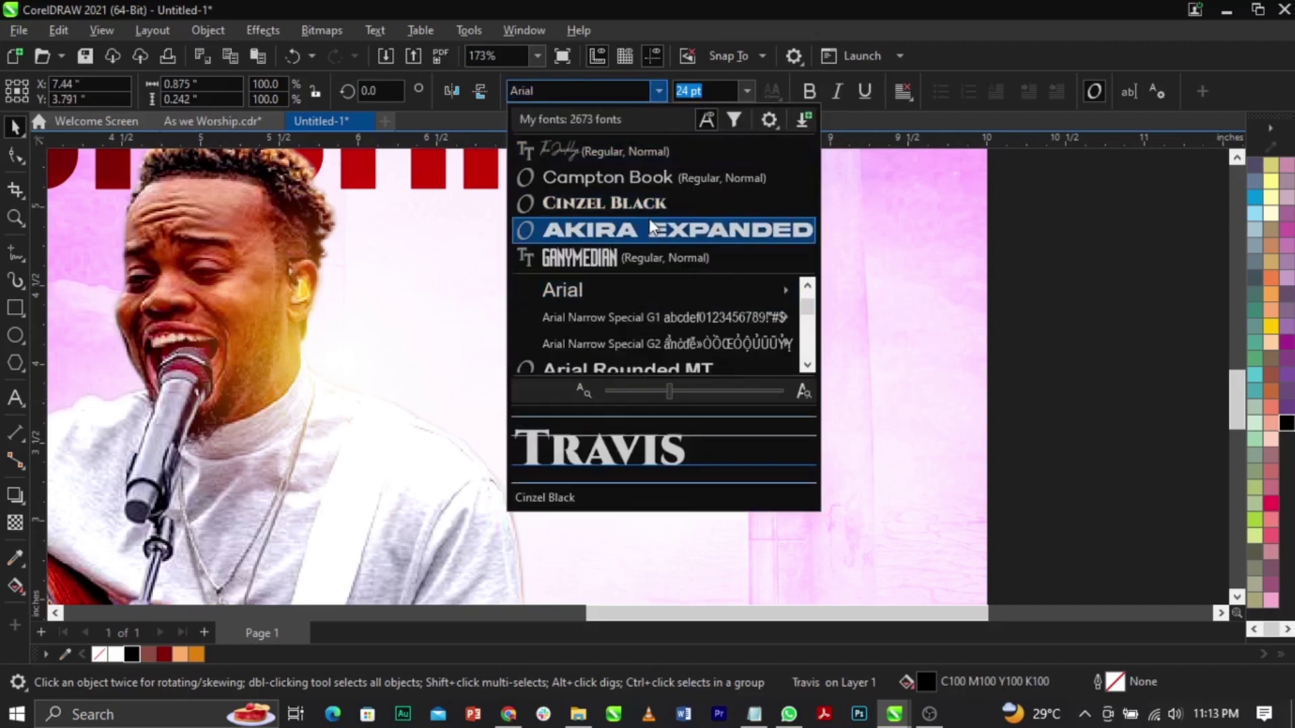
left_click(604, 119)
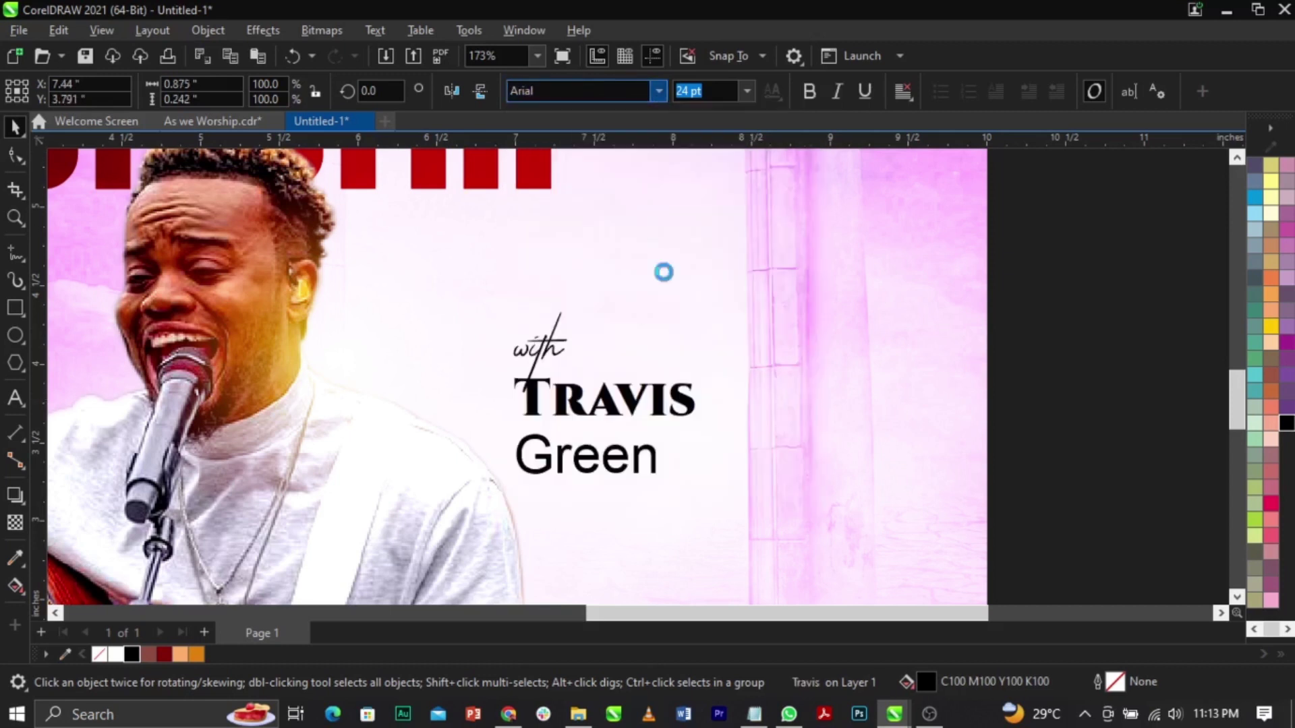
left_click(654, 450)
left_click(657, 93)
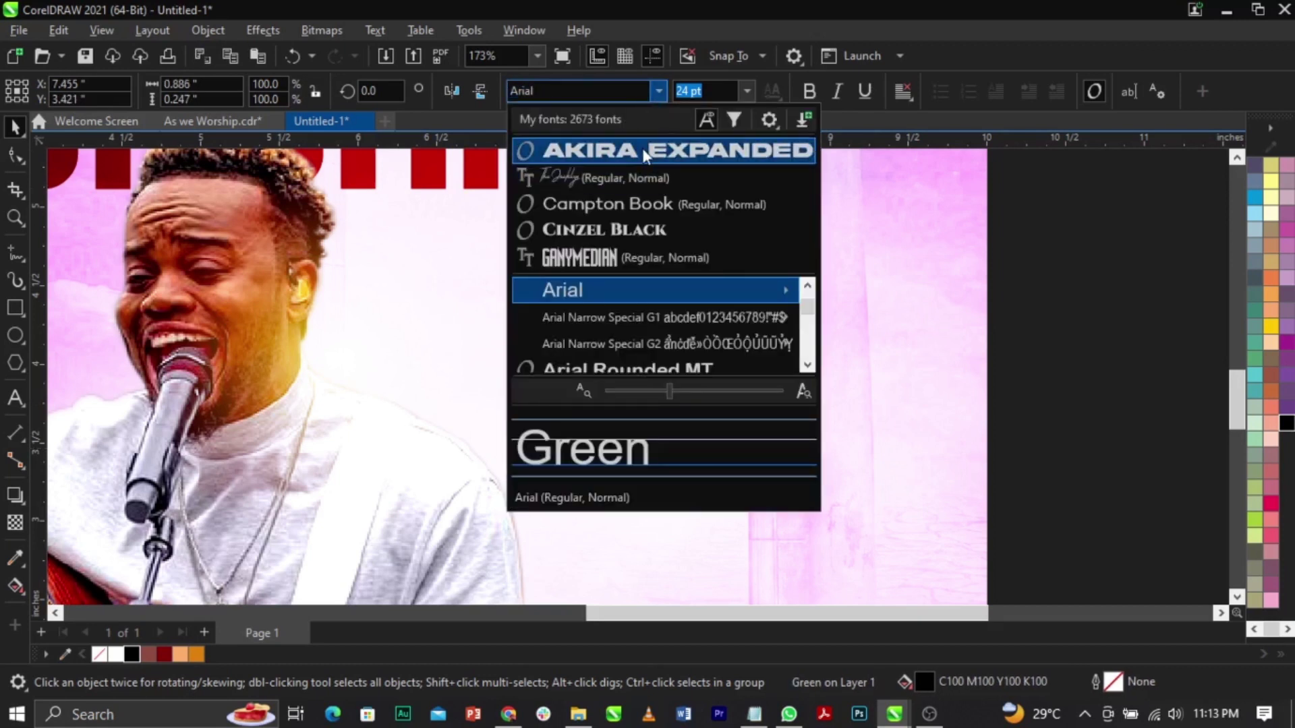
key("Escape")
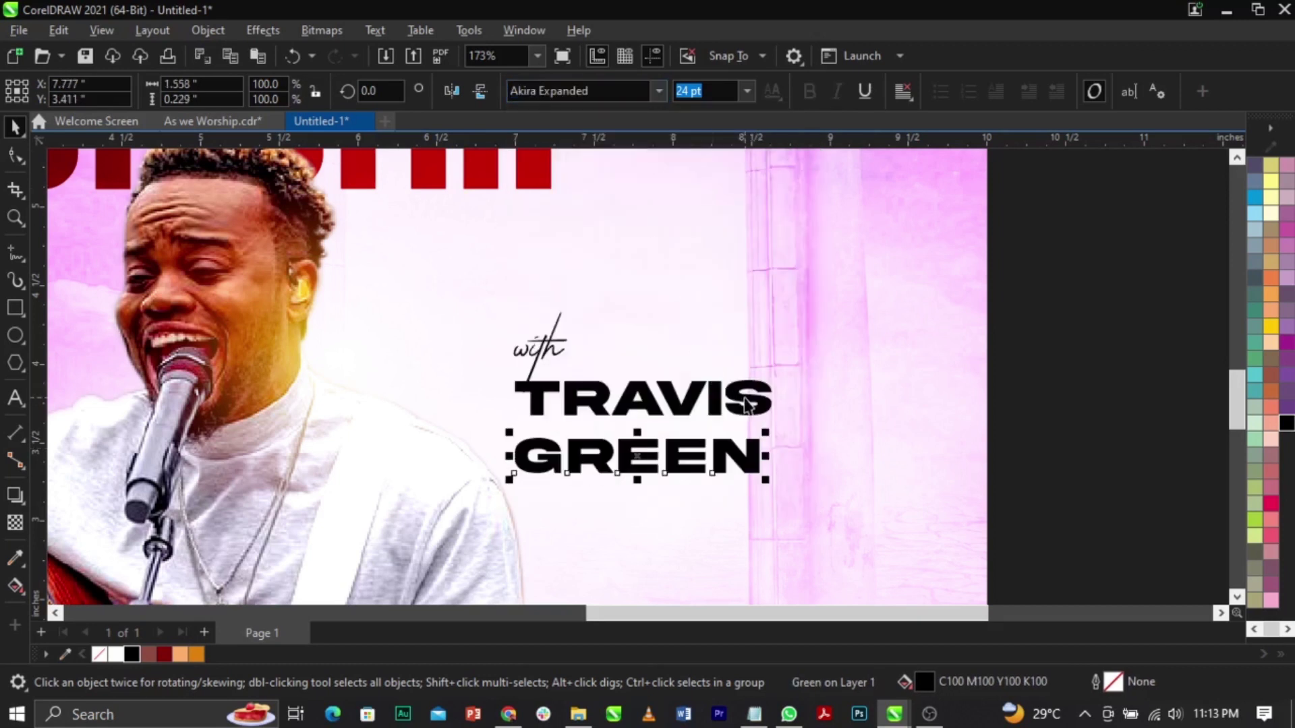
Step: Shrink TRAVIS to be narrower than GREEN, and scale both words down together to about 1.07 inches wide just below "with"
left_click(765, 405)
left_click_drag(776, 427, 697, 416)
left_click(683, 453, "shift")
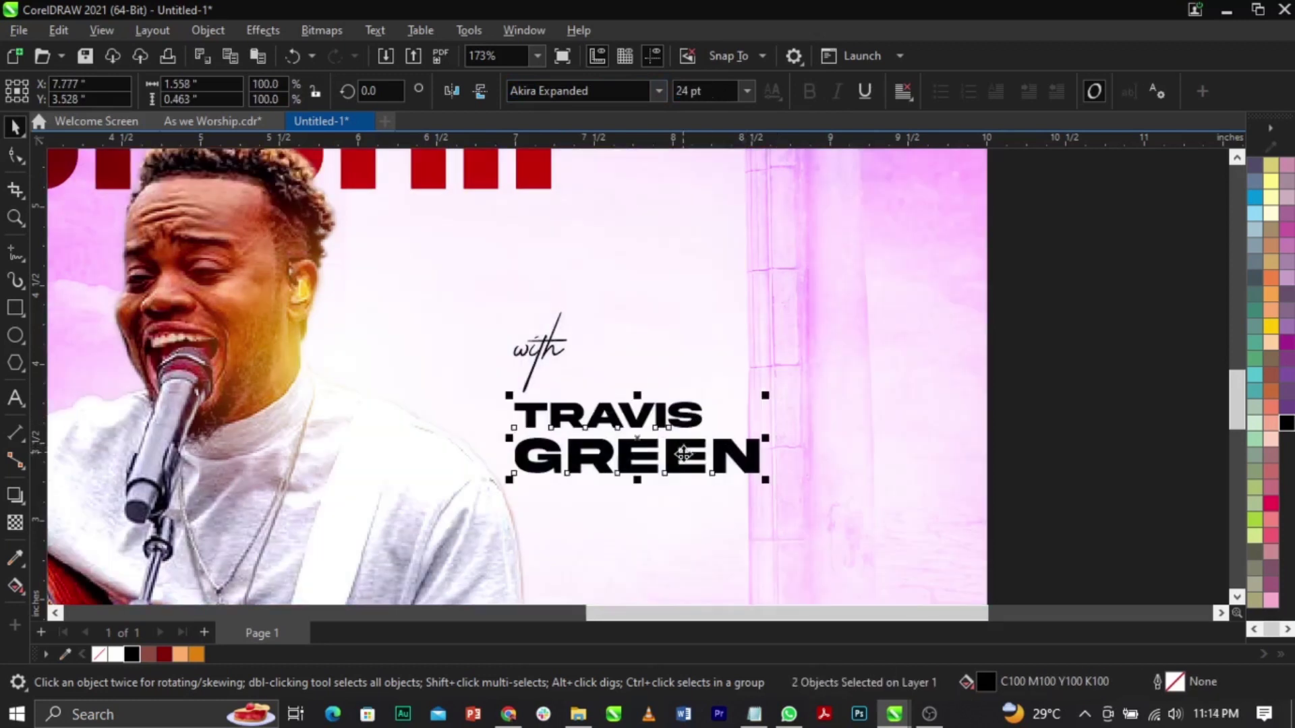
left_click_drag(765, 480, 666, 399)
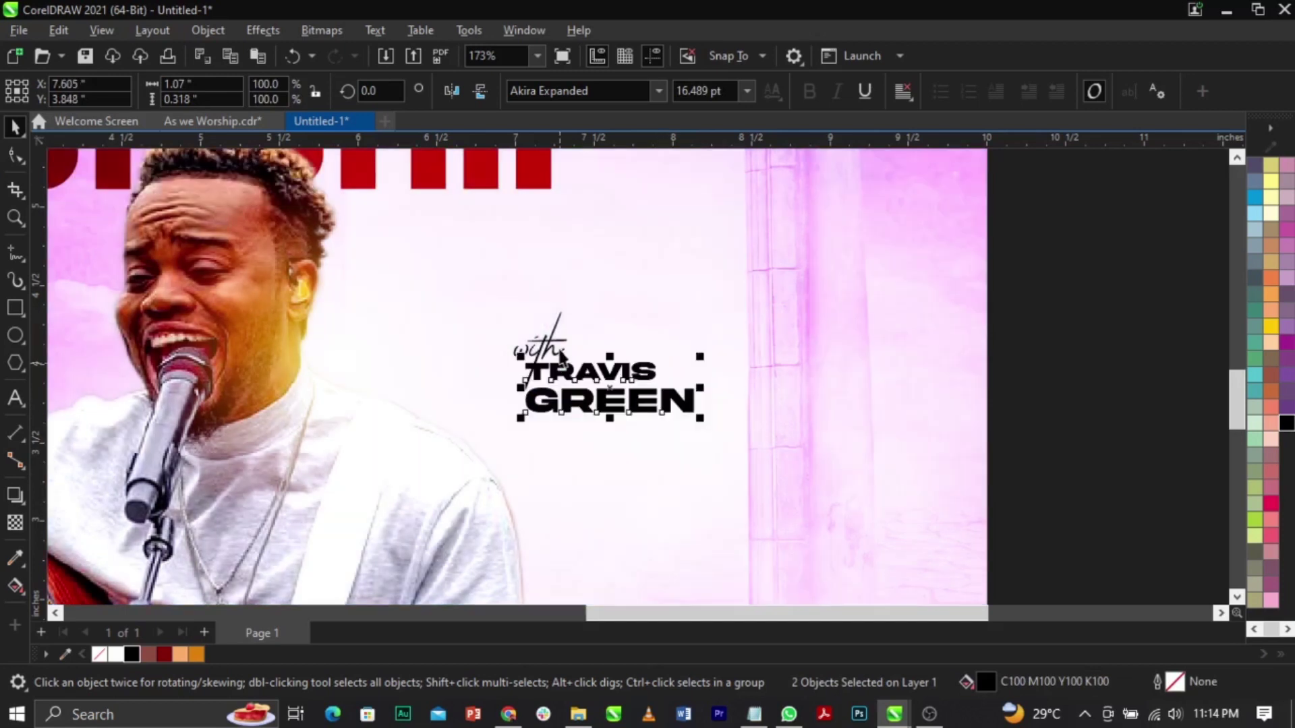
Step: Enlarge the script word "with" and place it so it overlaps the start of TRAVIS
left_click(553, 342)
scroll(553, 342, "up", 1)
scroll(552, 342, "up", 1)
left_click_drag(551, 342, 528, 365)
left_click_drag(558, 312, 576, 298)
left_click(531, 357)
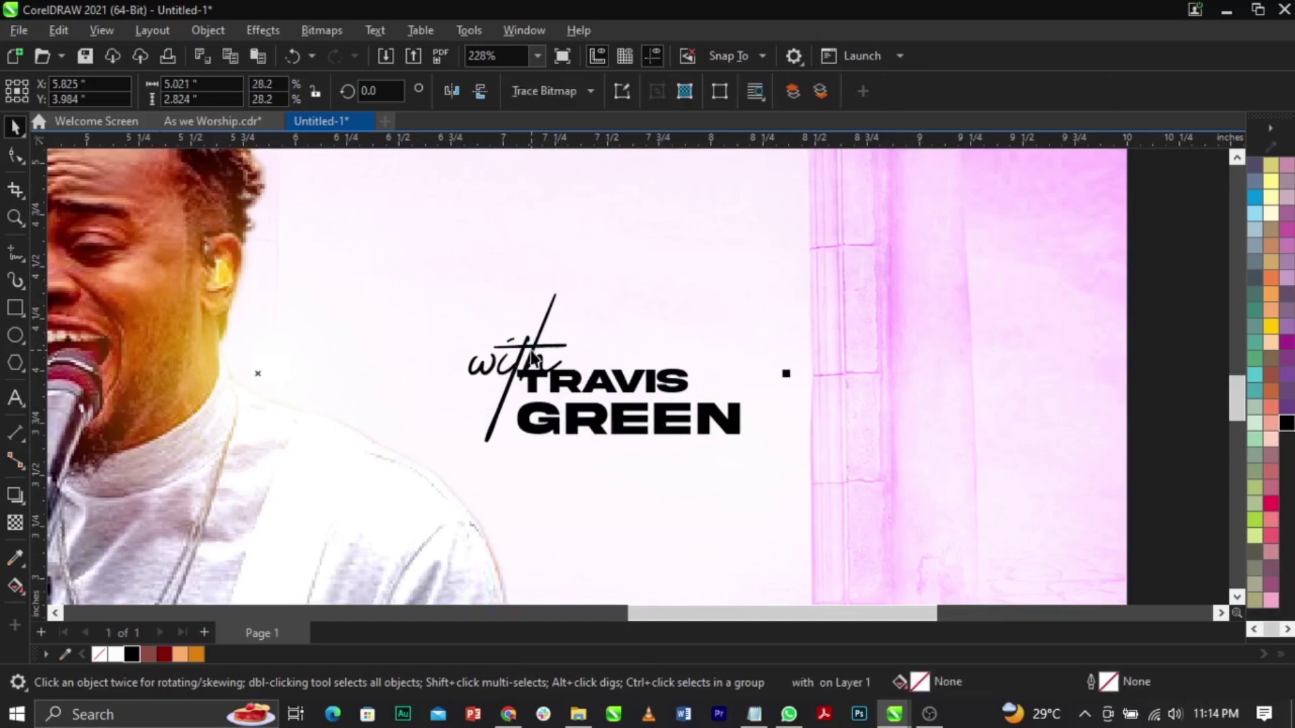
left_click_drag(531, 357, 525, 350)
Step: Group "with", TRAVIS and GREEN, and move the group down and right in the space beside the singer
scroll(798, 335, "down", 2)
left_click_drag(1089, 256, 565, 432)
key("ctrl+g")
scroll(818, 396, "down", 2)
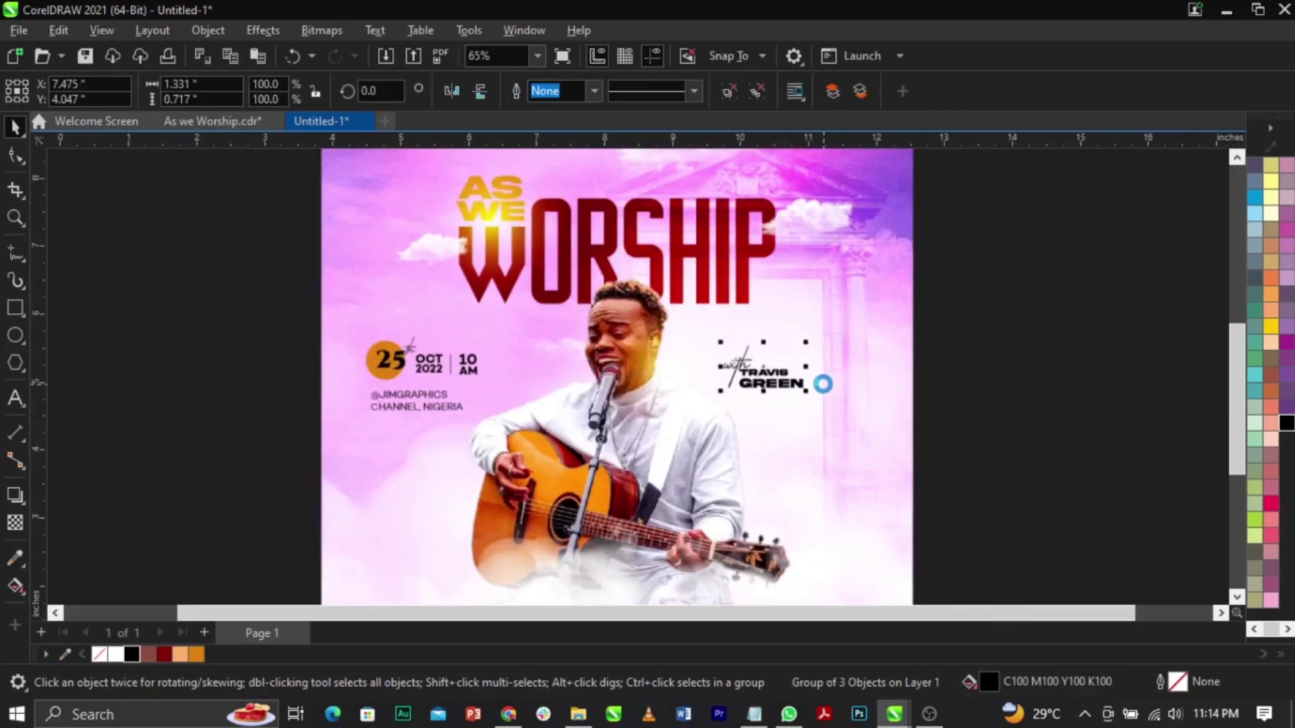
scroll(823, 383, "up", 2)
left_click_drag(783, 395, 819, 419)
left_click(1059, 398)
key("F4")
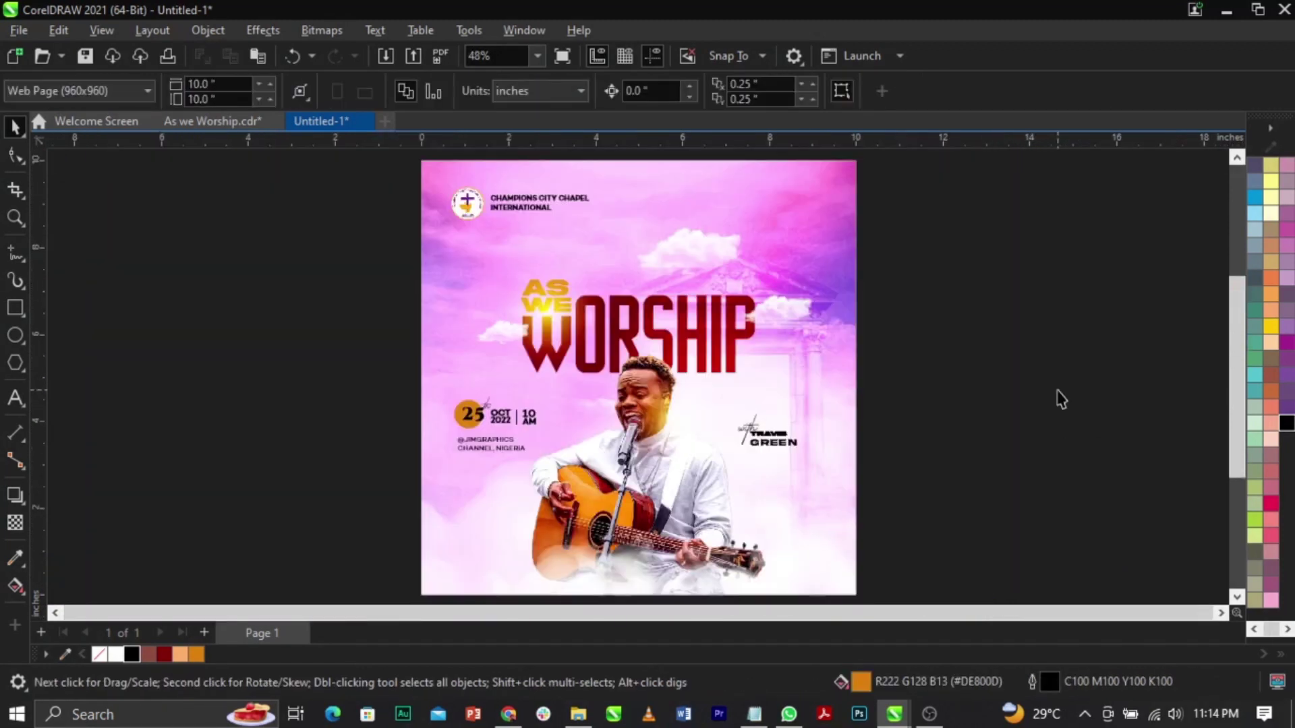
Step: Enlarge the grouped guest name slightly, and show the flyer in full-screen preview
left_click(779, 443)
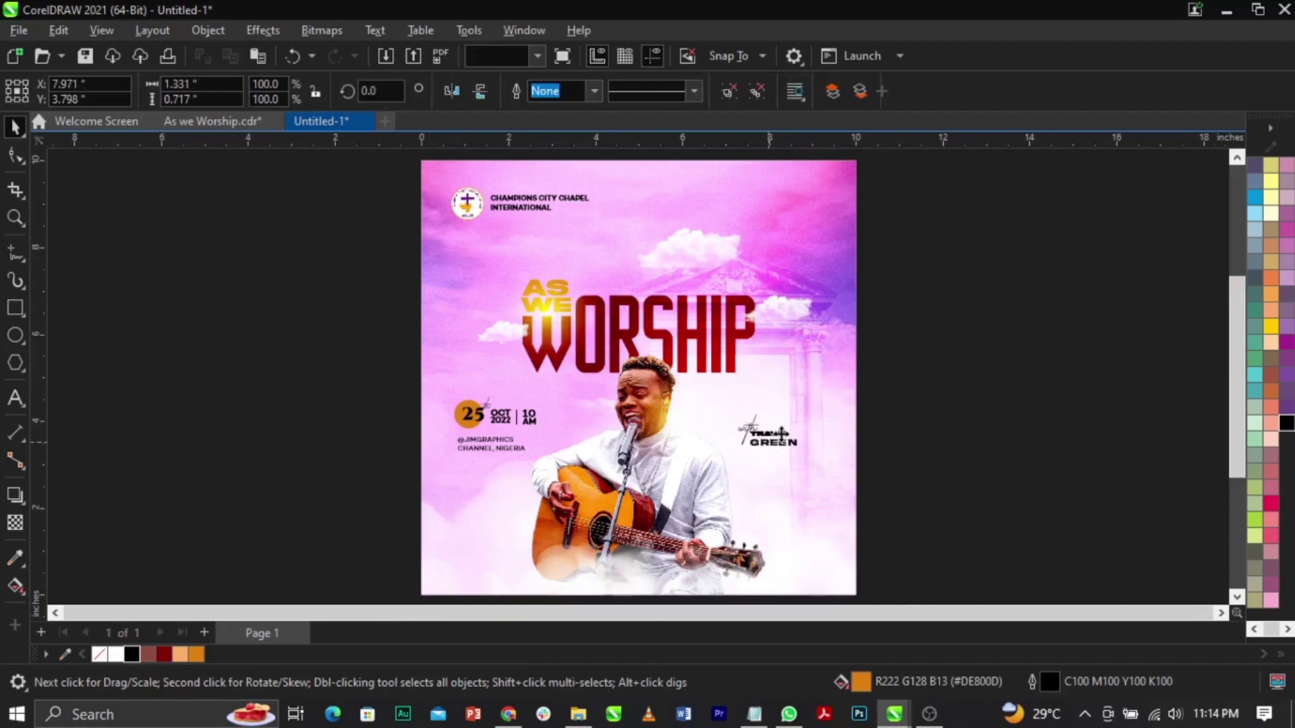
left_click_drag(801, 409, 815, 412)
left_click(933, 411)
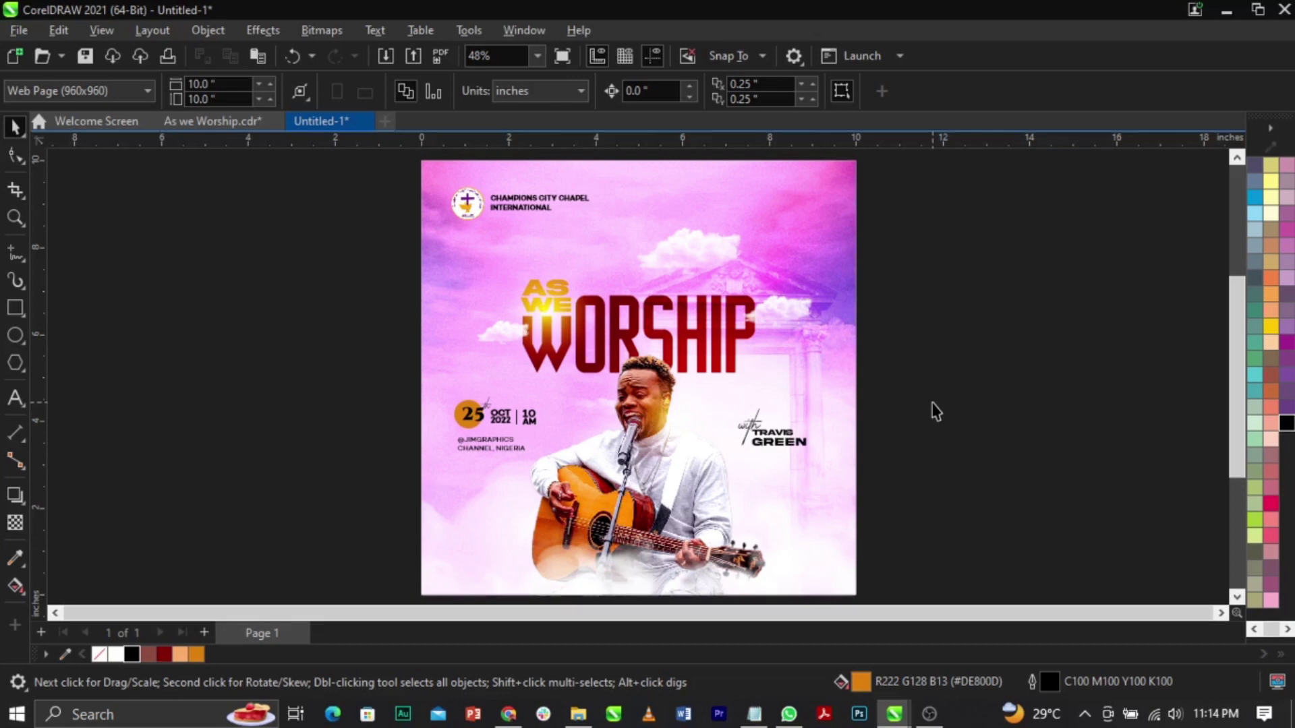
key("F8")
key("F9")
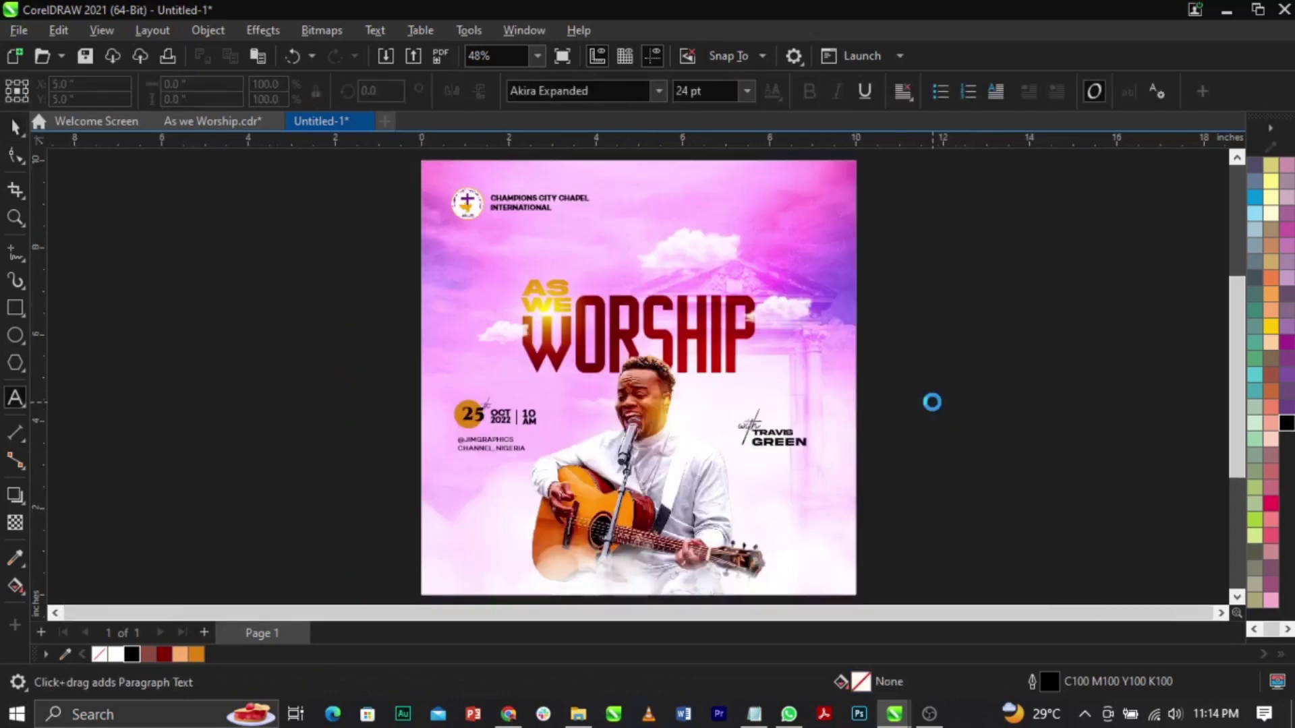